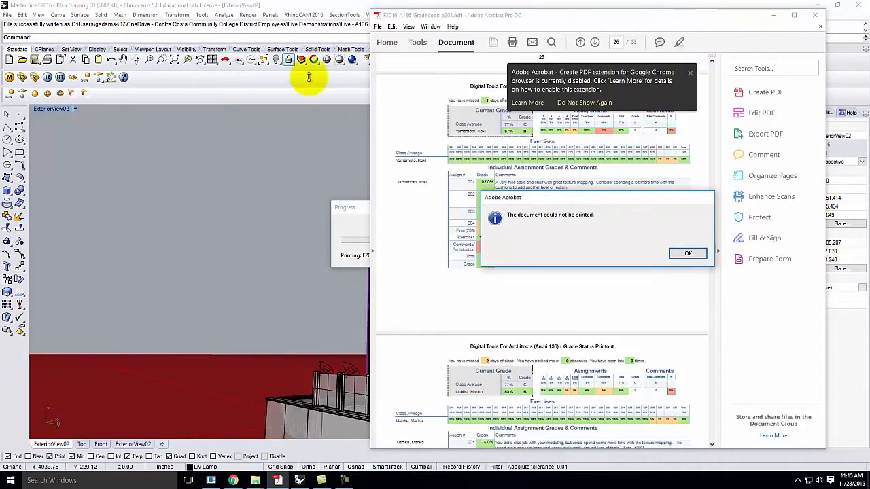
Switch to the Rhinoceros window showing the master site model
left_click(291, 7)
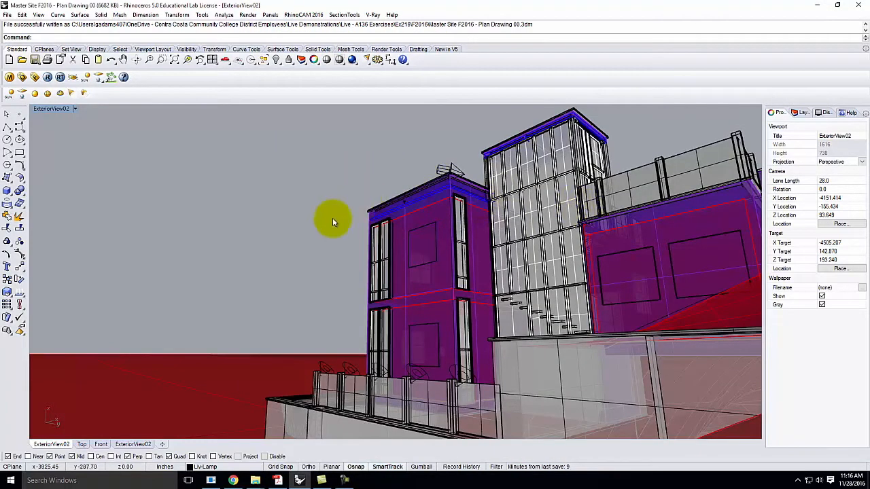
right_click(282, 216)
right_click(298, 244)
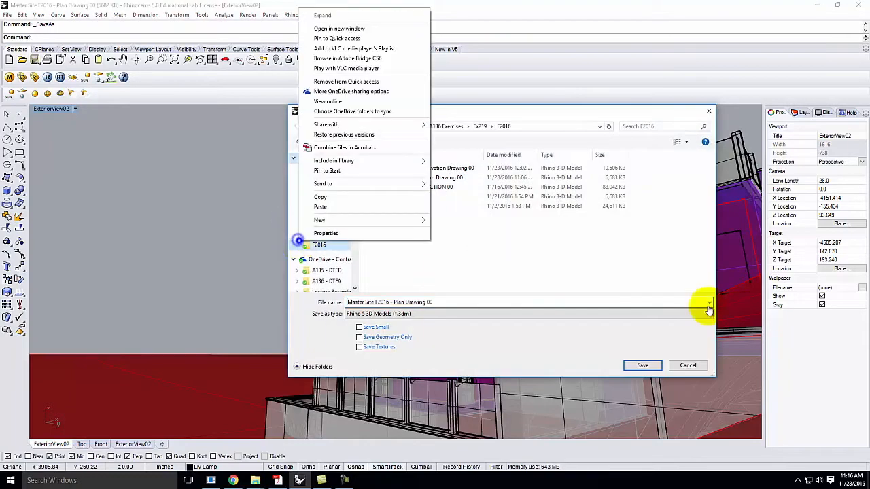
left_click(684, 365)
middle_click(306, 235)
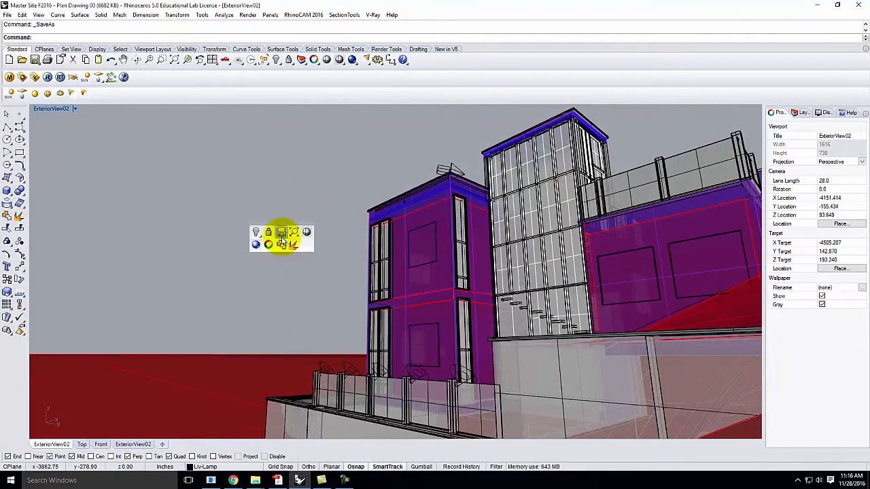
right_click_drag(296, 170, 311, 205)
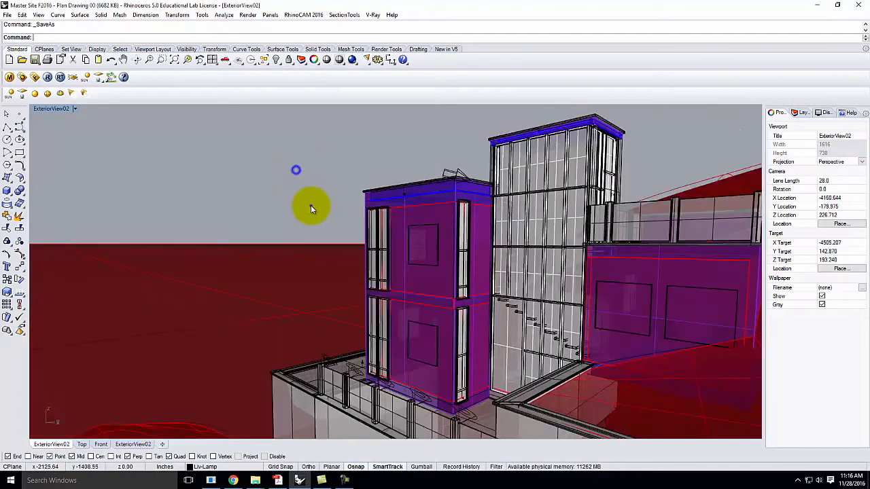
right_click(313, 205)
right_click(345, 222)
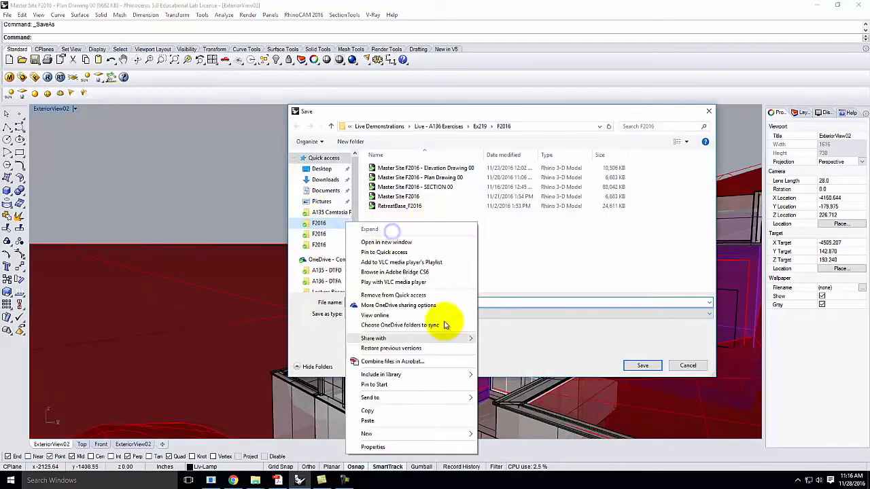
left_click(688, 365)
right_click(237, 250)
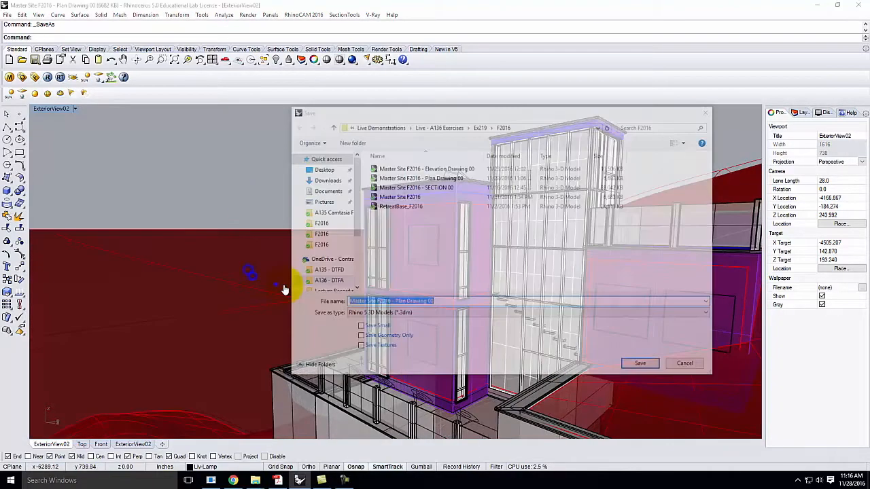
left_click(688, 365)
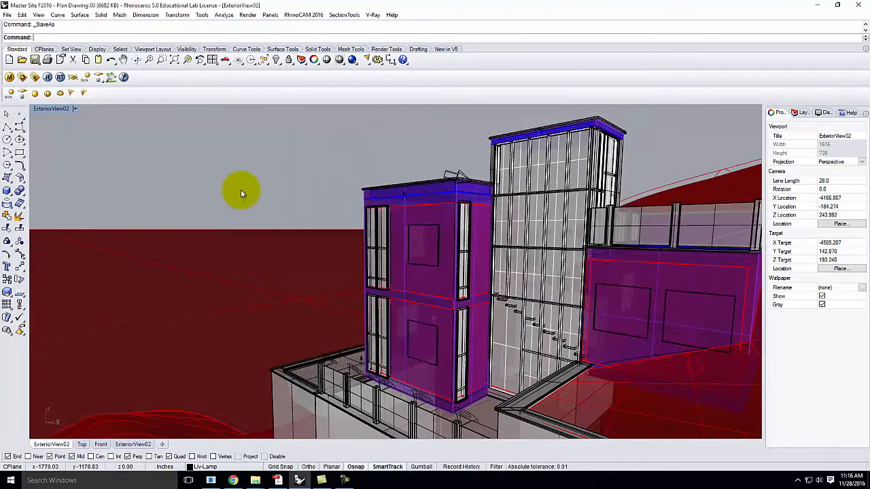
right_click(276, 195)
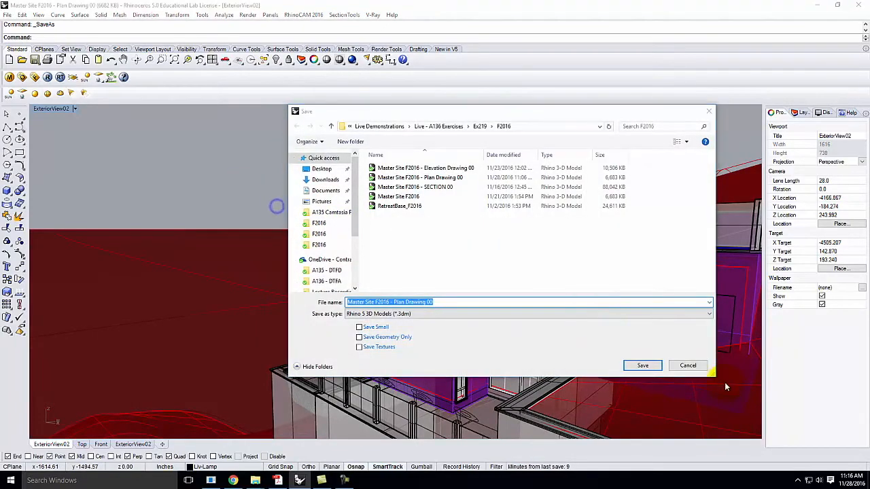
left_click(688, 365)
right_click_drag(193, 189, 306, 207)
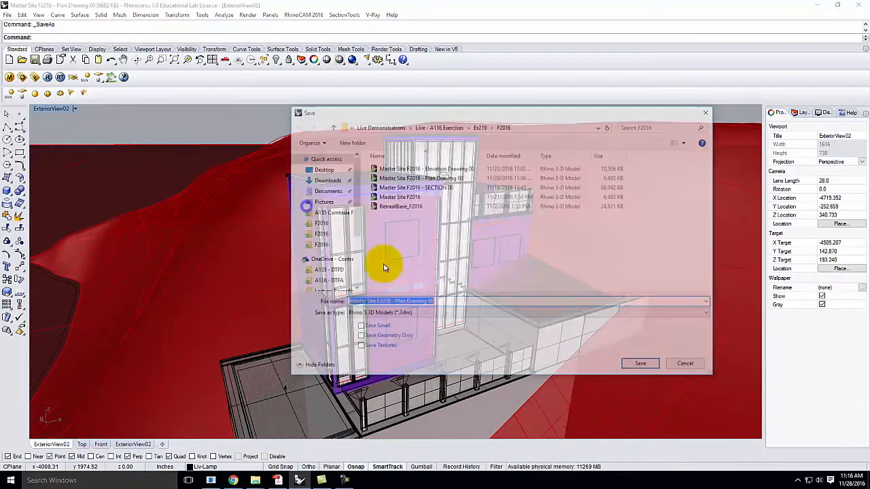
left_click(692, 363)
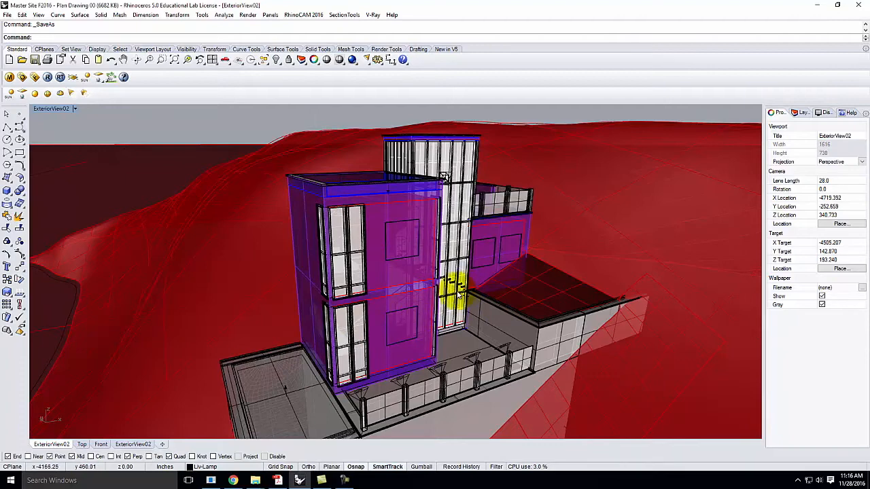
Hide the Ocean block surrounding the terrain and select the Ocean layer in the layer list
scroll(376, 270, "down", 2)
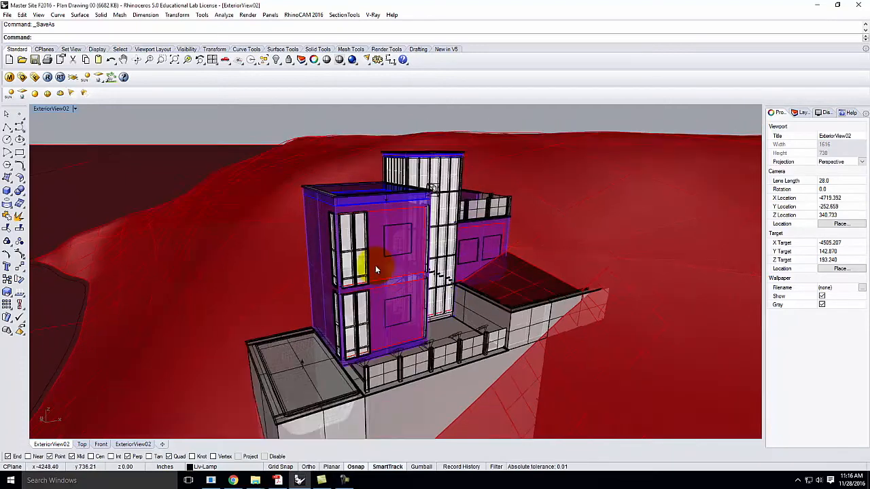
scroll(376, 270, "down", 4)
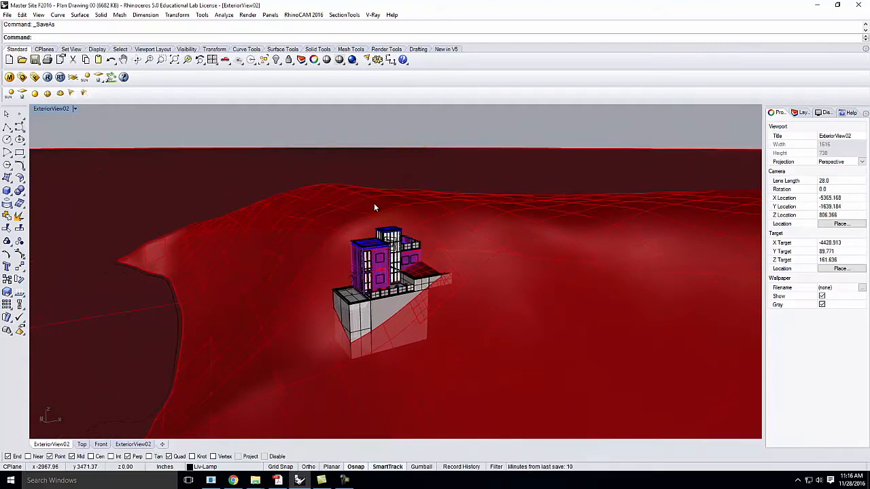
scroll(374, 208, "down", 2)
left_click(277, 151)
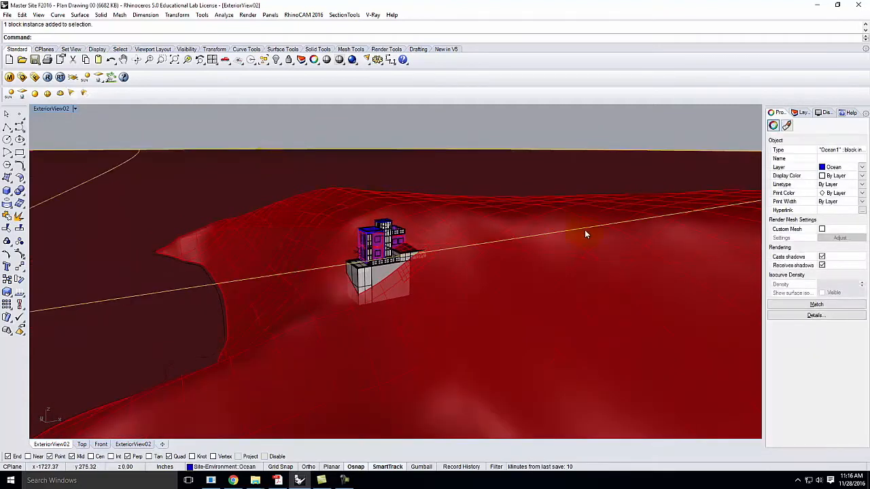
type("hide")
key("Return")
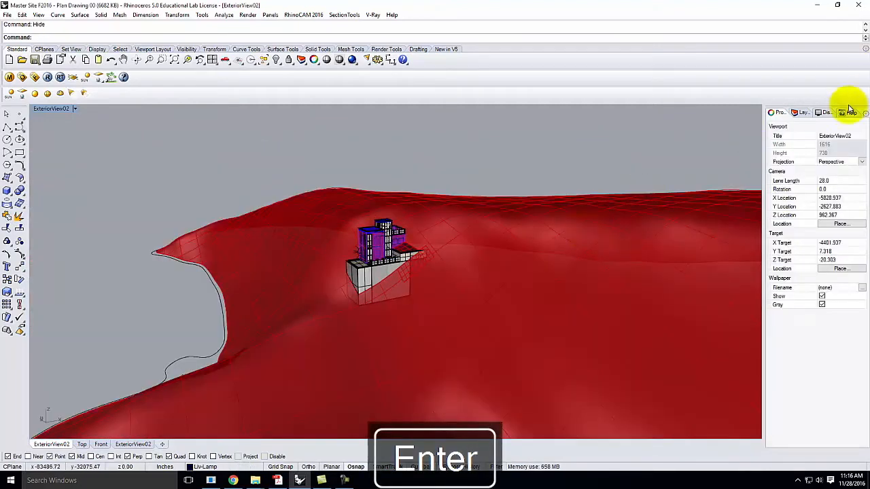
left_click(802, 113)
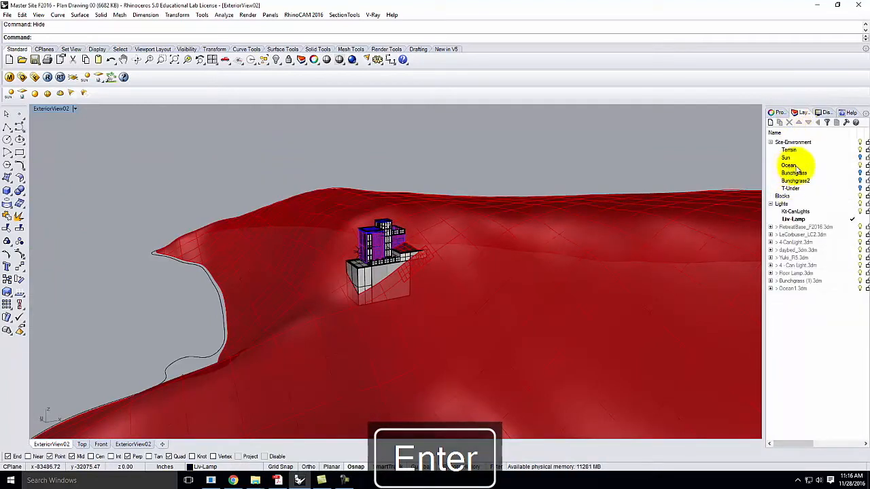
left_click(853, 165)
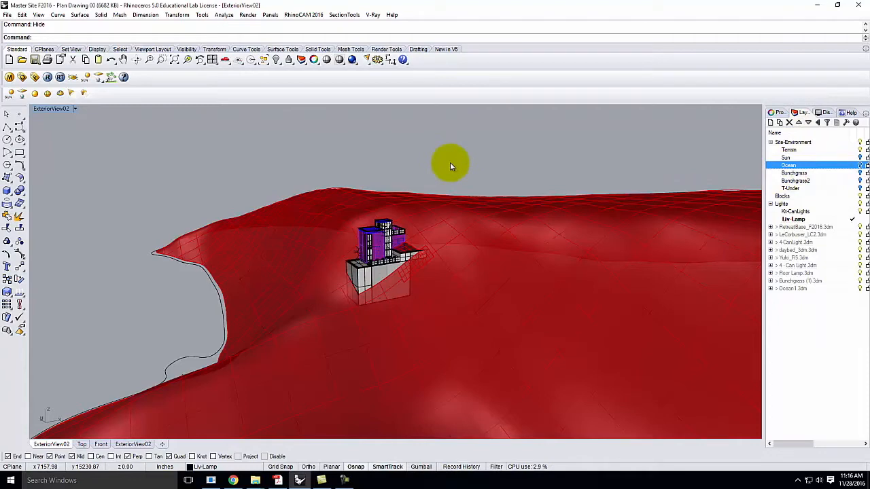
Draw a corner-to-corner rectangular plane surface in the Top view that encloses the whole terrain
double_click(58, 108)
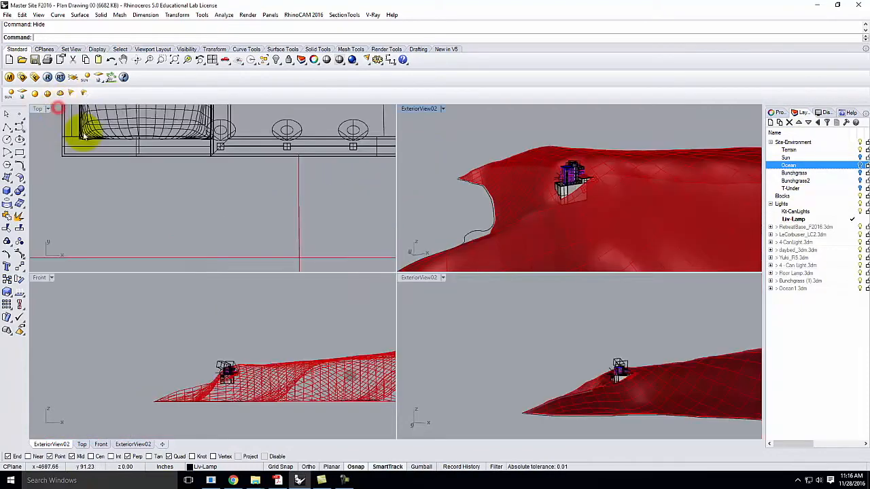
double_click(38, 109)
scroll(344, 288, "down", 3)
scroll(346, 286, "down", 10)
scroll(352, 256, "down", 6)
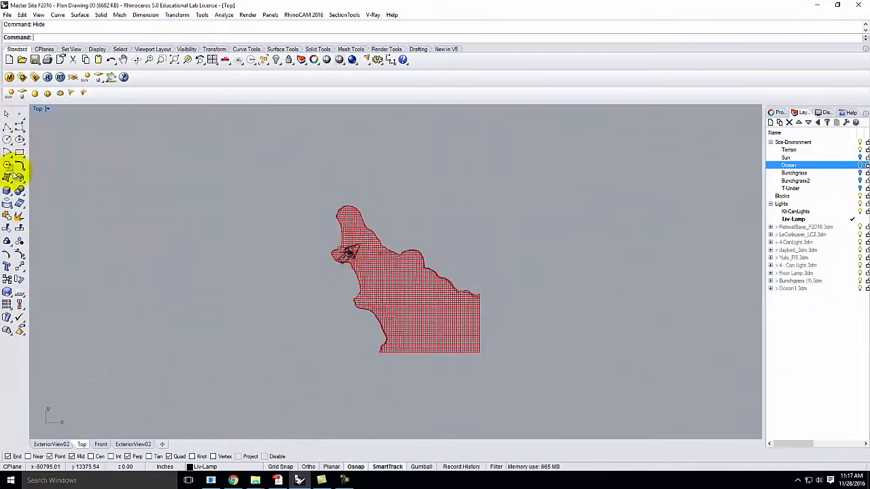
left_click(8, 178)
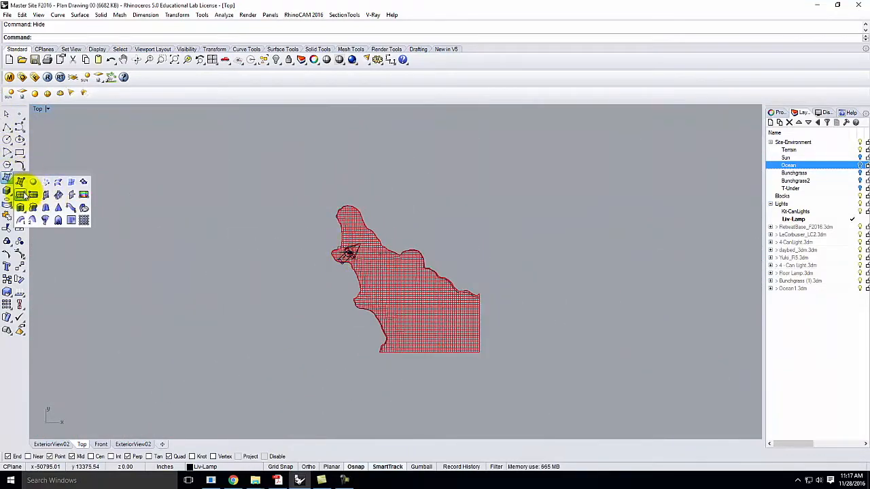
left_click(22, 195)
left_click(488, 357)
left_click(262, 166)
left_click(290, 264)
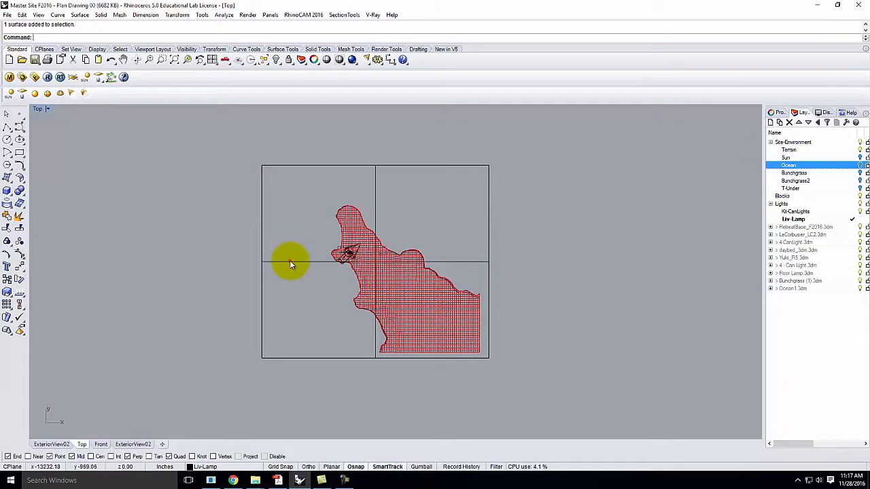
double_click(39, 110)
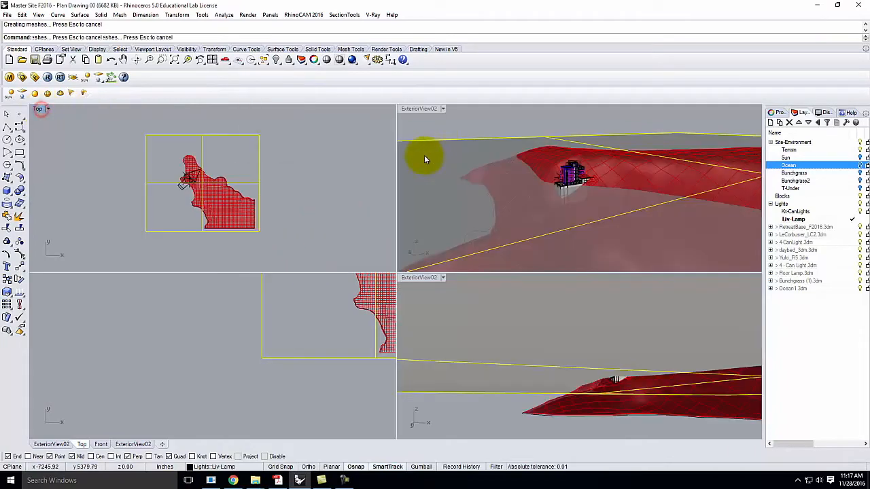
double_click(419, 109)
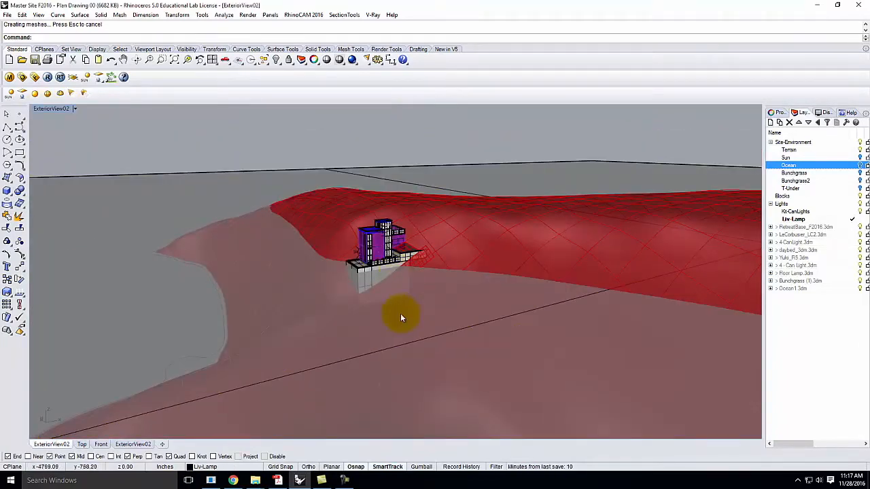
scroll(376, 247, "up", 3)
scroll(377, 248, "up", 6)
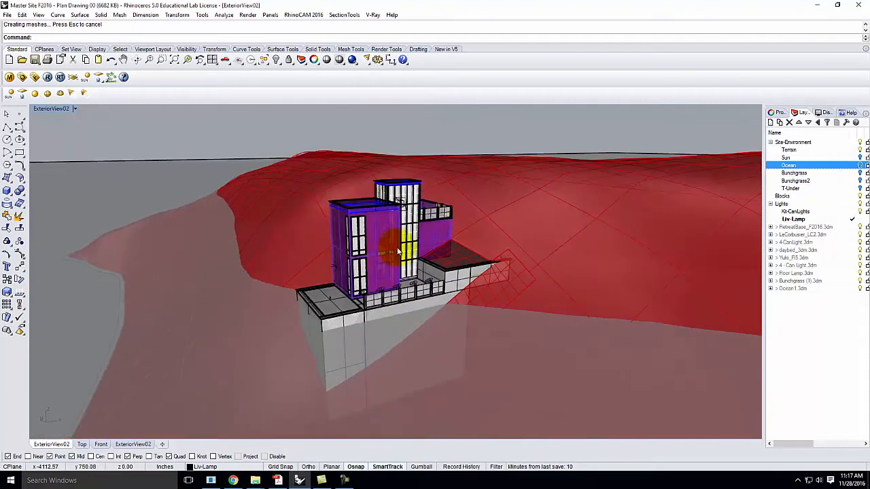
type("Mo")
key("Return")
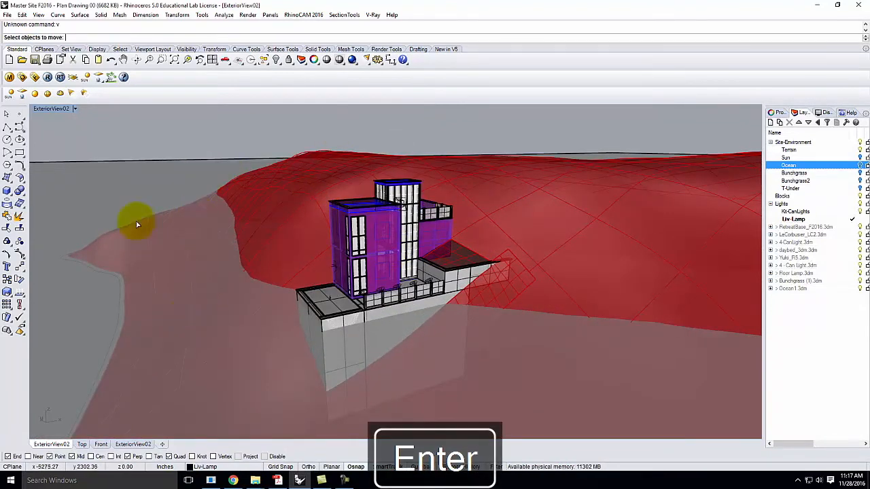
left_click(123, 189)
key("Return")
left_click(126, 184)
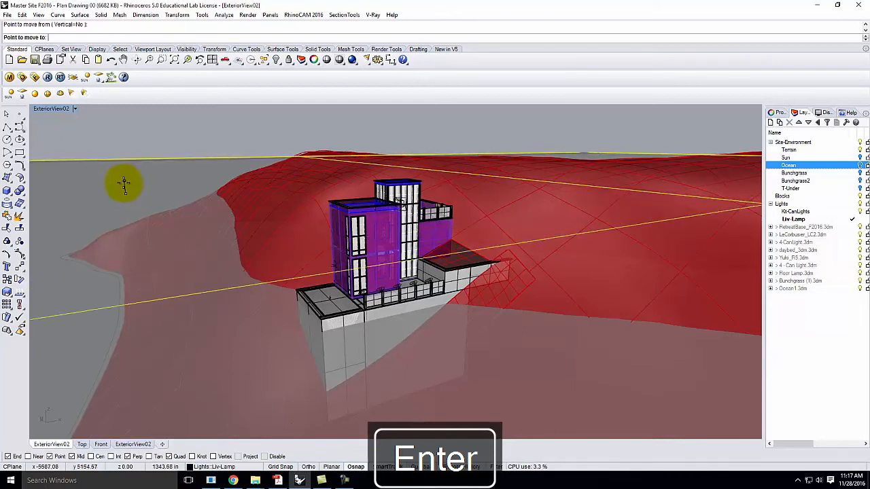
key("Escape")
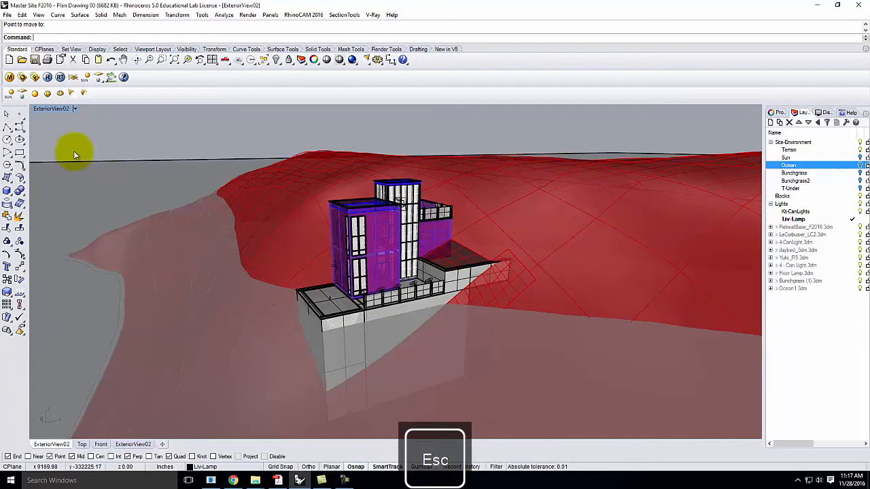
Move the plane vertically up about 208 inches in the Front view, with Ortho on, so it cuts through the building's upper floor windows
left_click(64, 163)
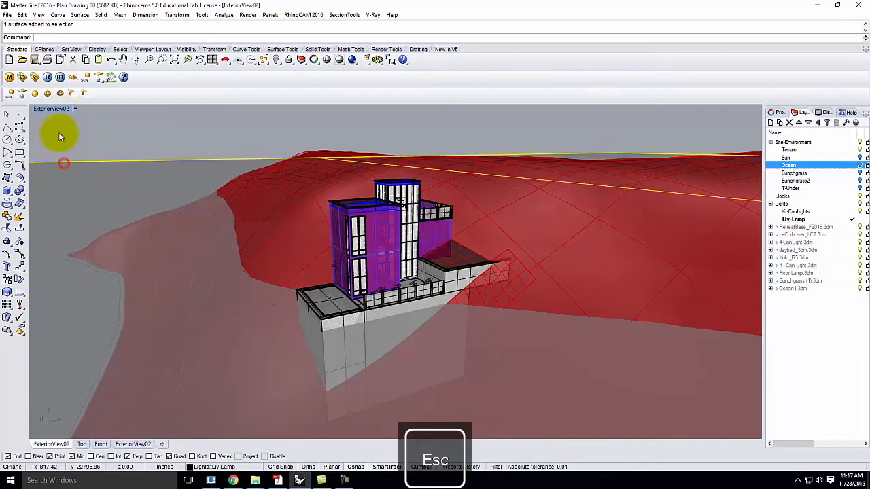
double_click(52, 109)
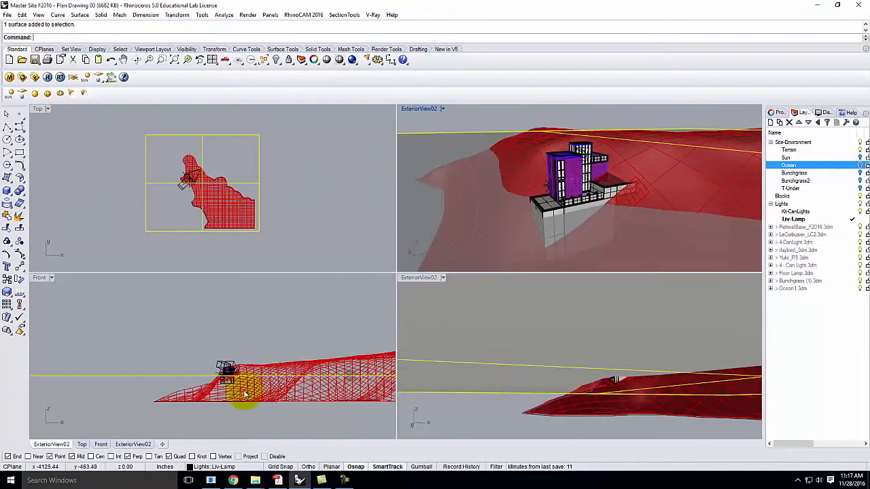
scroll(224, 373, "up", 6)
key("Return")
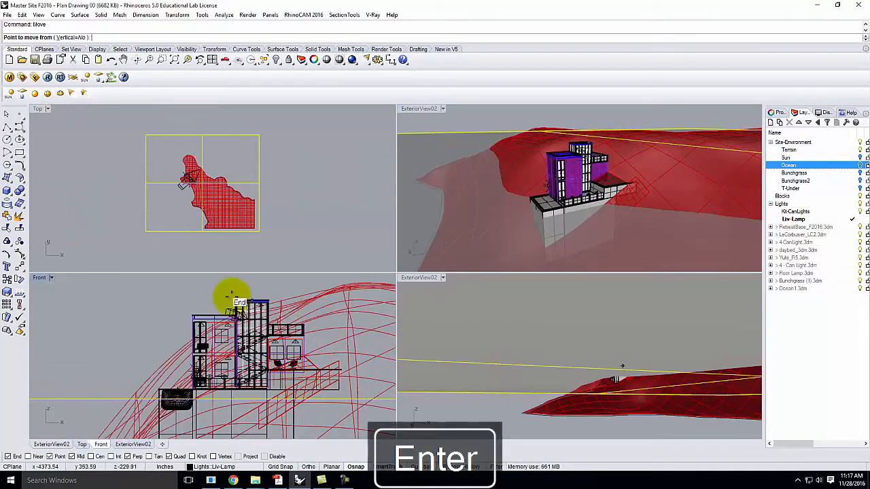
left_click(88, 343)
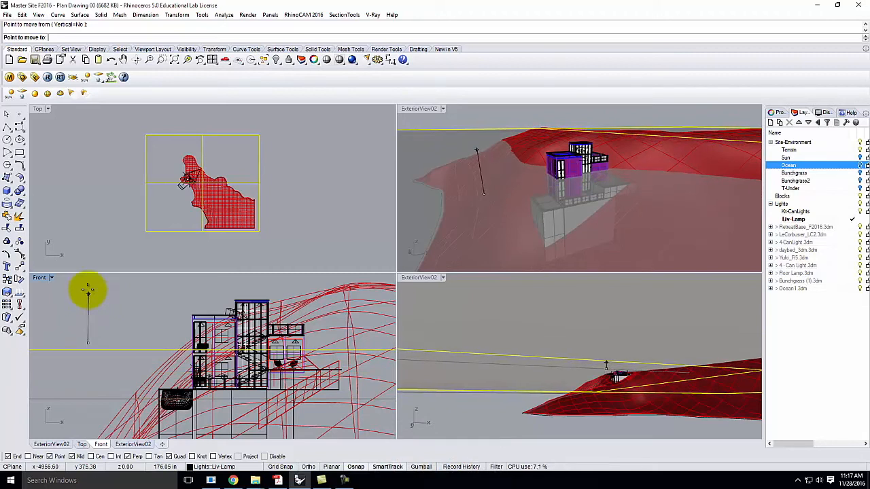
key("F8")
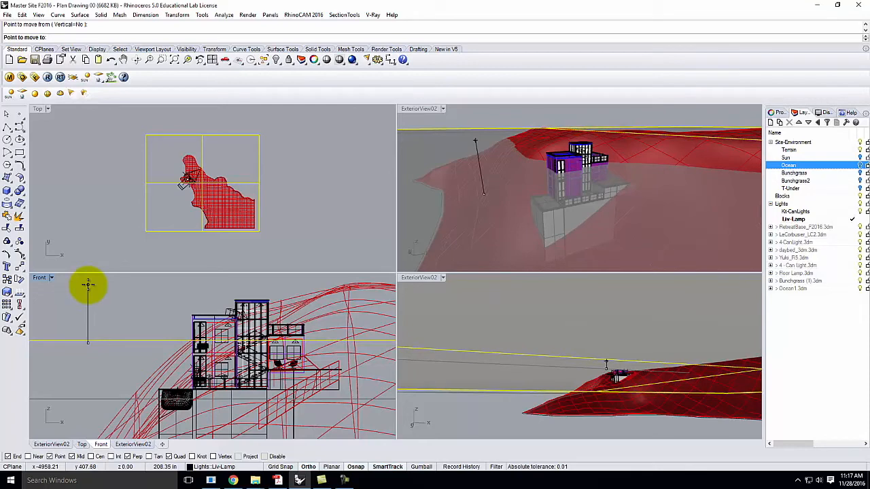
left_click(88, 285)
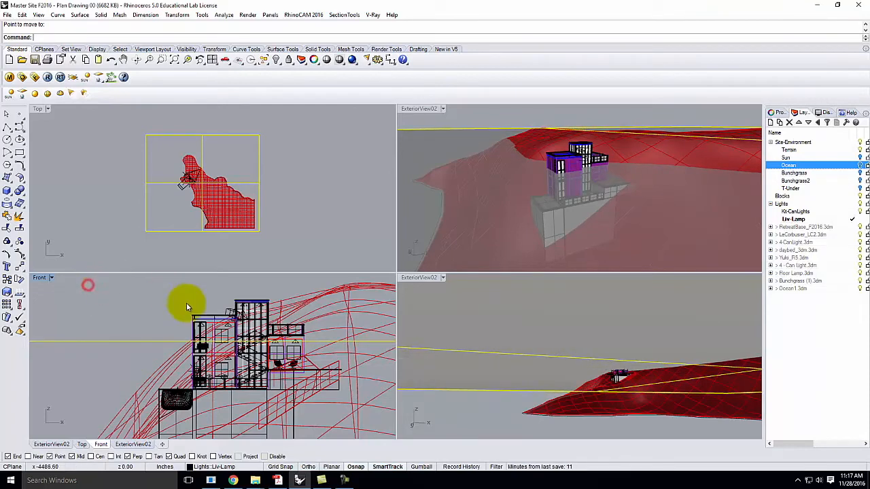
scroll(210, 350, "up", 5)
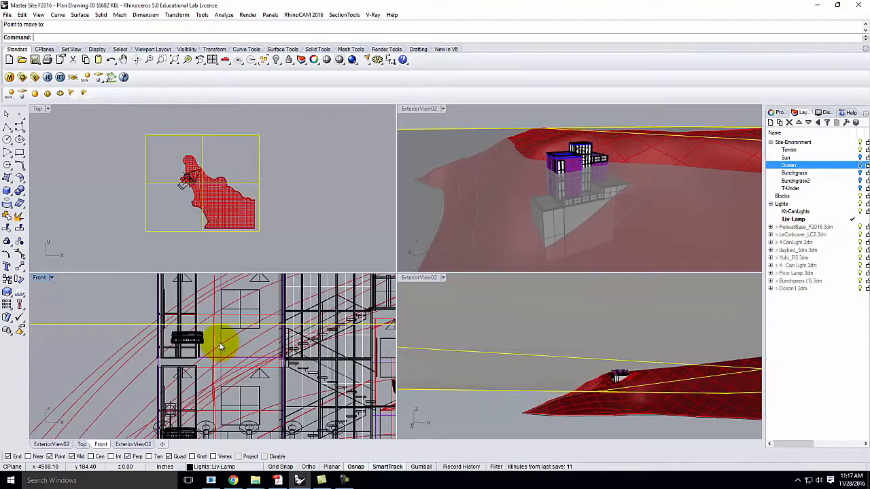
scroll(117, 344, "down", 4)
scroll(301, 341, "up", 4)
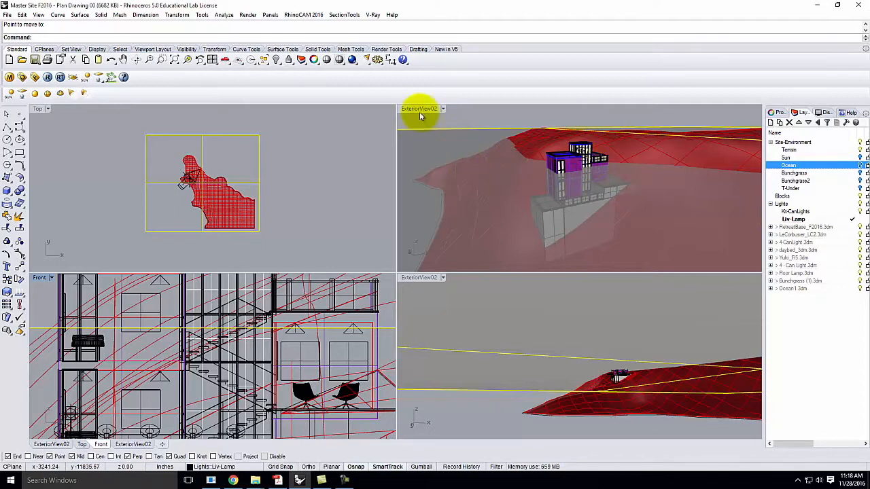
scroll(195, 356, "down", 8)
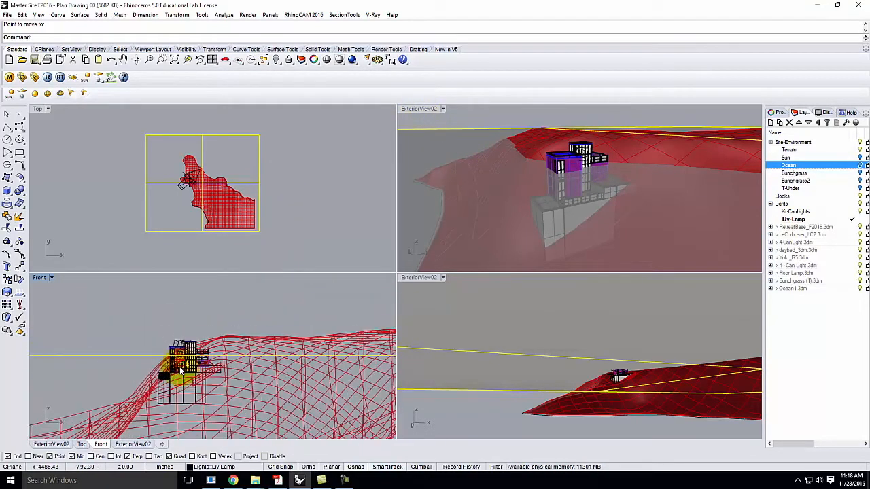
Start creating a section with SectionTools, choosing all visible objects except the large rectangular cutting plane surface
key("Escape")
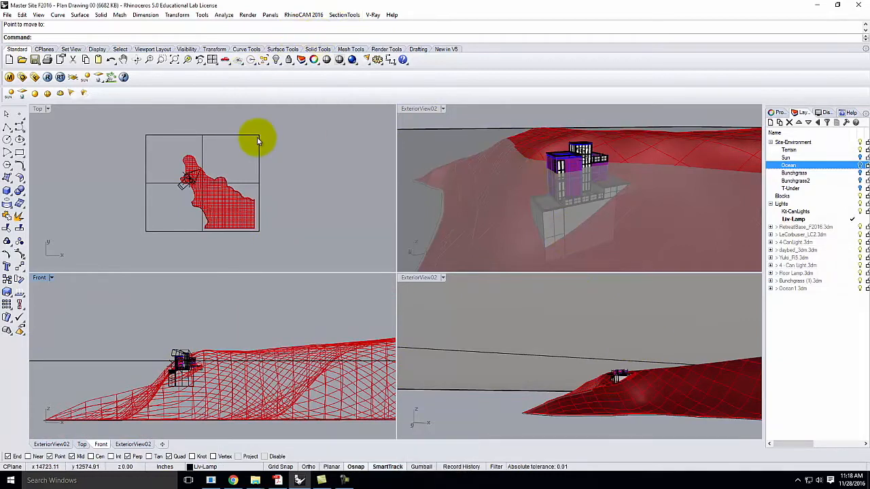
left_click(346, 15)
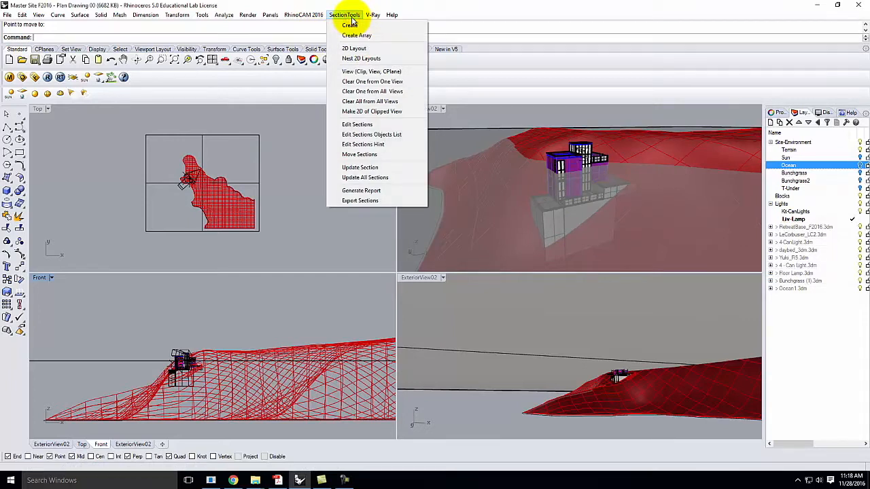
left_click(348, 17)
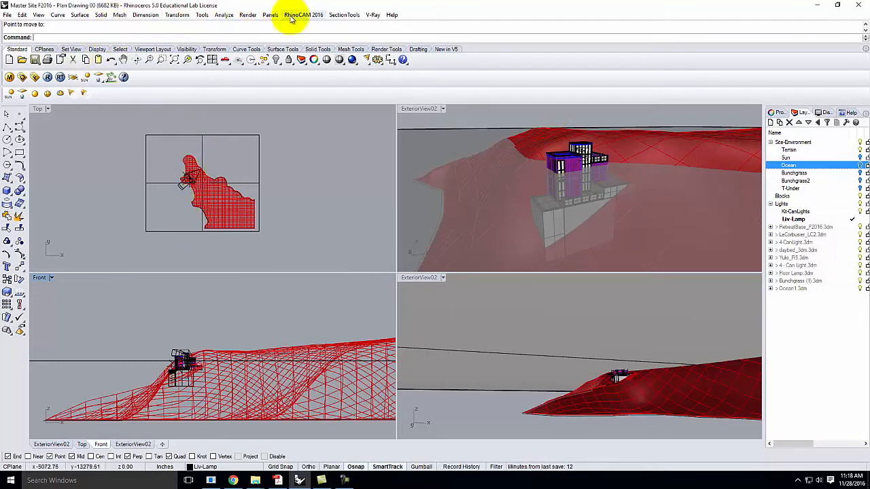
left_click(343, 15)
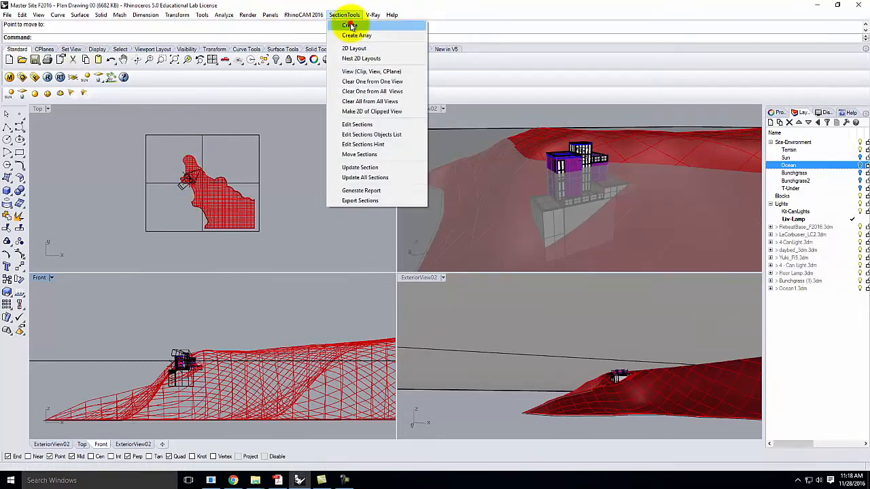
left_click(350, 26)
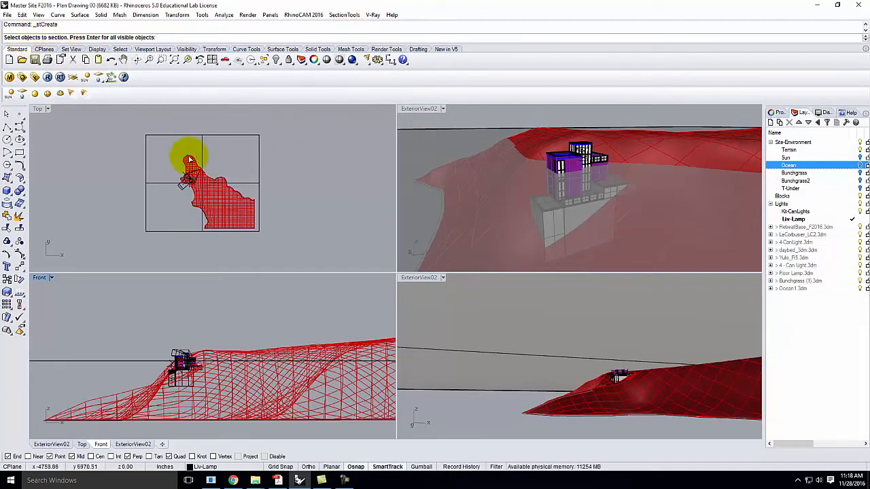
key("Return")
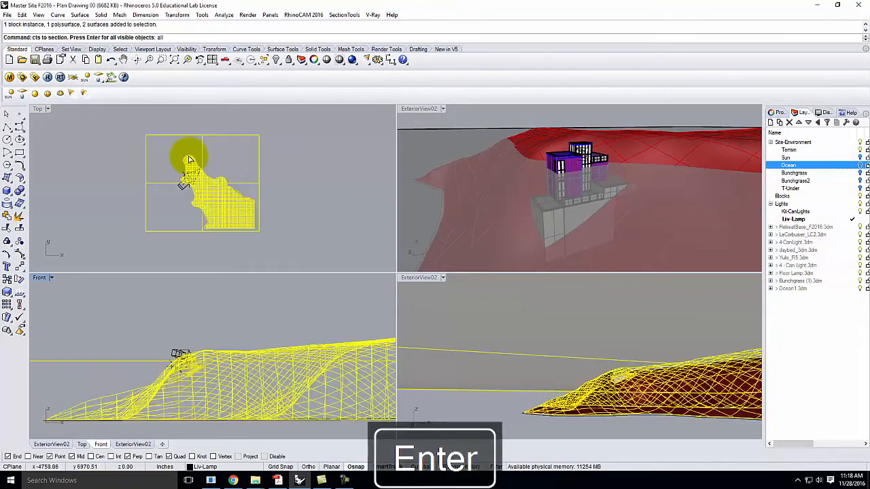
left_click(244, 139)
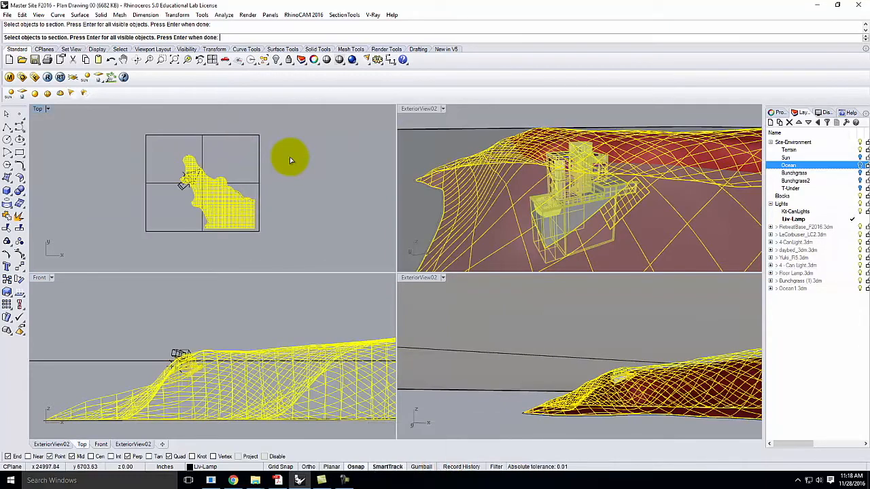
key("Return")
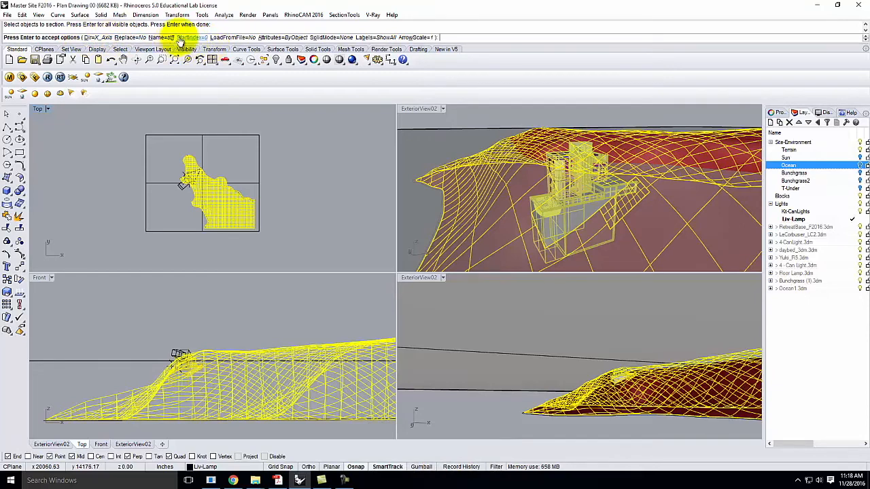
Set the section's SolidMode option to Surfaces and accept the options with the Front viewport active
left_click(331, 38)
left_click(83, 38)
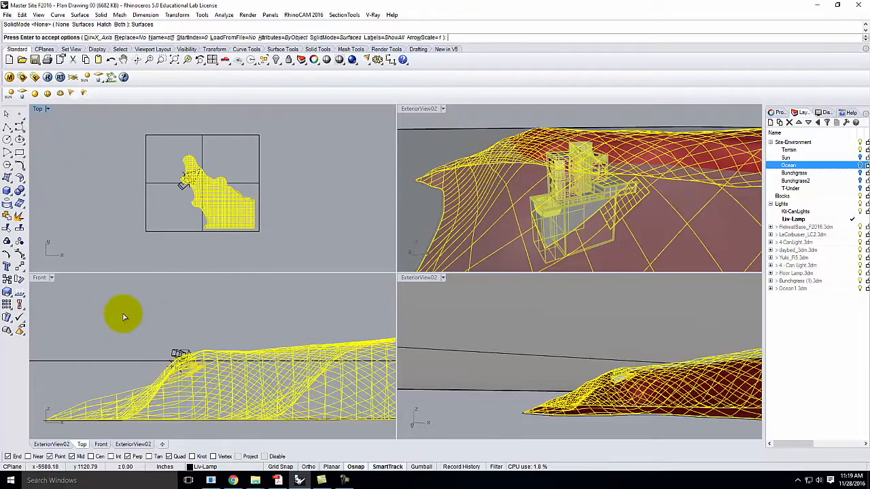
left_click(39, 278)
key("Return")
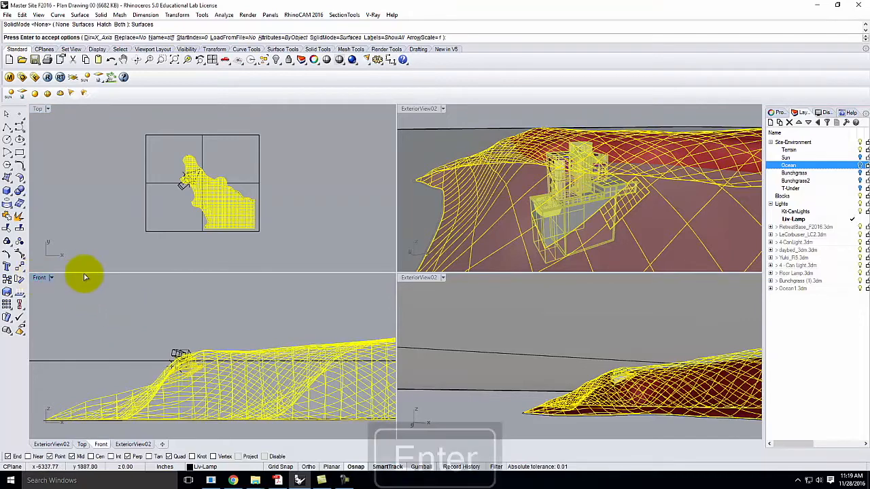
Place the section at the end point of the rectangular cutting plane in the Front view and finish the section creation
scroll(204, 306, "down", 5)
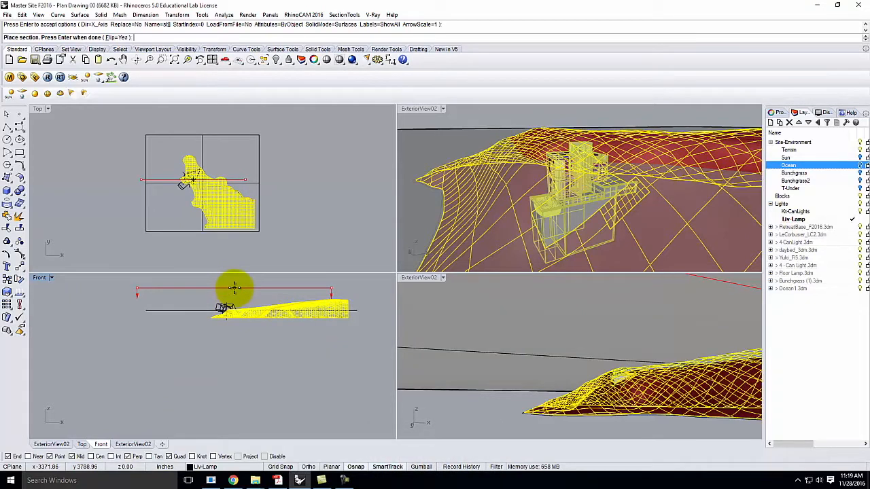
scroll(233, 288, "up", 3)
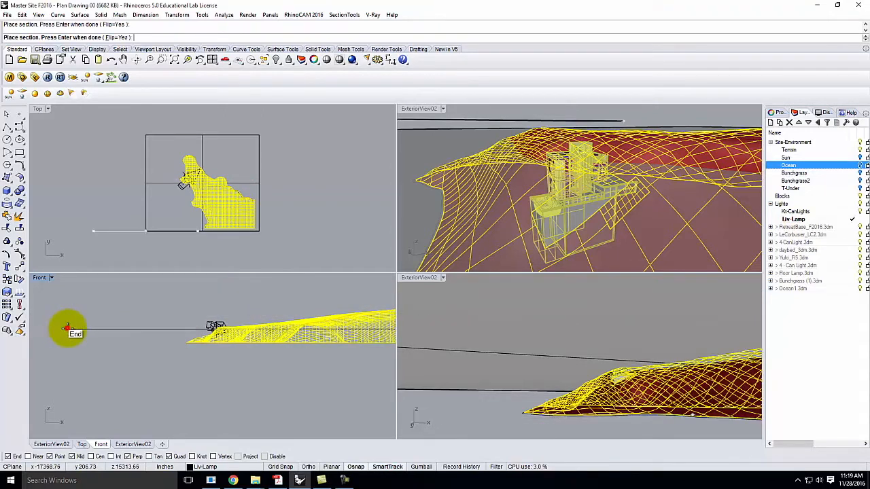
left_click(68, 330)
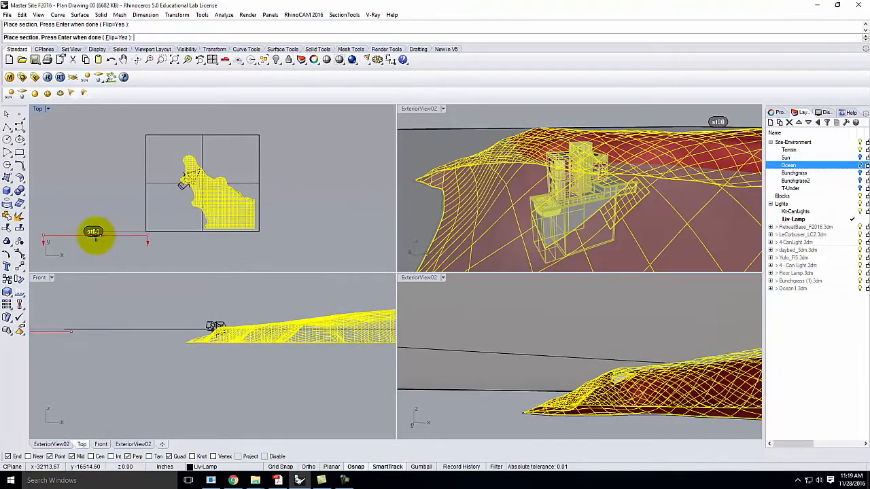
key("Return")
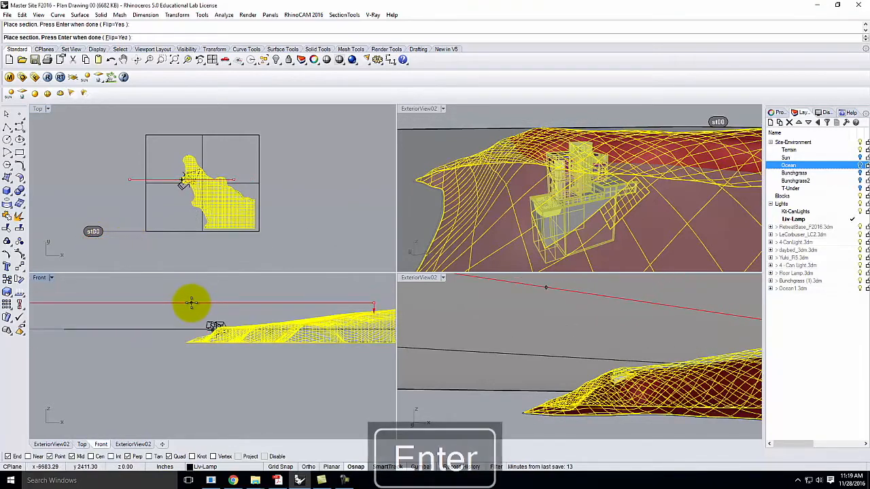
Examine the section cut around the building in the maximized ExteriorView02 viewport and undo the accidental second section
double_click(420, 108)
scroll(413, 220, "up", 8)
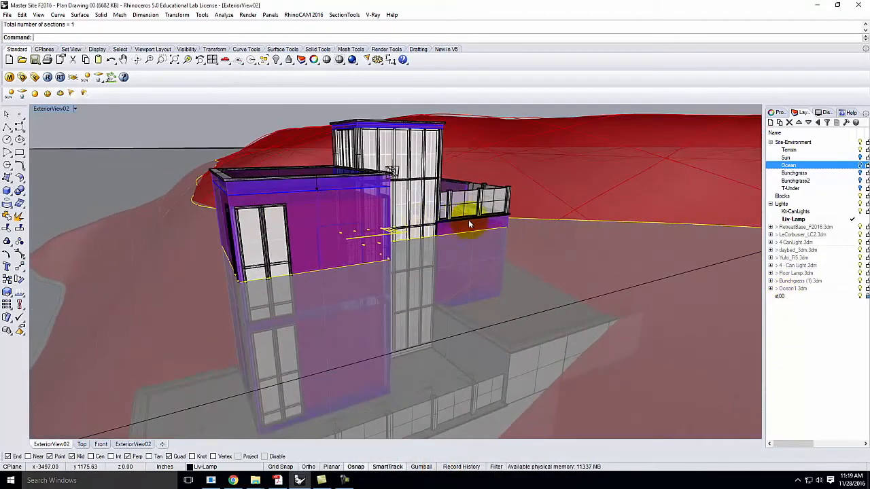
right_click(467, 222)
right_click(458, 233)
right_click(452, 245)
right_click_drag(453, 248, 515, 278)
right_click(516, 275)
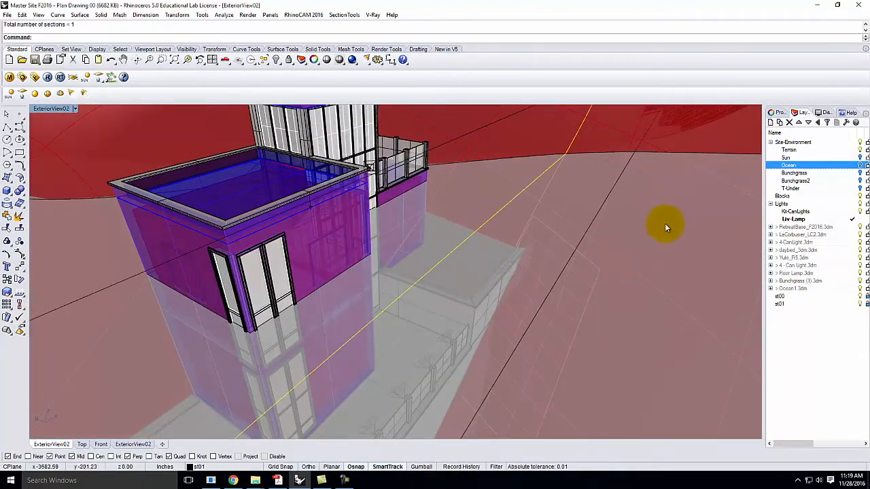
key("ctrl+z")
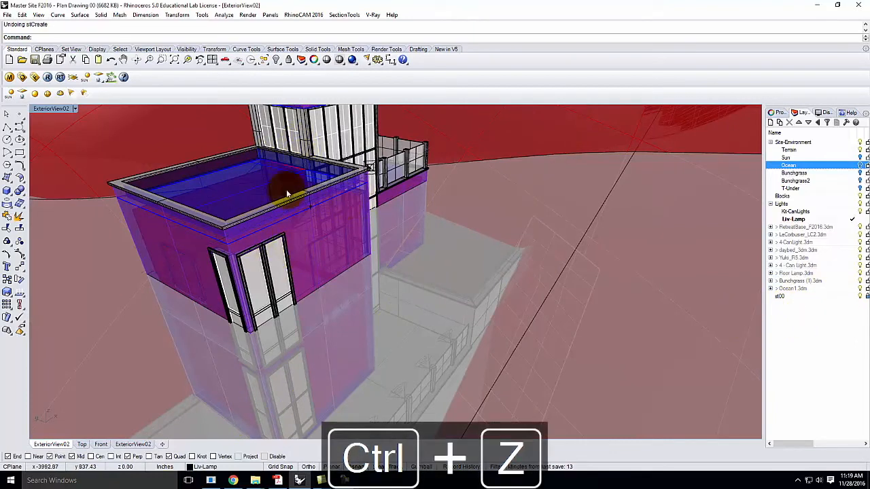
Clip the ExteriorView02 viewport at section st00, chosen from the list of sections, using the section view command with Clip=Yes
left_click(347, 15)
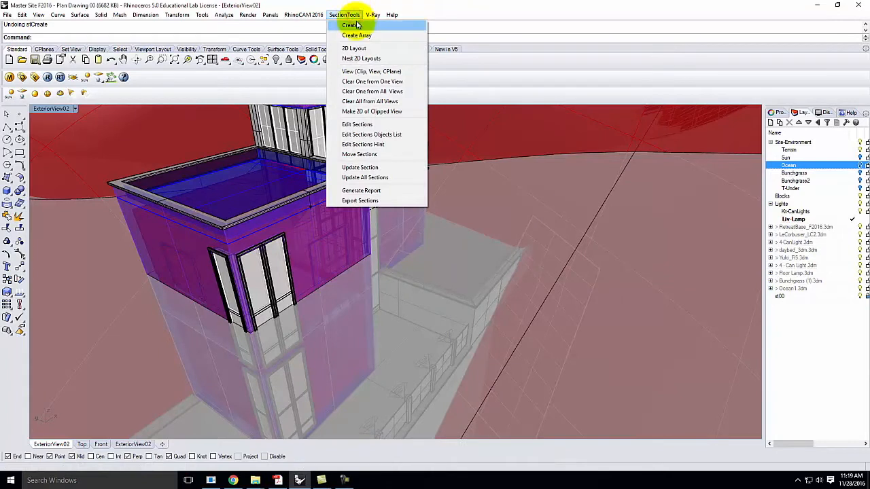
left_click(384, 72)
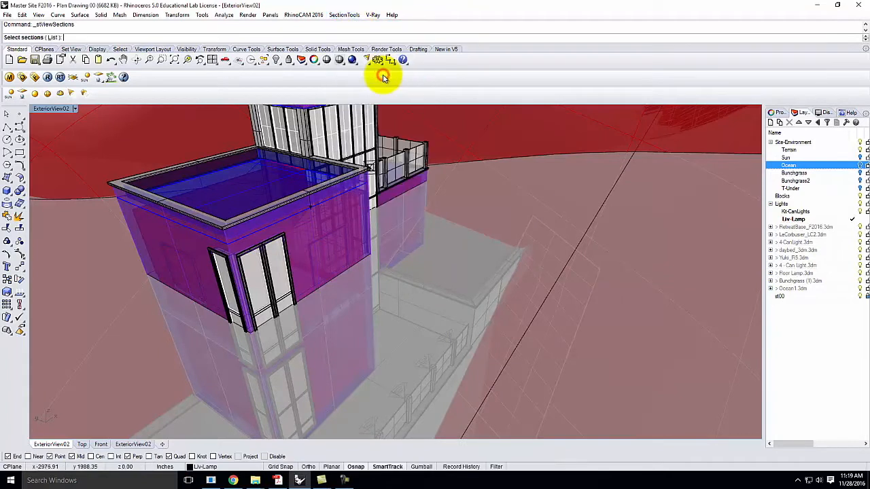
left_click(53, 37)
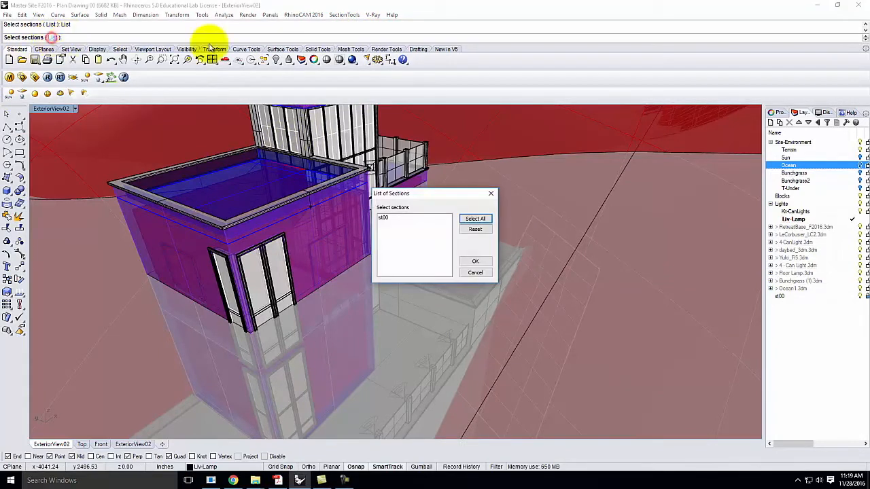
left_click(392, 218)
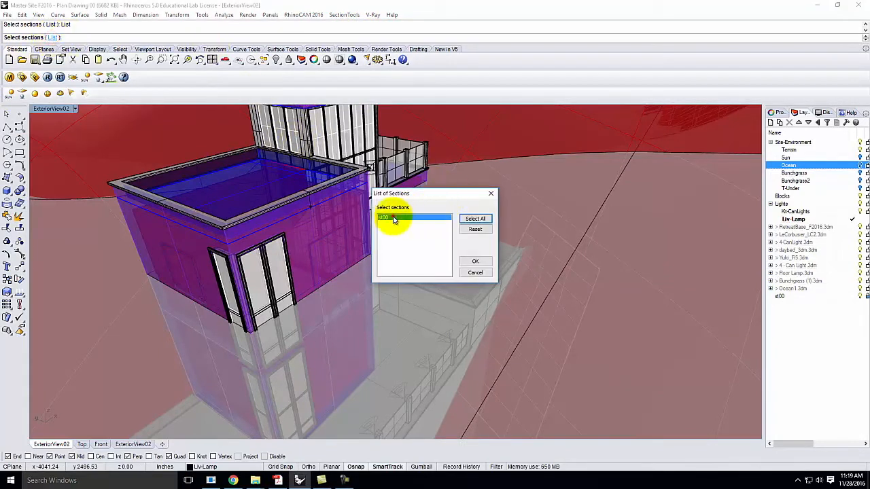
left_click(475, 263)
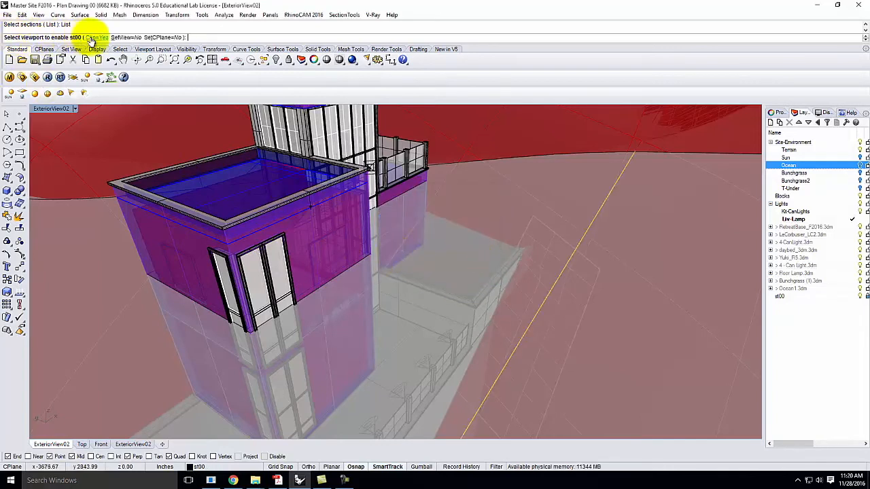
type("Exterio")
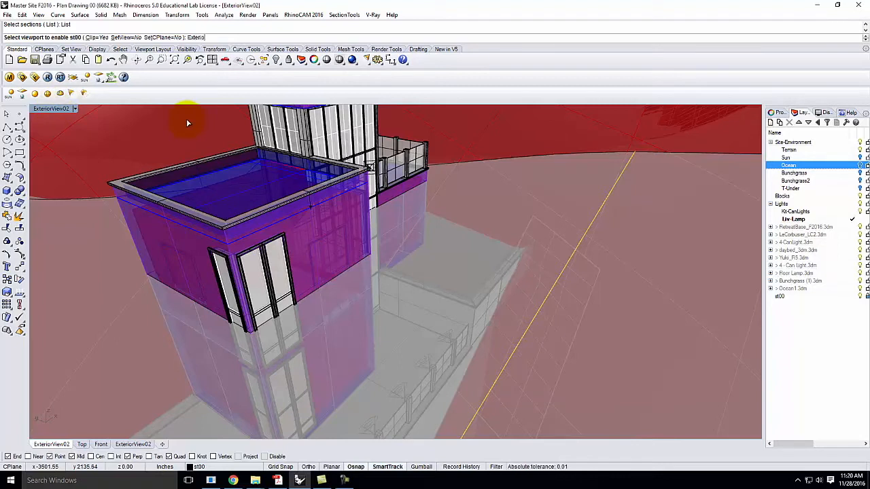
type("rView")
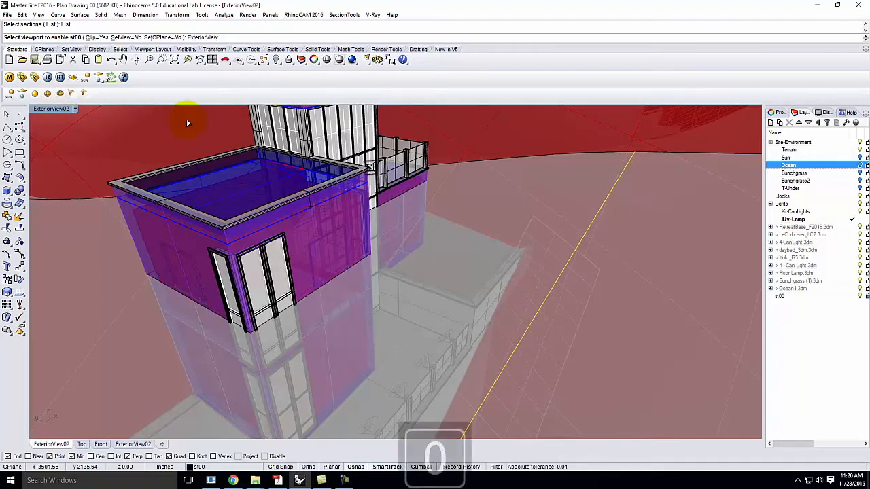
type("02")
key("Return")
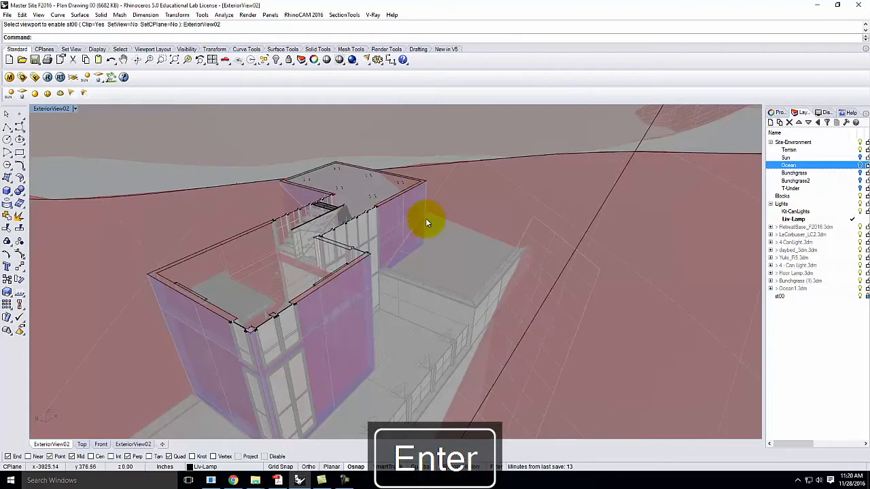
Examine the clipped building's floor plan from above, including its cut walls, stairs and furniture
right_click_drag(409, 228, 497, 257)
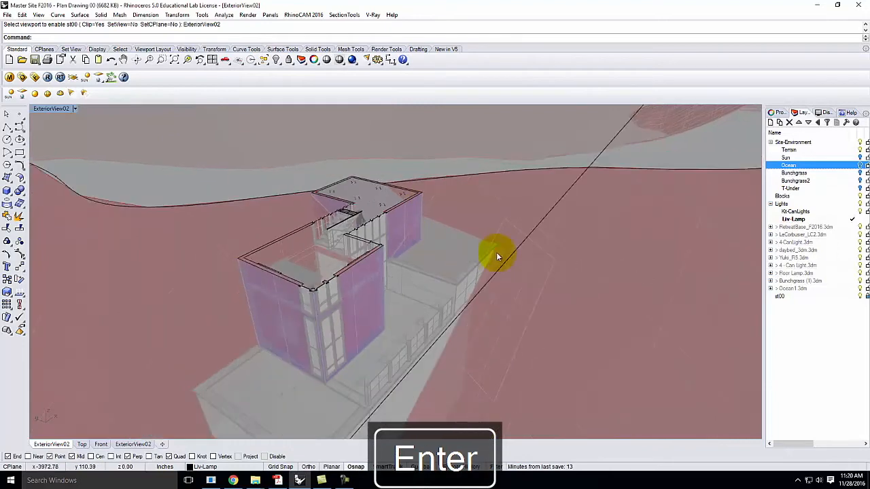
left_click(645, 169)
left_click(564, 258)
right_click_drag(544, 134, 428, 248)
scroll(533, 281, "up", 8)
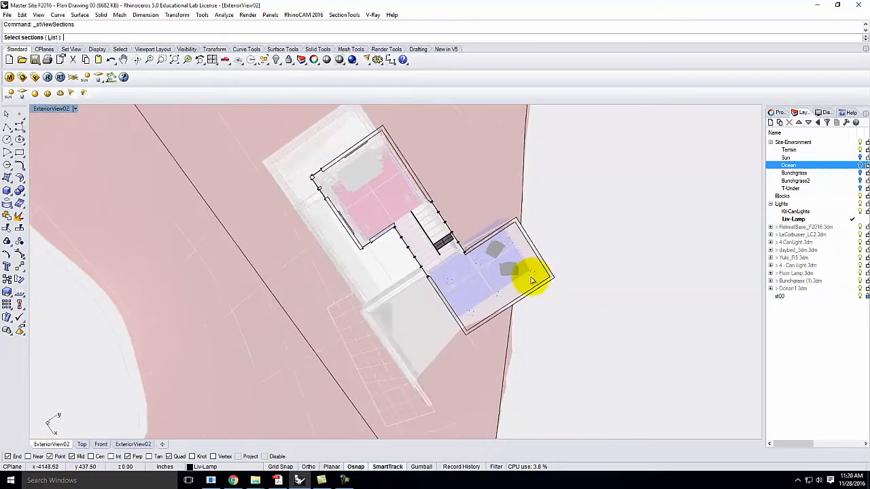
scroll(553, 289, "down", 2)
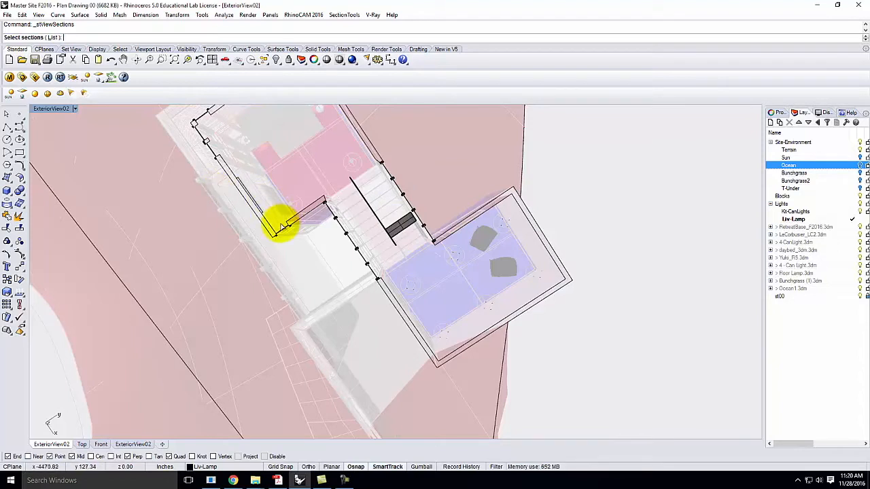
Restore the four-viewport layout, set the Top viewport to Shaded display around the building and cancel the pending section selection
double_click(39, 109)
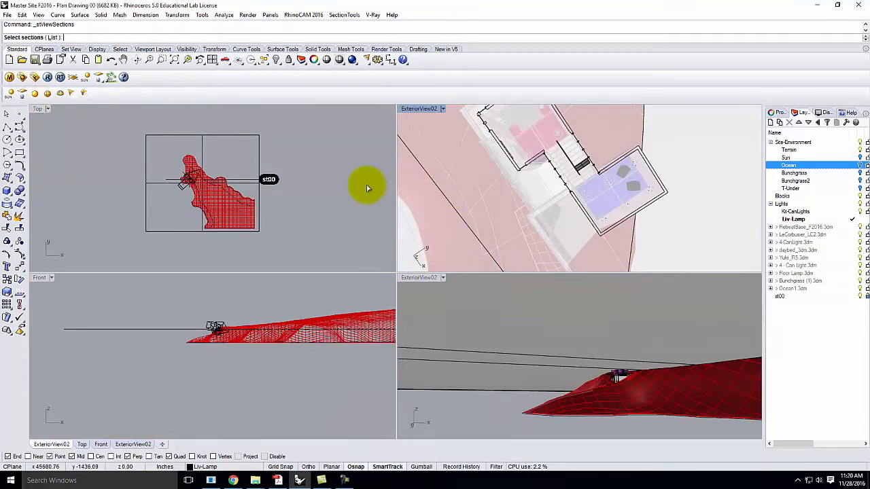
scroll(189, 167, "up", 10)
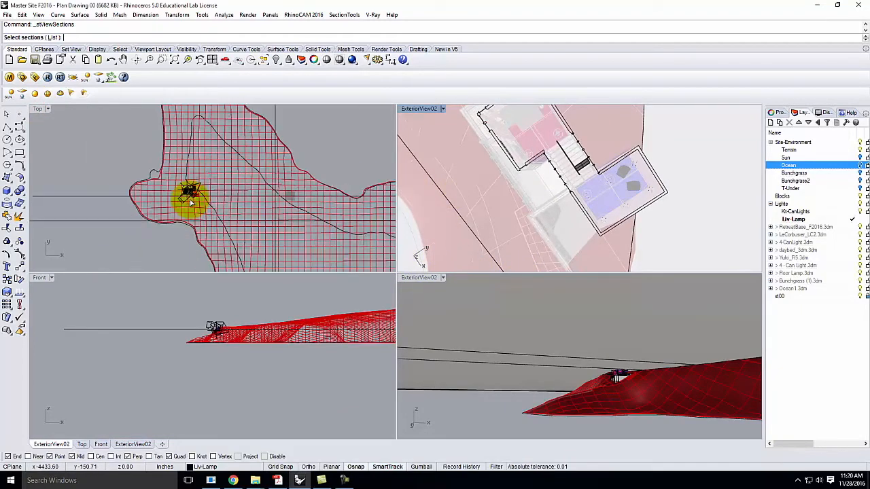
scroll(189, 178, "up", 10)
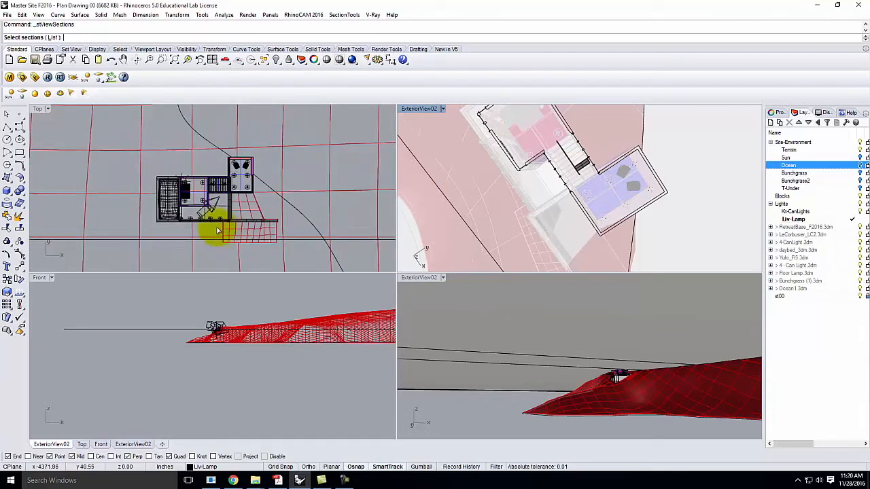
left_click(47, 109)
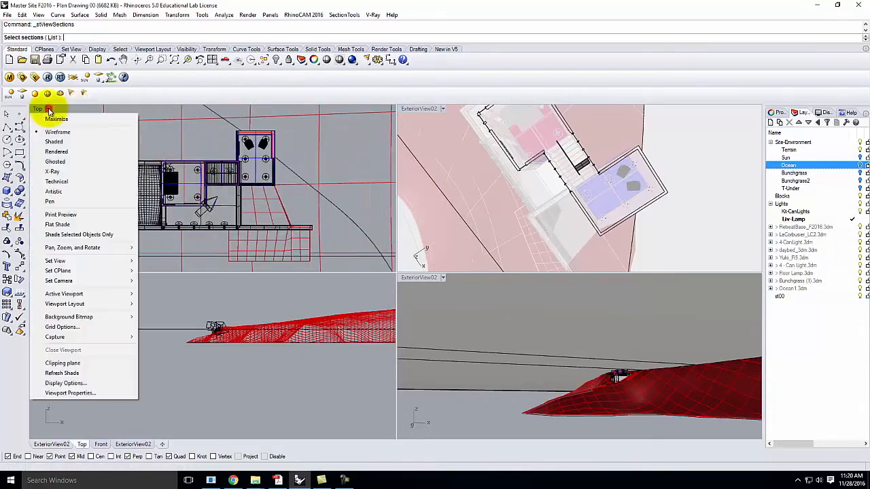
left_click(54, 142)
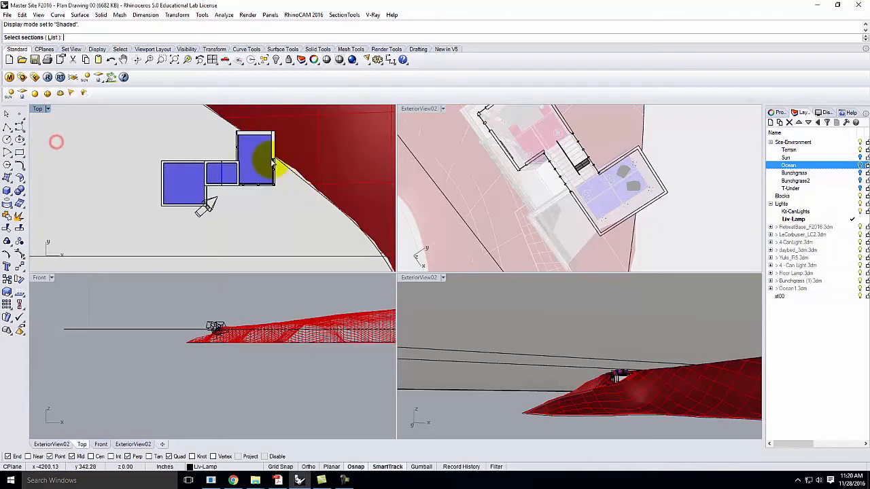
scroll(298, 138, "up", 2)
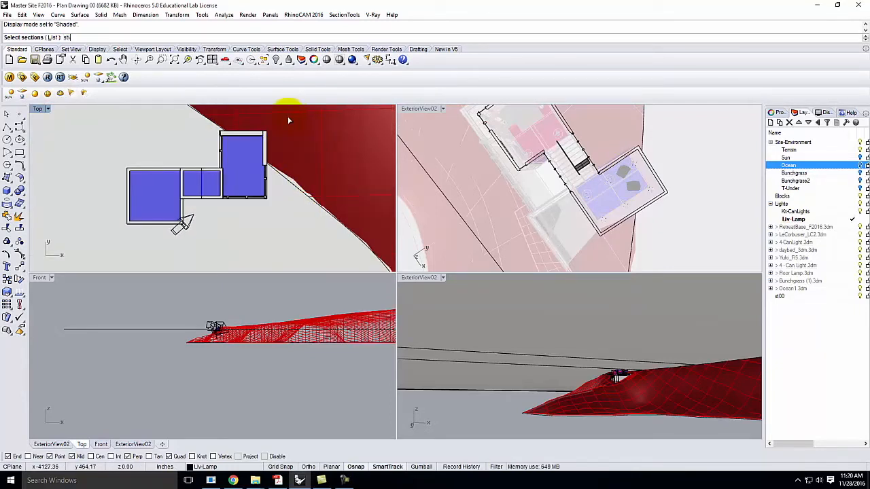
key("Escape")
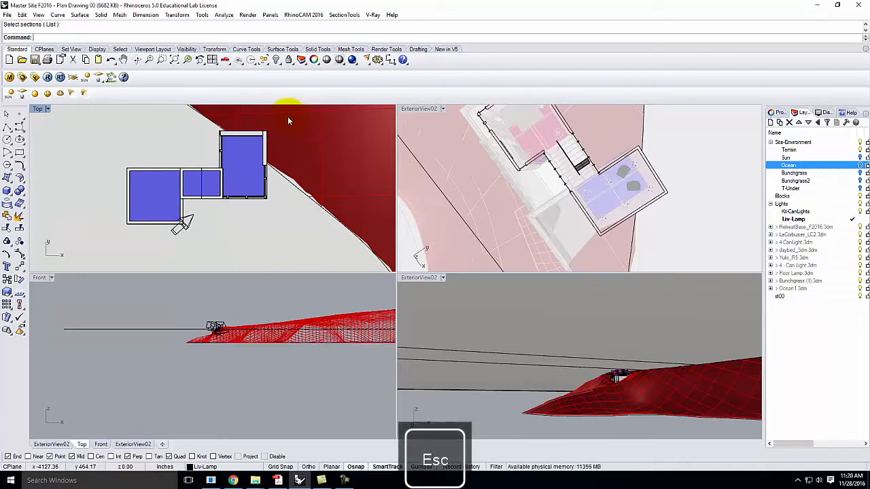
Clip the Top viewport at section st00, chosen from the list of sections, using the stViewSections command with Clip=Yes
type("stR")
key("BackSpace")
key("BackSpace")
key("BackSpace")
type("tViewSections")
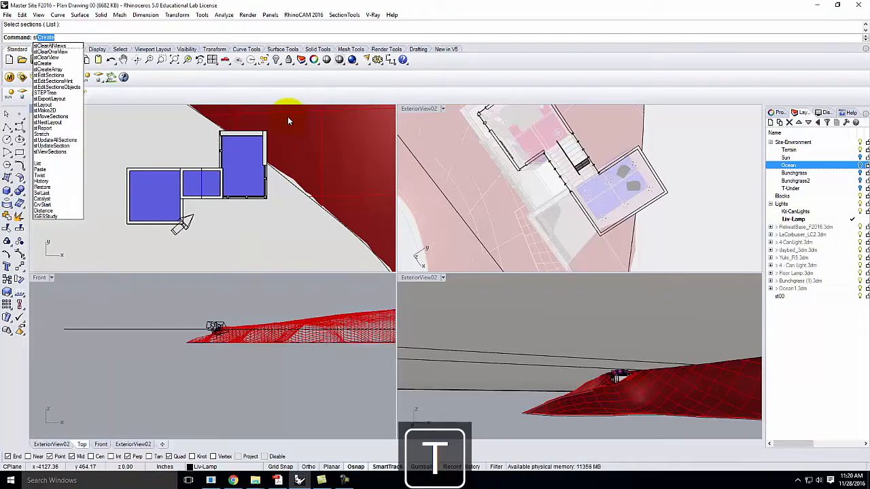
key("Return")
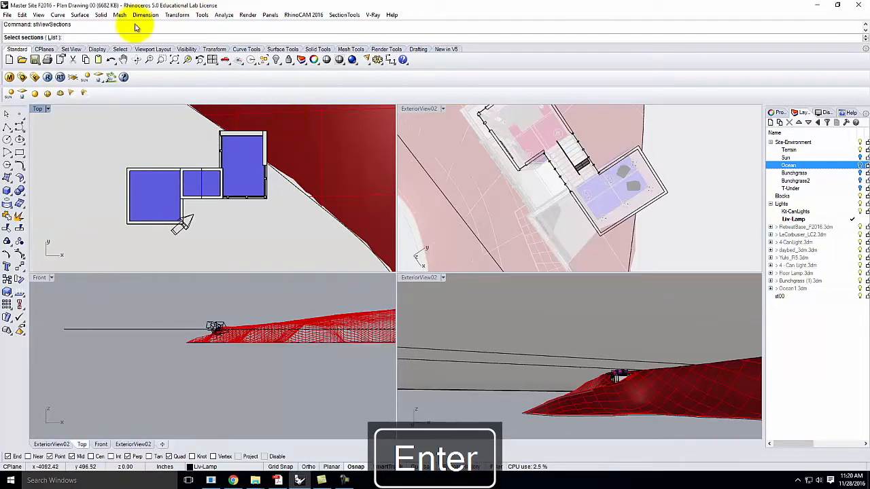
left_click(54, 37)
left_click(401, 218)
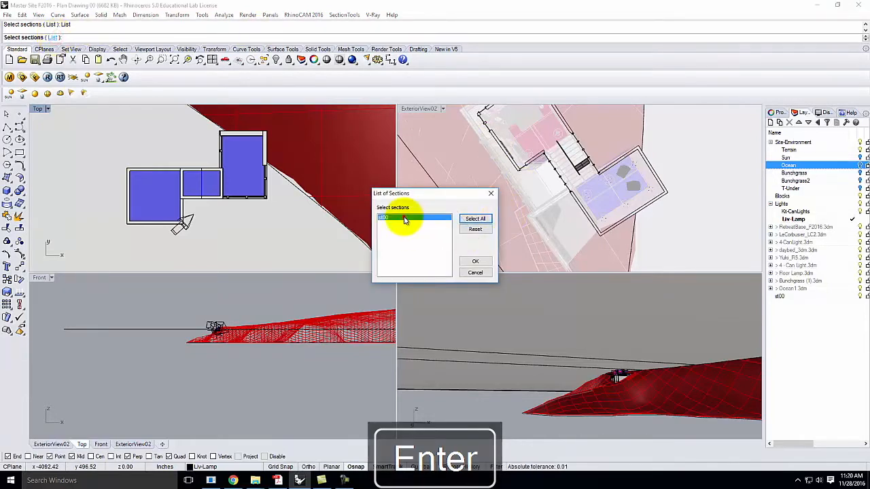
left_click(476, 261)
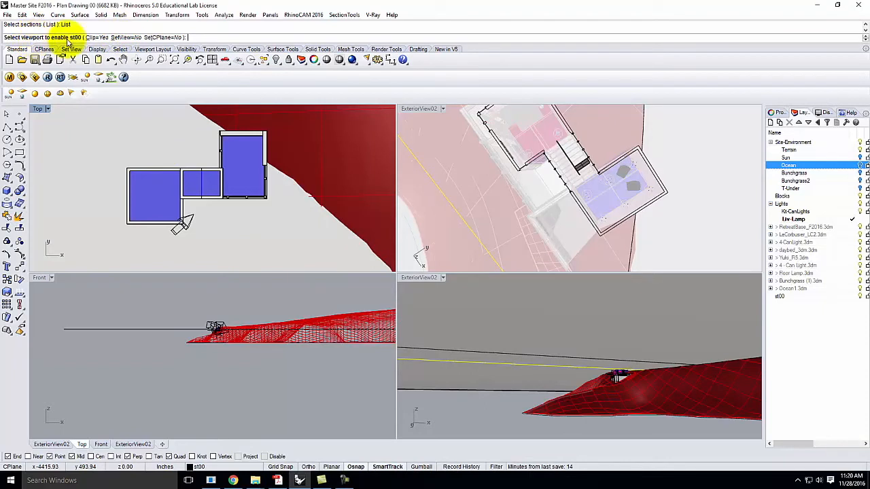
type("Top")
key("Return")
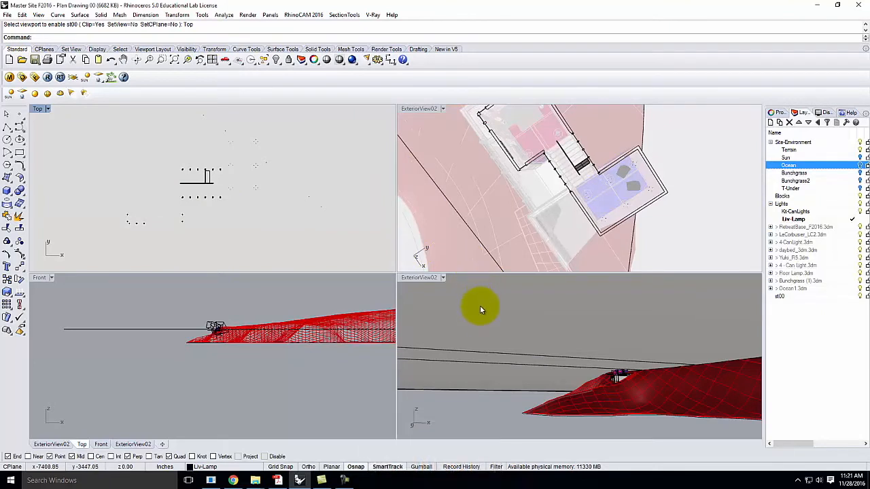
Select the section plane surface in the Front viewport and create a Plan layer with the st00 layer nested under it
left_click(81, 330)
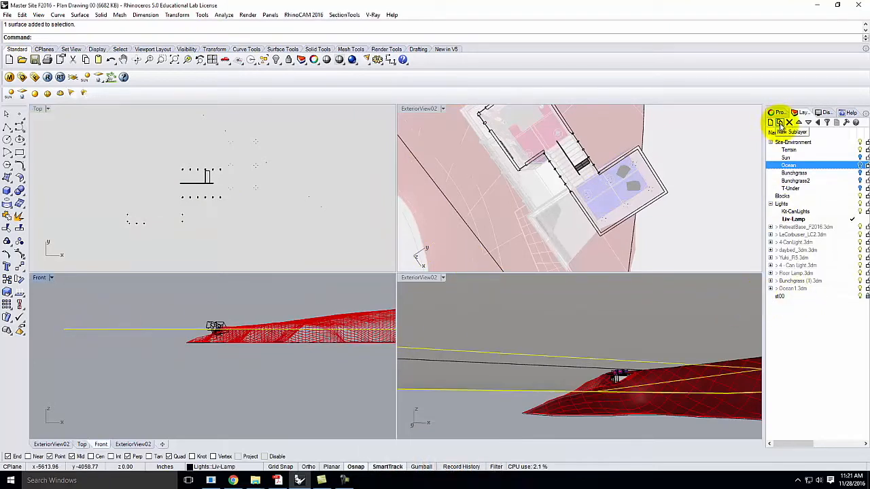
left_click(773, 123)
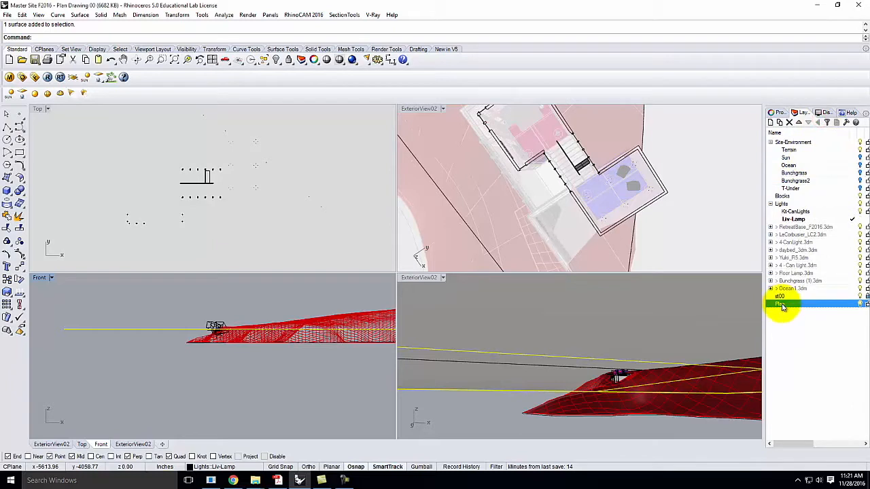
mouse_move(782, 297)
left_mouse_down()
mouse_move(790, 311)
mouse_move(782, 299)
left_mouse_up()
left_click(780, 297)
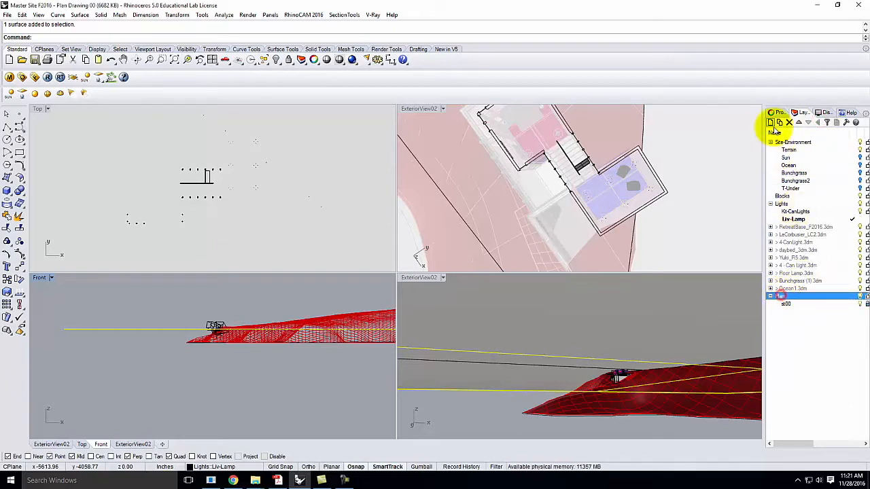
Add a sublayer named Plane under Plan, move the selected section plane surface to it and hide that sublayer
left_click(780, 123)
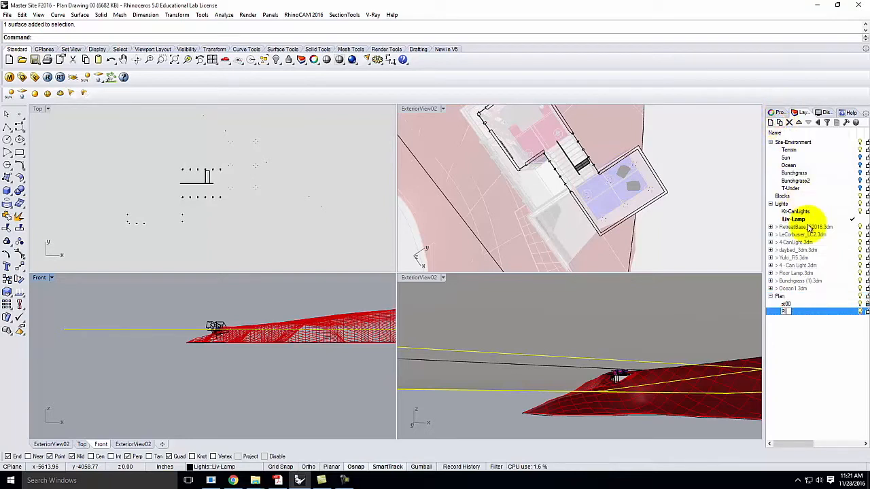
key("Return")
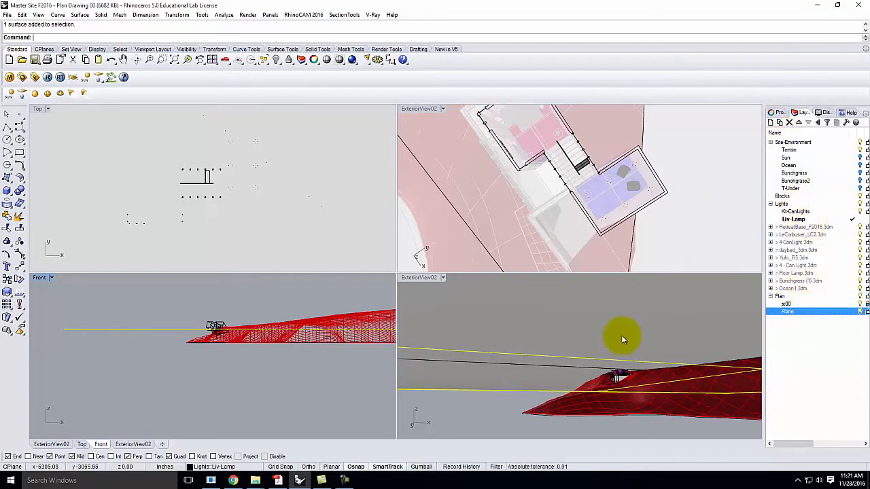
right_click(785, 313)
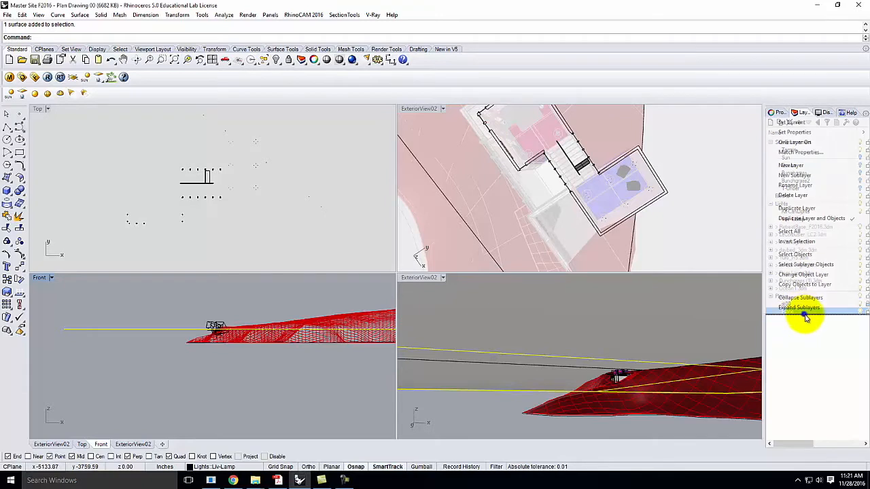
left_click(812, 275)
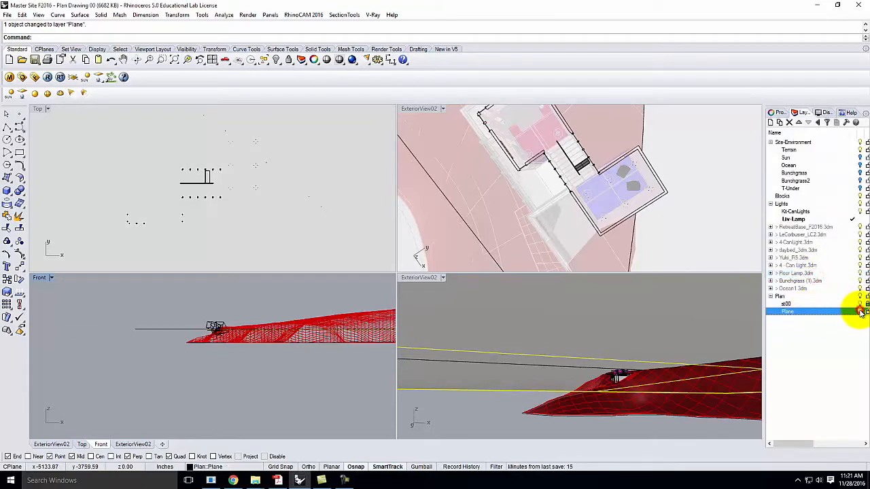
left_click(860, 312)
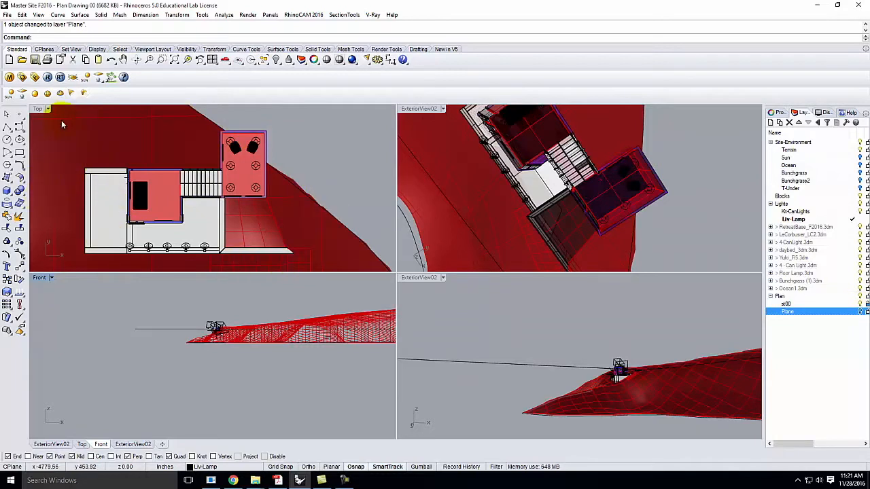
Maximize the Top viewport and save it as a named view called Plan02
double_click(39, 109)
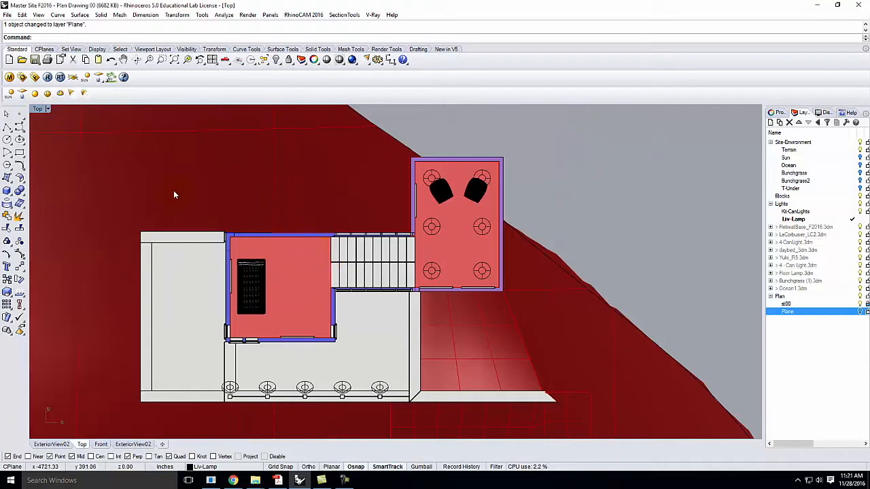
left_click(47, 109)
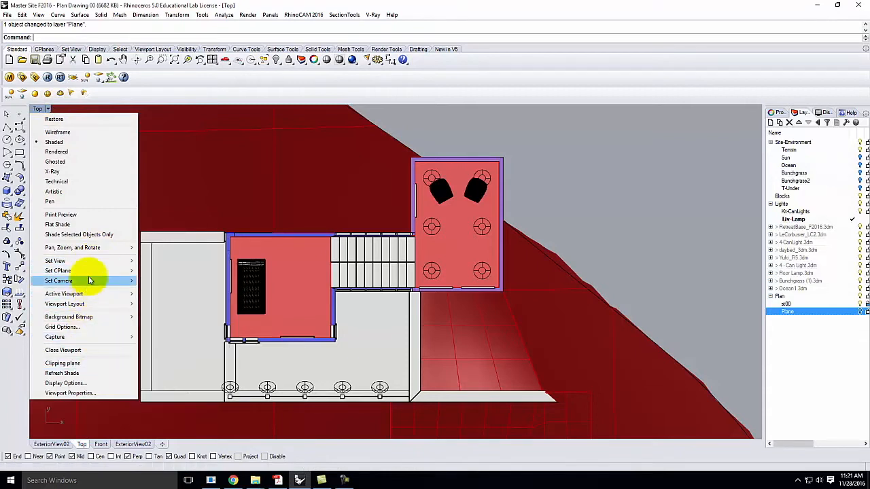
mouse_move(93, 264)
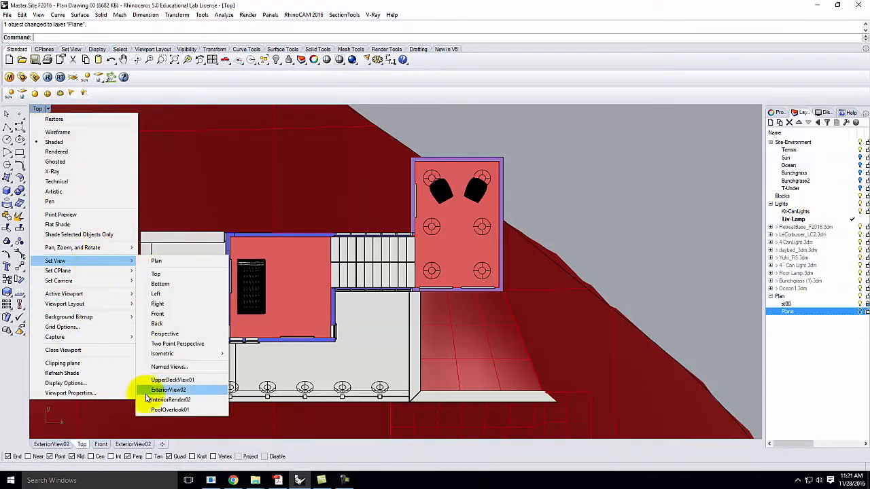
left_click(170, 368)
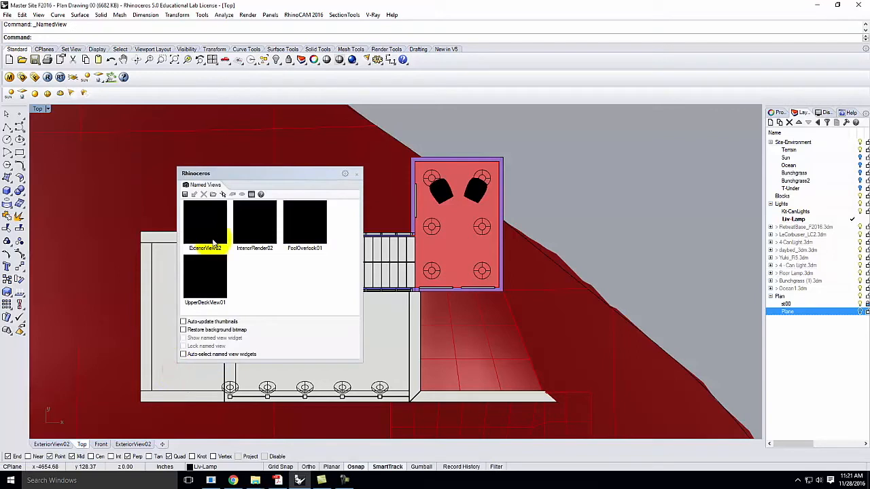
left_click(184, 194)
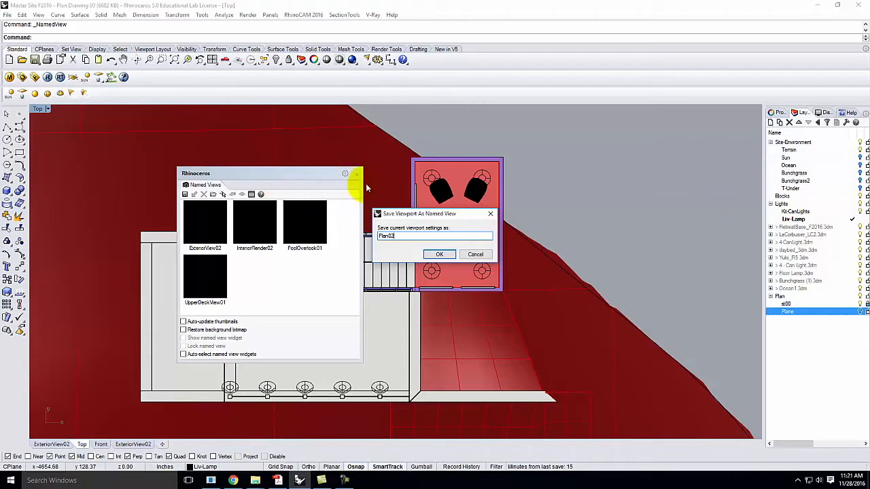
left_click(443, 255)
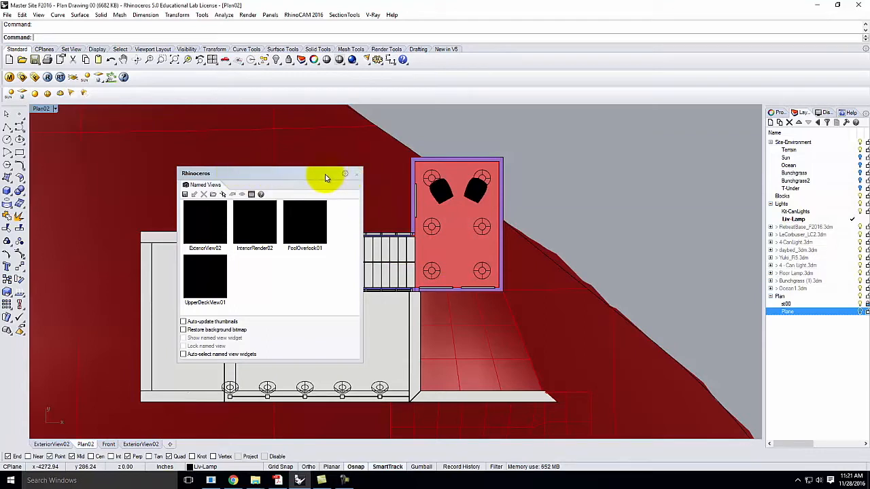
left_click(357, 174)
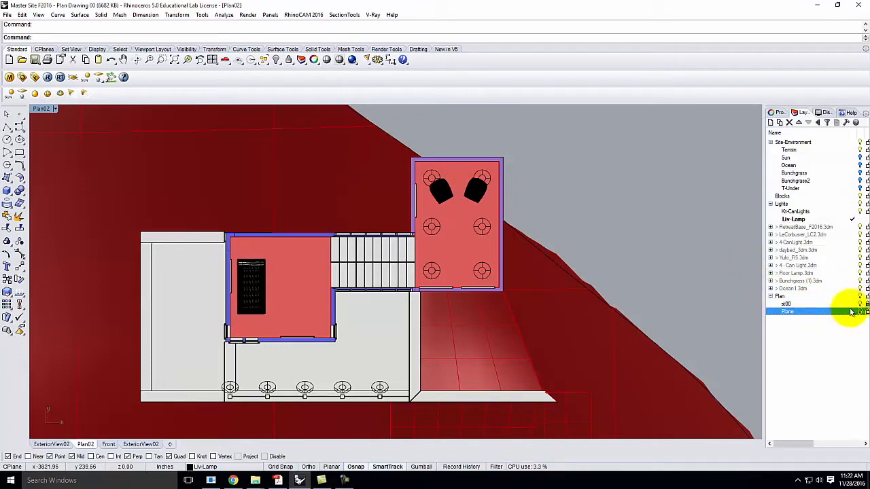
Select all objects on the st00 layer and examine the section curves along the walls, windows and stairs
left_click(823, 303)
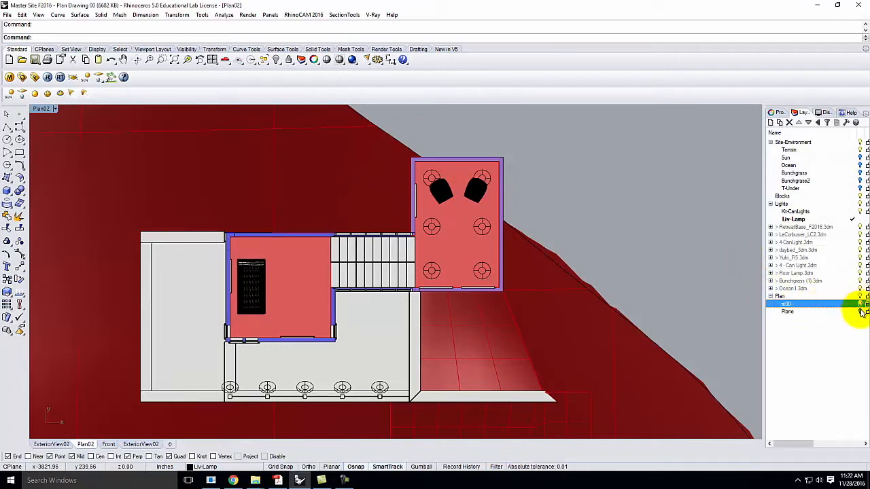
right_click(799, 303)
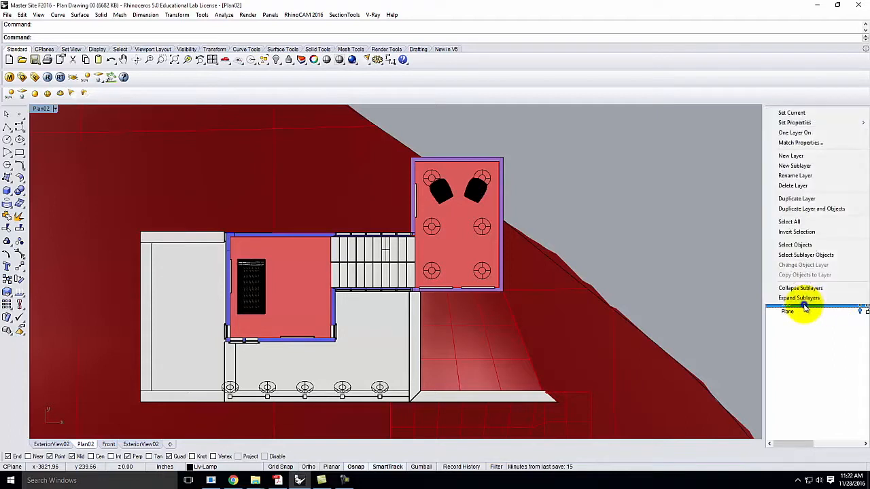
left_click(801, 245)
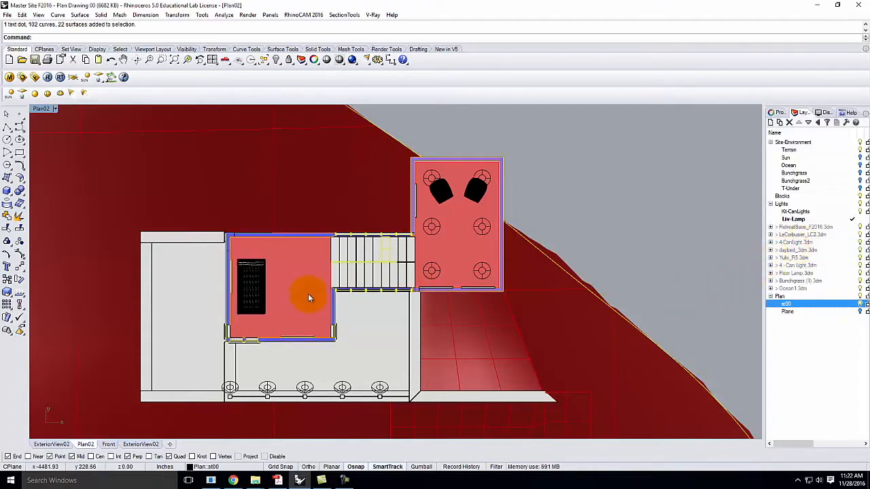
scroll(330, 333, "up", 5)
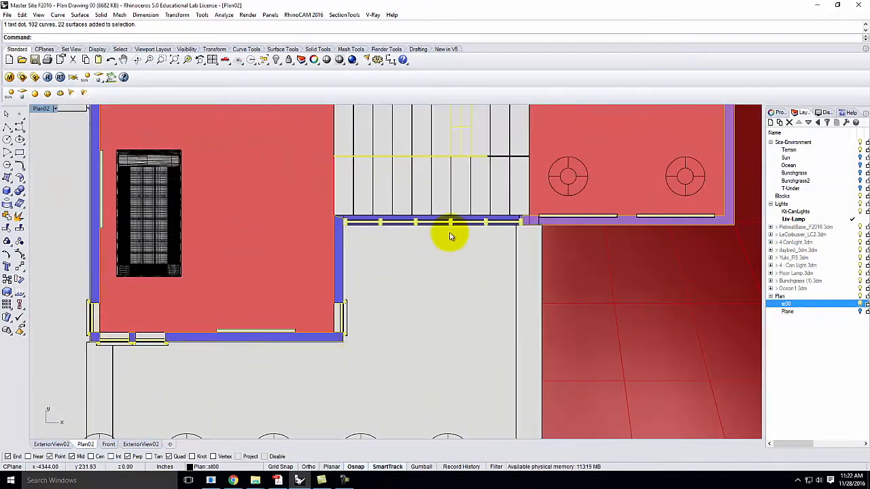
scroll(596, 208, "up", 4)
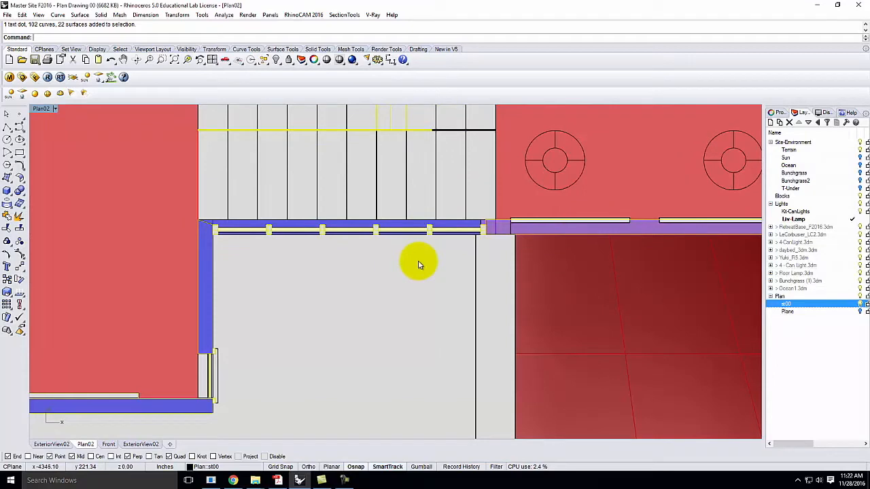
scroll(363, 285, "down", 5)
scroll(236, 282, "down", 3)
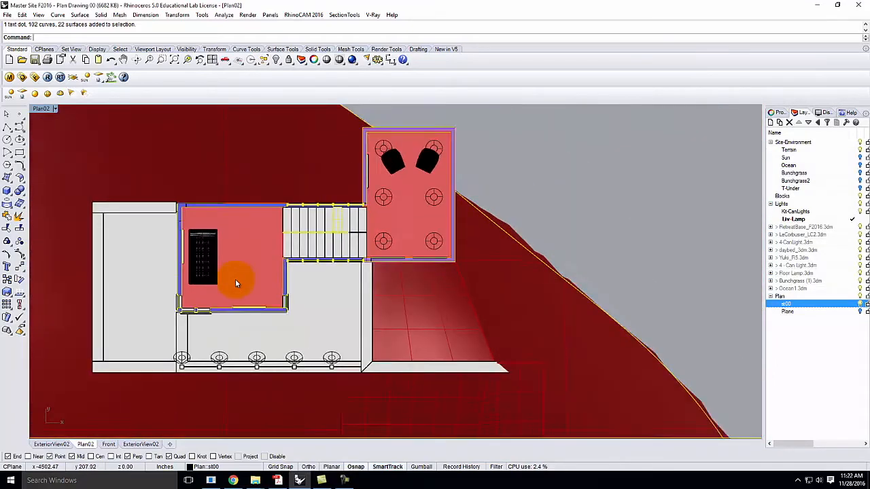
scroll(380, 168, "up", 5)
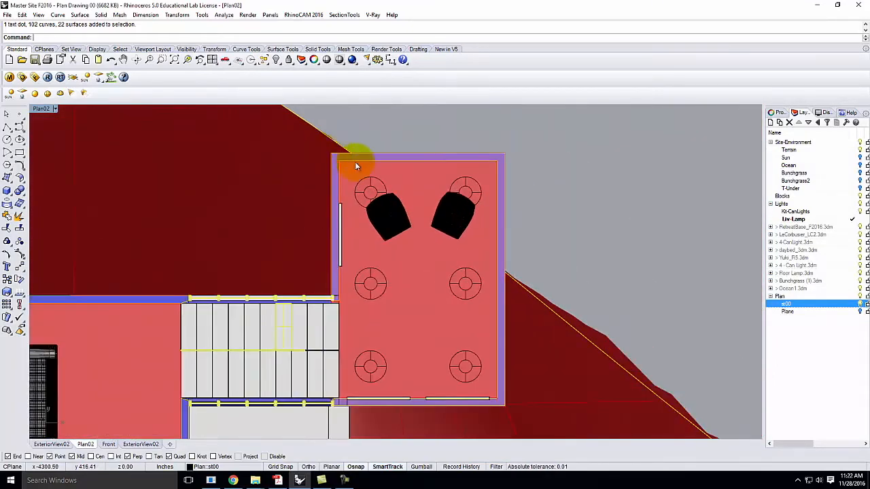
Make st00 the current layer with nothing selected and set the Plan02 viewport to Ghosted display
left_click(851, 303)
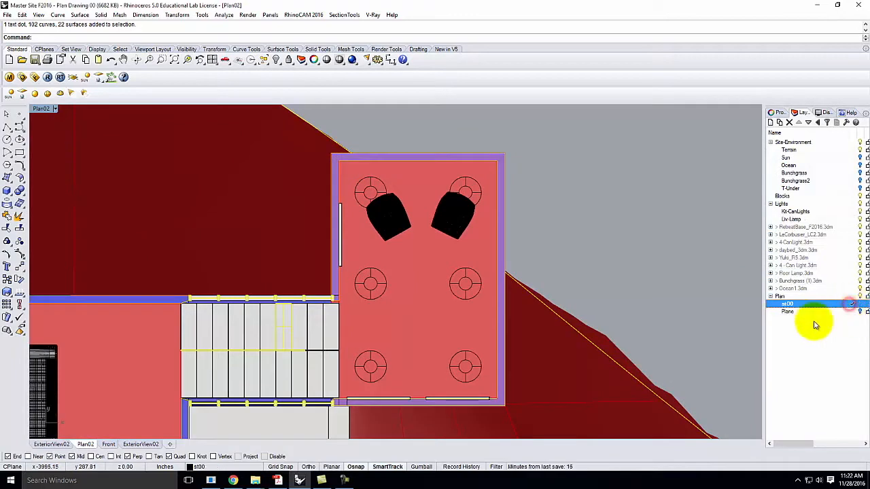
key("Escape")
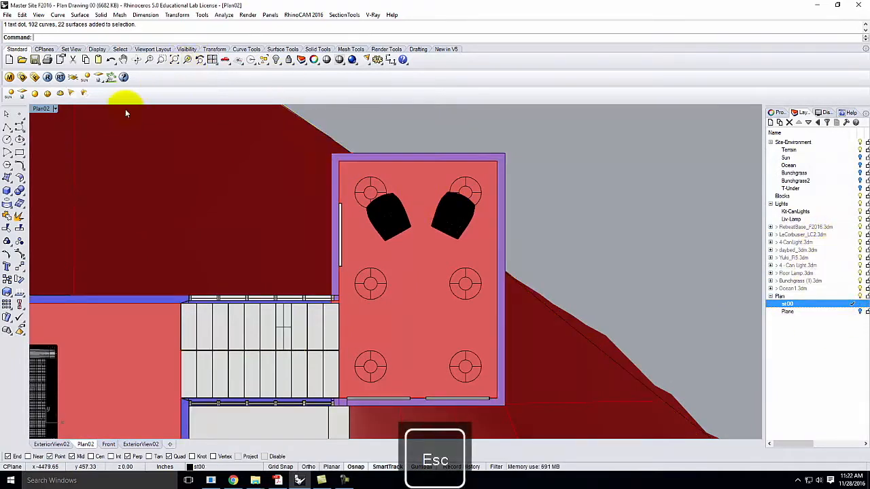
left_click(55, 110)
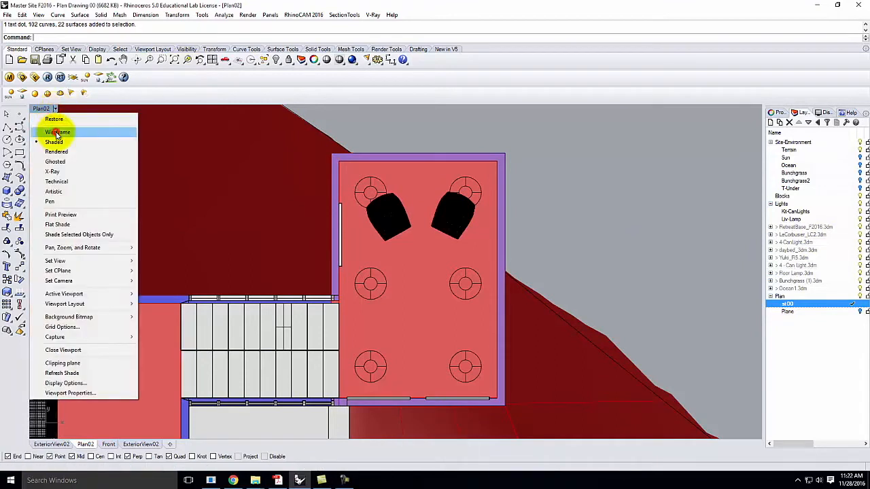
left_click(57, 162)
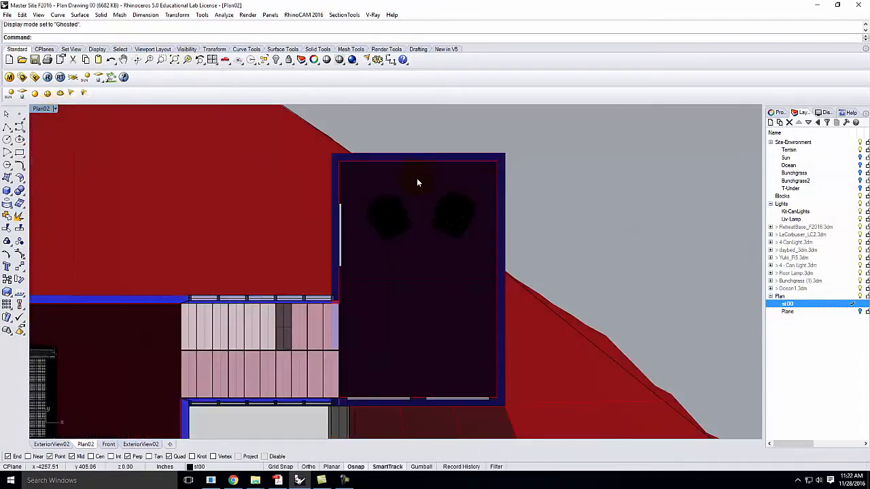
Examine the ghosted plan around the upper room, stairs and lower room of the building
scroll(410, 180, "up", 2)
scroll(506, 199, "down", 3)
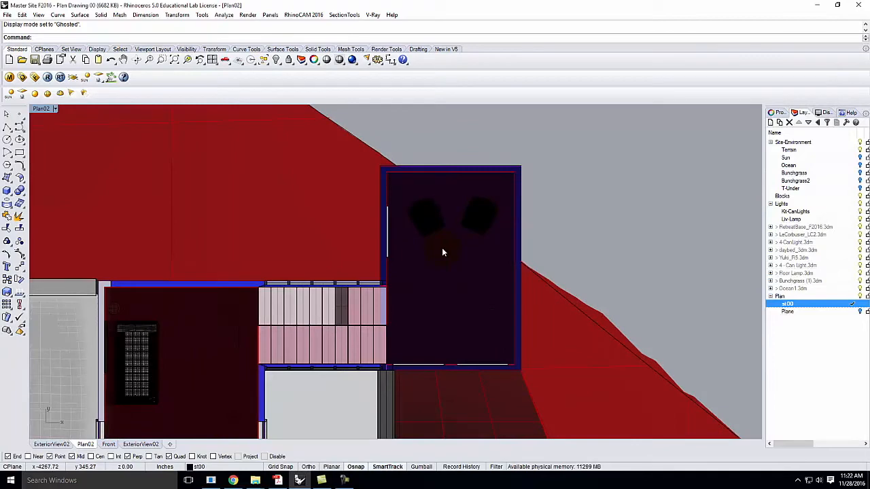
scroll(492, 237, "down", 1)
scroll(420, 199, "up", 1)
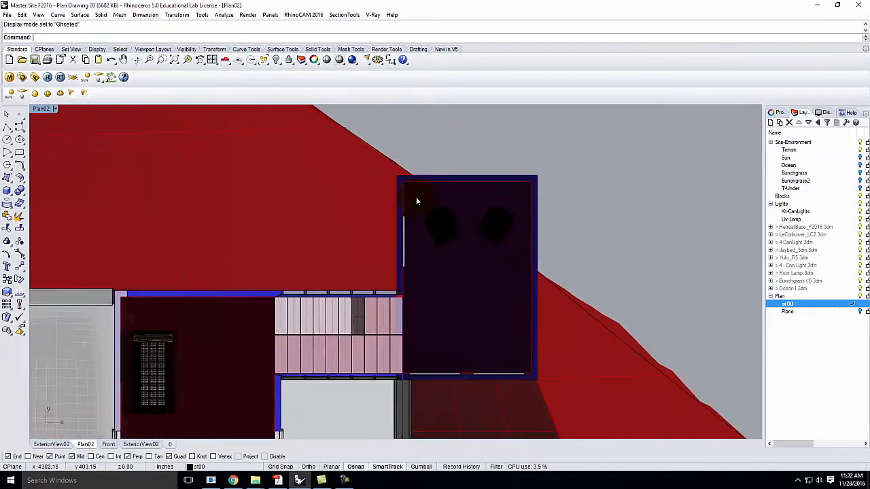
scroll(416, 197, "up", 2)
scroll(411, 170, "down", 2)
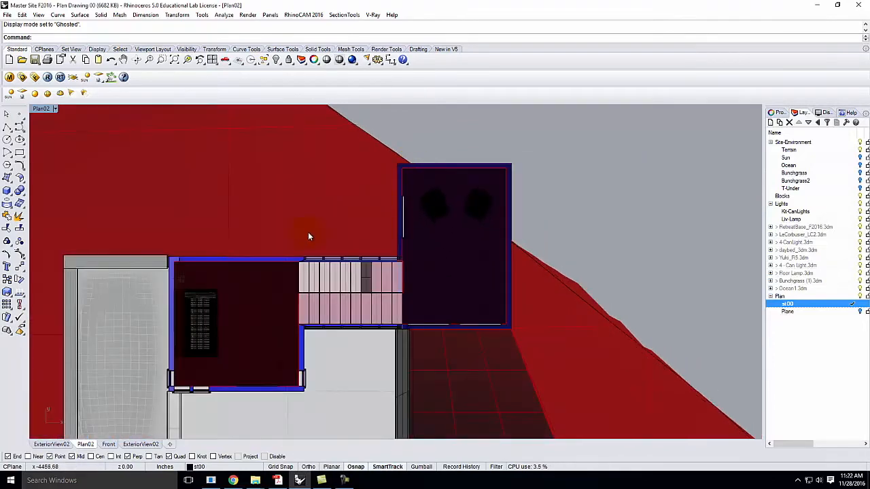
scroll(171, 384, "up", 1)
scroll(171, 388, "down", 1)
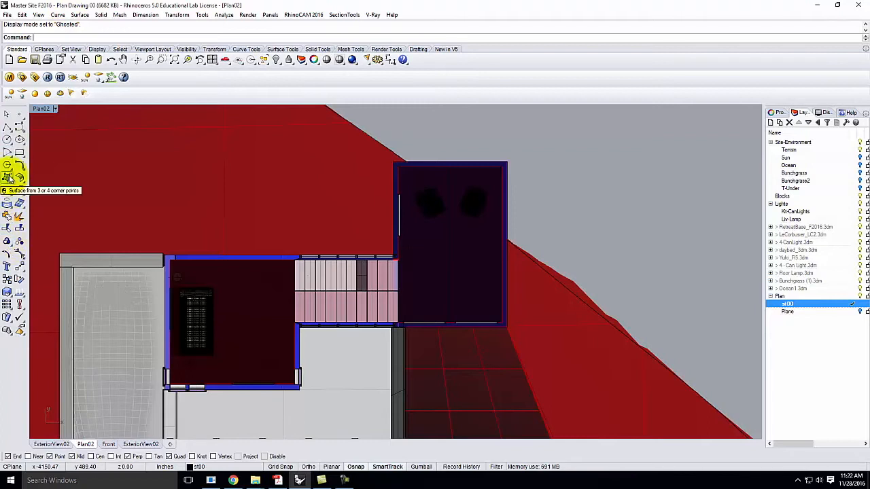
Cover the cut north wall of the upper room with a three-point plane and set the Plan02 viewport to Shaded display
left_click(10, 178)
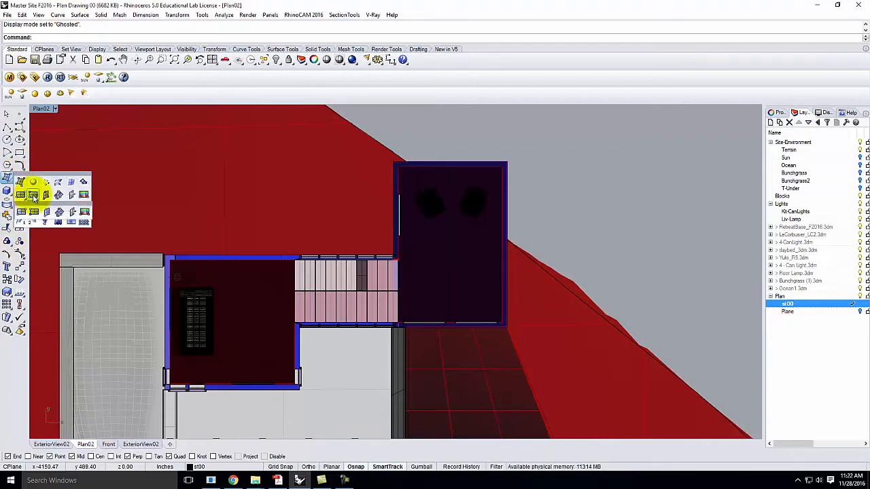
left_click(34, 204)
scroll(482, 174, "up", 4)
left_click(345, 157)
left_click(519, 159)
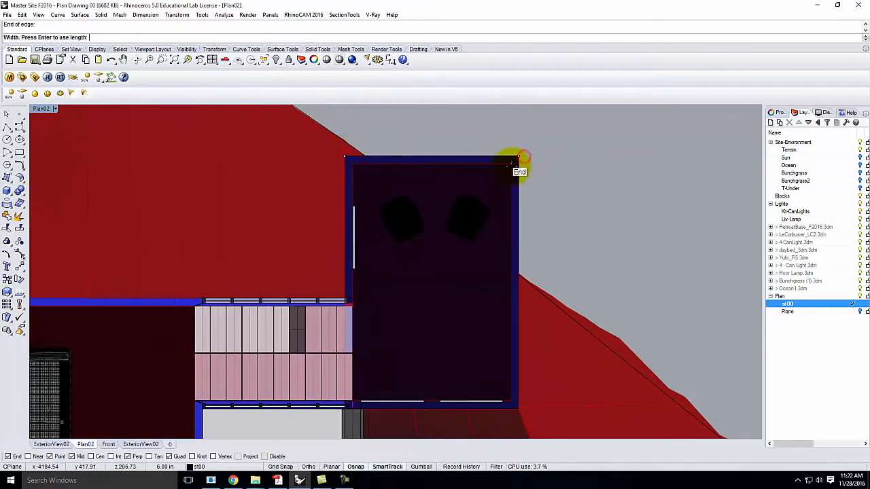
left_click(511, 164)
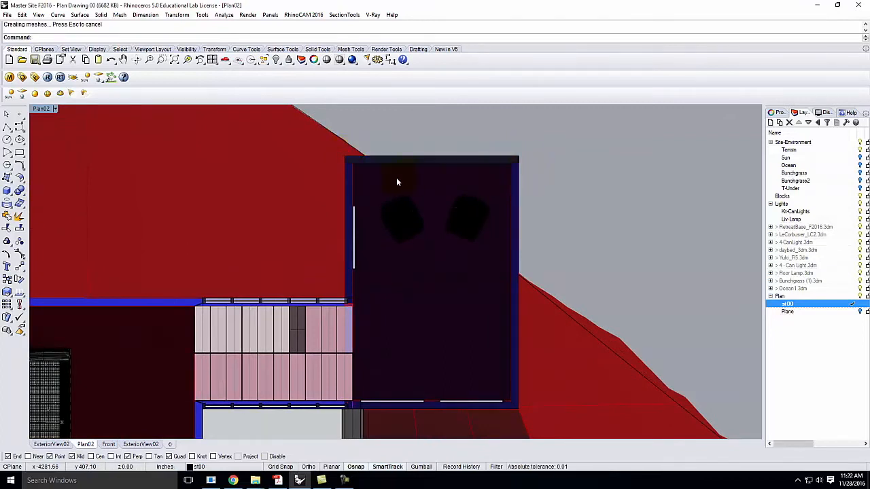
left_click(54, 108)
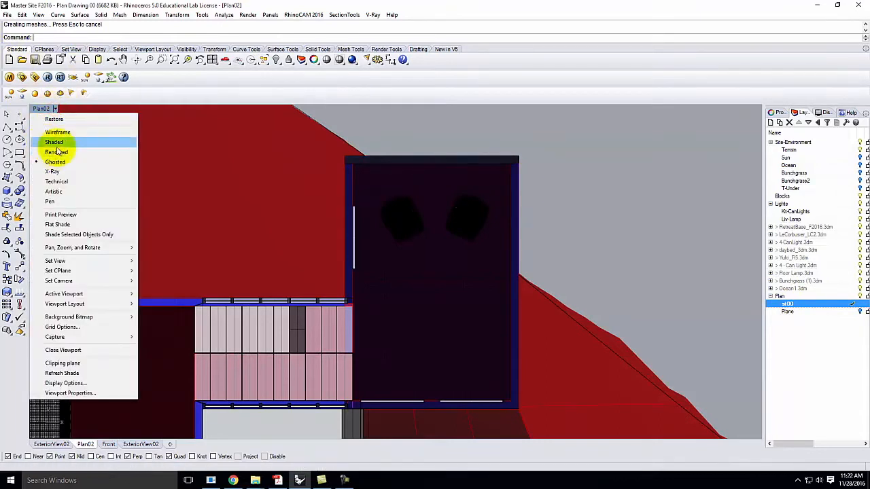
left_click(59, 144)
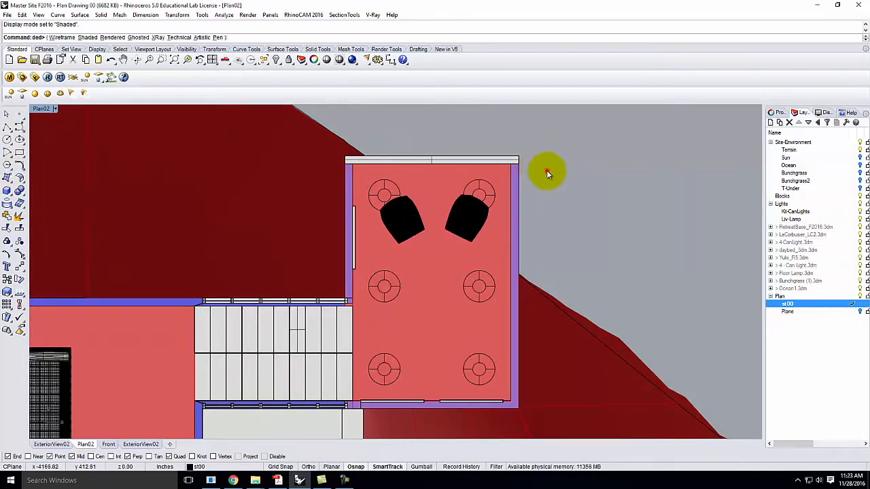
Cover the upper room's cut east wall with a three-point plane running down to the wall's south end
left_click(10, 181)
left_click(36, 193)
left_click(519, 162)
left_click(515, 405)
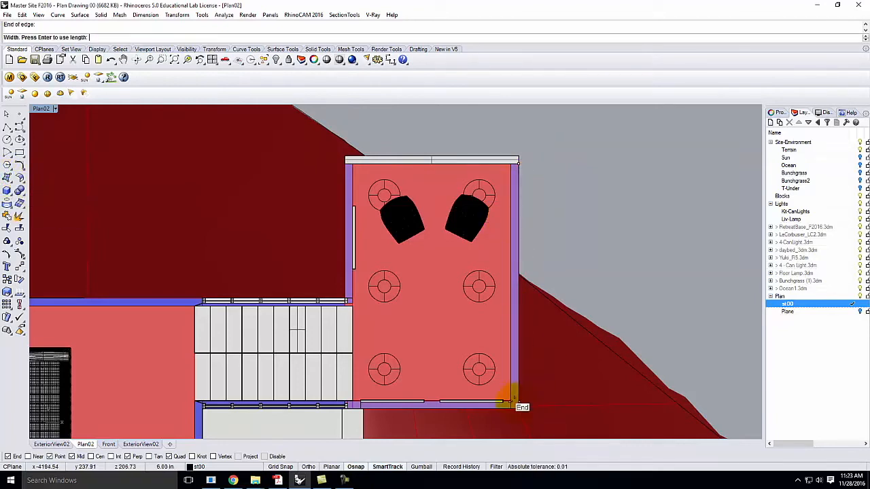
left_click(510, 399)
Cover the upper room's cut west wall with a three-point plane ending at the stair's window wall
right_click(345, 164)
left_click(345, 163)
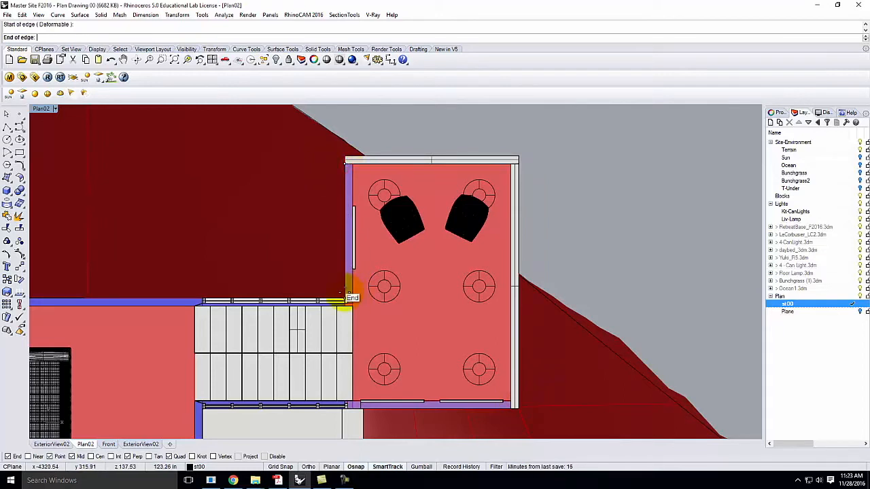
left_click(347, 299)
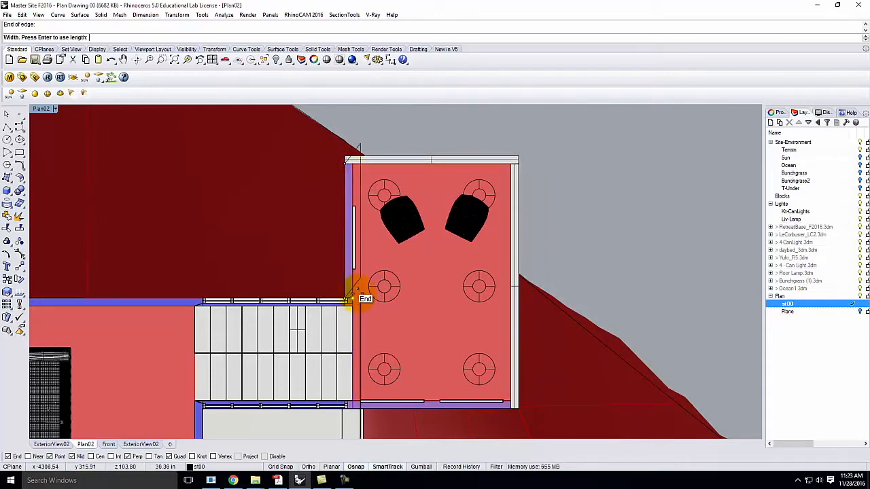
left_click(356, 166)
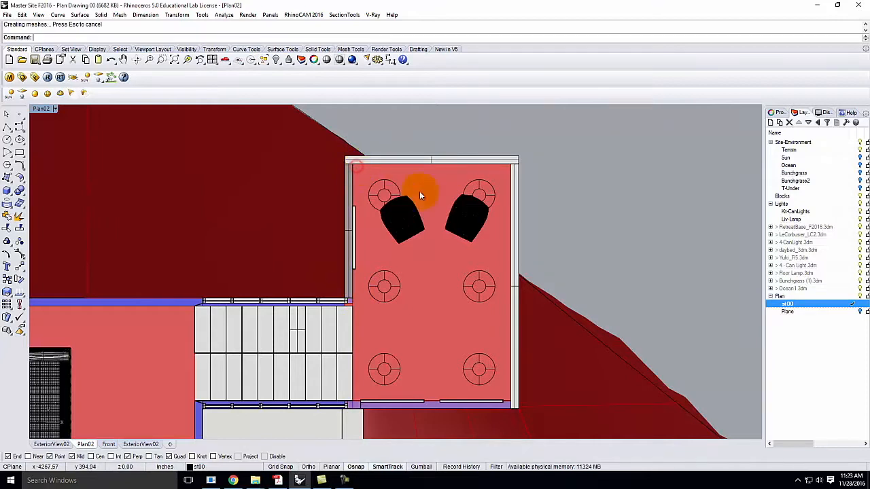
Try to cover the lower room's north wall with a three-point plane starting from the stair corner, and undo it
scroll(194, 305, "up", 6)
right_click(196, 306)
left_click(196, 306)
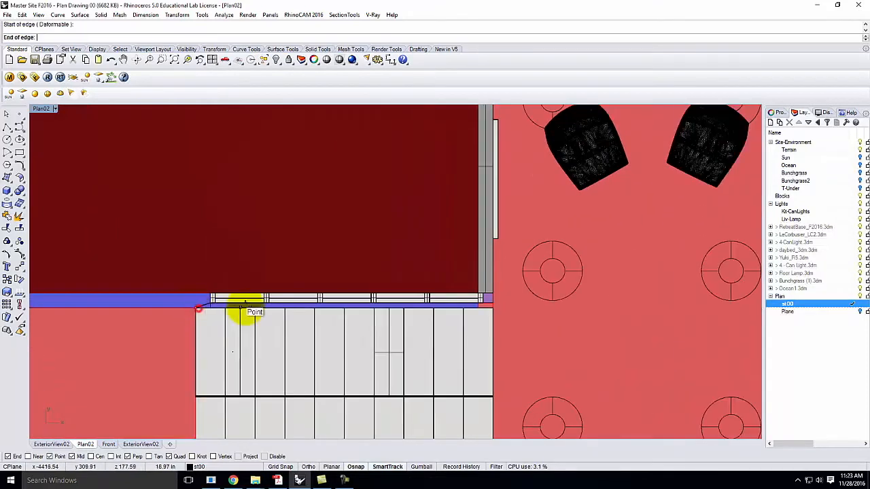
scroll(255, 303, "down", 8)
left_click(76, 306)
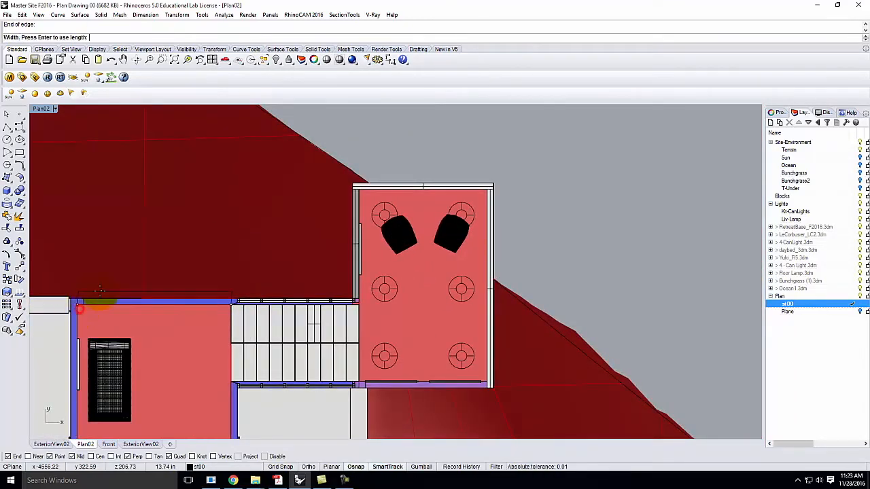
scroll(78, 306, "up", 2)
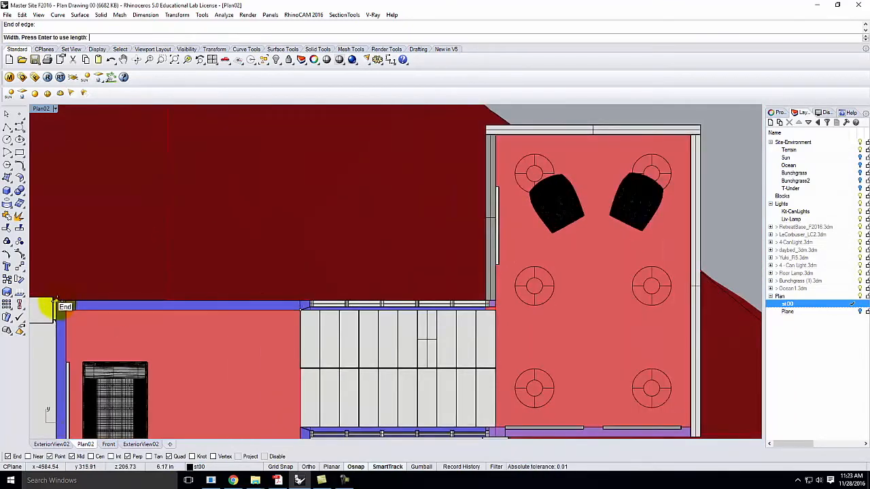
left_click(56, 303)
key("ctrl+z")
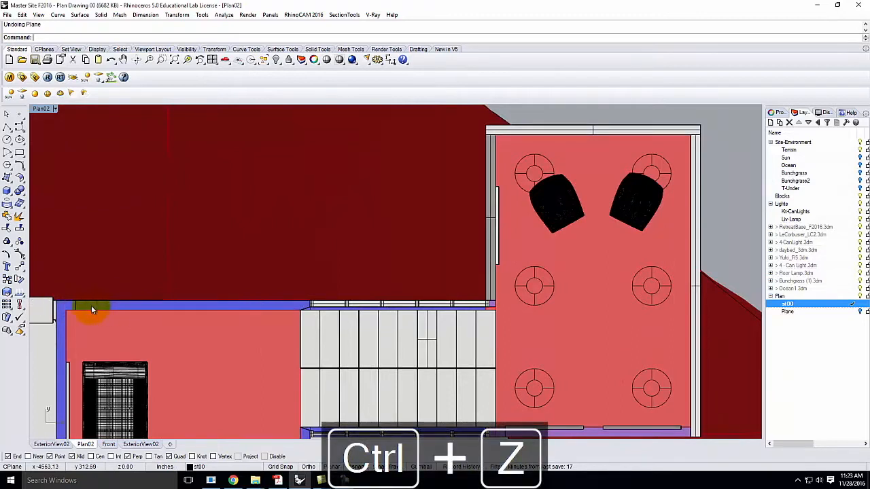
Cover the lower room's cut north wall with a three-point plane from its inner west corner to the stair corner
right_click(70, 313)
left_click(66, 311)
left_click(303, 314)
left_click(304, 305)
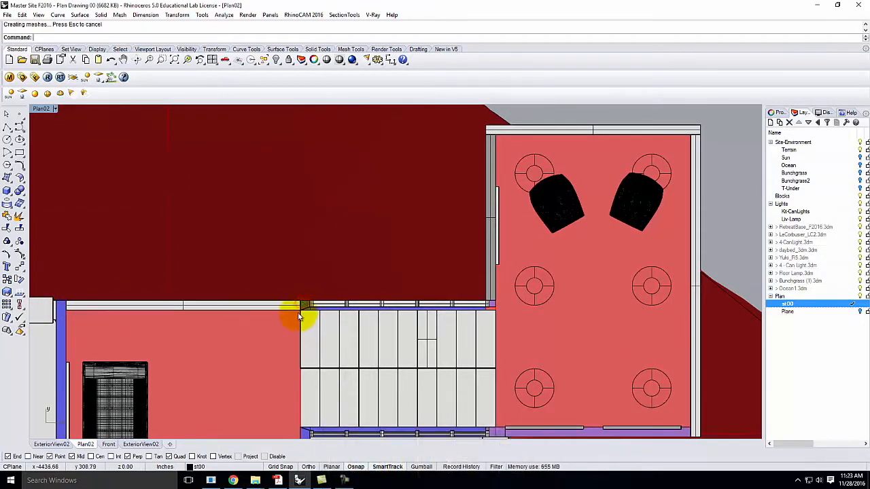
Fill the angled wall end between the lower room's north wall and the stair windows with a four-corner surface
left_click(9, 180)
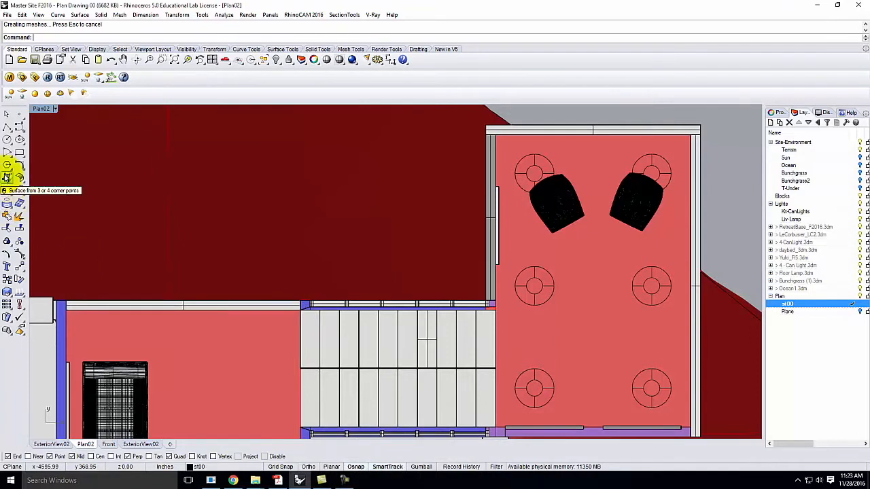
scroll(320, 309, "up", 5)
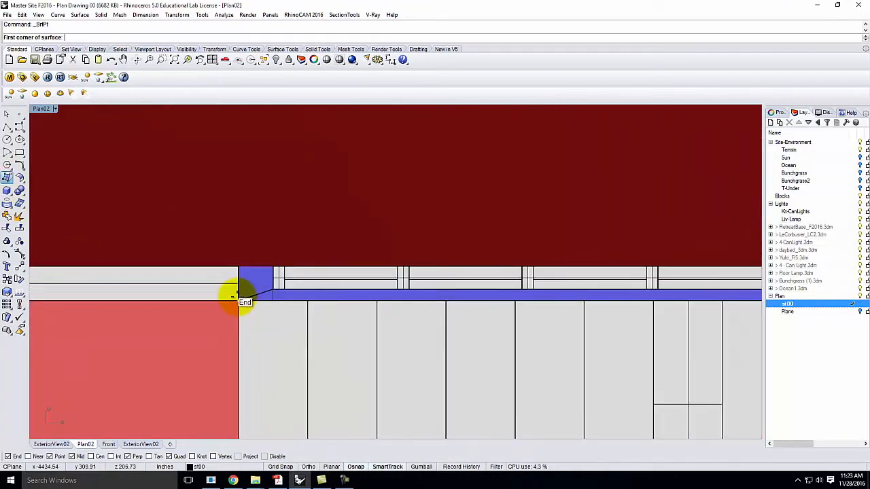
left_click(240, 297)
left_click(240, 267)
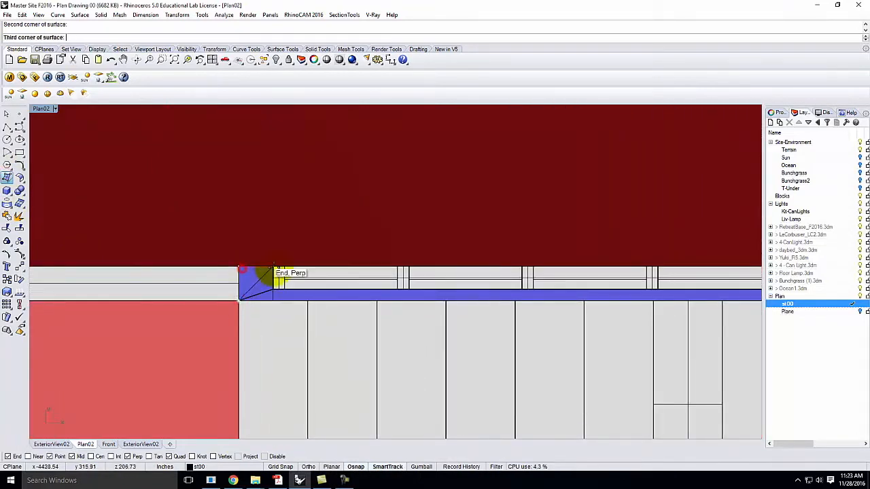
left_click(272, 267)
left_click(272, 288)
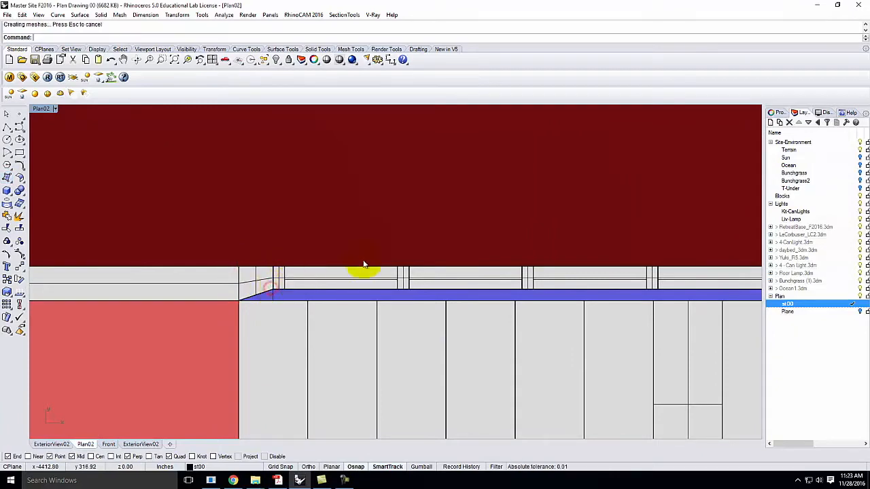
Try to cover the lower room's west wall down to the side window with a plane, and discard it
scroll(435, 285, "down", 3)
scroll(435, 285, "down", 3)
scroll(182, 287, "up", 2)
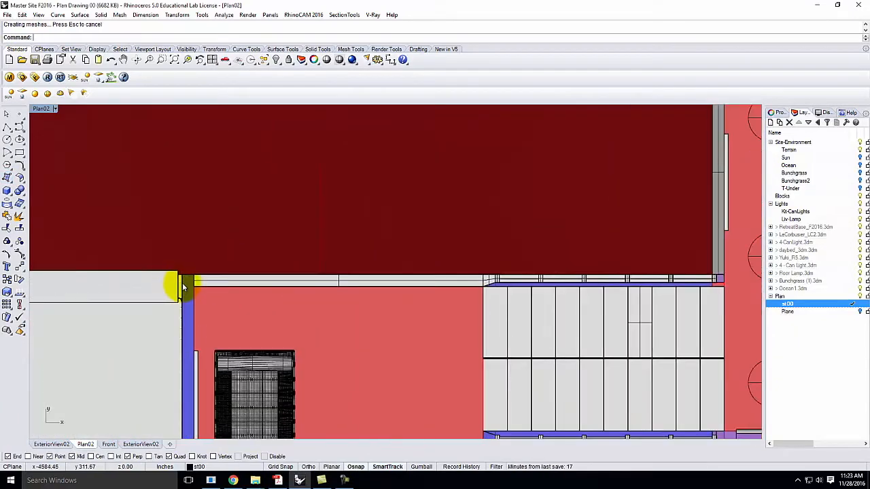
left_click(7, 177)
left_click(32, 183)
left_click(185, 278)
scroll(194, 272, "down", 3)
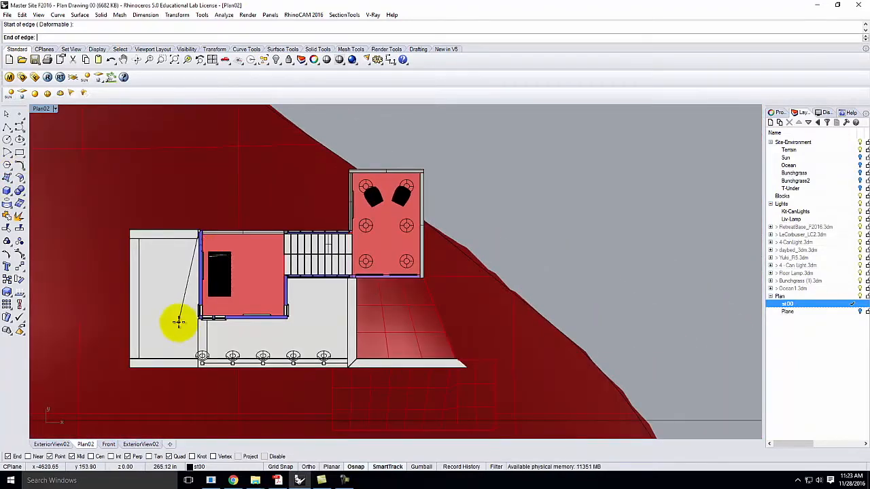
scroll(179, 320, "up", 8)
scroll(186, 286, "up", 3)
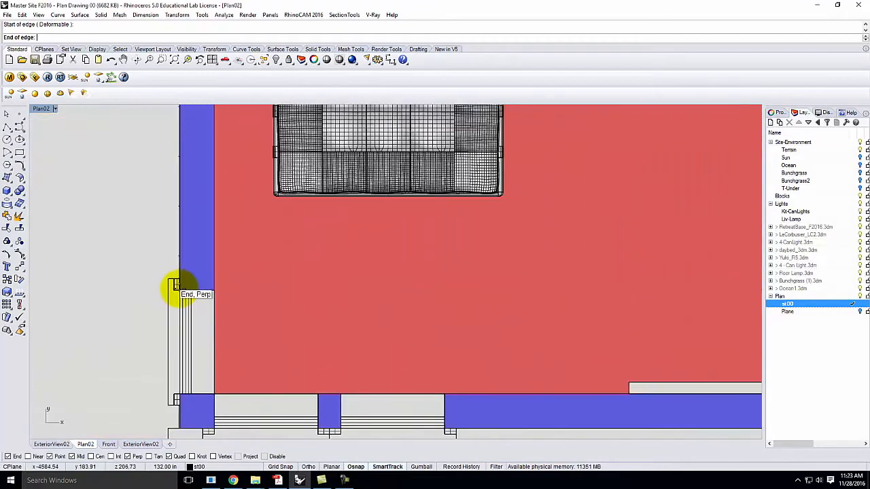
left_click(181, 288)
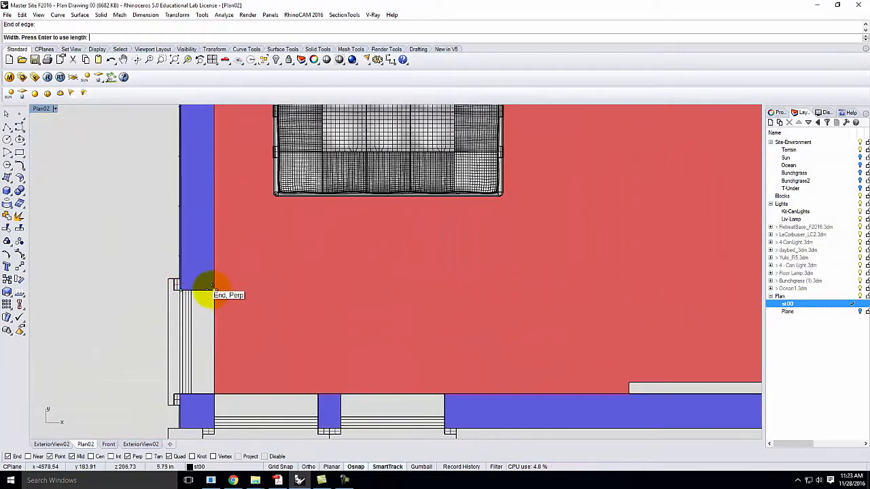
left_click(211, 289)
left_click(200, 258)
key("Delete")
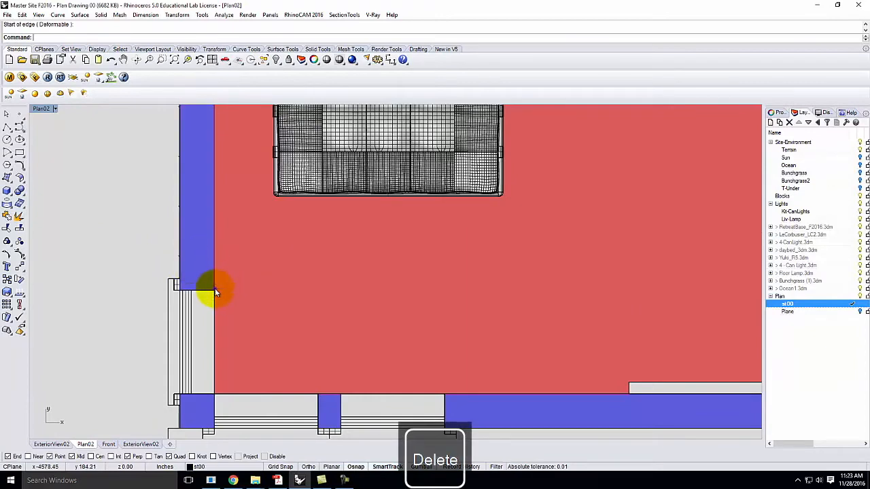
key("Escape")
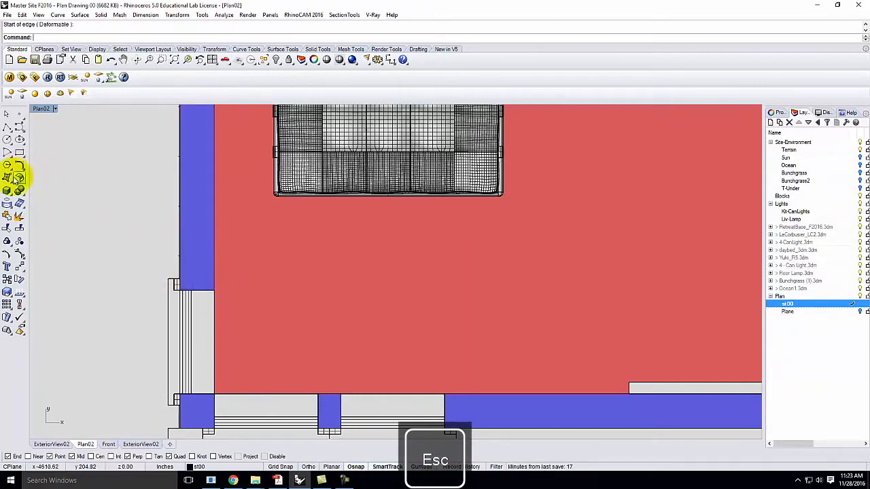
Cover the lower room's cut west wall with a three-point plane from its north end to the side window opening
scroll(274, 319, "down", 4)
scroll(272, 319, "down", 5)
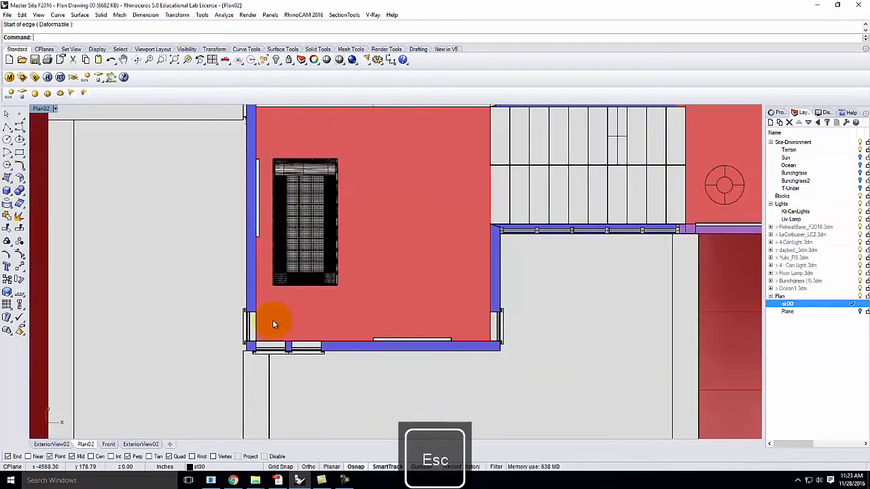
left_click(7, 177)
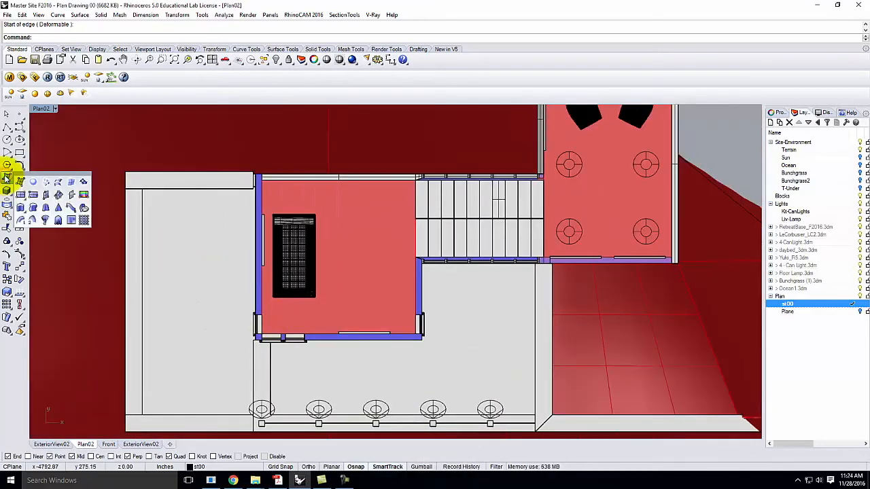
left_click(30, 196)
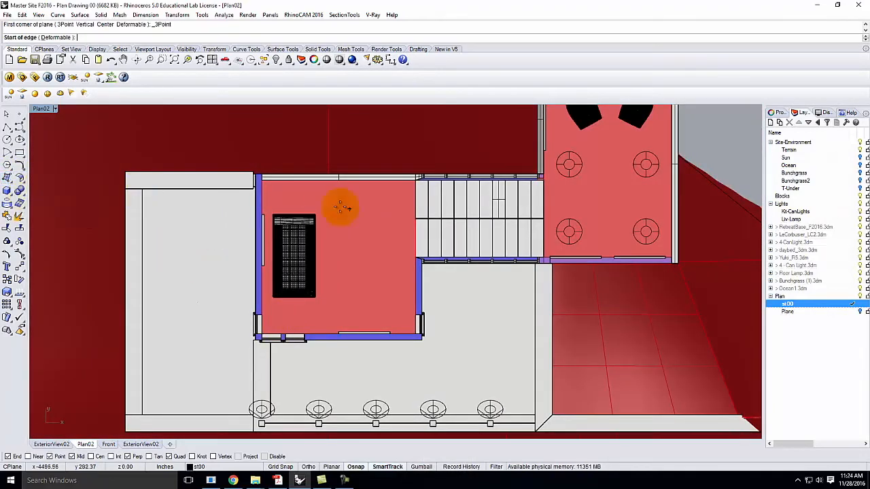
scroll(253, 180, "up", 5)
left_click(233, 168)
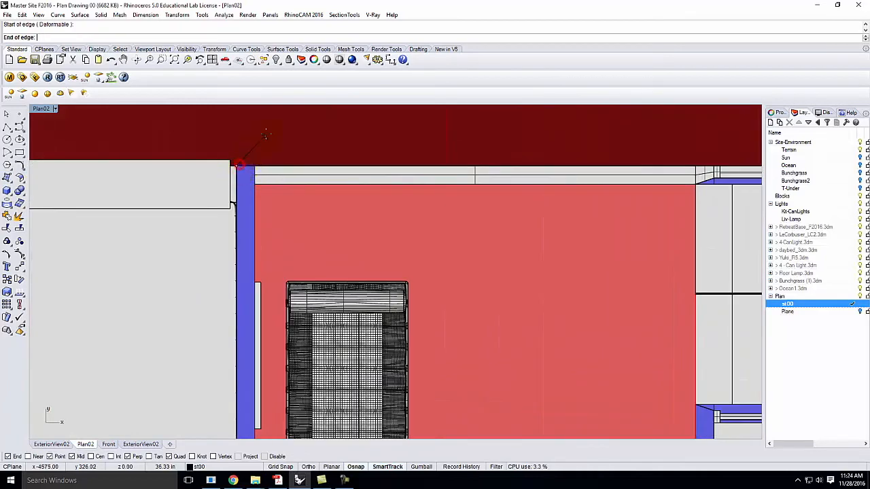
scroll(234, 170, "down", 5)
scroll(259, 323, "up", 5)
scroll(259, 322, "up", 4)
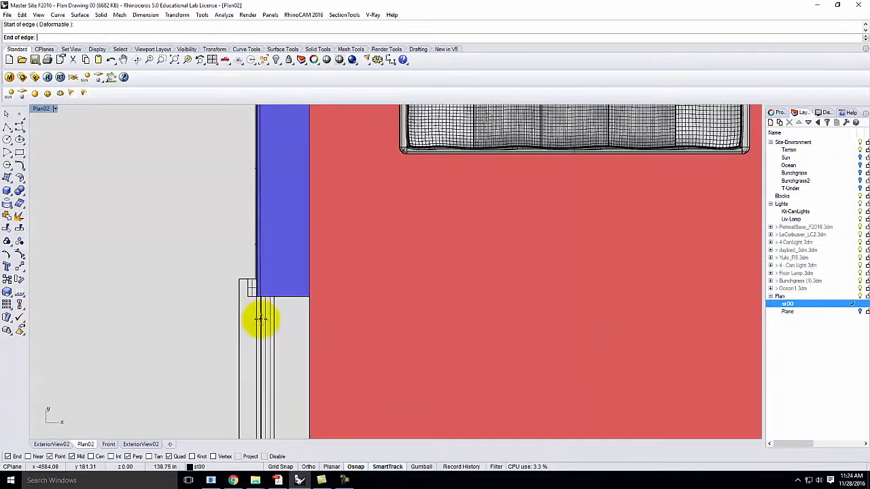
left_click(253, 280)
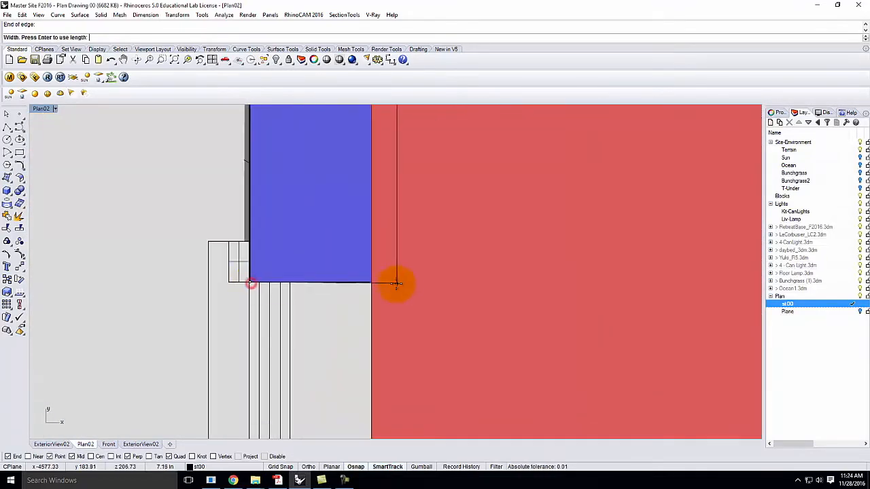
left_click(374, 285)
scroll(307, 211, "down", 10)
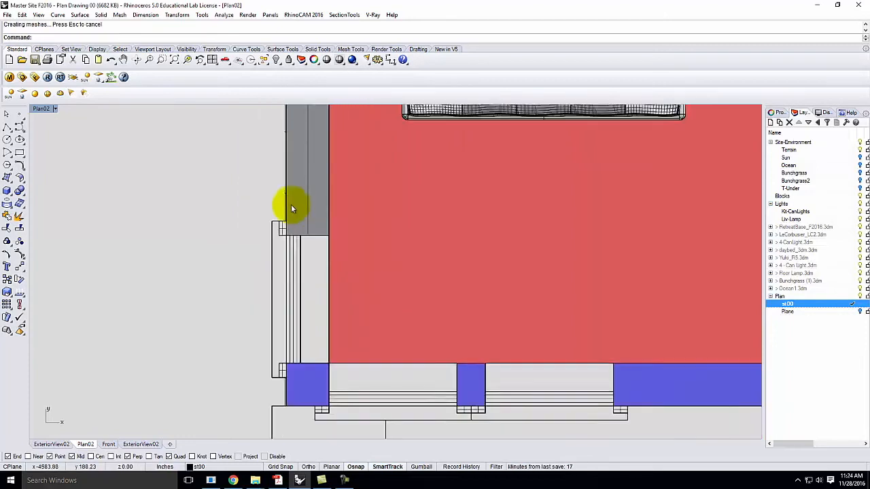
scroll(291, 313, "up", 2)
right_click(291, 318)
scroll(291, 318, "up", 3)
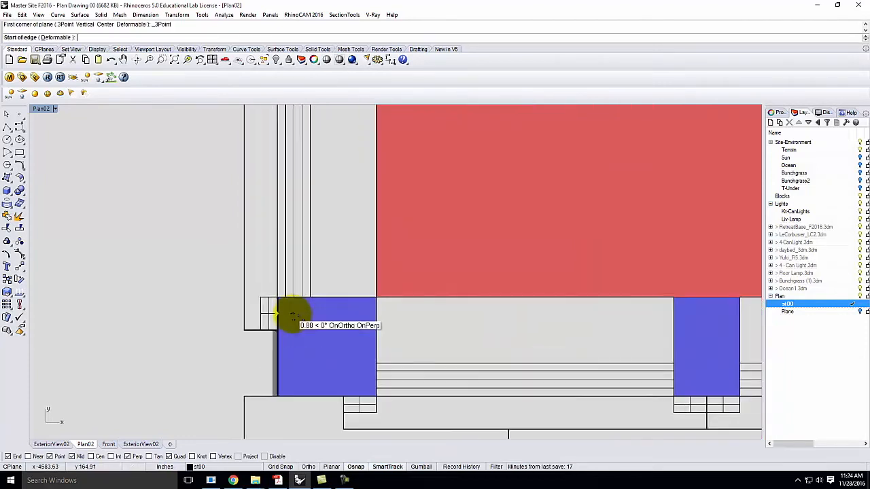
left_click(277, 297)
left_click(376, 298)
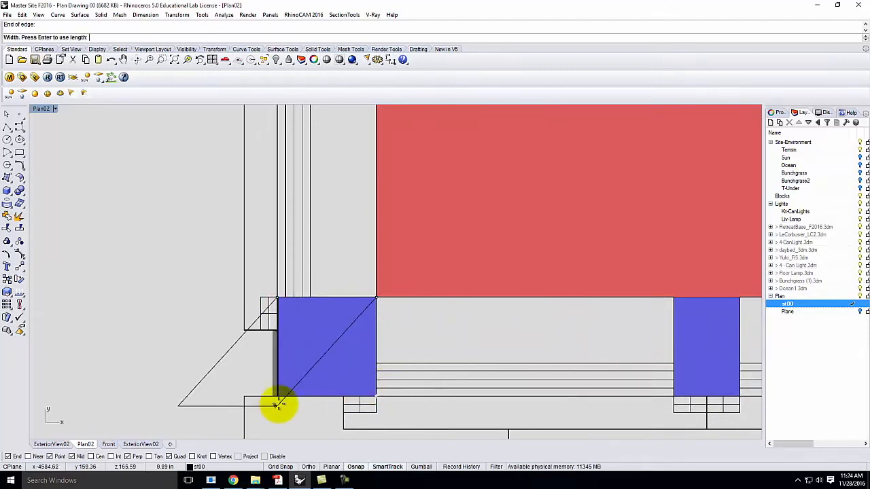
key("Escape")
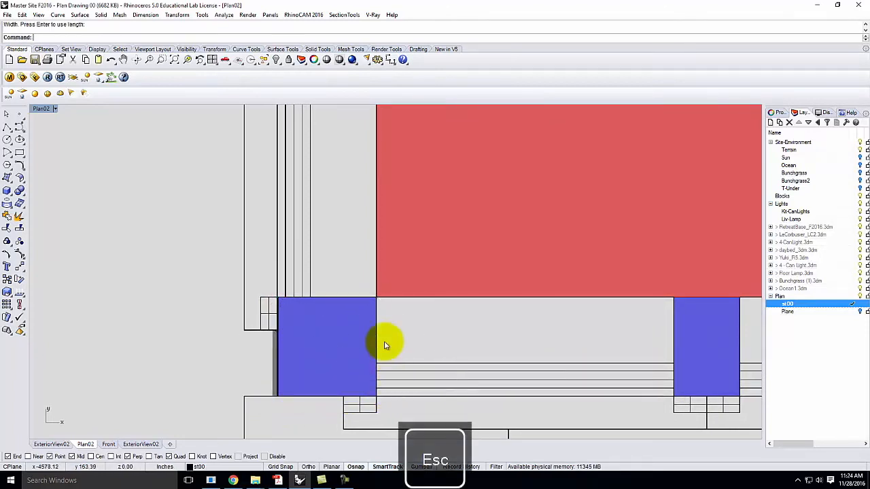
right_click(379, 305)
left_click(376, 298)
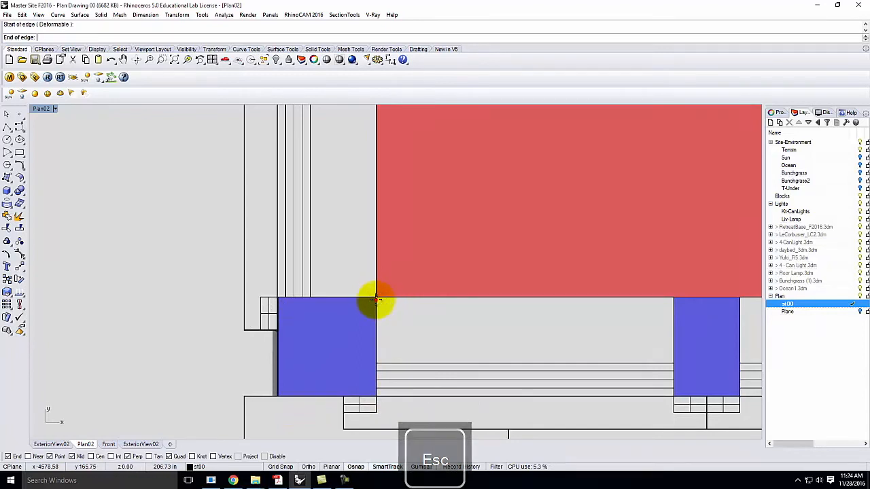
left_click(274, 299)
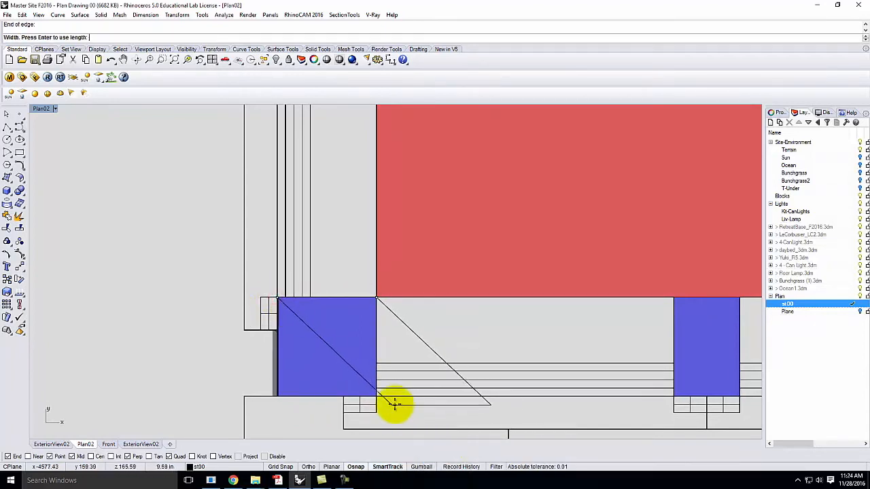
key("Escape")
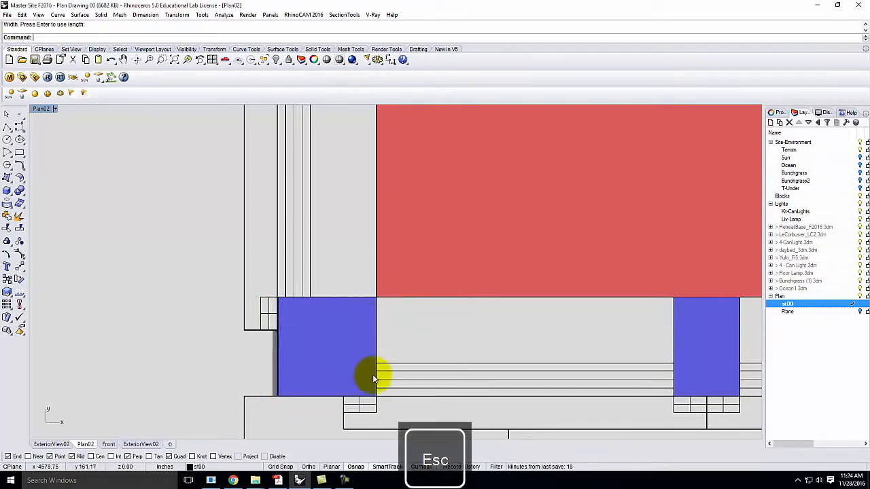
Cover the cut wall block at the lower room's southwest corner with a three-point plane
right_click(378, 399)
left_click(377, 396)
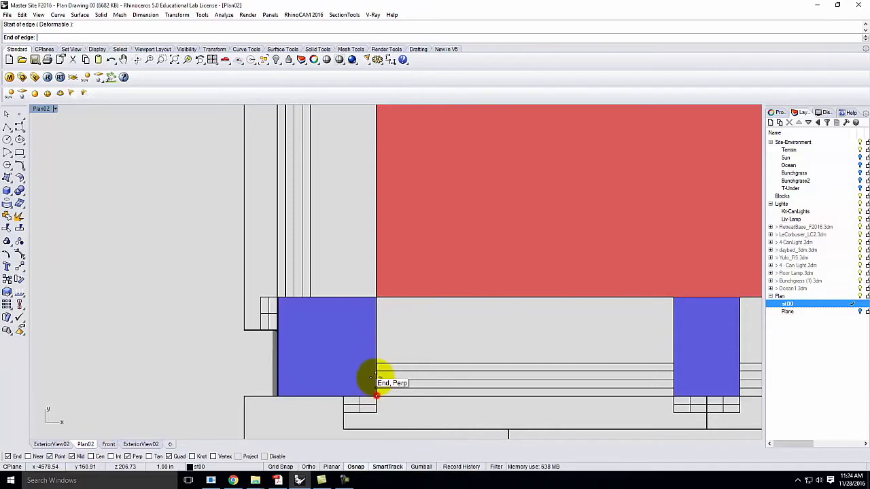
left_click(378, 300)
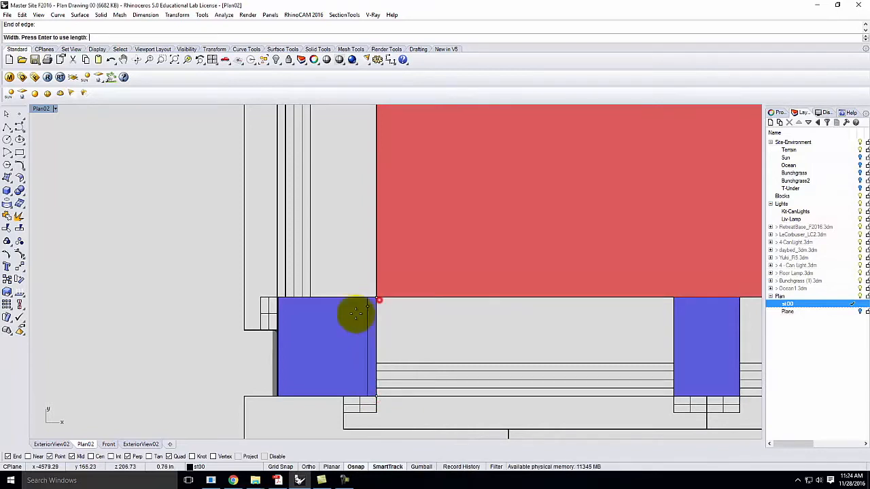
left_click(284, 401)
Cover the wall pier between the lower room's two south windows with a three-point plane
scroll(241, 379, "down", 8)
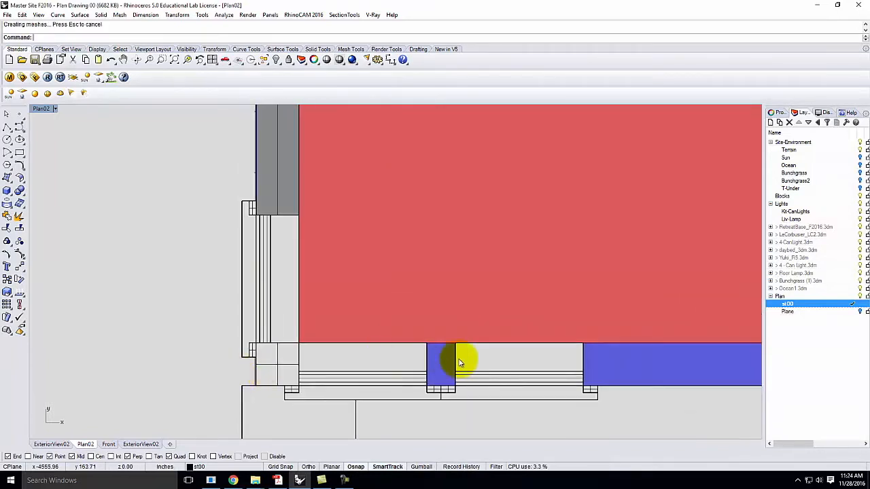
right_click(430, 349)
left_click(427, 344)
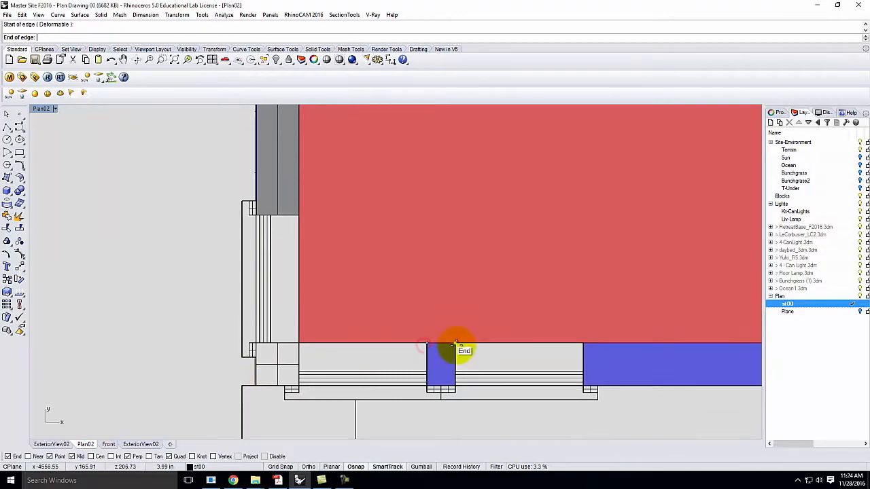
left_click(455, 344)
left_click(449, 389)
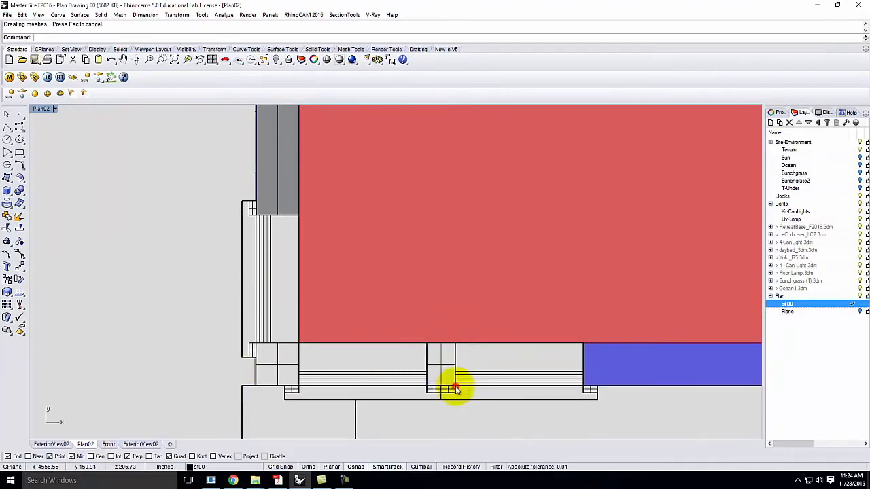
Cover the lower room's cut south wall with a three-point plane from the east window jamb to the outer southeast corner
scroll(455, 369, "down", 3)
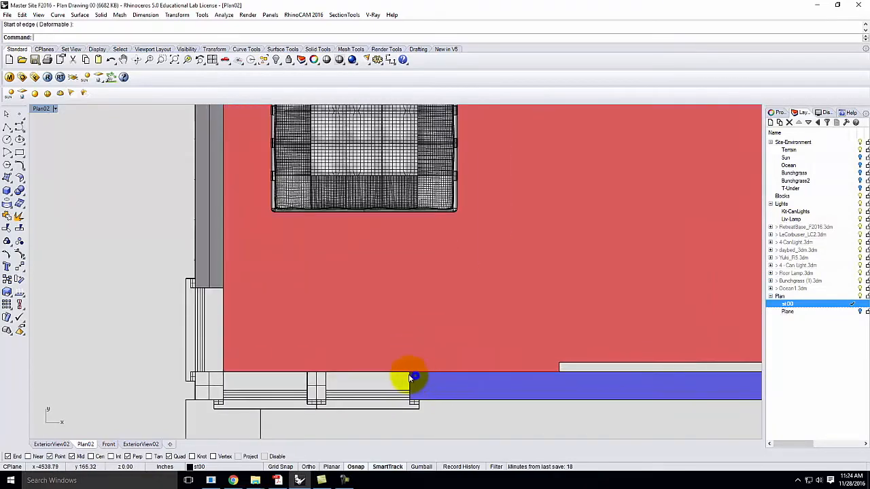
right_click(410, 372)
left_click(406, 372)
scroll(388, 374, "down", 5)
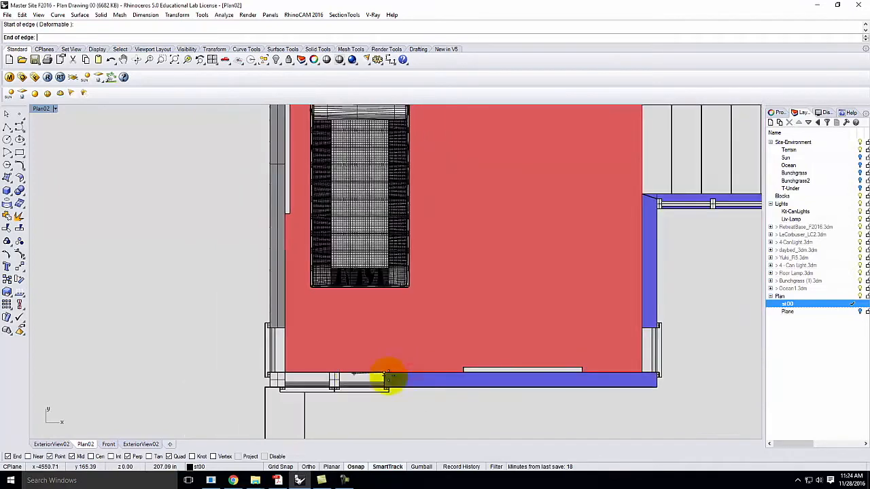
scroll(602, 371, "up", 6)
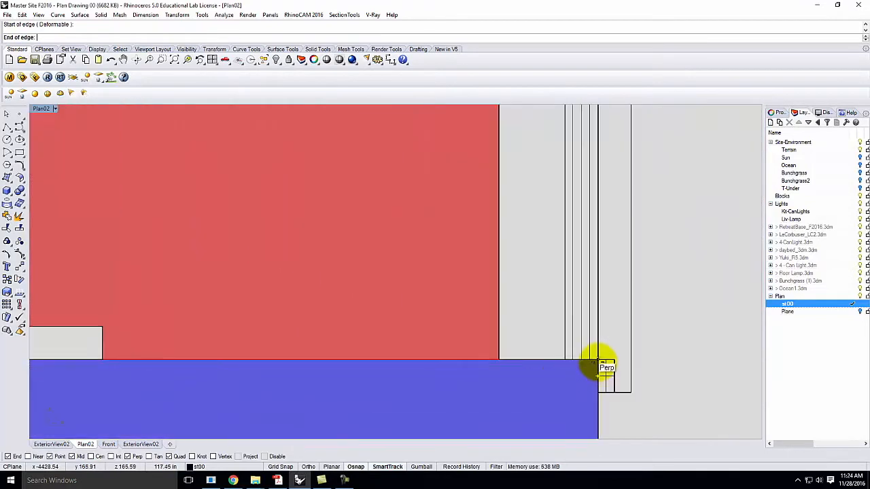
left_click(602, 360)
scroll(610, 367, "down", 3)
left_click(607, 376)
Cover the lower room's cut east wall with a three-point plane from the side window opening up to the stair window corner
scroll(445, 385, "down", 4)
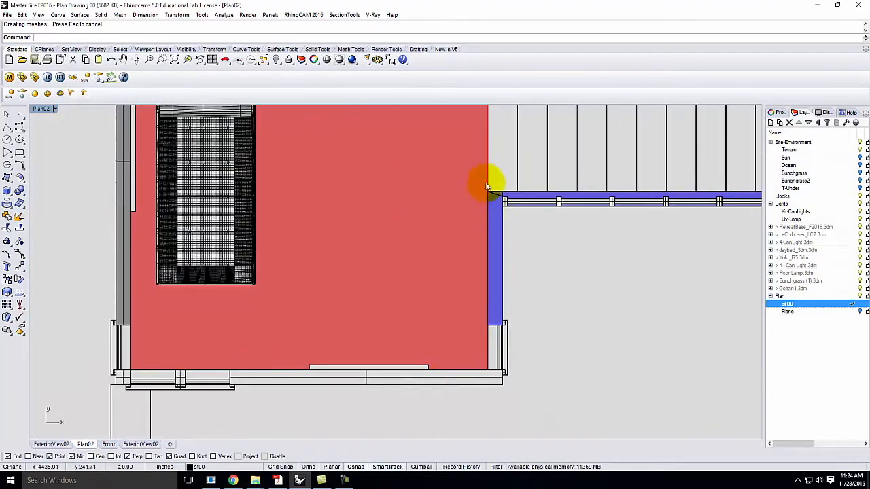
scroll(495, 194, "up", 3)
key("Return")
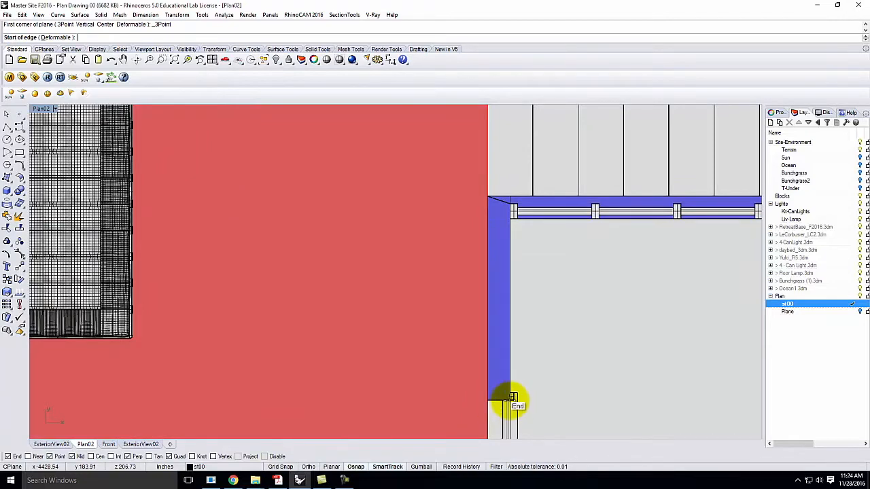
scroll(514, 401, "up", 3)
left_click(510, 400)
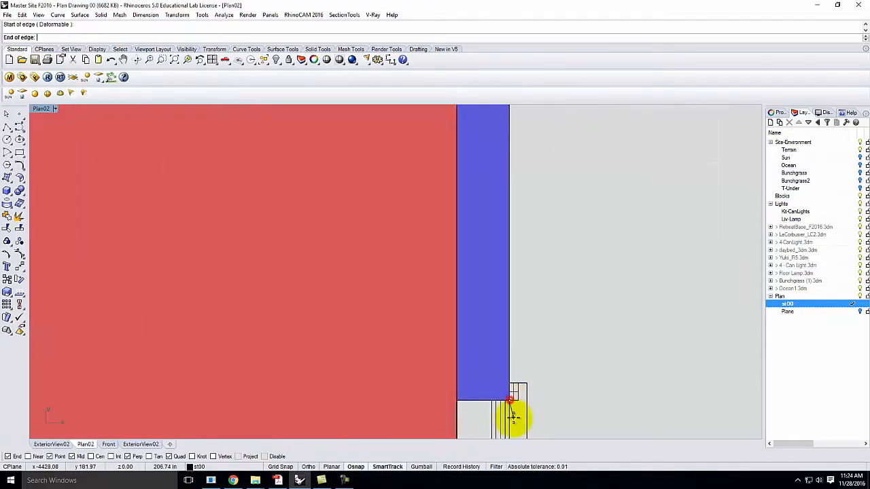
scroll(513, 416, "down", 8)
scroll(514, 206, "up", 8)
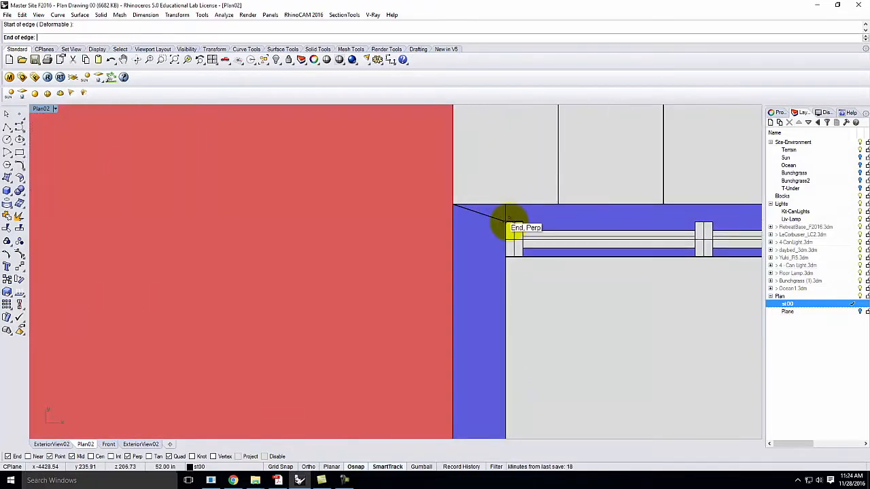
left_click(508, 220)
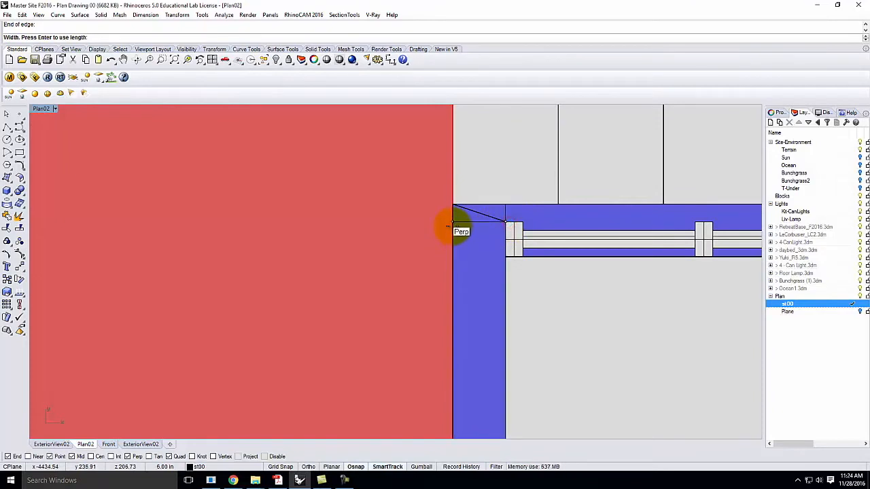
left_click(449, 226)
Fill the triangular wall end between the lower room's east wall and the stair's south windows with a three-corner surface
left_click(10, 165)
left_click(503, 223)
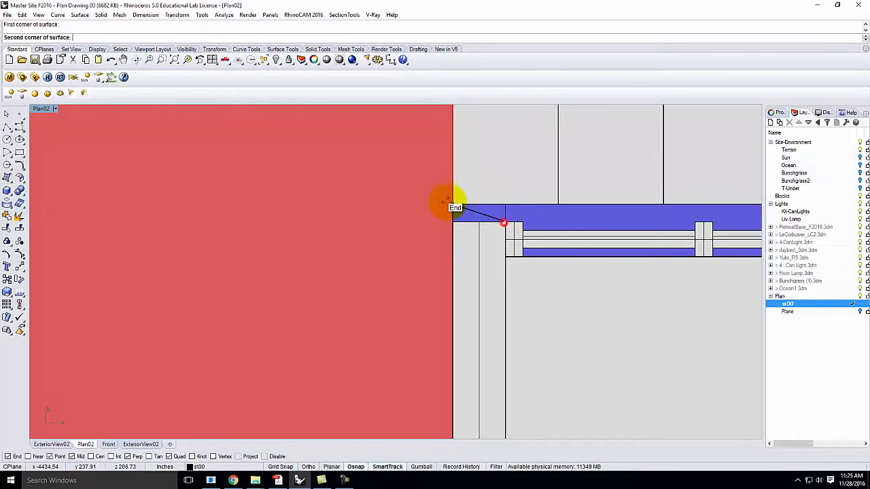
left_click(453, 204)
left_click(451, 221)
key("Return")
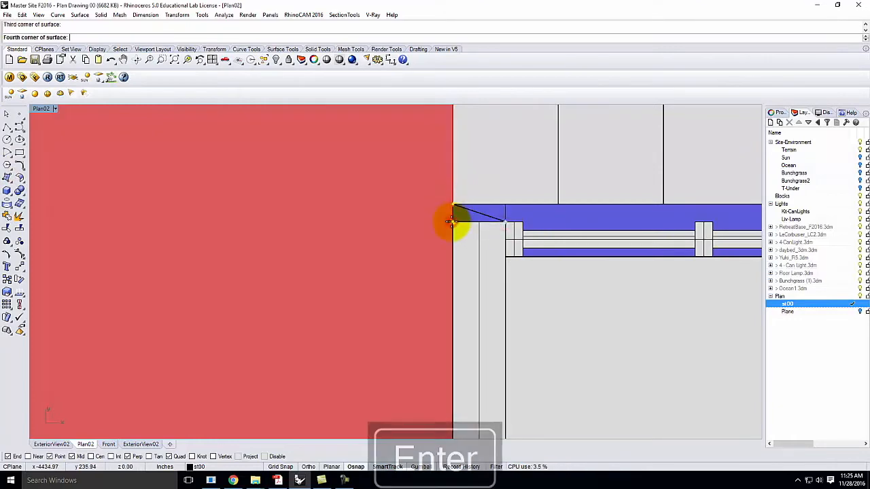
Cover the upper room's cut south wall with a three-point plane from the last stair window frame to the east wall
scroll(267, 289, "down", 16)
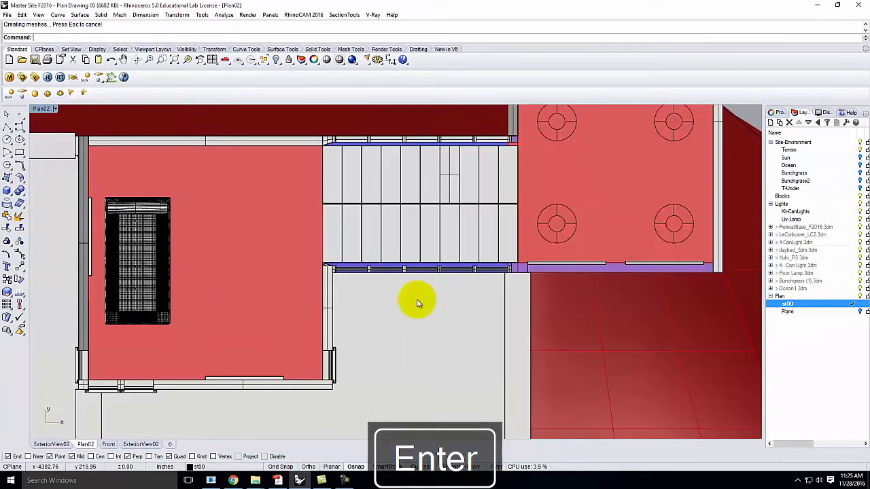
scroll(707, 266, "up", 8)
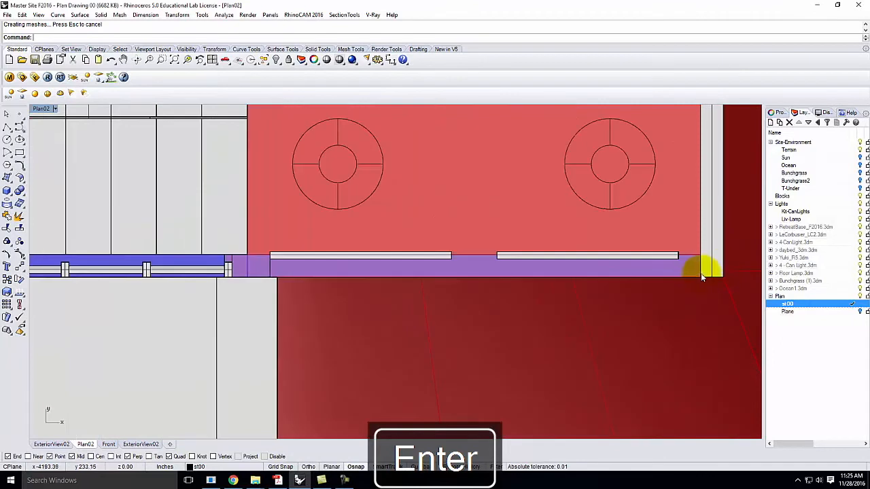
left_click(8, 178)
left_click(28, 194)
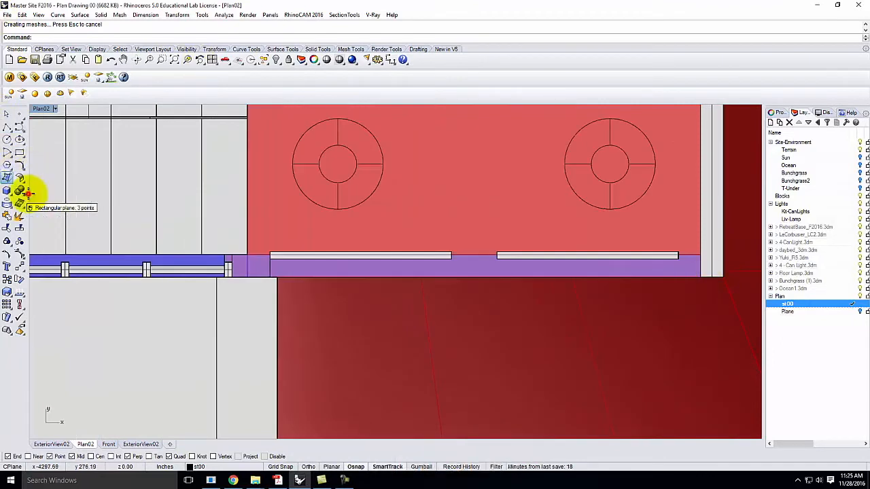
left_click(230, 274)
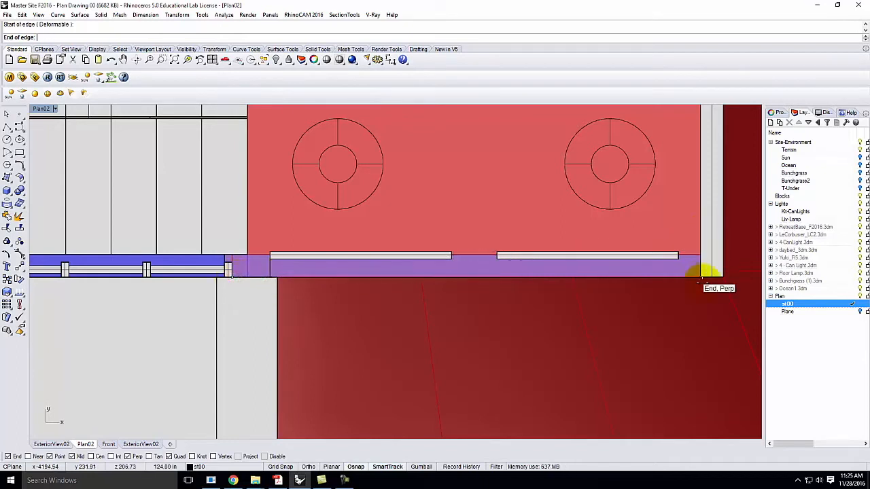
left_click(700, 274)
left_click(699, 256)
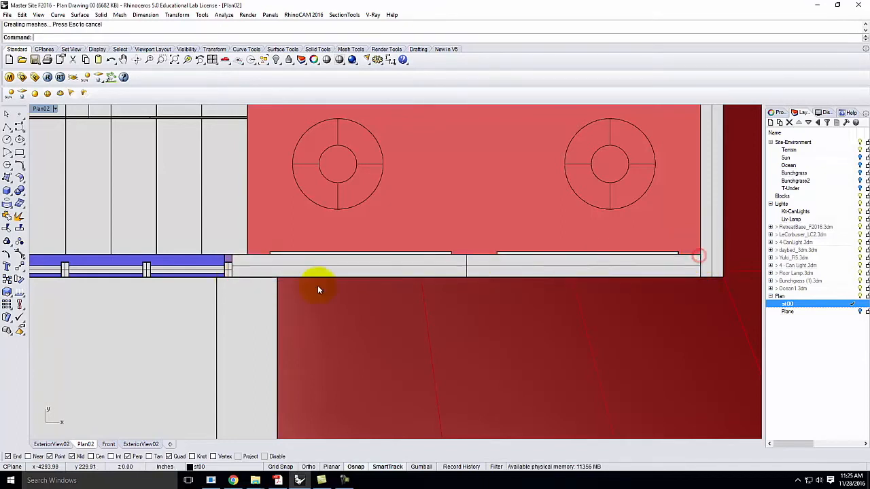
Fill the small wall gap north of the last south stair window frame with a three-point plane
key("Return")
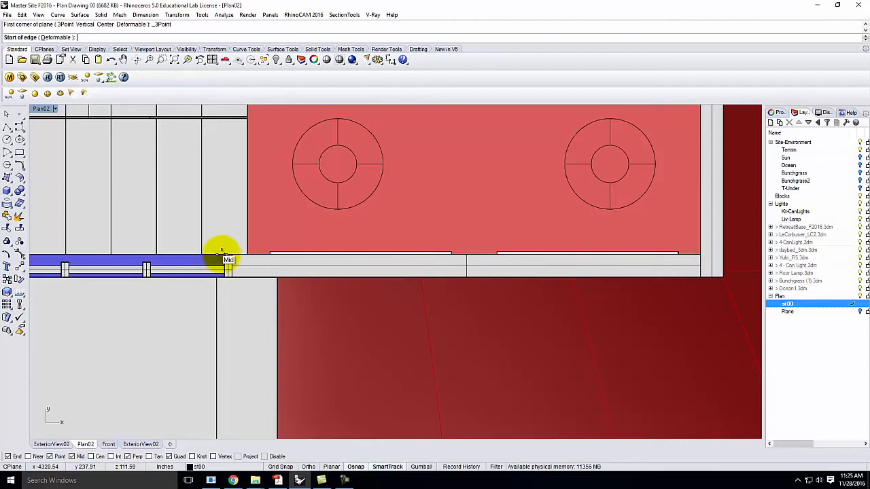
left_click(224, 256)
left_click(229, 256)
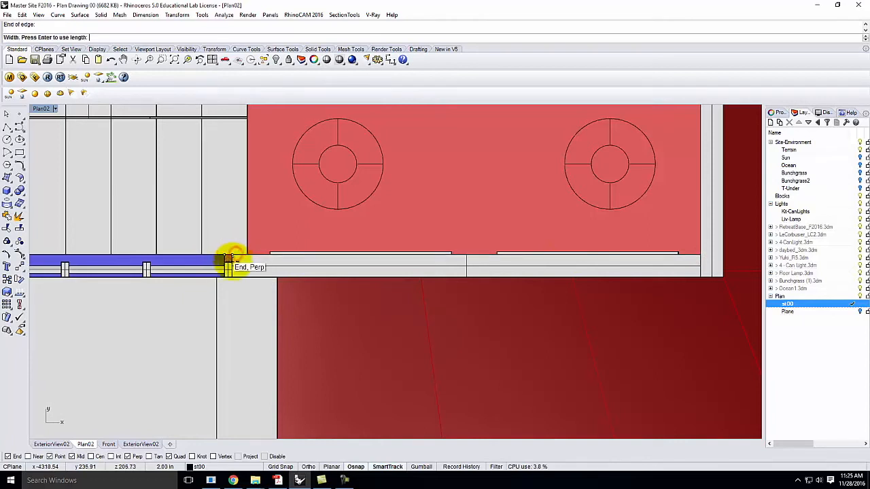
left_click(229, 261)
Restore the saved Plan02 named view in the viewport
scroll(296, 275, "down", 4)
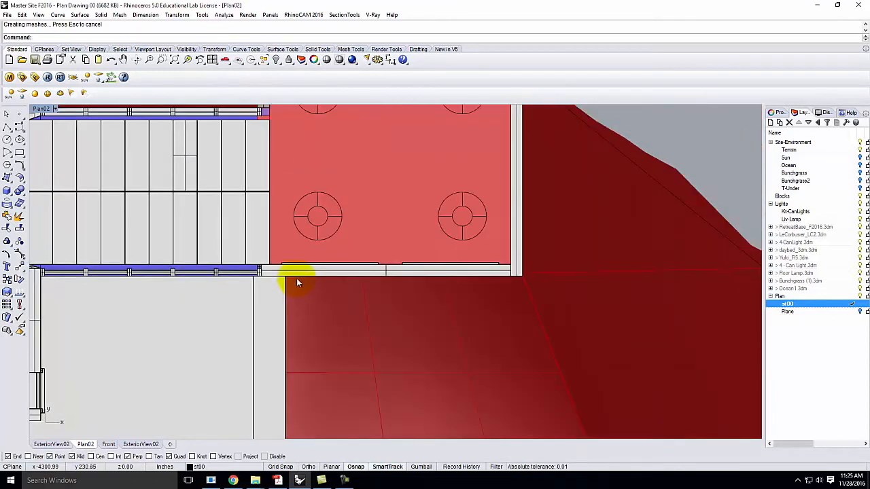
scroll(414, 319, "down", 5)
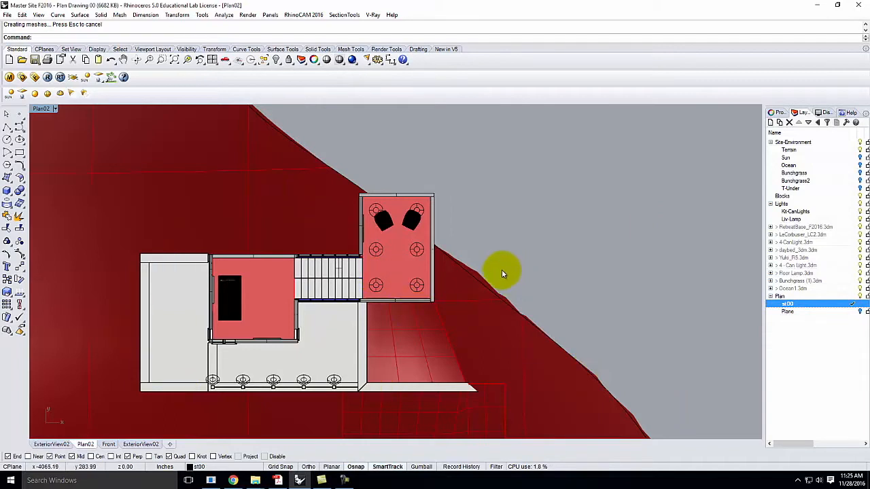
scroll(451, 248, "down", 1)
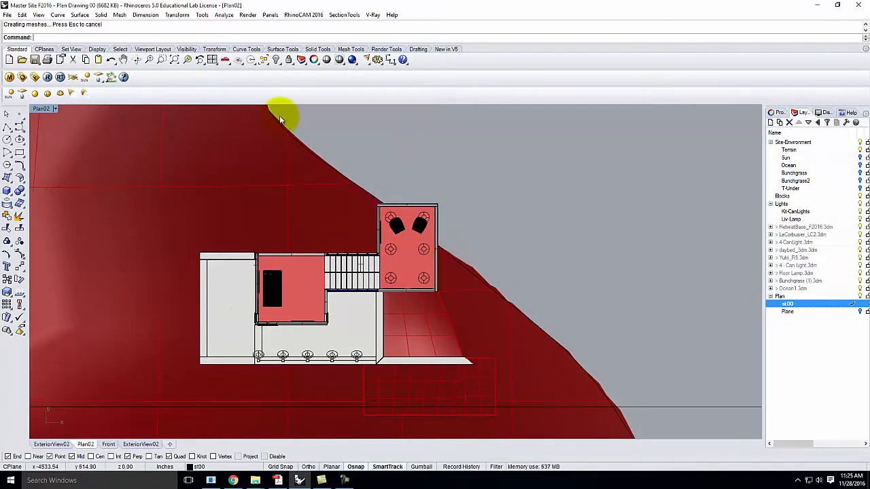
left_click(796, 339)
left_click(53, 109)
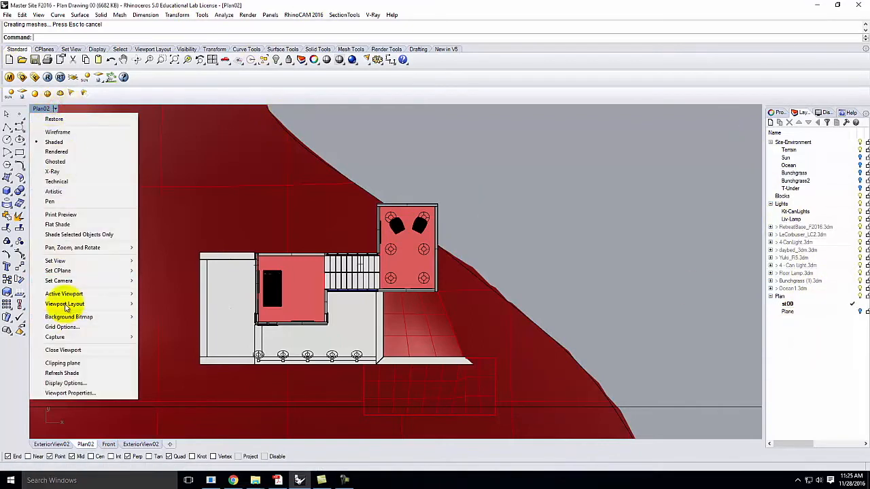
mouse_move(54, 262)
left_click(163, 420)
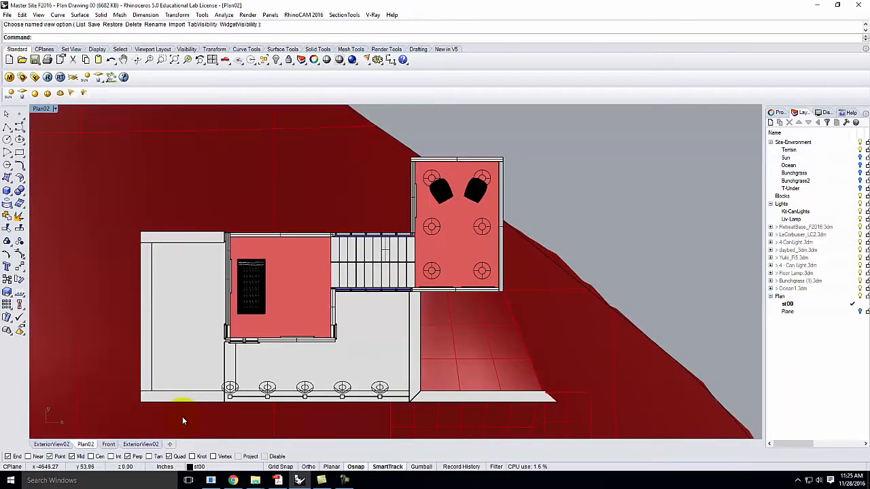
Try a Make2D drawing of all objects from the current view with the source layers maintained
type("Make2D")
key("Return")
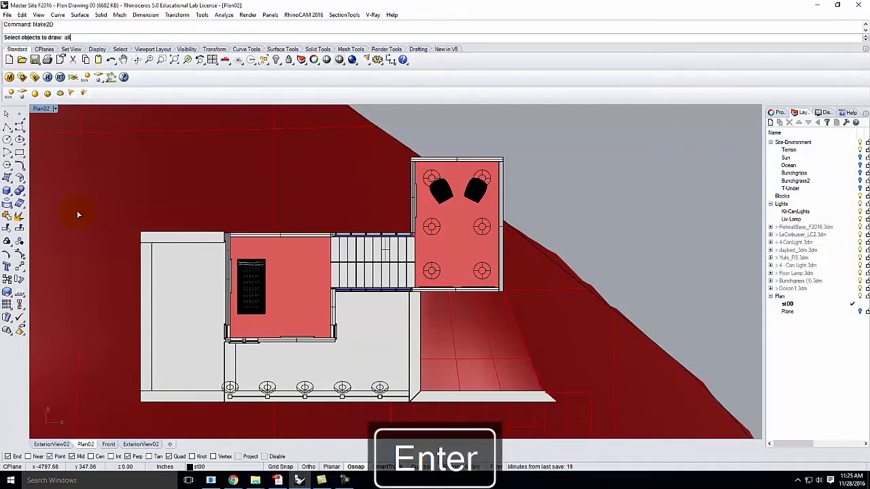
key("Return")
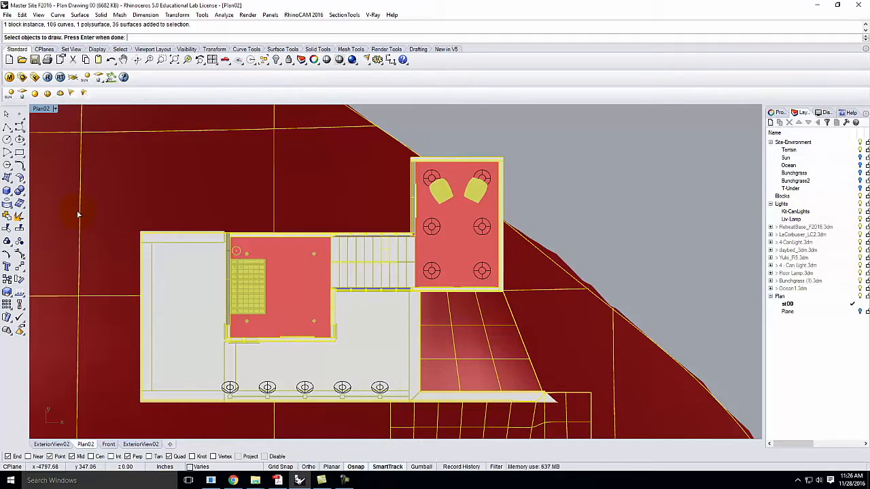
key("Return")
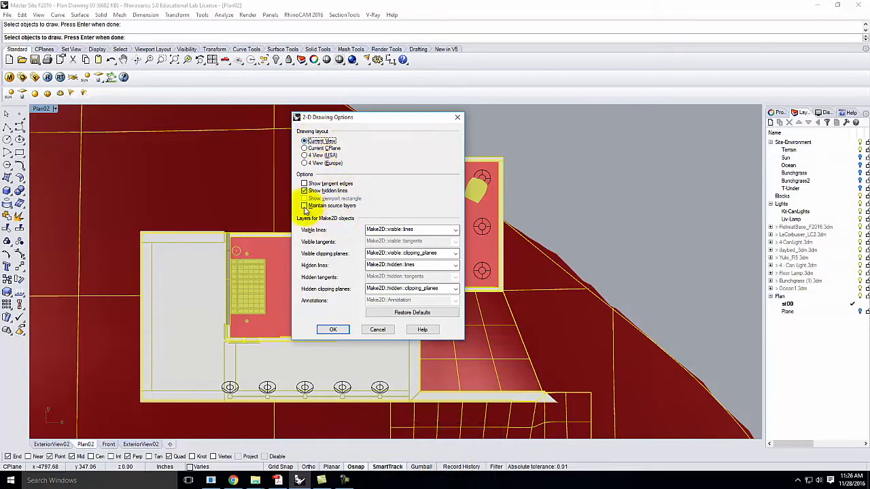
left_click(304, 206)
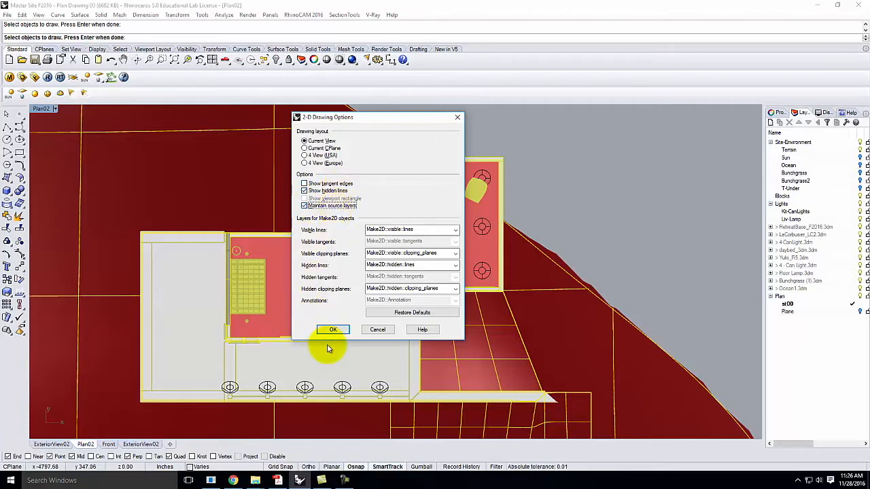
left_click(377, 330)
Save the file and create a Make2D drawing of all objects from the current view with hidden lines shown and source layers maintained
left_click(8, 15)
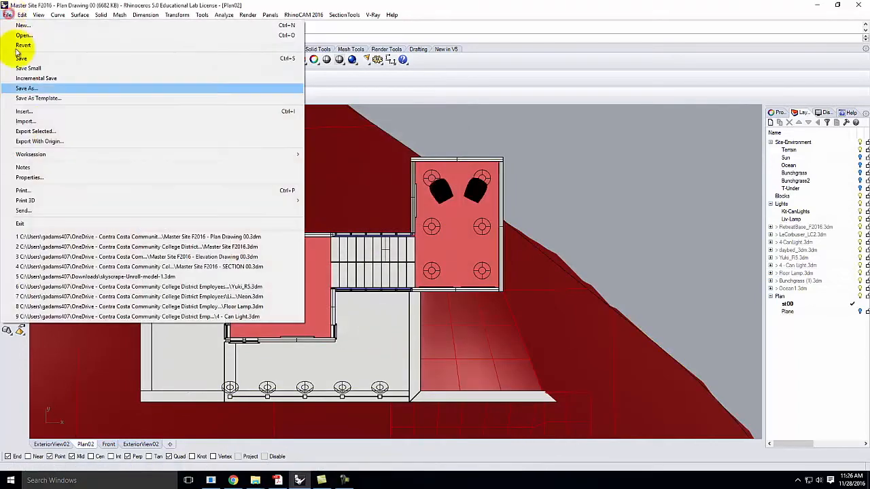
left_click(24, 59)
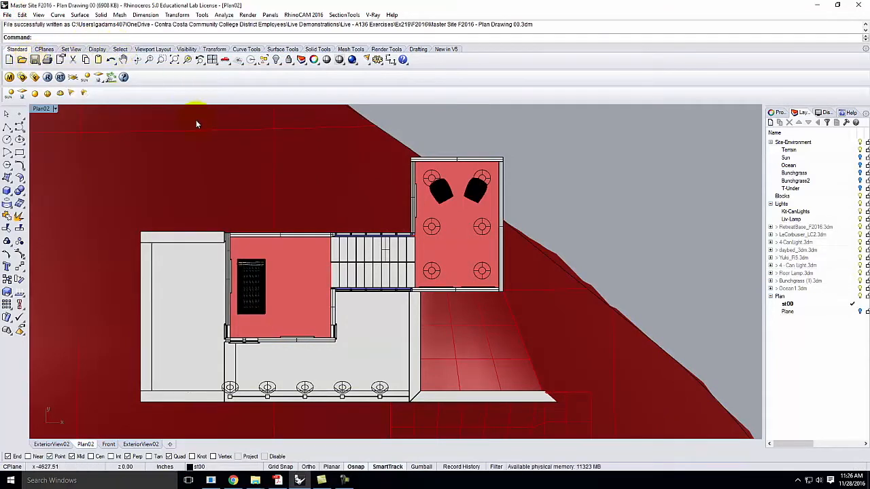
key("Return")
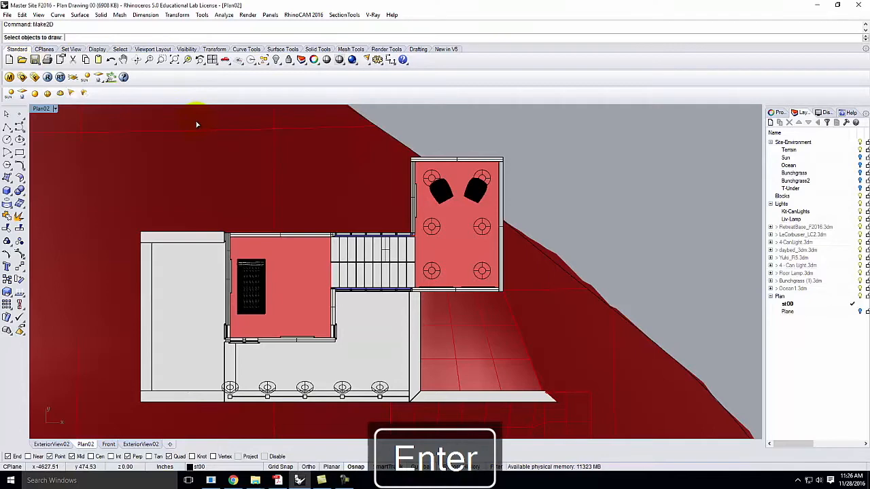
key("Return")
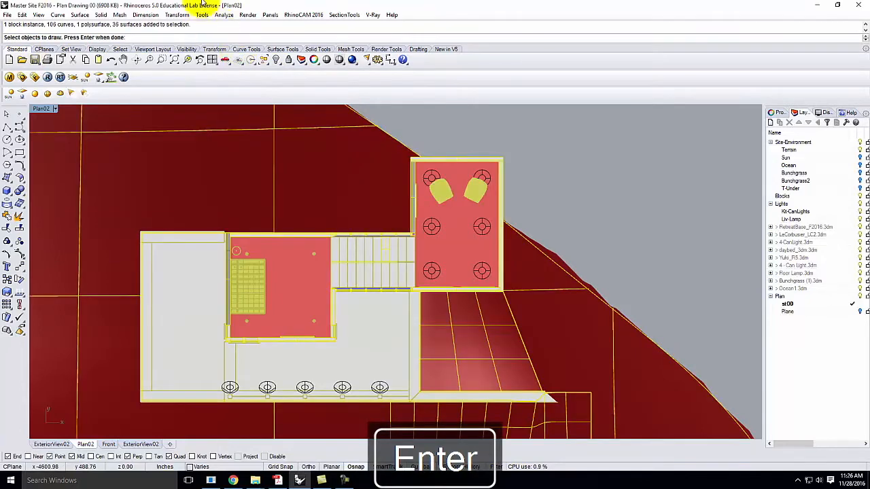
key("Return")
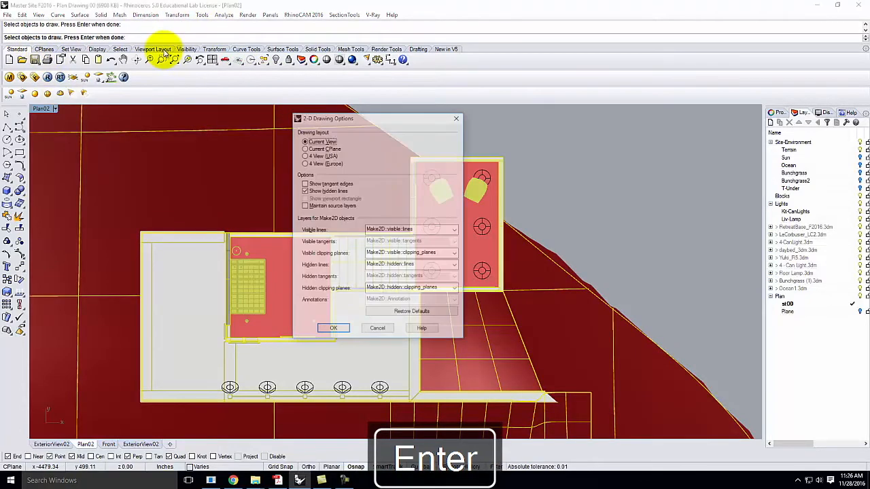
left_click(305, 205)
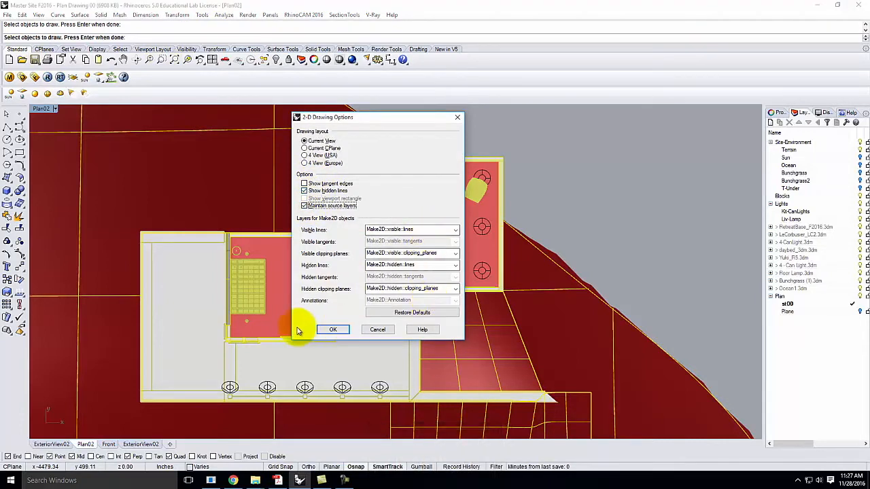
left_click(333, 330)
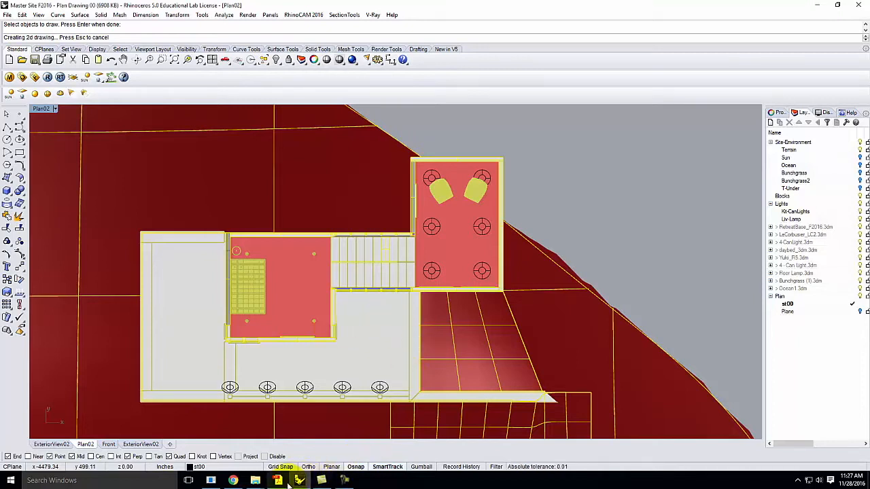
left_click(345, 481)
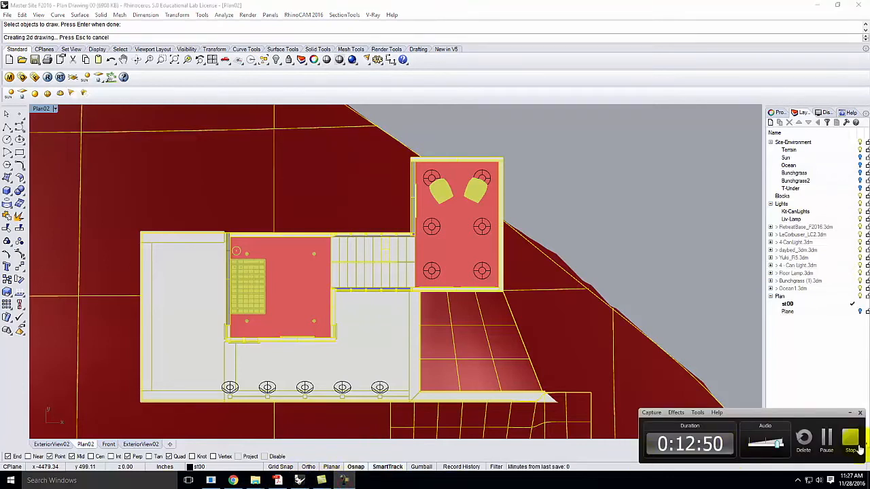
left_click(827, 441)
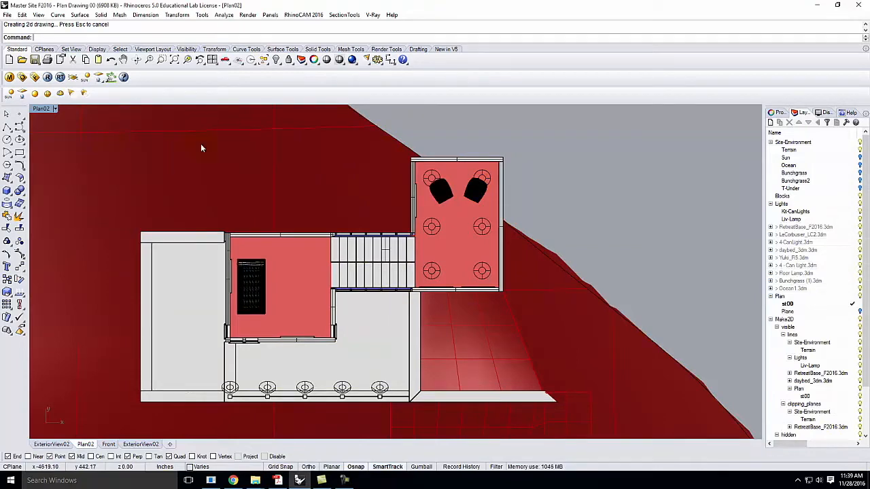
Locate the Make2D linework away from the model and examine its house plan and terrain outlines
scroll(301, 170, "down", 5)
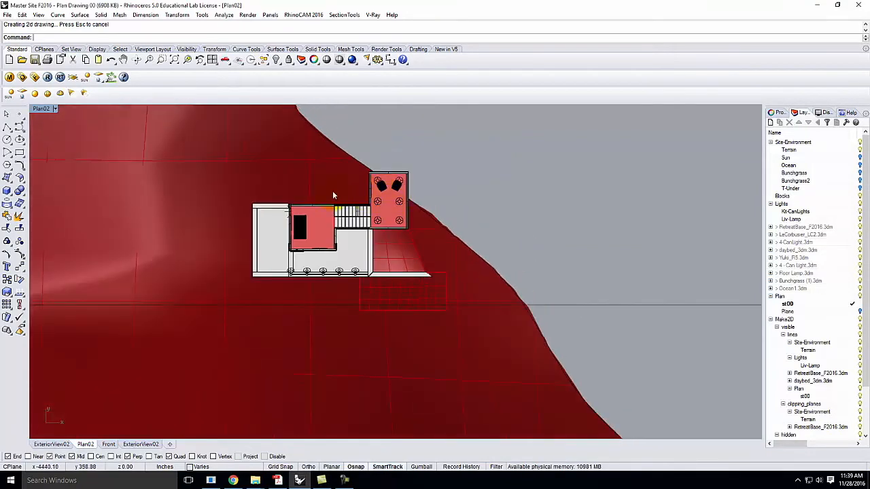
scroll(428, 192, "down", 8)
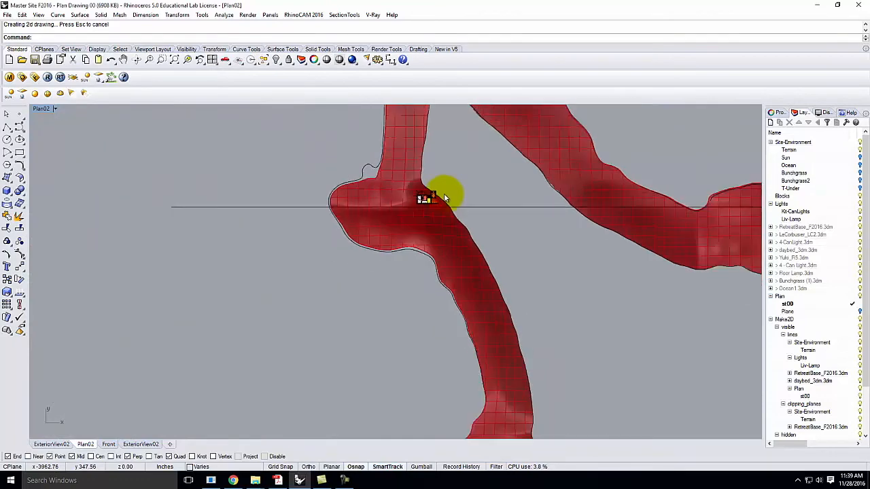
scroll(435, 193, "down", 10)
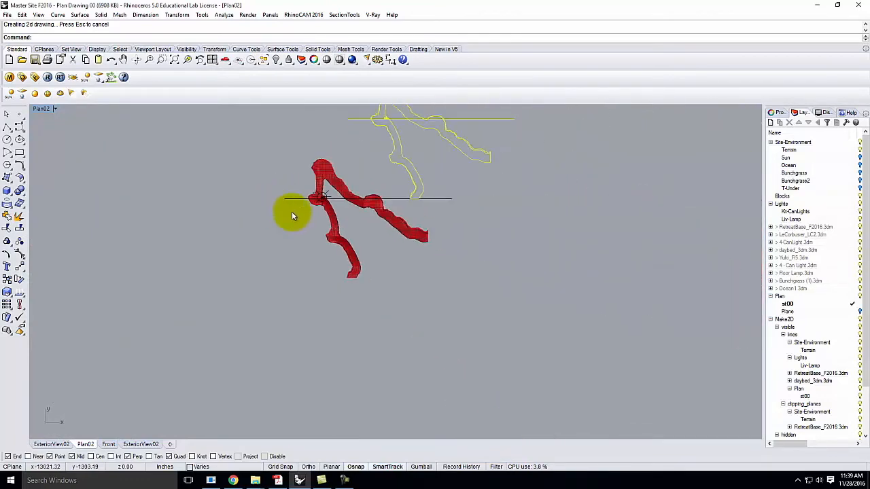
scroll(356, 174, "up", 10)
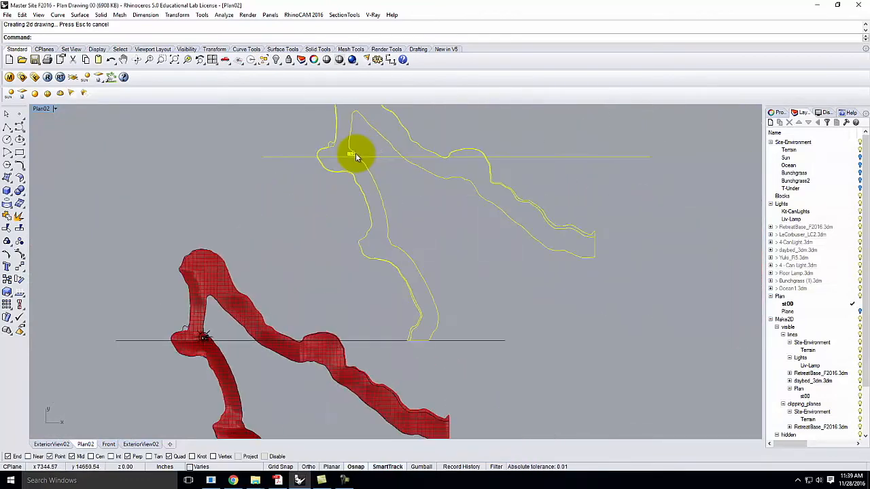
scroll(350, 155, "up", 18)
scroll(374, 128, "up", 2)
scroll(422, 272, "down", 8)
scroll(381, 215, "up", 3)
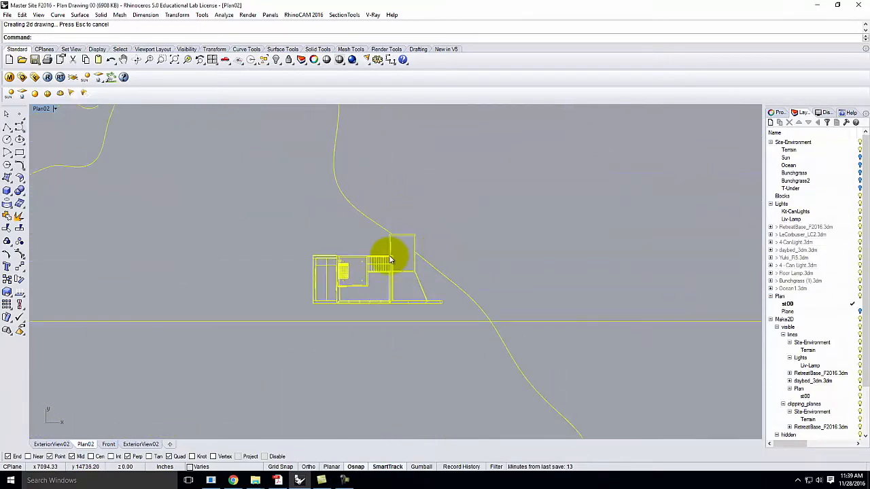
scroll(391, 263, "up", 5)
scroll(306, 278, "up", 6)
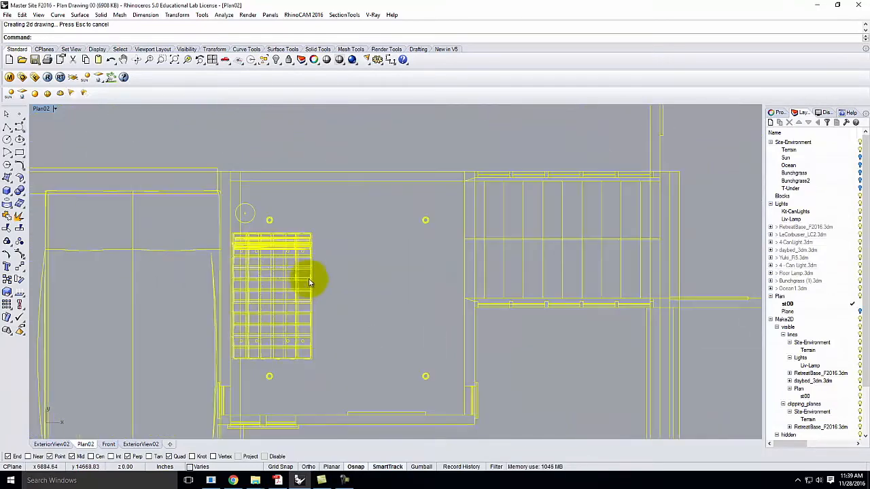
scroll(238, 291, "down", 4)
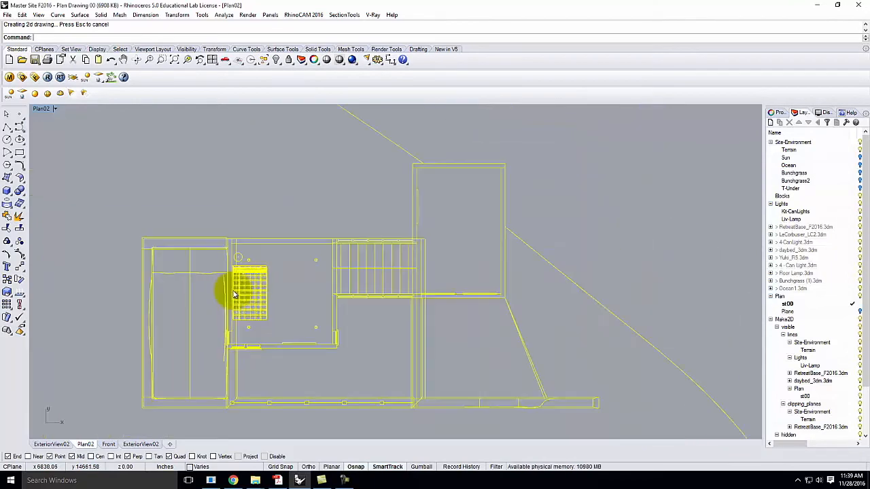
scroll(175, 281, "down", 11)
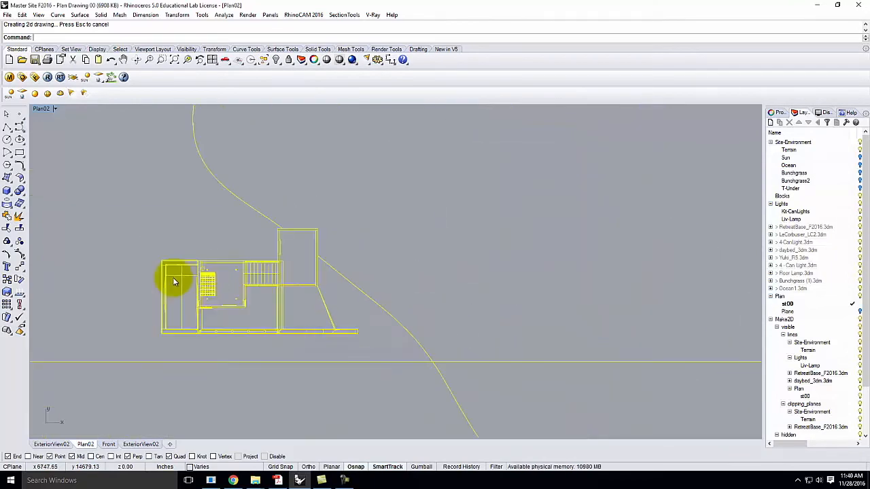
scroll(331, 274, "down", 6)
scroll(382, 285, "down", 4)
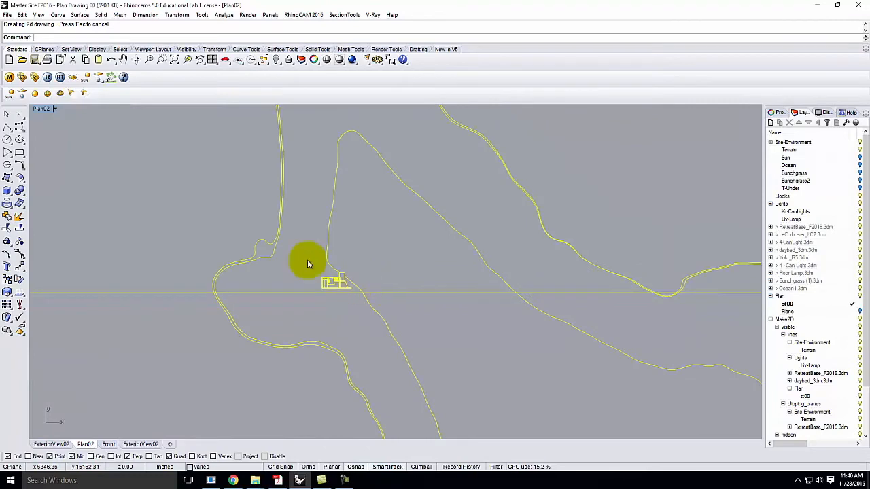
scroll(393, 242, "down", 8)
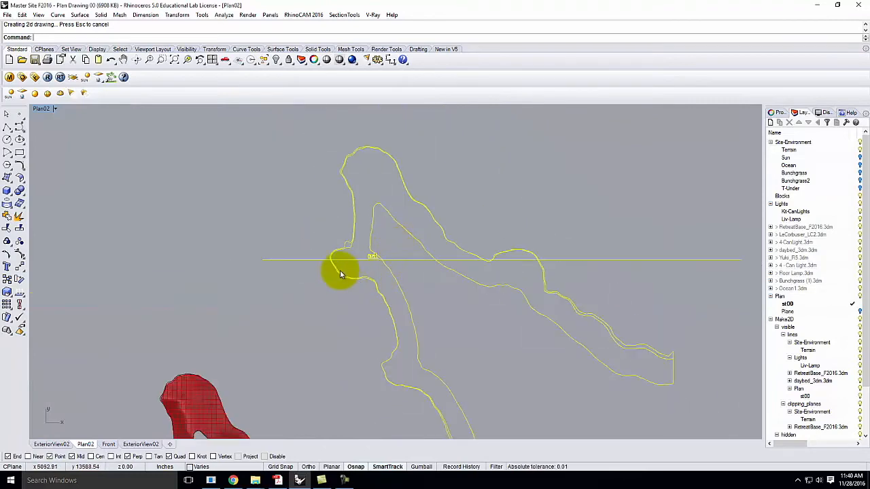
scroll(307, 271, "down", 3)
scroll(229, 410, "up", 5)
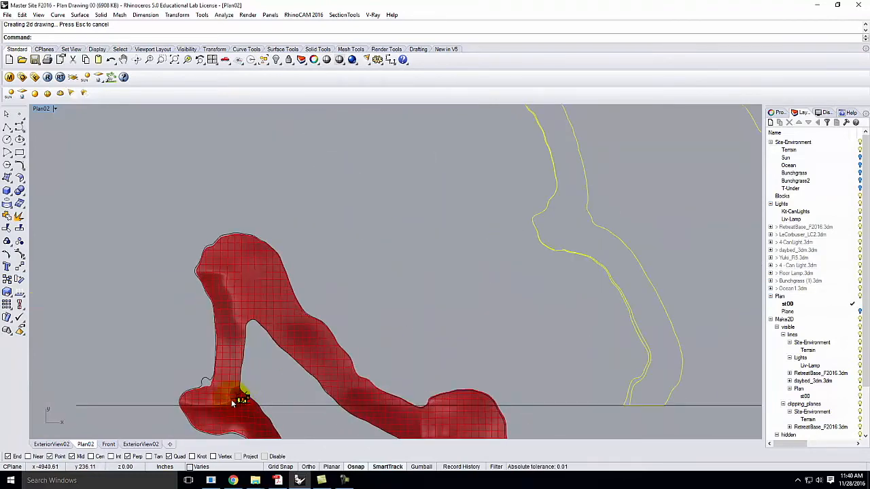
Restore the saved Plan02 named view in the viewport after inspecting the linework
left_click(201, 386)
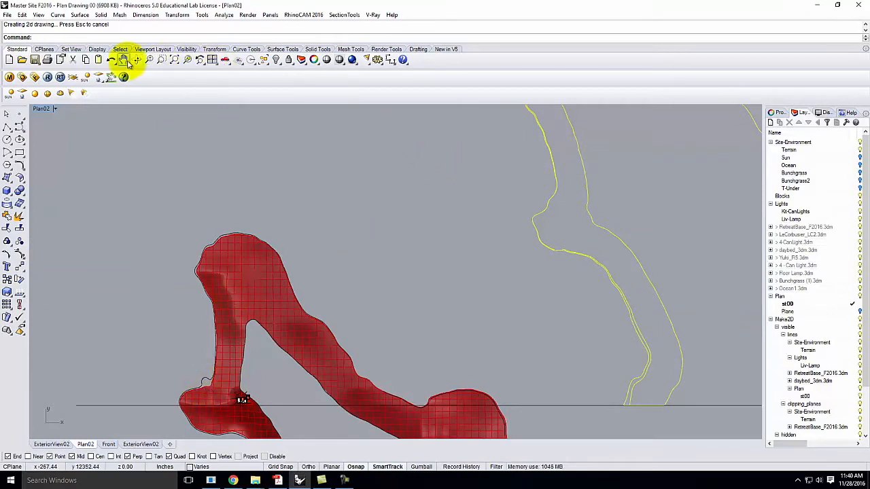
left_click(56, 109)
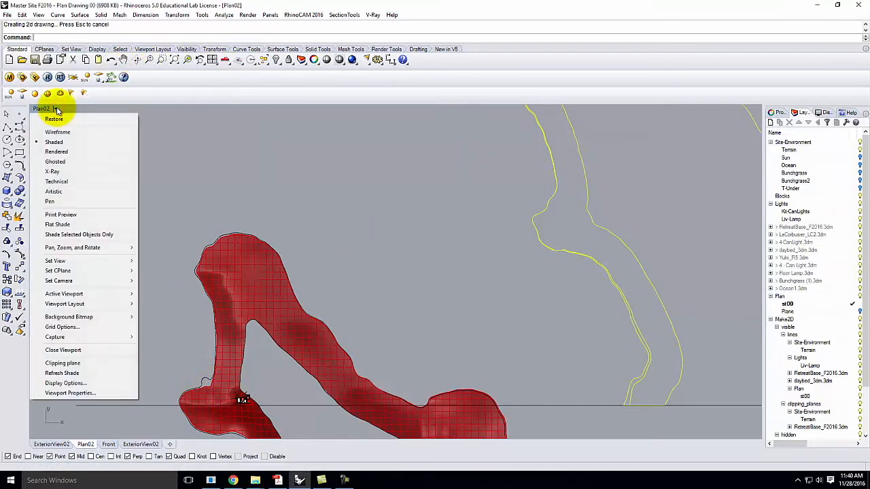
mouse_move(73, 263)
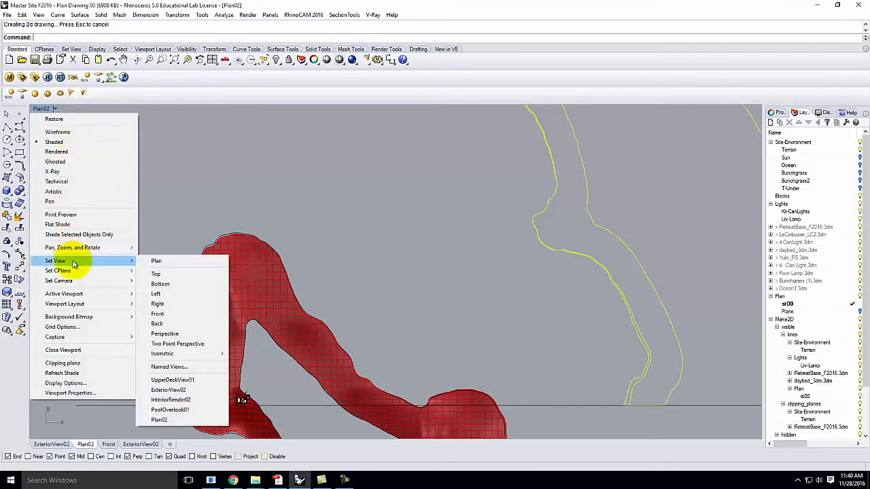
left_click(204, 420)
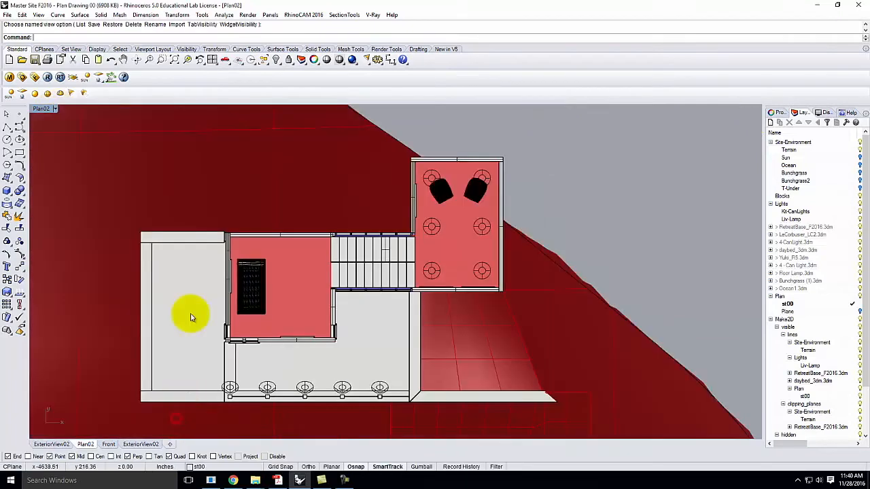
Show the Plan02 view's camera and switch to the four-viewport layout to inspect the camera in the ExteriorView02 perspective
left_click(56, 108)
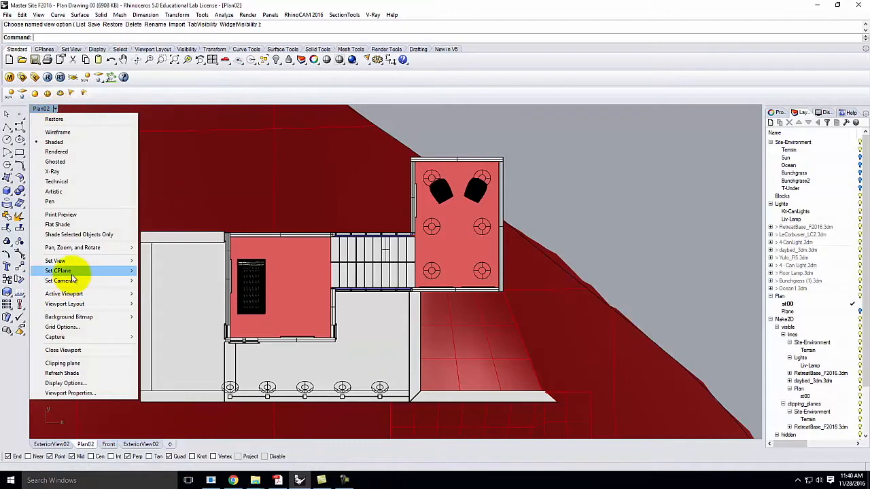
mouse_move(73, 279)
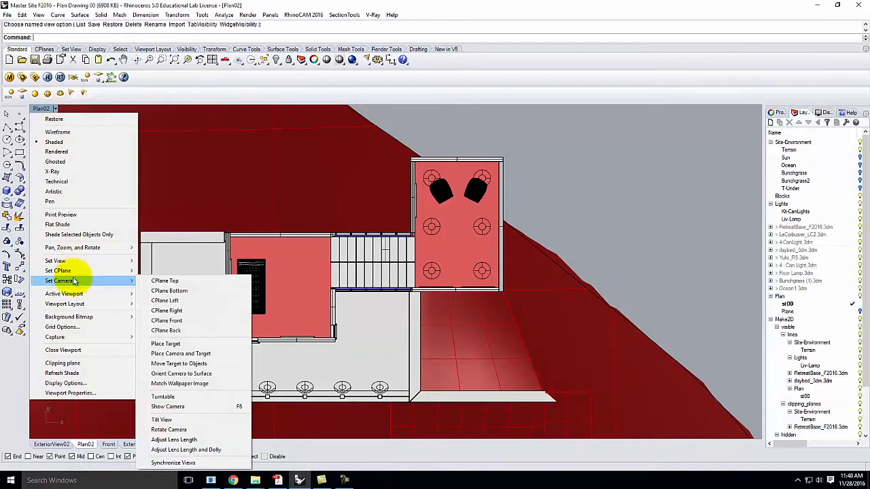
left_click(174, 407)
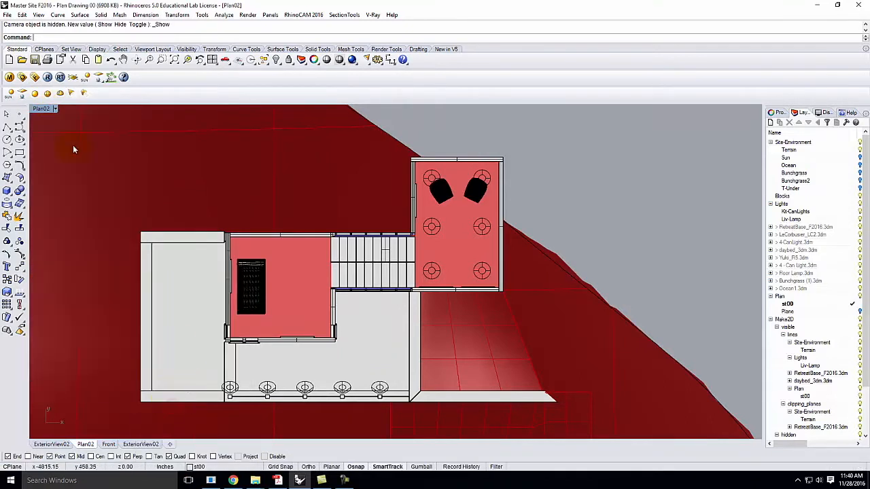
double_click(39, 108)
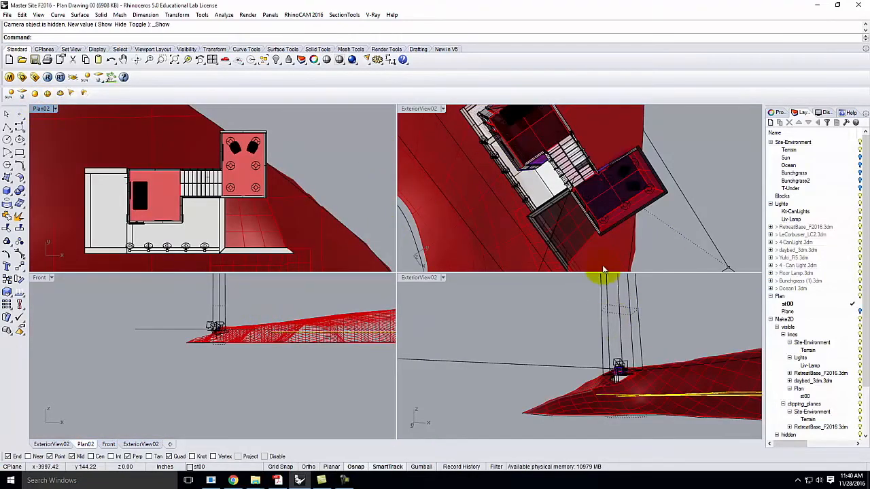
scroll(603, 266, "down", 6)
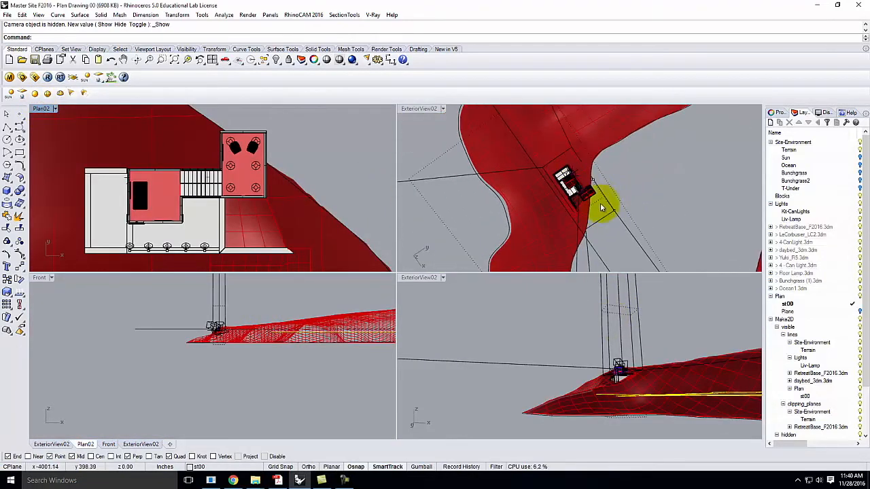
scroll(596, 185, "up", 2)
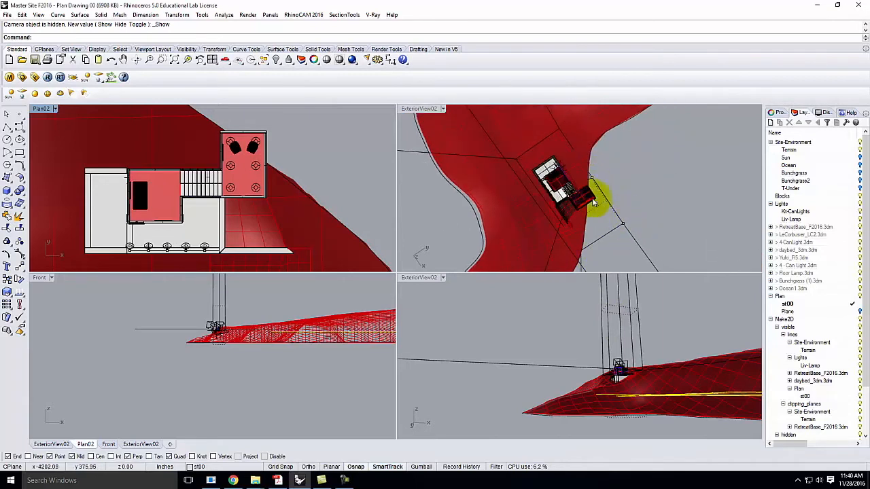
scroll(585, 196, "up", 2)
right_click_drag(578, 191, 608, 227)
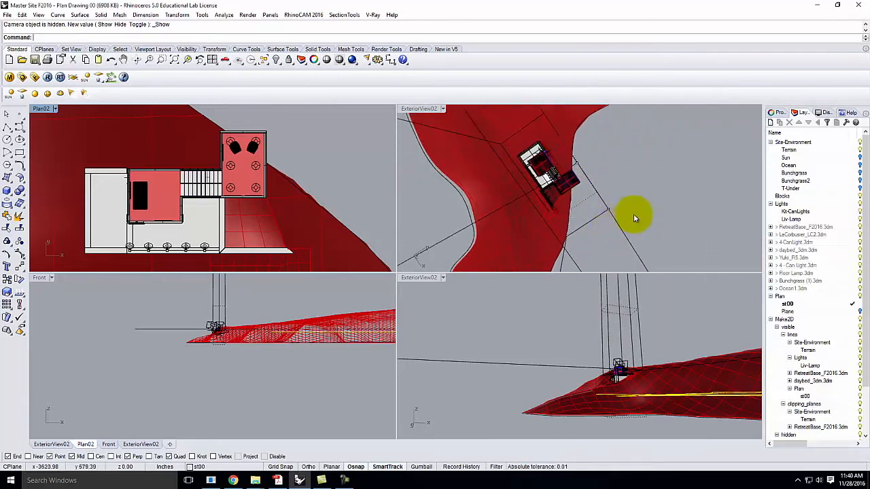
Maximize the ExteriorView02 perspective and set its display mode to Wireframe, without editing the linked block
double_click(420, 109)
right_click_drag(530, 317, 539, 283)
right_click(539, 283)
left_click(73, 108)
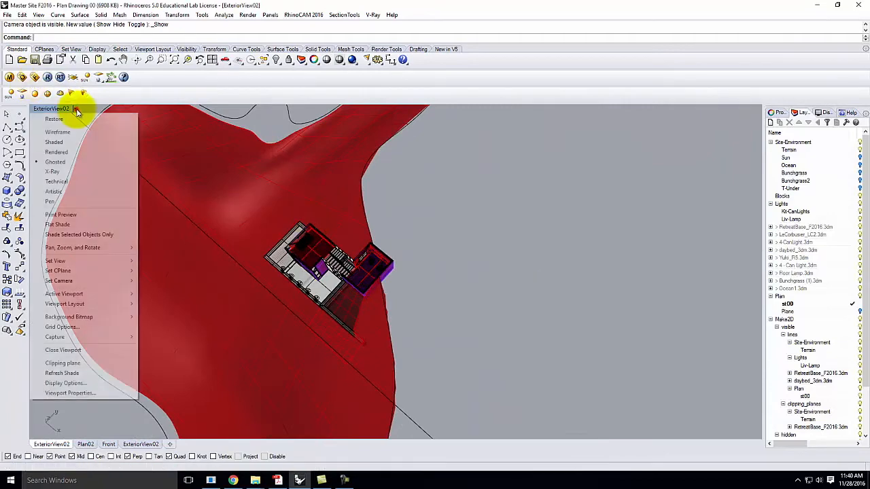
left_click(75, 133)
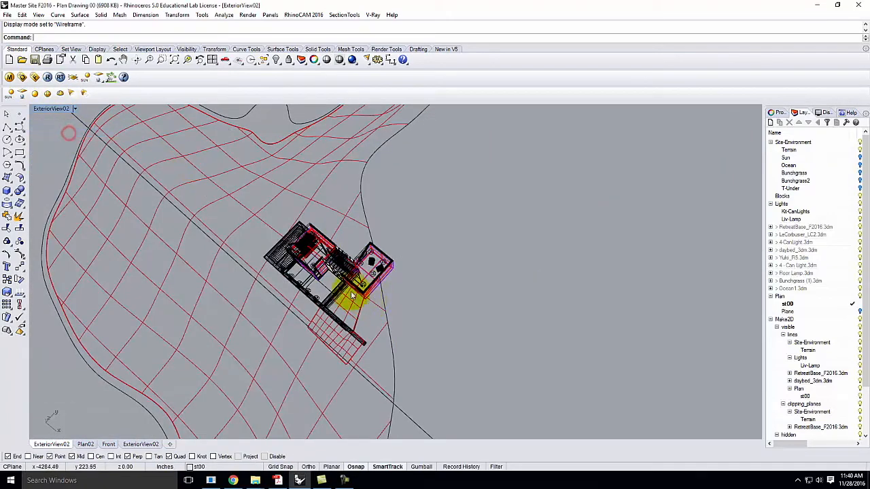
right_click(330, 277)
right_click_drag(331, 278, 399, 188)
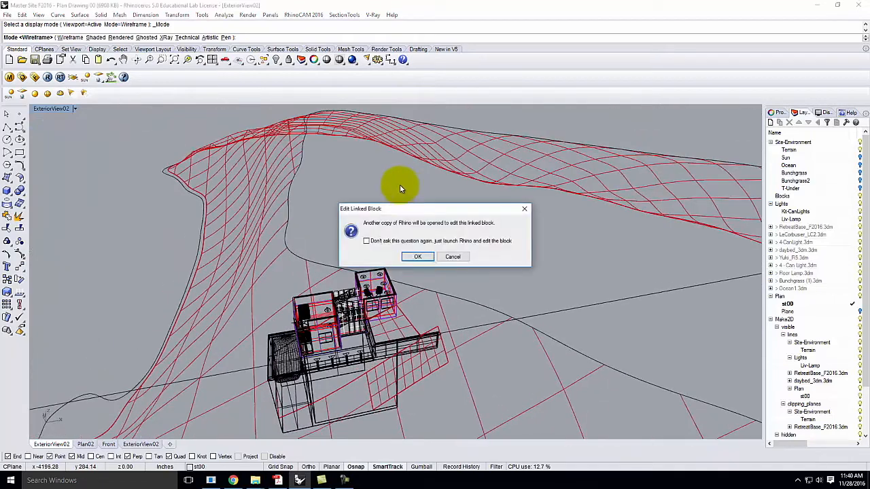
left_click(455, 256)
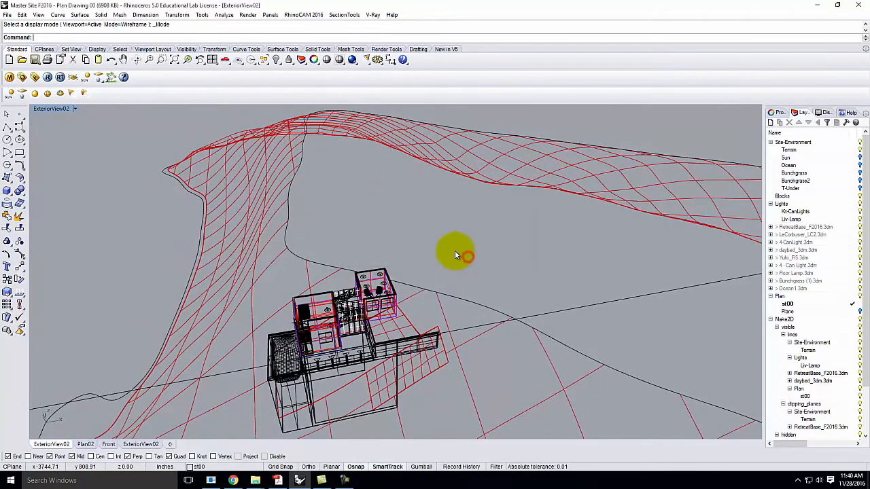
Return to the four-viewport layout and refresh the Plan02 camera display by hiding and showing the camera again
double_click(63, 110)
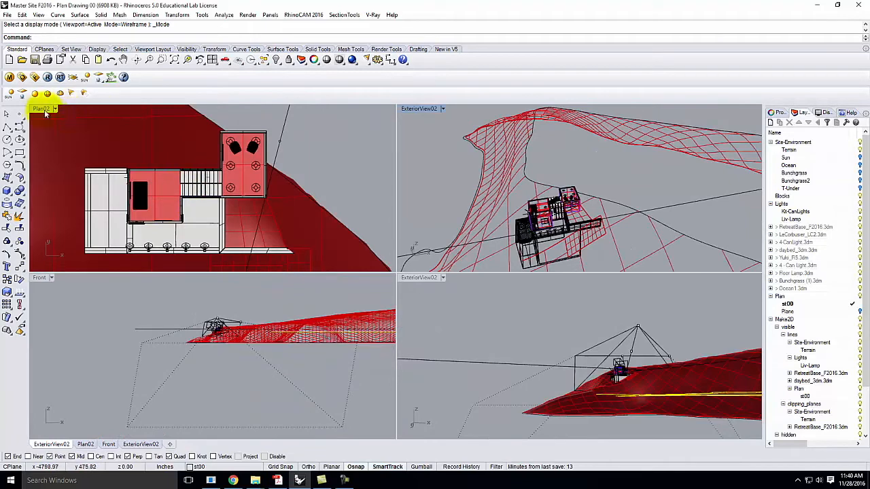
left_click(55, 109)
mouse_move(72, 262)
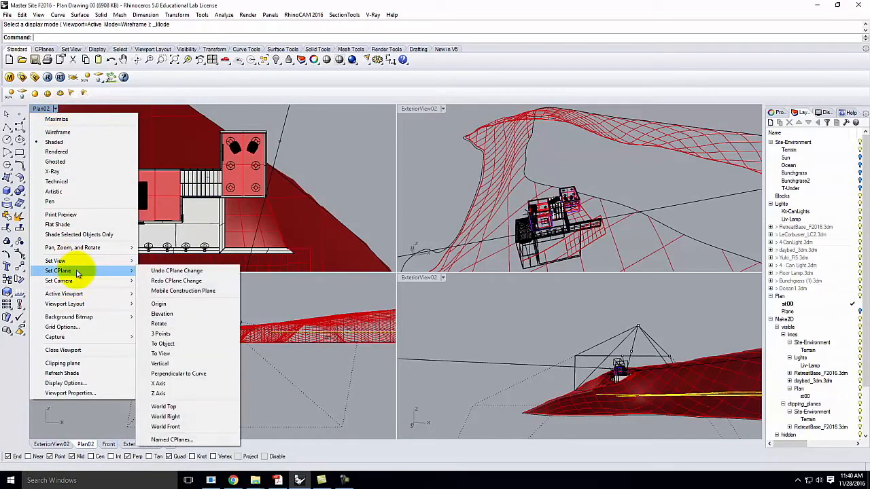
mouse_move(84, 284)
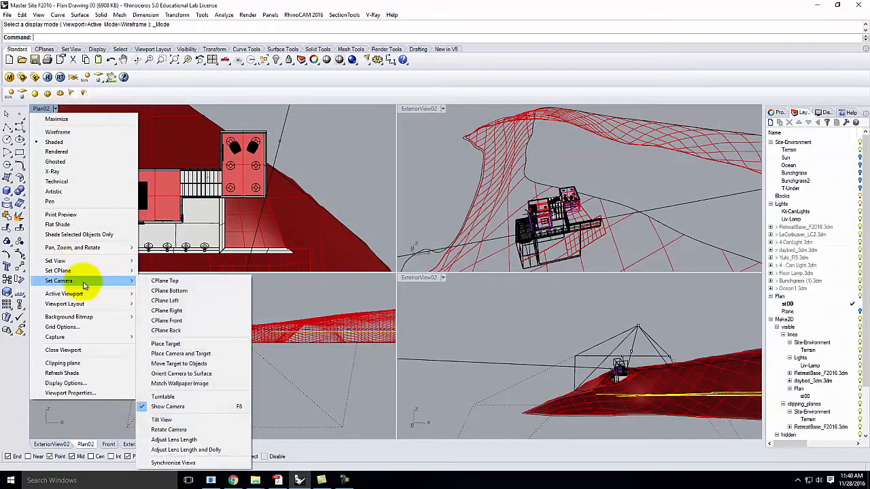
left_click(170, 407)
left_click(55, 109)
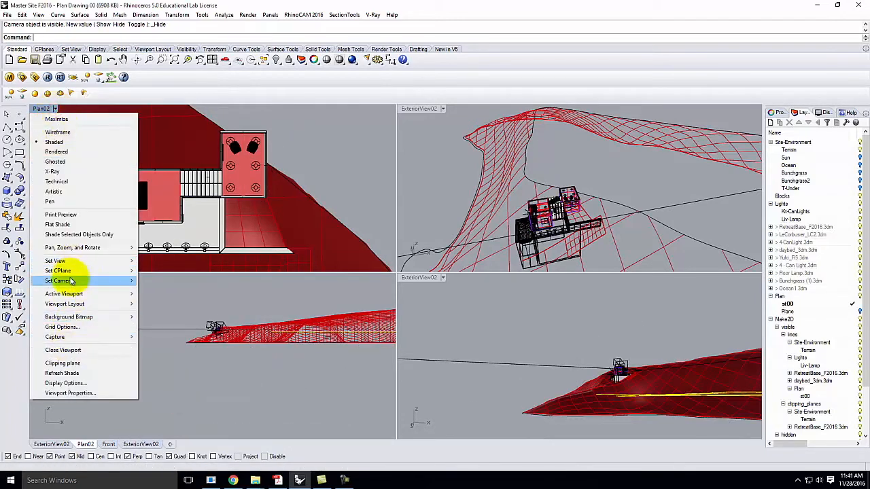
mouse_move(102, 281)
left_click(166, 407)
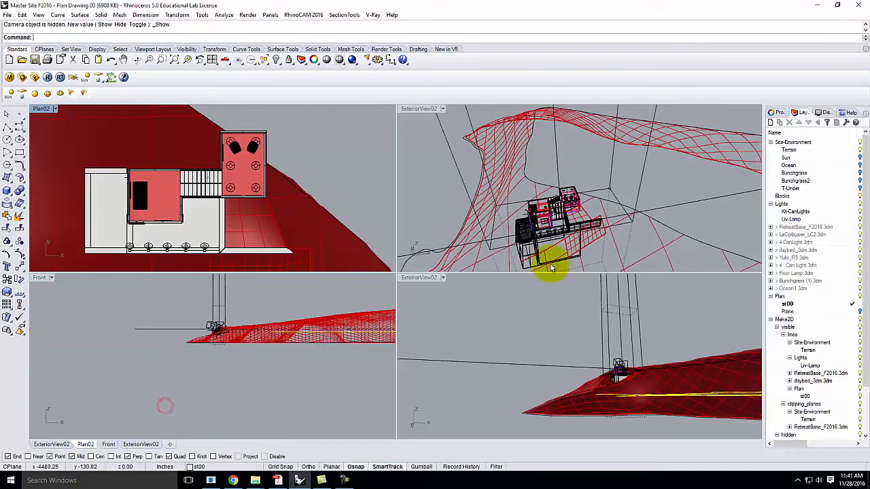
scroll(596, 193, "down", 5)
scroll(625, 225, "up", 3)
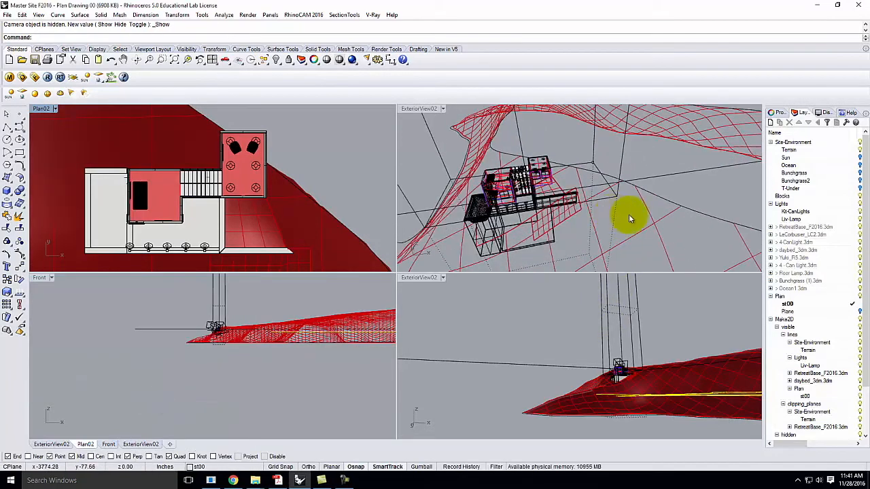
scroll(537, 197, "up", 3)
scroll(509, 229, "down", 2)
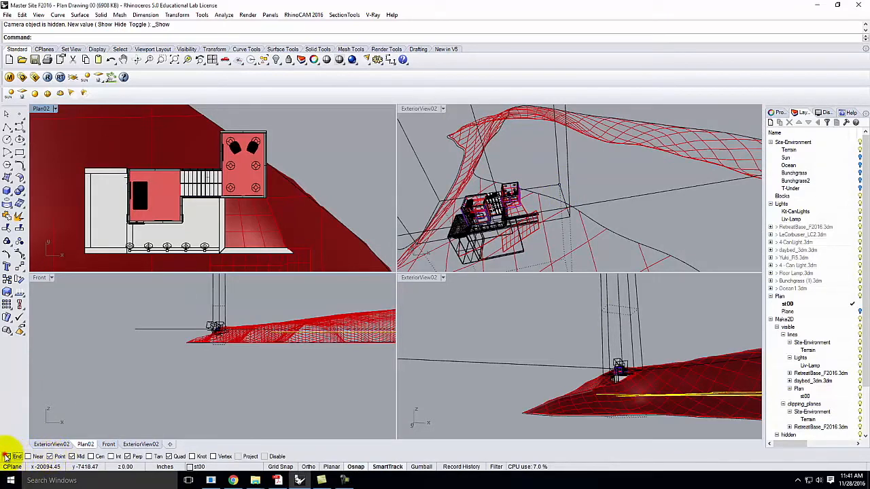
Turn off End object snapping and restore the saved Plan02 named view in the plan viewport
left_click(6, 456)
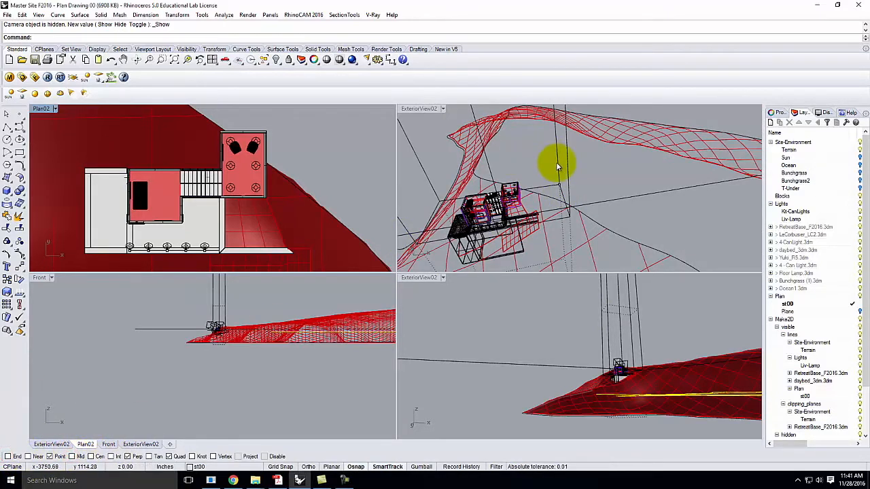
left_click(19, 154)
scroll(554, 181, "up", 6)
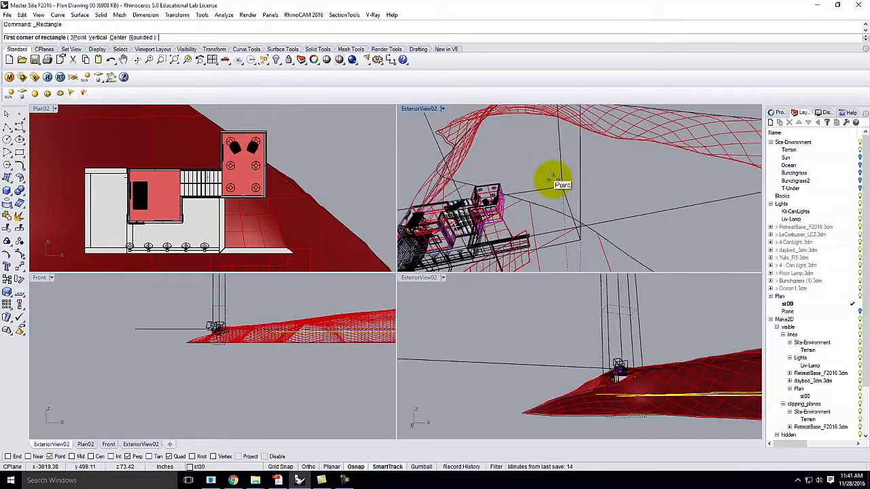
right_click_drag(553, 214, 583, 194)
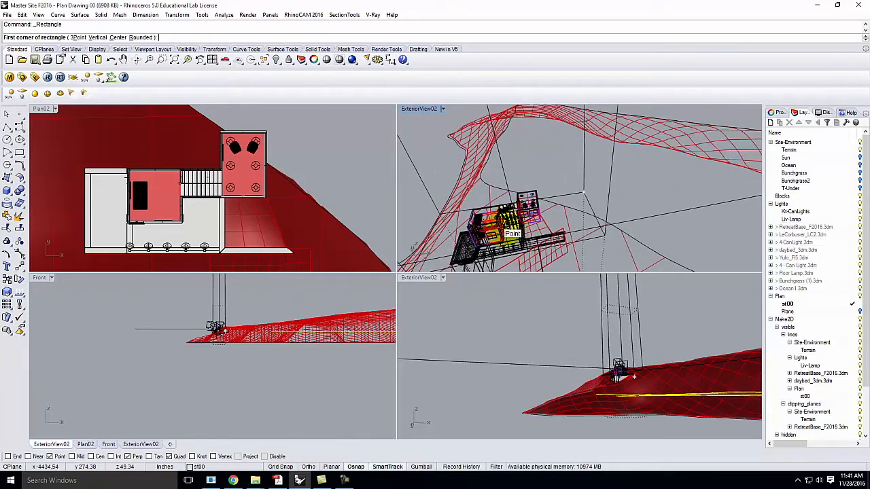
scroll(345, 200, "down", 5)
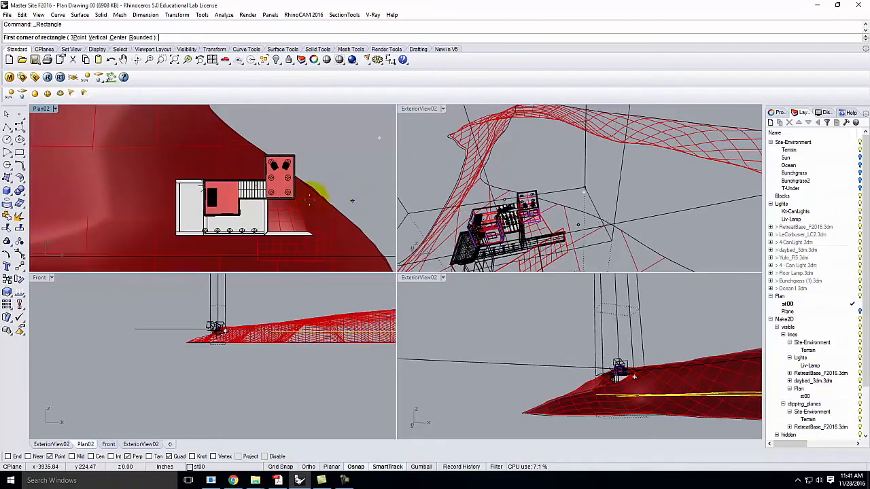
left_click(55, 109)
mouse_move(65, 262)
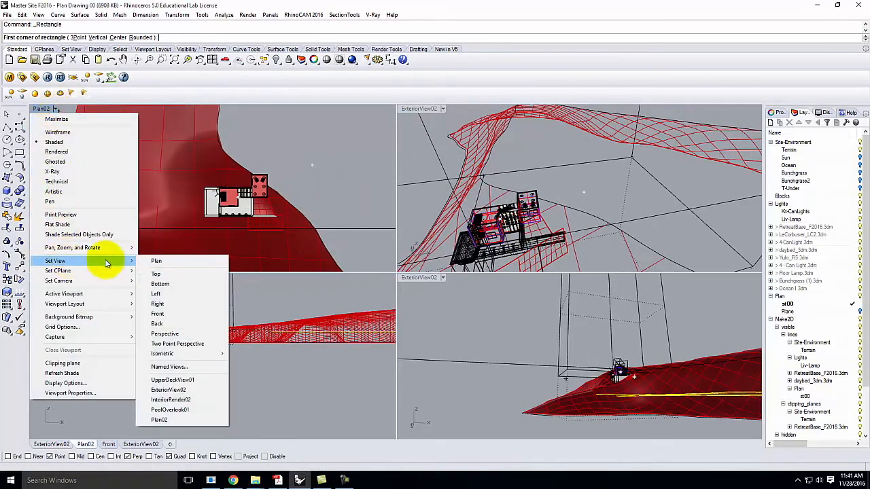
left_click(181, 417)
left_click(522, 228)
left_click(197, 118)
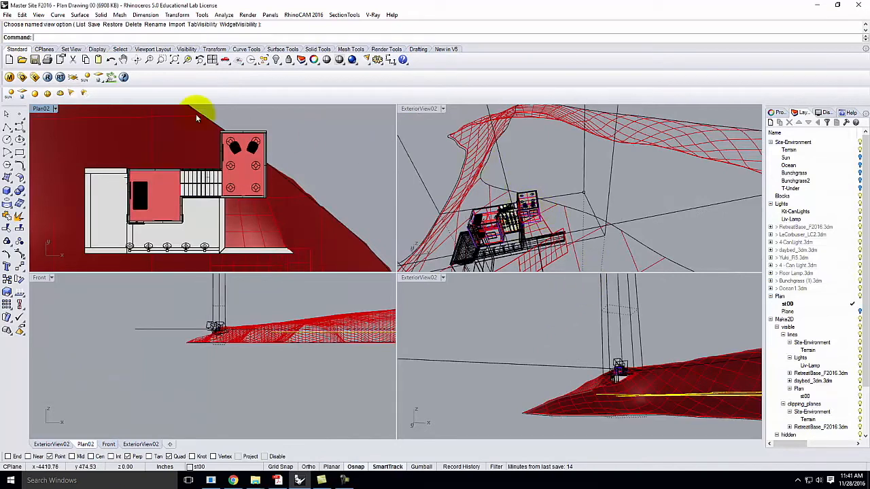
Select the house block instance in the ExteriorView02 wireframe viewport and hide it
left_click(535, 217)
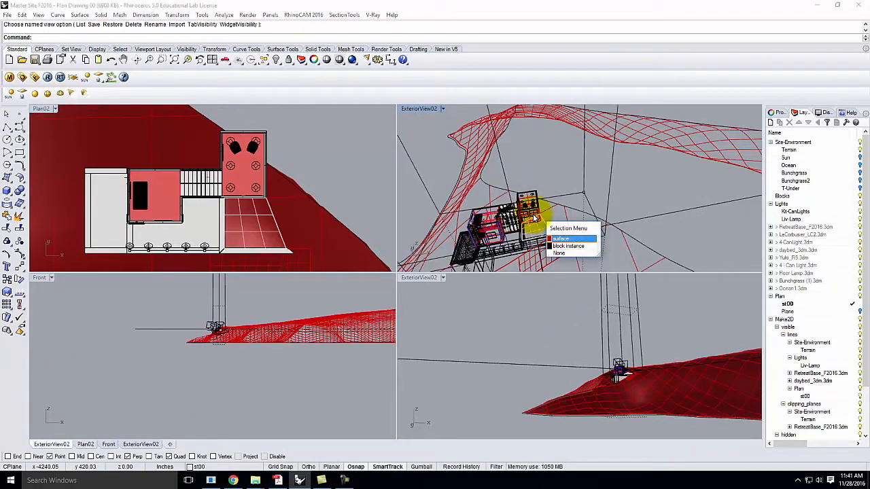
left_click(560, 246)
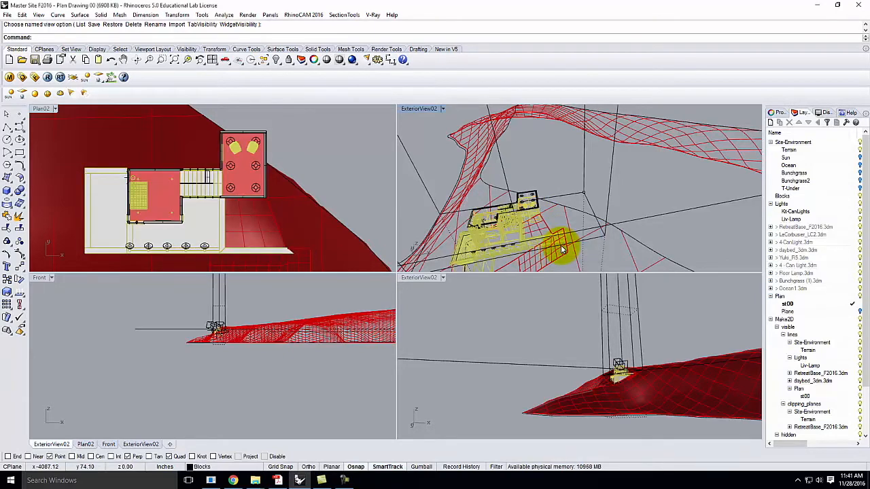
type("hide")
key("Return")
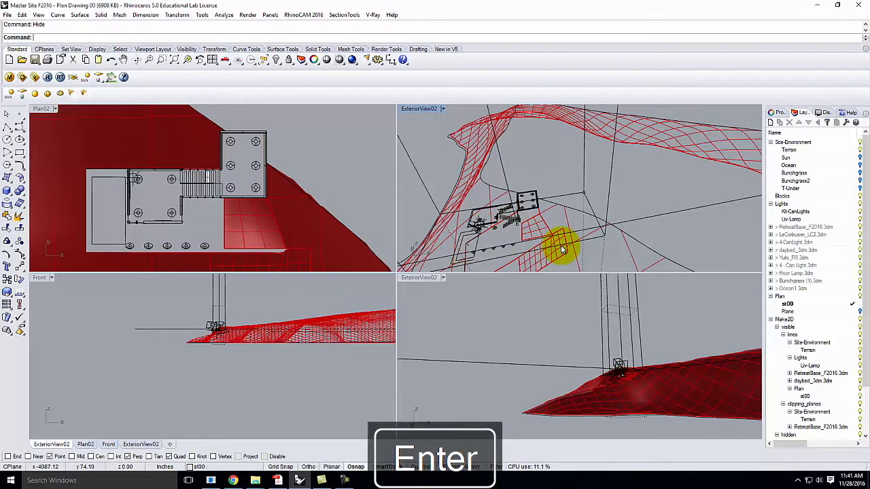
Draw a rectangle from the camera frame's corner point to its centre and scale it by 2 from that corner
left_click(8, 151)
left_click(582, 190)
left_click(575, 214)
type("scale")
key("Return")
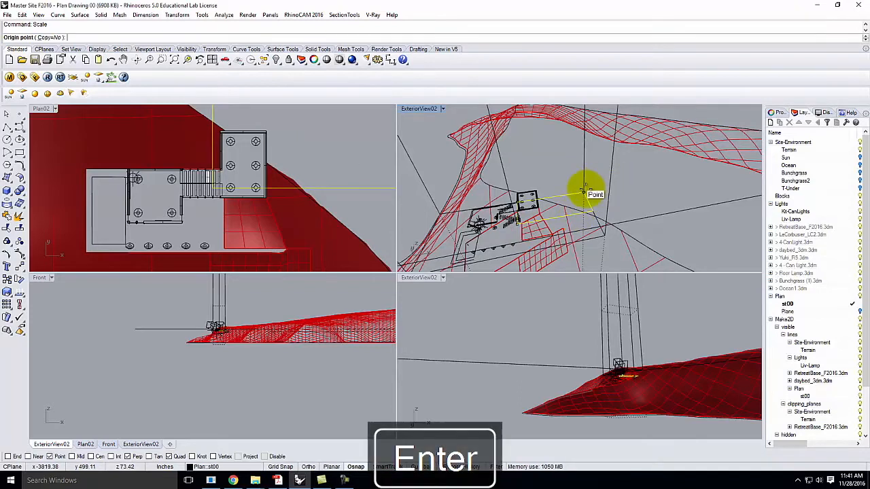
key("Return")
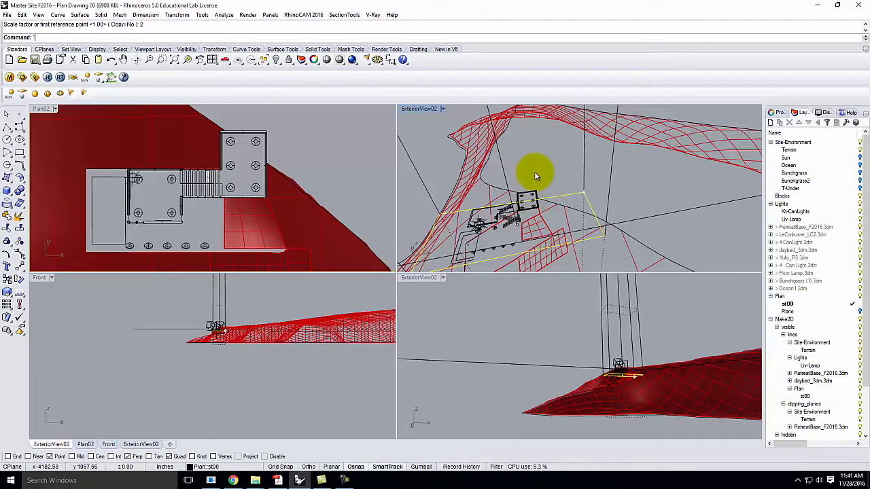
Select all objects except the new camera-frame rectangle and hide them
left_click(551, 144)
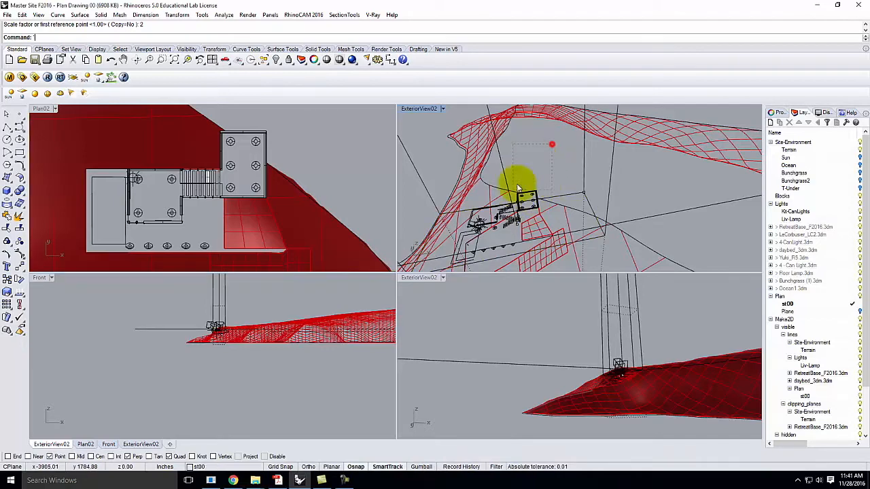
key("ctrl+a")
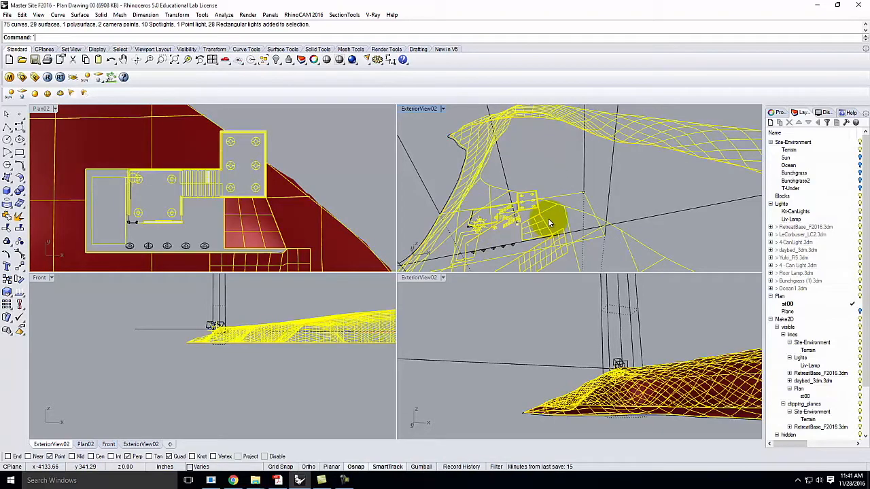
left_click(564, 195, "ctrl")
type("'hide")
key("Return")
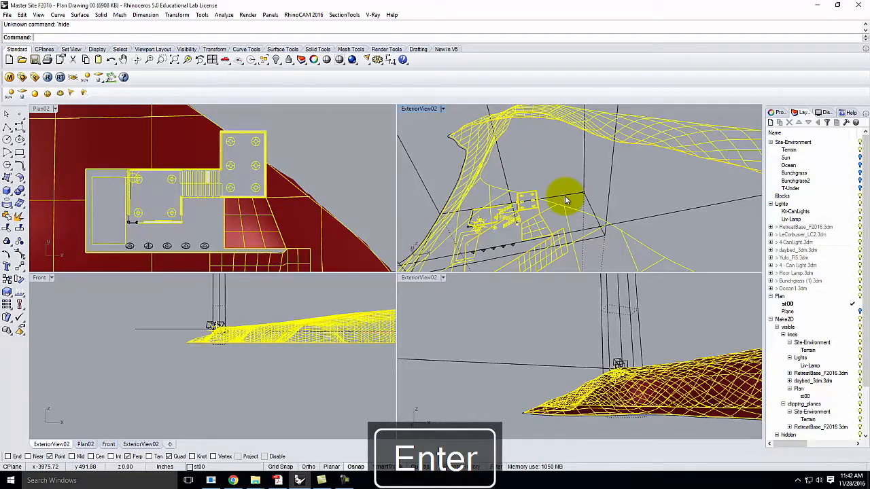
type("hide")
key("Return")
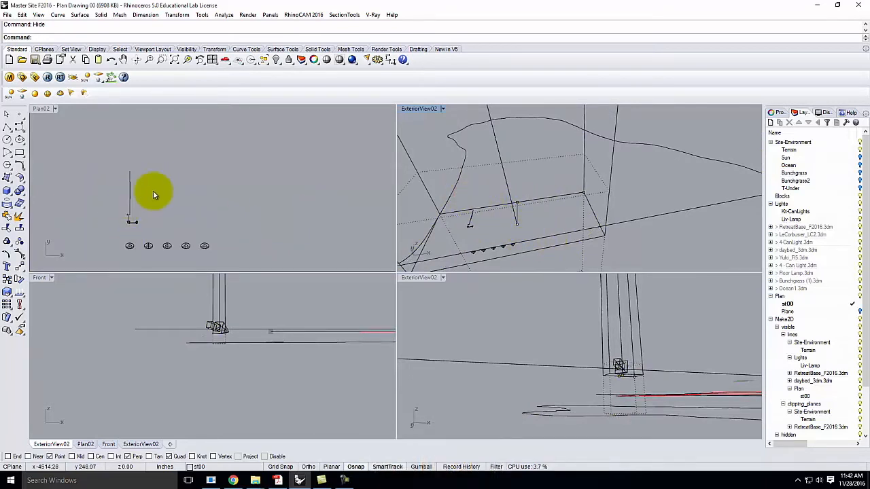
Generate a Make2D drawing of the camera-frame rectangle from the Plan02 current view, keeping hidden lines and source layers
double_click(42, 109)
key("Escape")
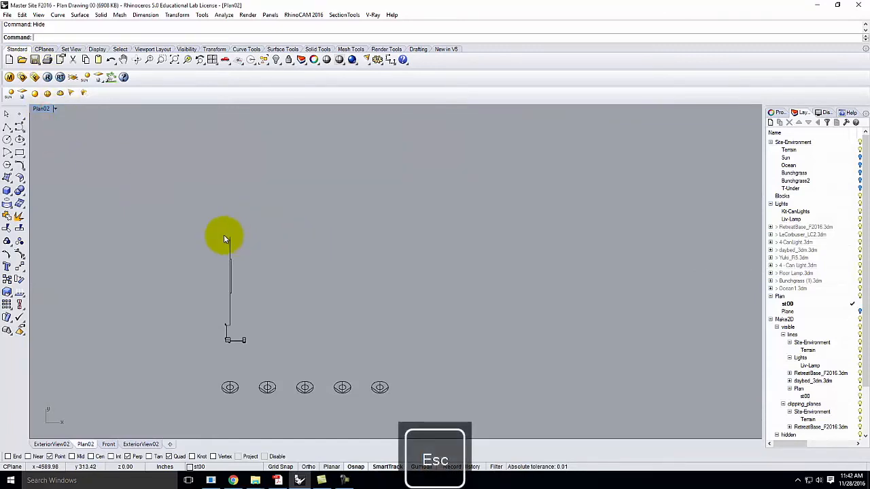
key("Return")
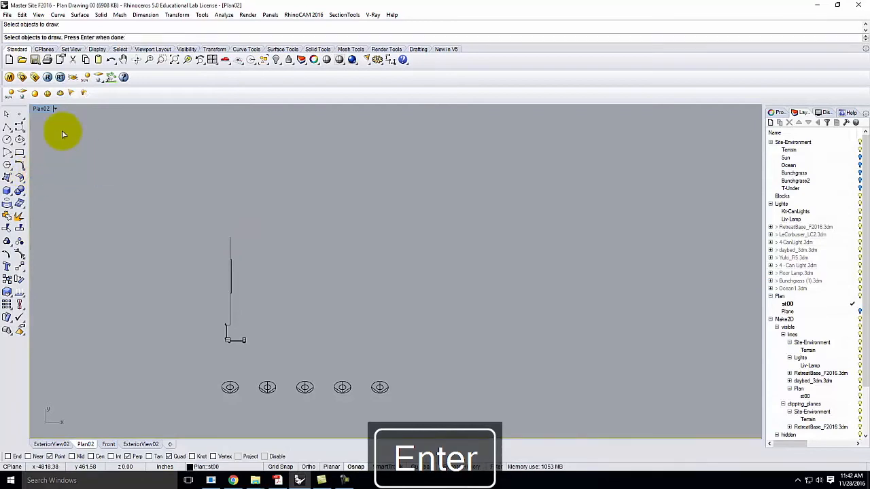
key("Return")
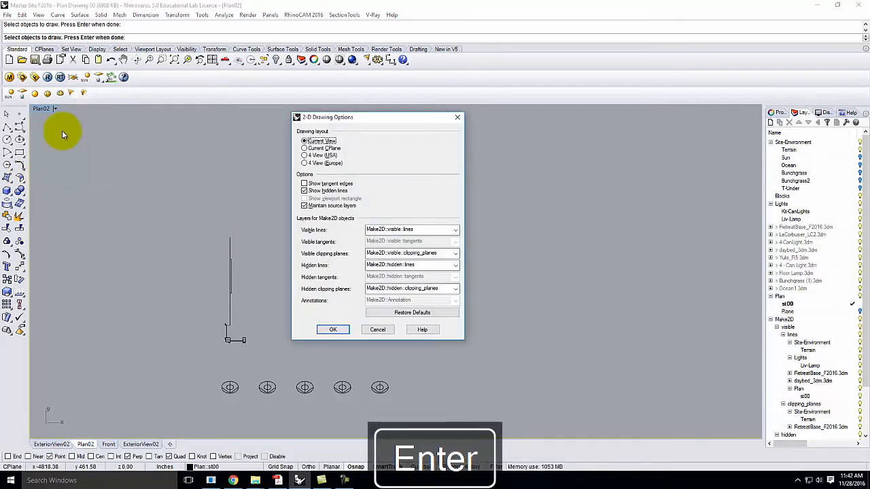
left_click(333, 330)
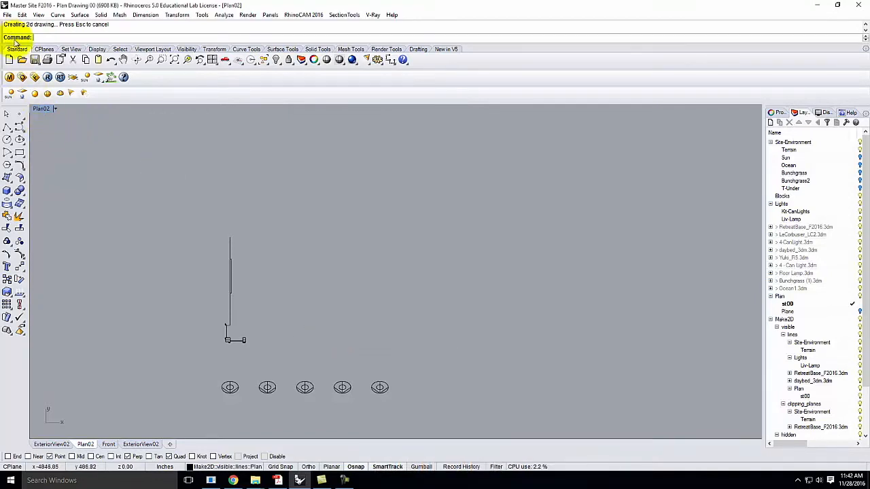
Locate the rectangle's Make2D outline in the maximized ExteriorView02 perspective and delete it
double_click(41, 110)
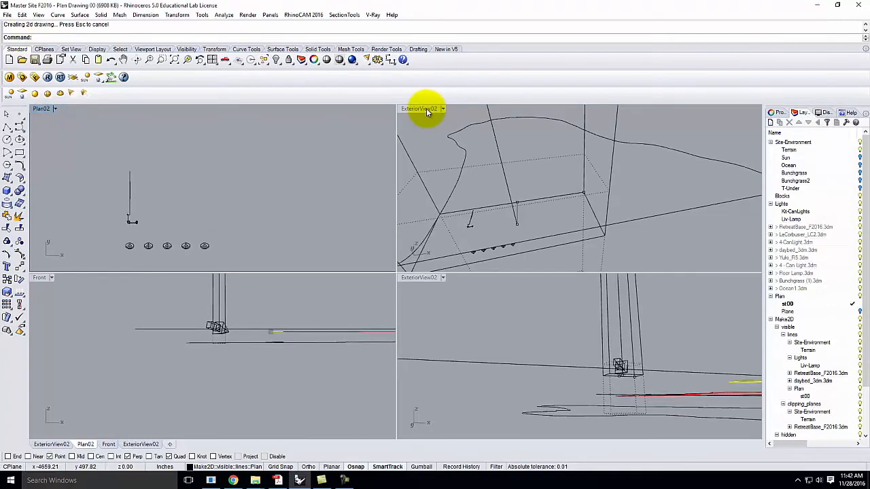
double_click(427, 109)
scroll(369, 258, "down", 10)
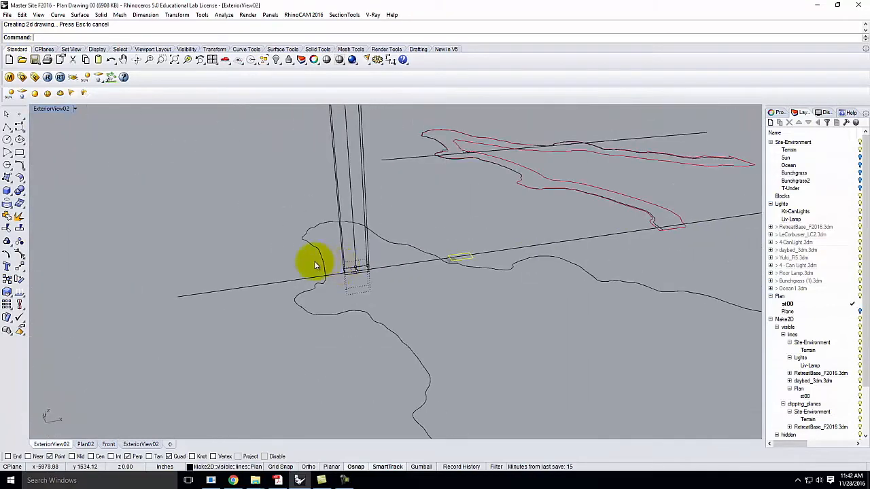
scroll(353, 274, "up", 3)
scroll(353, 273, "up", 3)
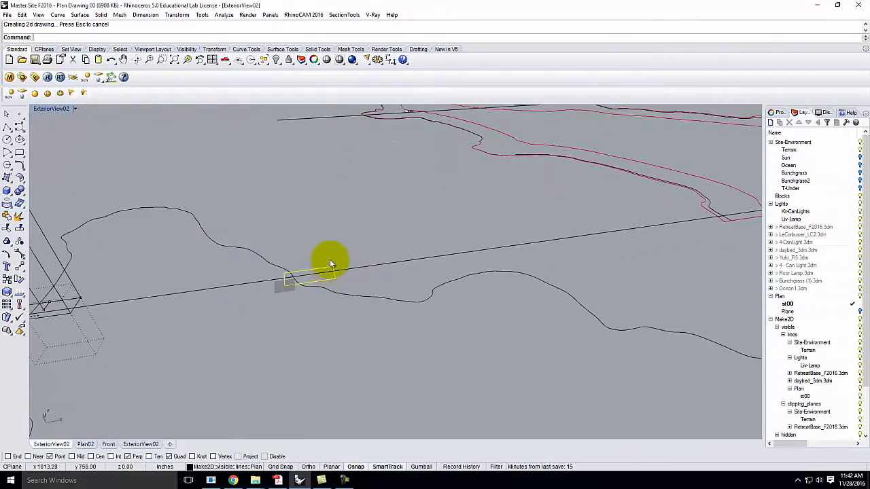
scroll(340, 247, "down", 3)
scroll(322, 283, "up", 1)
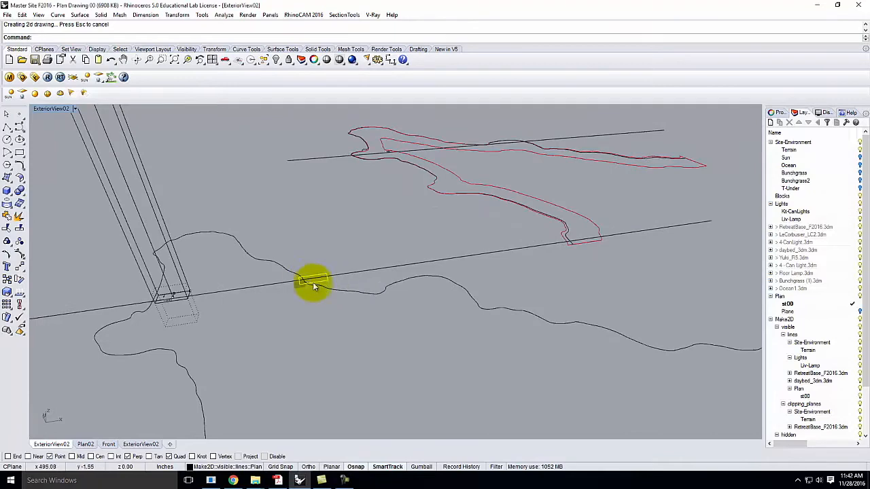
scroll(312, 286, "up", 2)
scroll(337, 281, "down", 3)
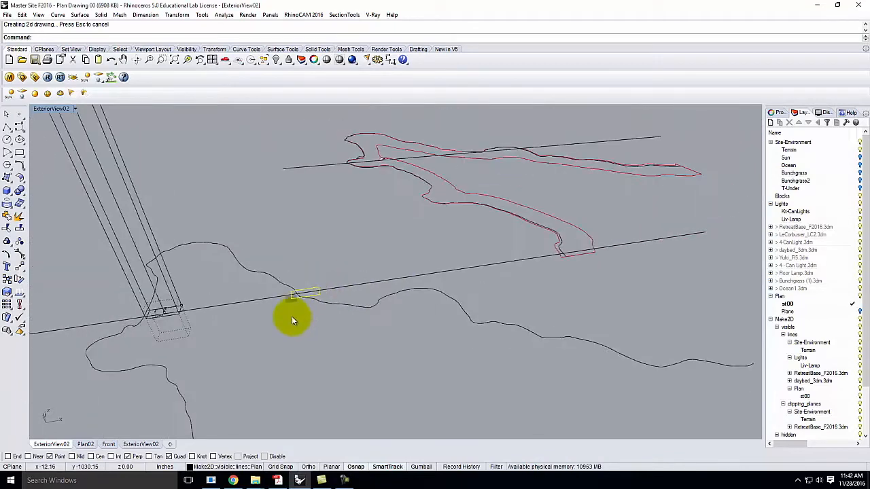
left_click(313, 274)
left_click(299, 304)
key("Delete")
Generate a Make2D of the camera-frame rectangle together with the long site outline curve from Plan02, and inspect it in the four-viewport layout
scroll(240, 316, "up", 2)
left_click(187, 329)
left_click(226, 318)
left_click(262, 340)
double_click(44, 110)
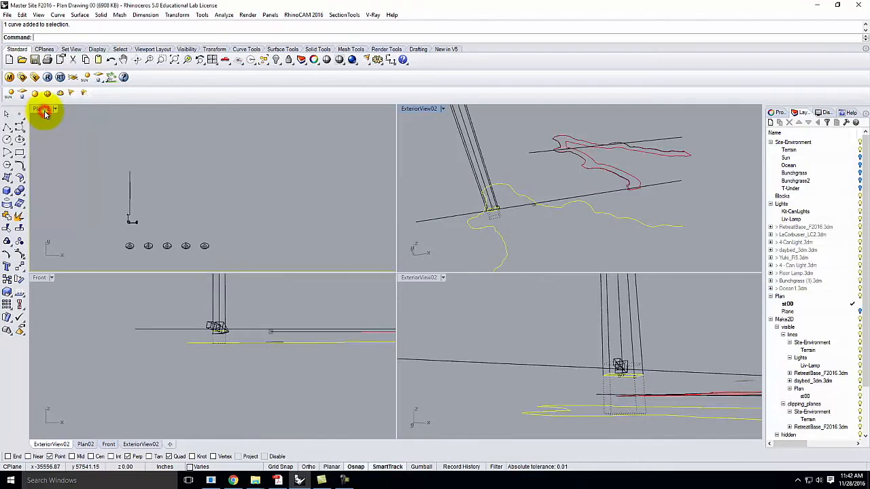
double_click(45, 109)
key("Return")
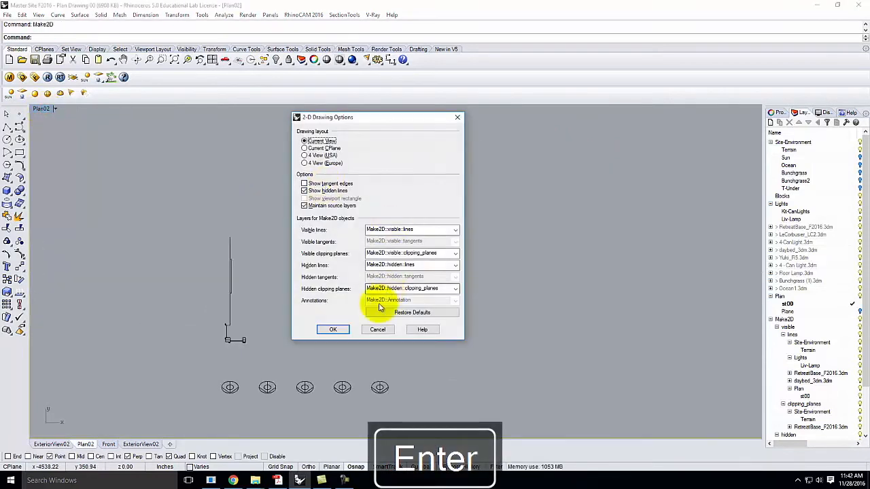
left_click(333, 329)
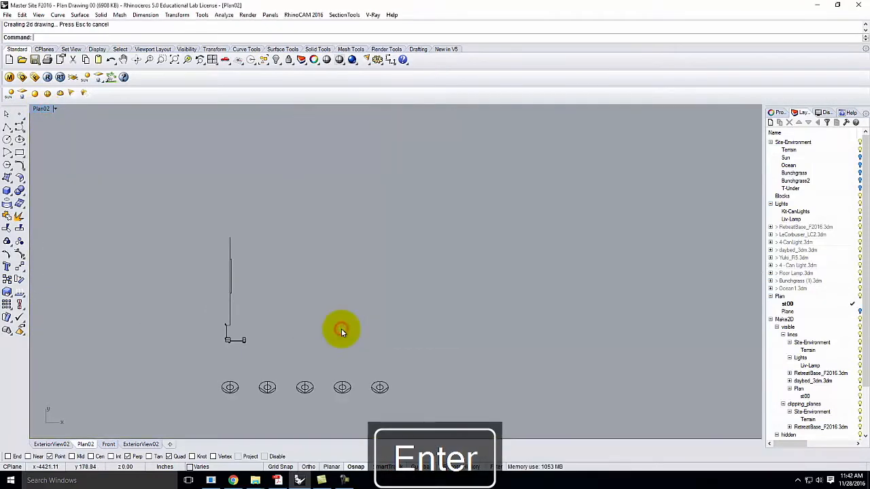
double_click(40, 108)
scroll(573, 140, "up", 3)
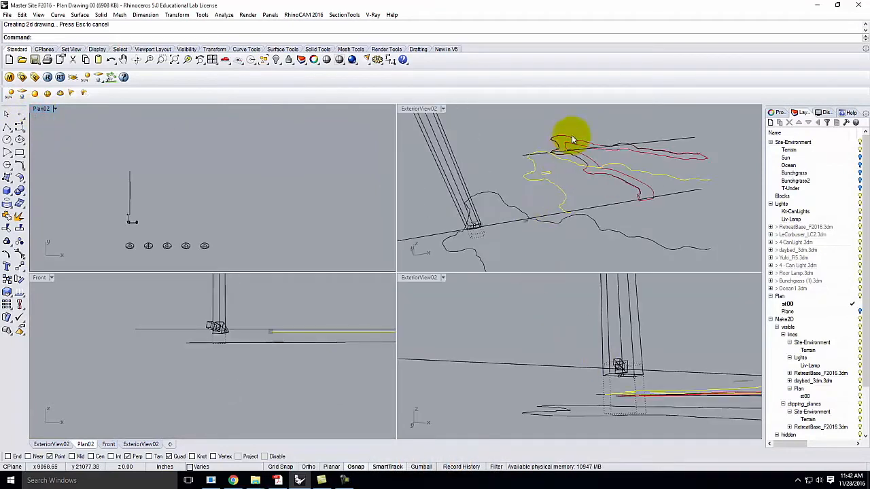
Move the new Make2D site outline and camera-frame rectangle so the outline's end aligns with the matching end of the red Make2D terrain outline
scroll(538, 185, "up", 2)
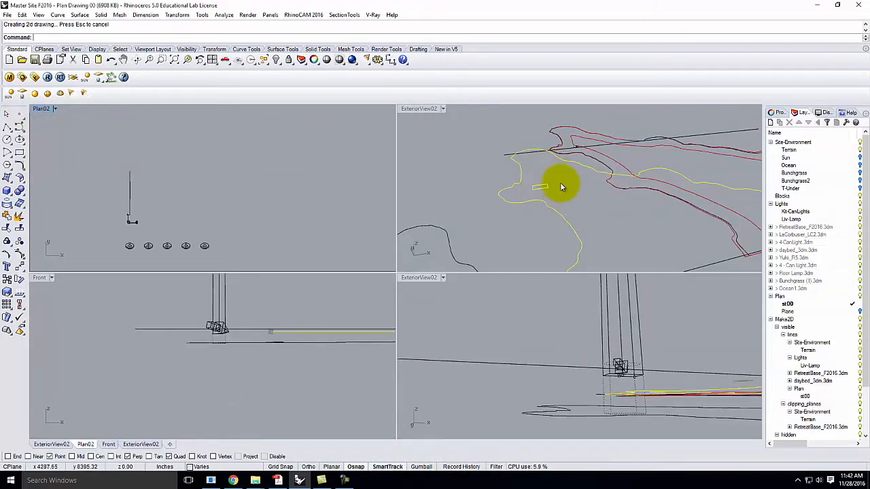
scroll(534, 201, "down", 2)
scroll(521, 194, "down", 3)
scroll(528, 198, "up", 3)
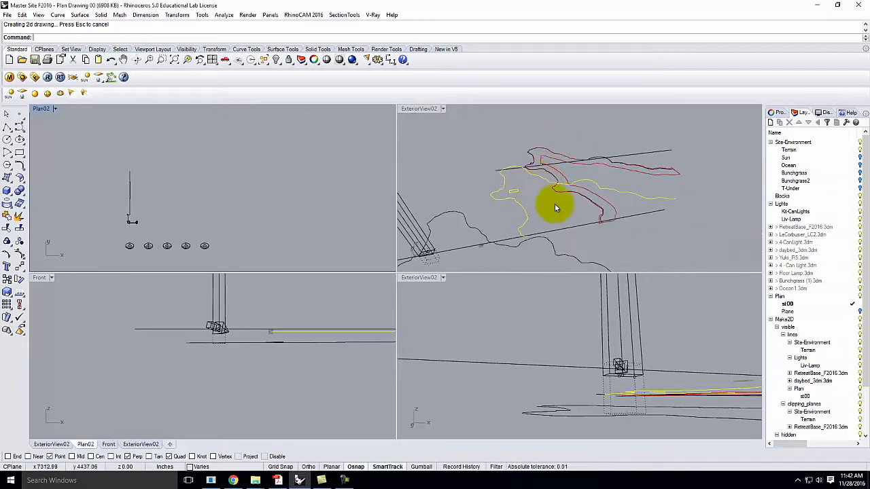
key("Return")
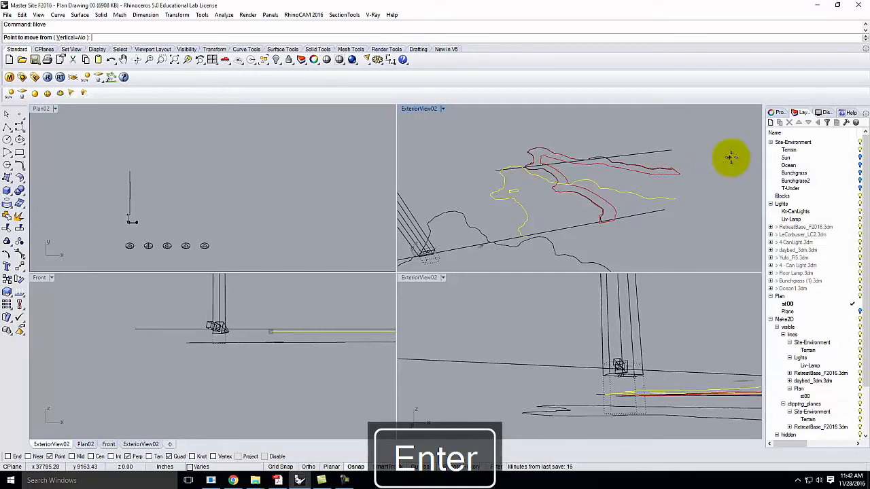
left_click(678, 198)
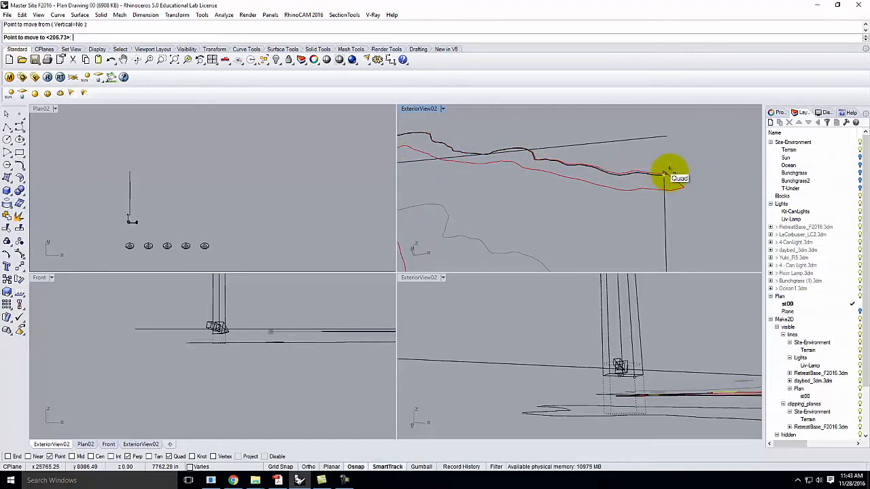
left_click(665, 174)
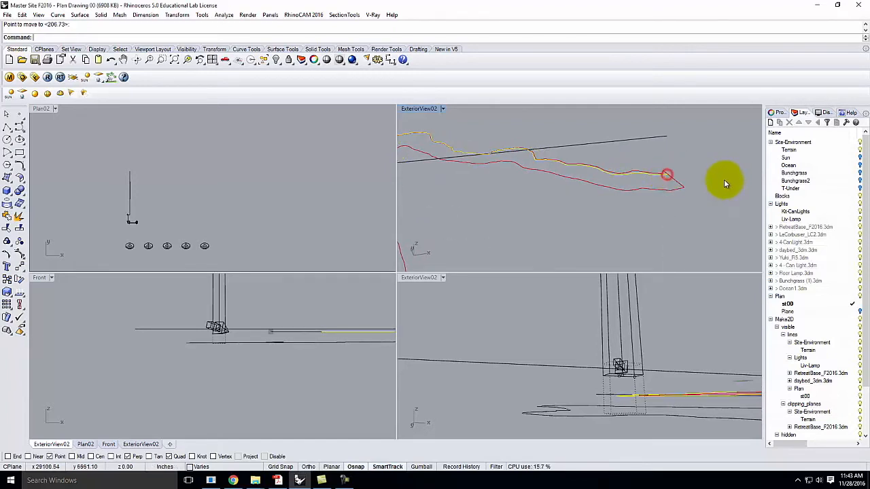
scroll(669, 207, "down", 4)
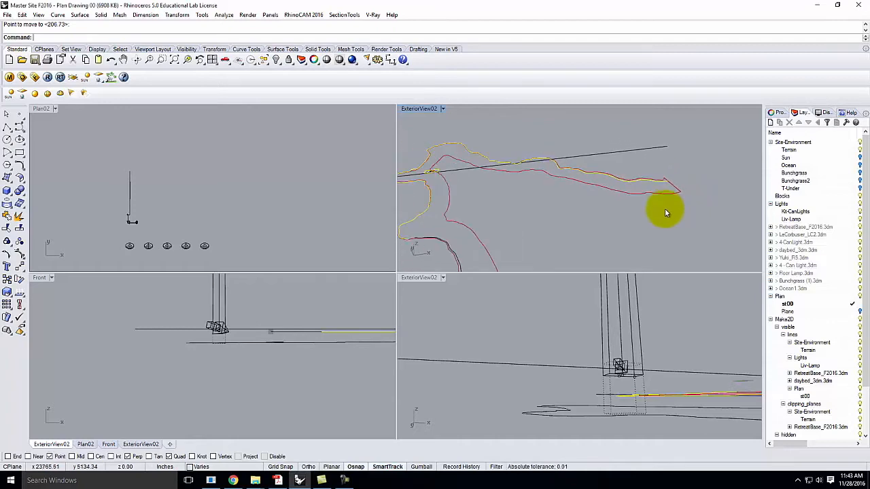
Using the camera-frame rectangle as the cutting edge, trim away the red inner terrain curve outside it in the maximized ExteriorView02
double_click(432, 109)
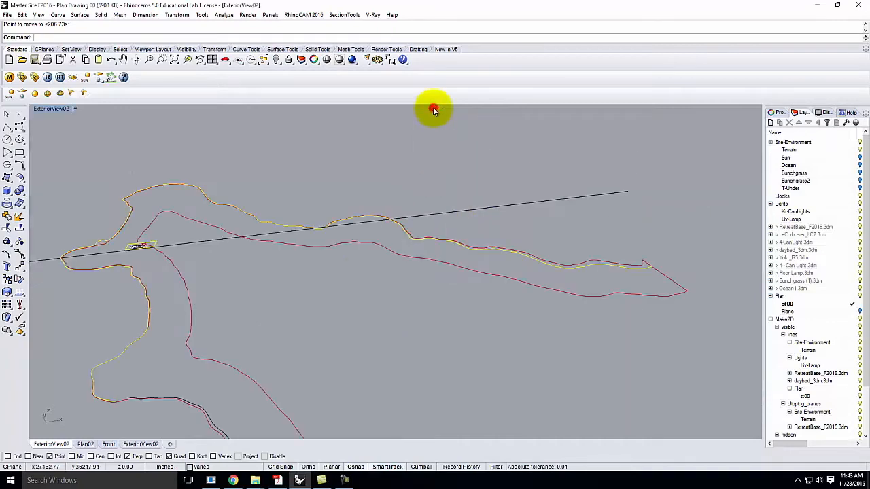
right_click_drag(342, 282, 248, 231)
scroll(334, 252, "up", 5)
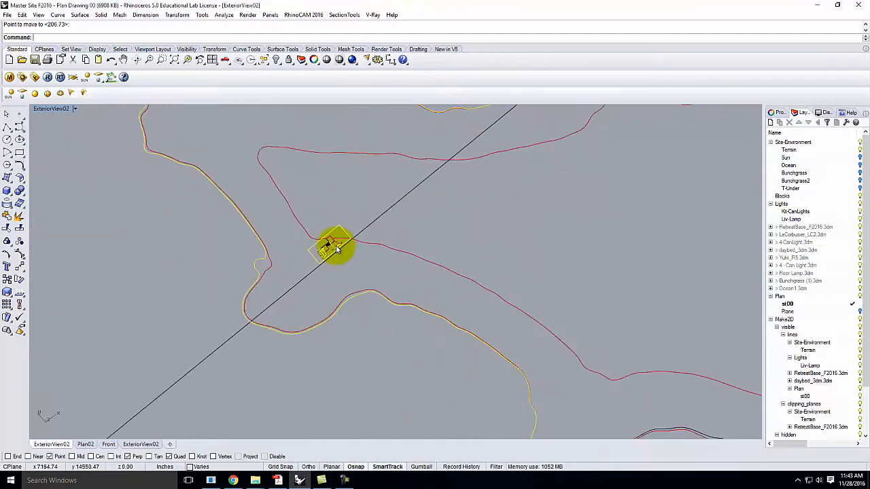
scroll(336, 250, "up", 2)
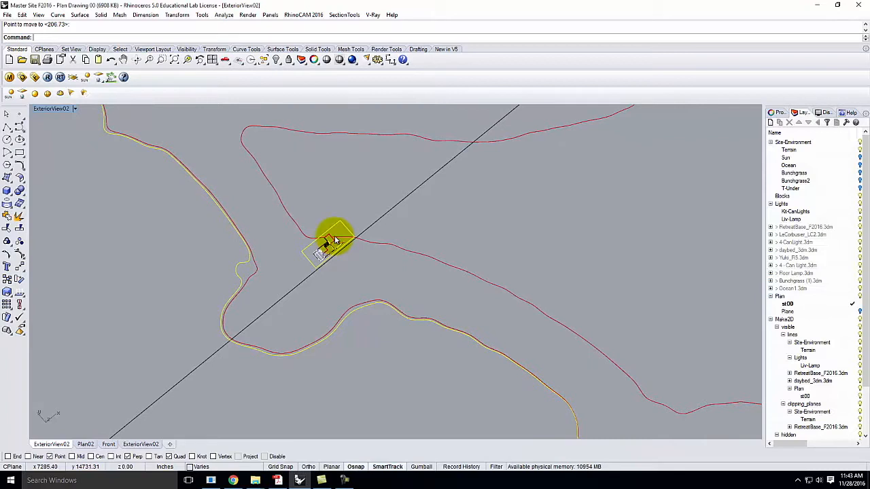
scroll(347, 238, "up", 1)
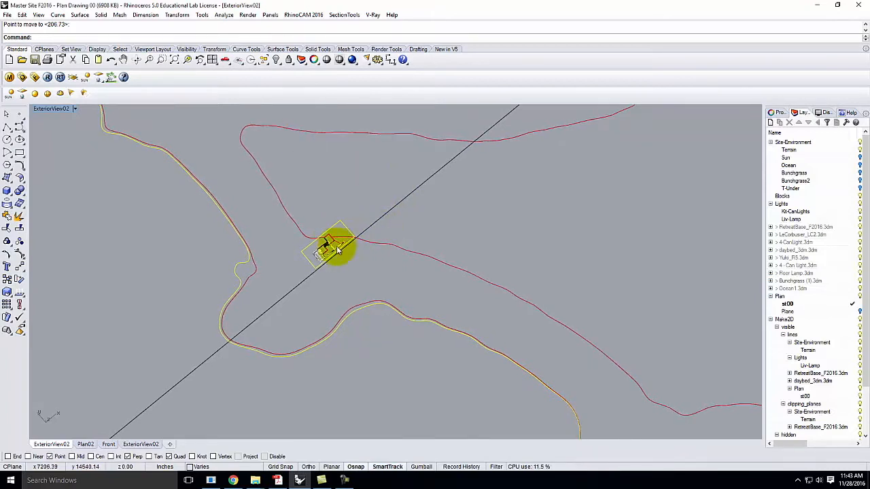
key("Escape")
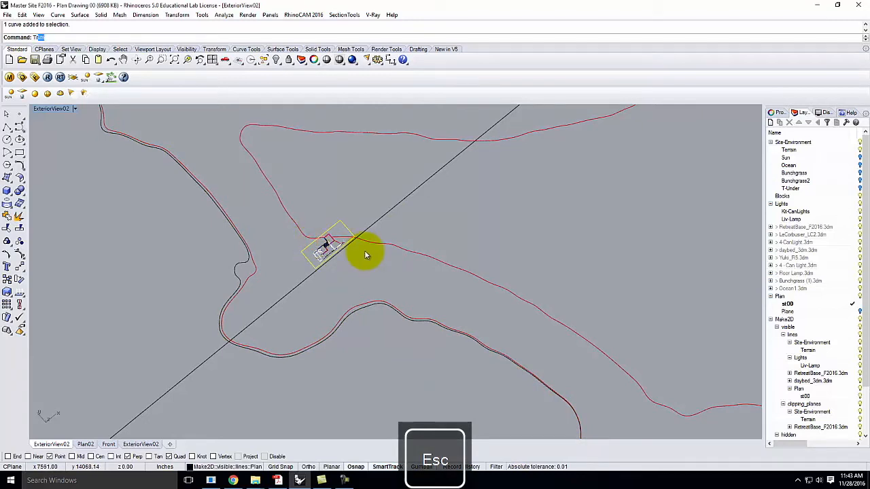
key("Return")
left_click(410, 255)
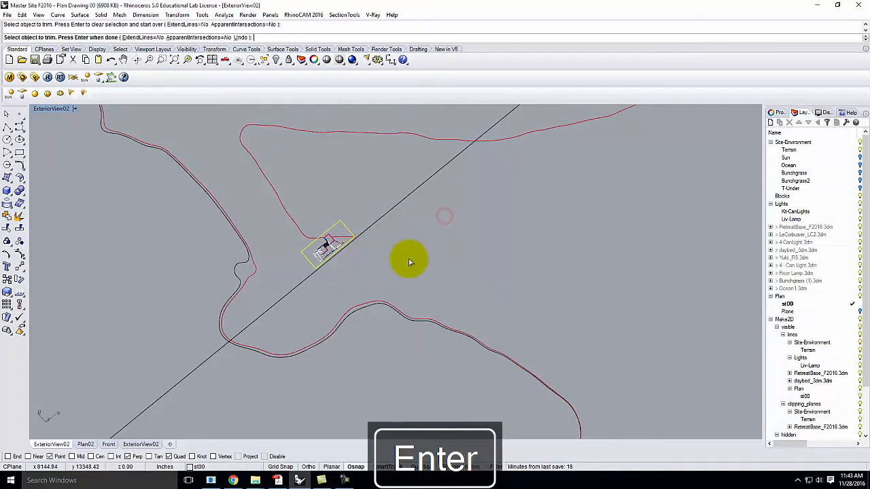
left_click(274, 211)
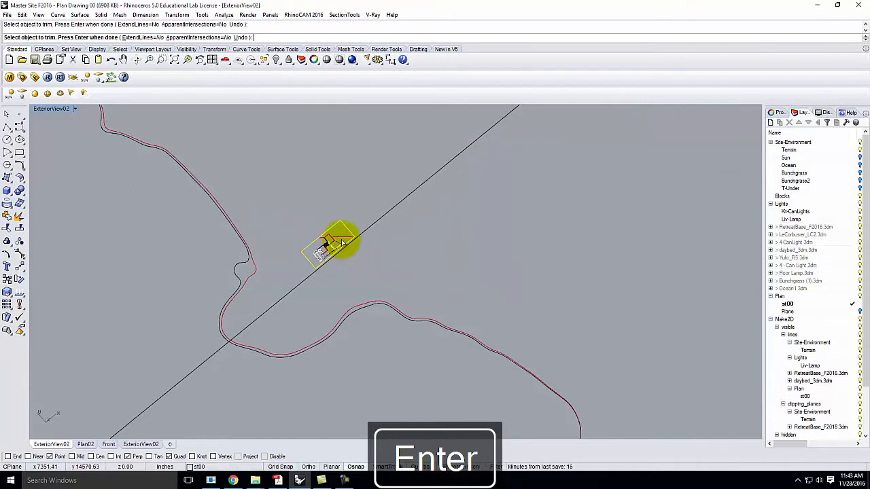
key("Escape")
Select the plan linework inside the camera-frame rectangle, zoom to the selection, and inspect the trimmed drawing at an angle
left_click_drag(399, 281, 383, 278)
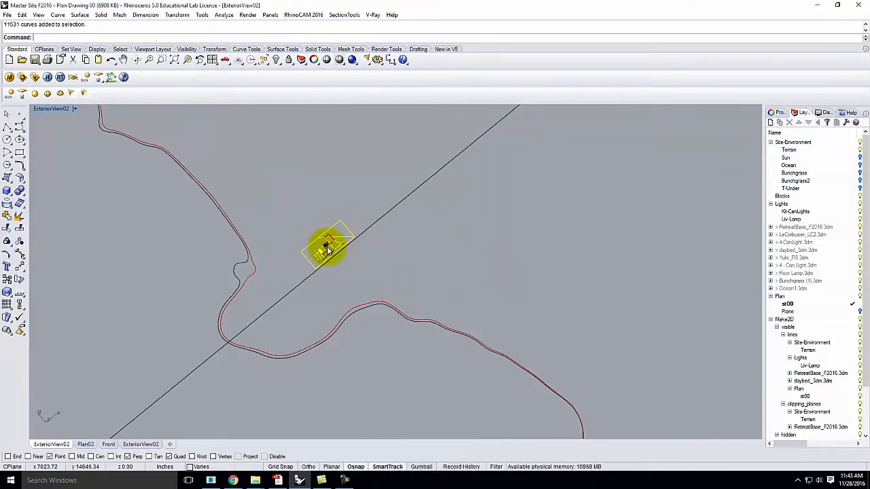
scroll(335, 246, "up", 10)
scroll(338, 249, "down", 5)
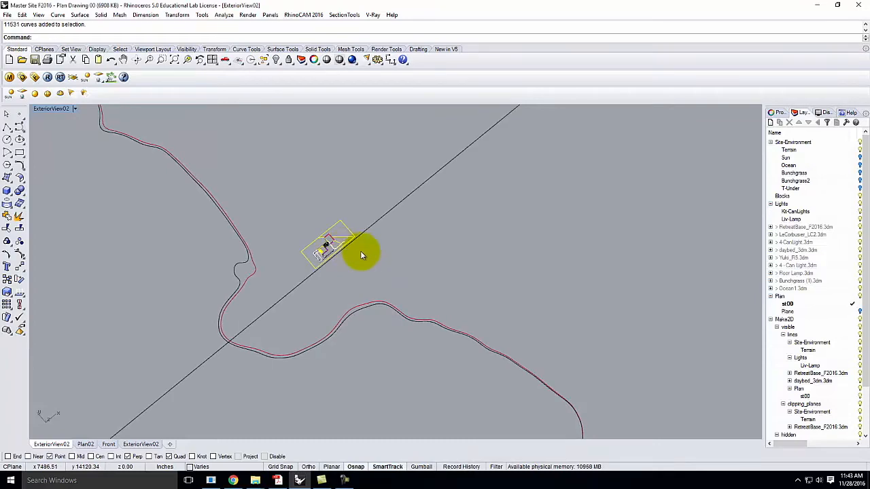
type("z")
key("Return")
type("s")
key("Return")
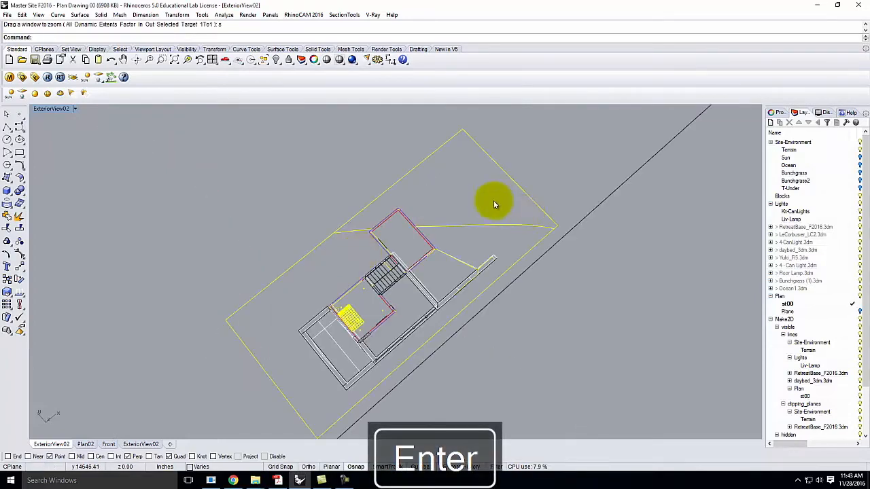
scroll(571, 285, "down", 3)
right_click_drag(589, 301, 485, 279)
scroll(485, 279, "up", 5)
key("Escape")
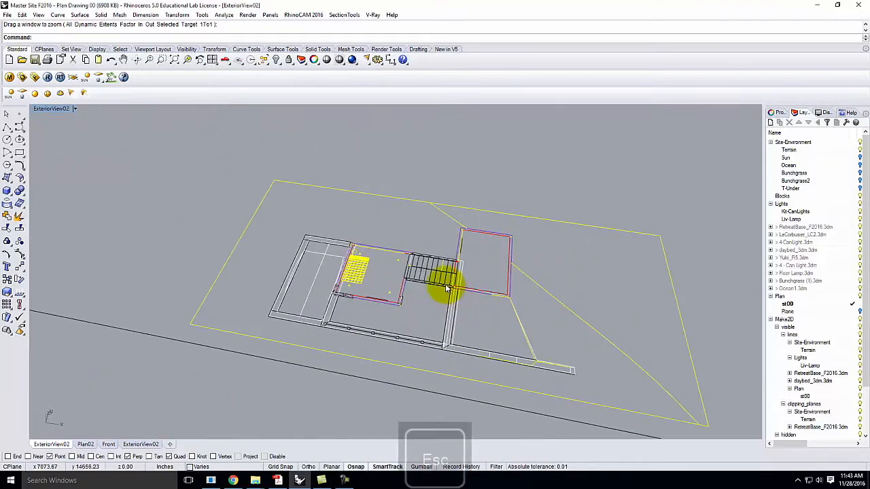
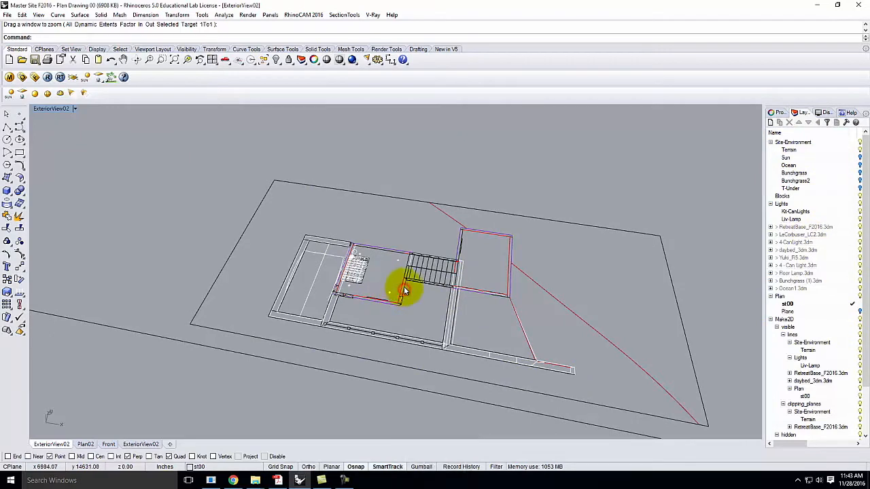
Collapse the Site-Environment, Plan and Make2D layer groups and select all objects on the Make2D sublayers
left_click(771, 143)
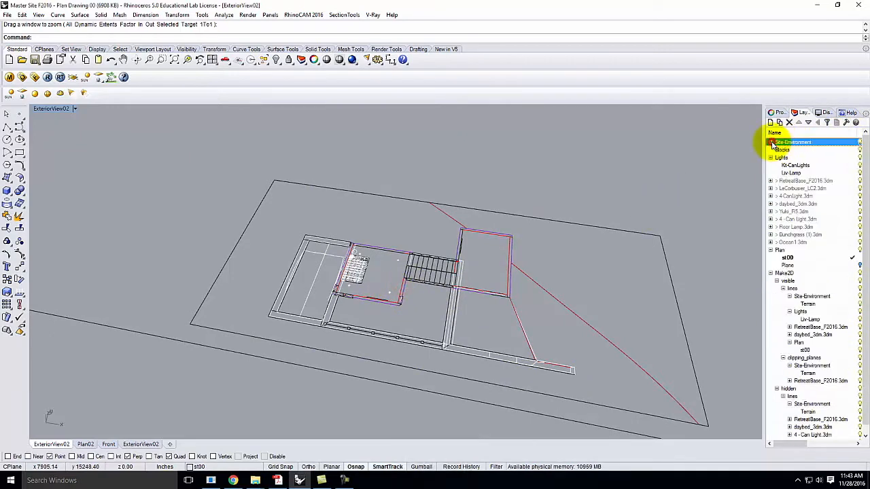
left_click(771, 251)
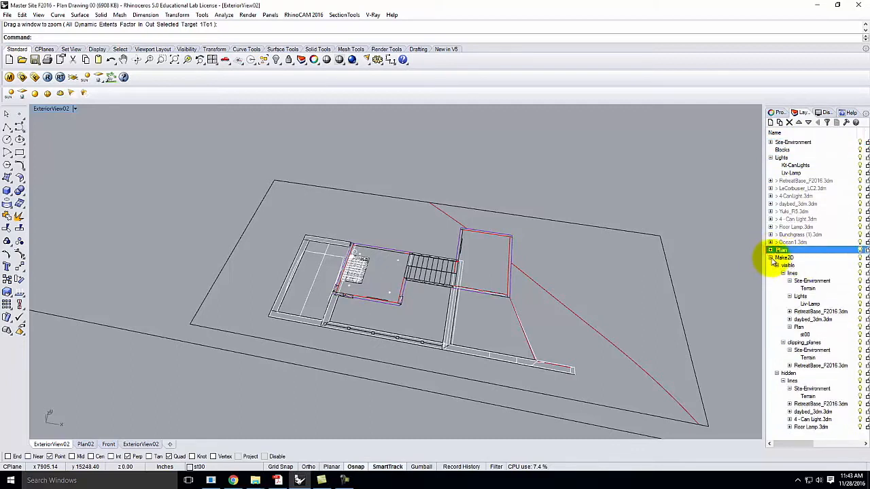
left_click(771, 258)
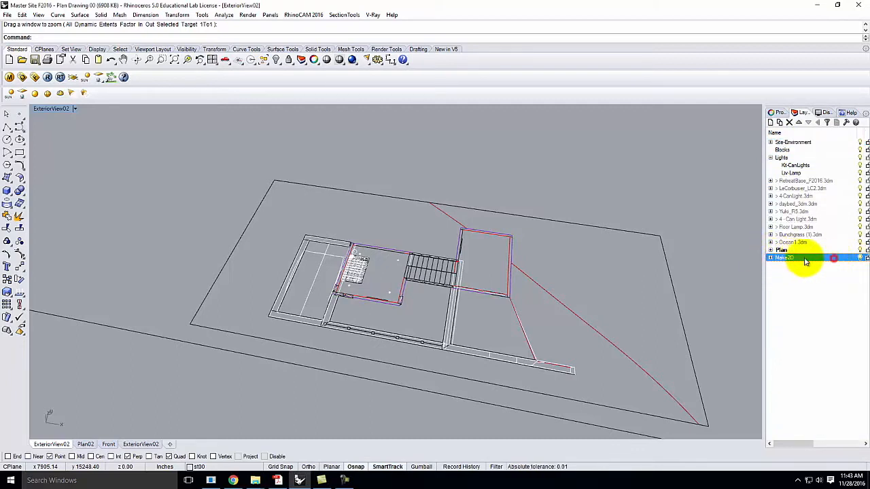
right_click(798, 261)
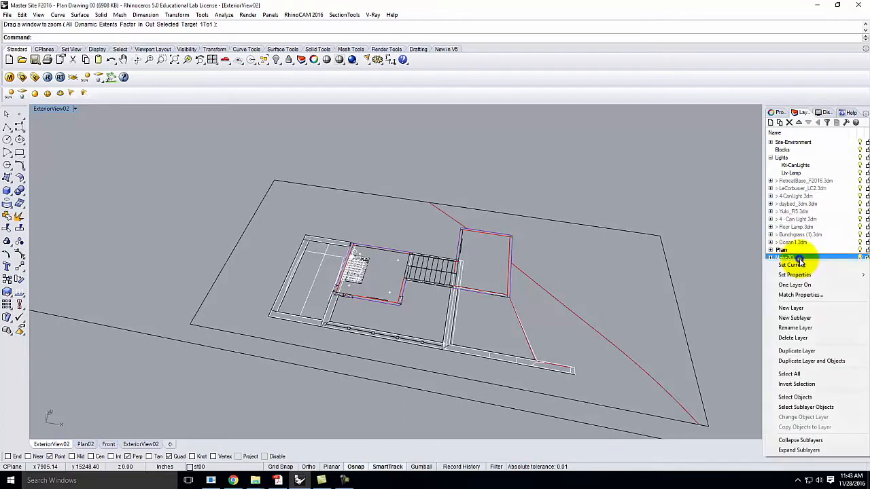
left_click(819, 408)
scroll(292, 281, "down", 3)
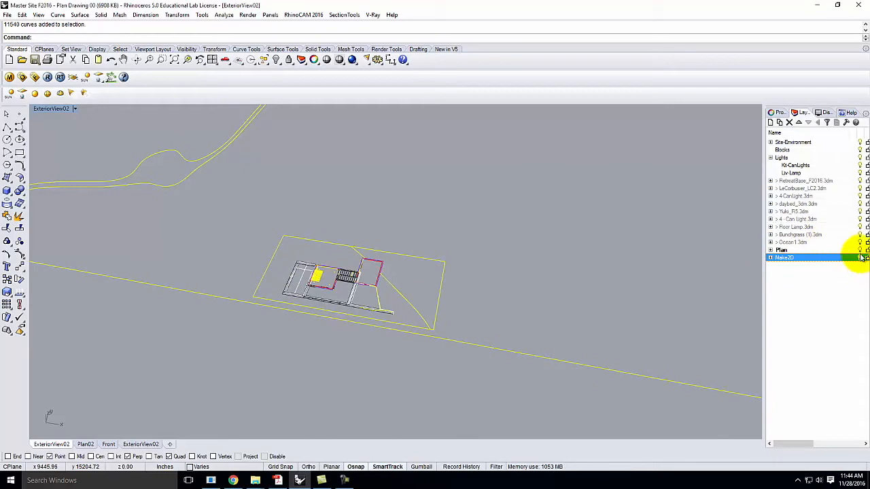
Expand the Site-Environment and RetreatBase_F2016.3dm layer groups and unlock the Artist Retreat and Slender_Window01 layers
left_click(771, 143)
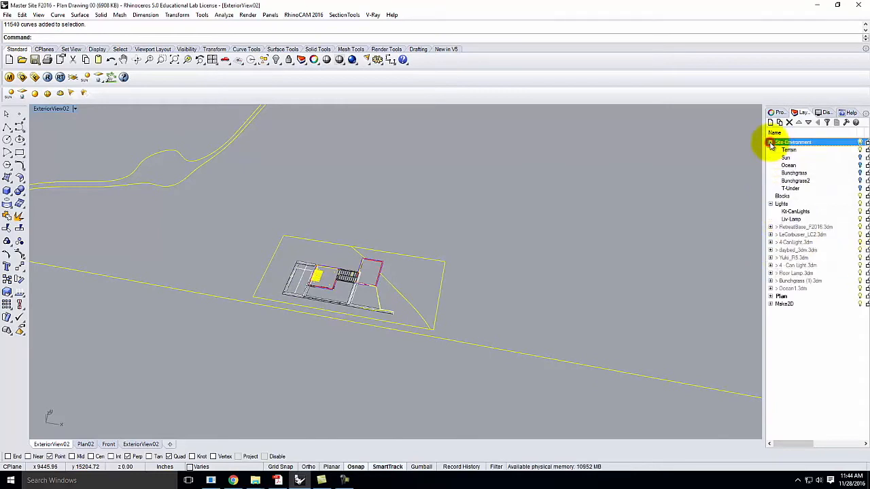
left_click(771, 228)
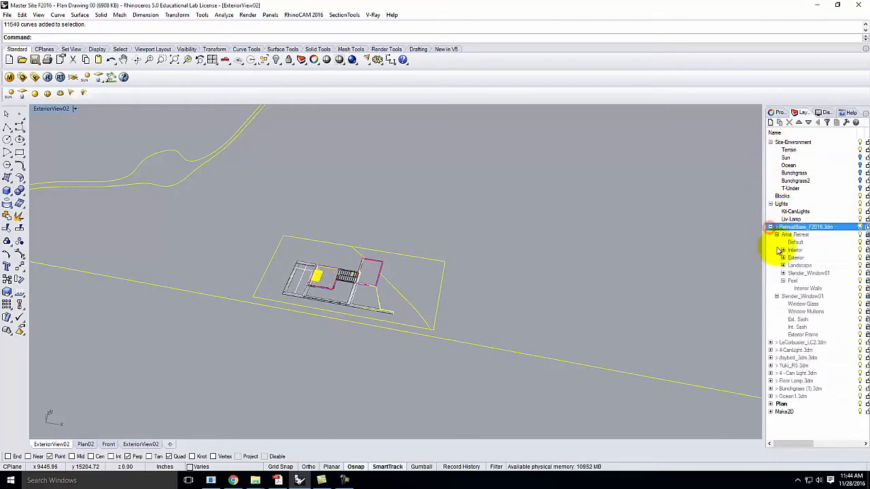
scroll(781, 332, "right", 2)
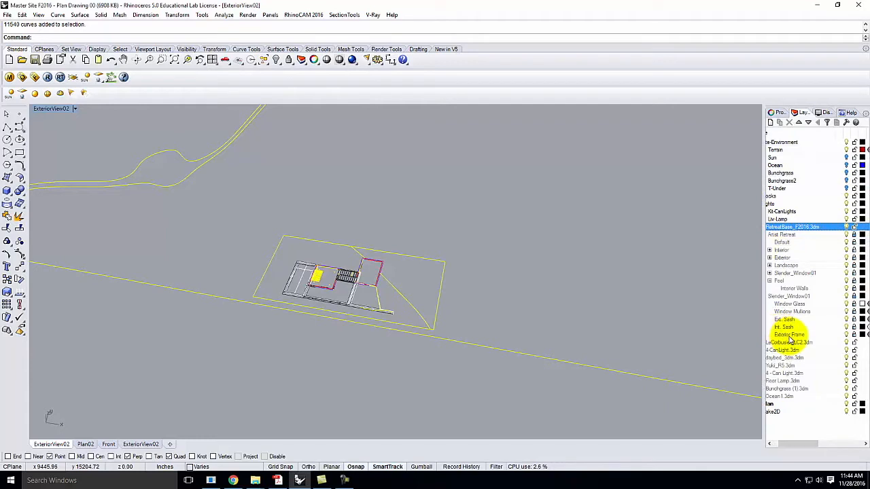
left_click(852, 235)
left_click(849, 297)
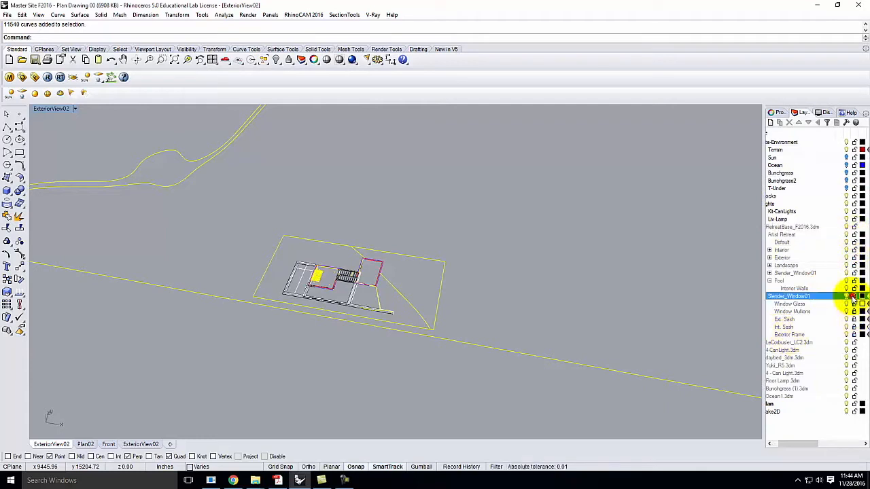
left_click_drag(800, 443, 764, 443)
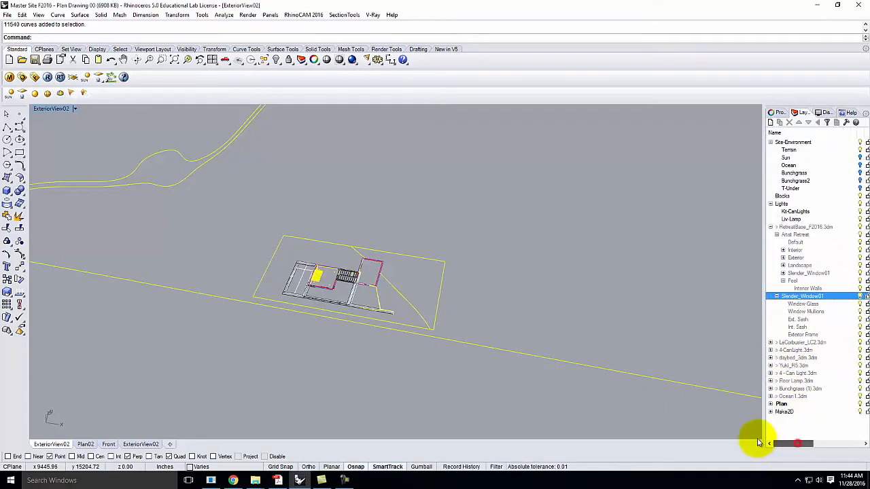
Expand the Interior layer and the linked chair, can light, daybed, floor lamp and bunchgrass layer groups to review their sublayers
left_click(784, 252)
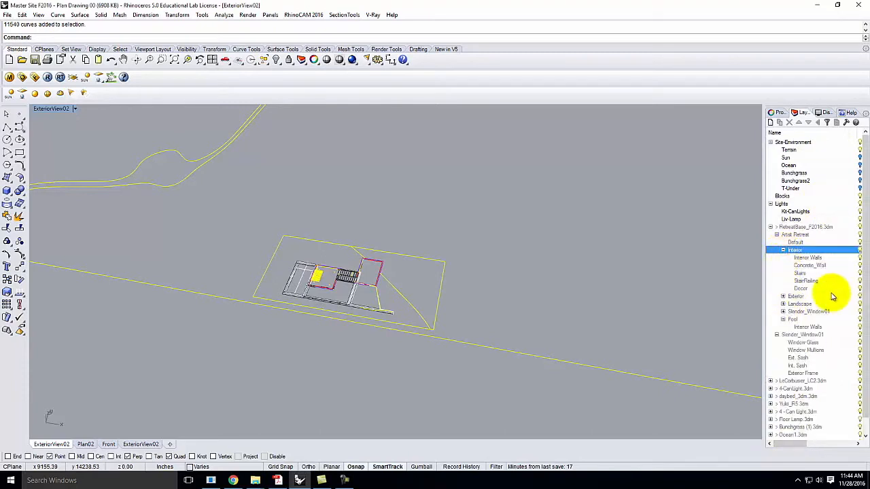
scroll(828, 294, "down", 1)
left_click(771, 366)
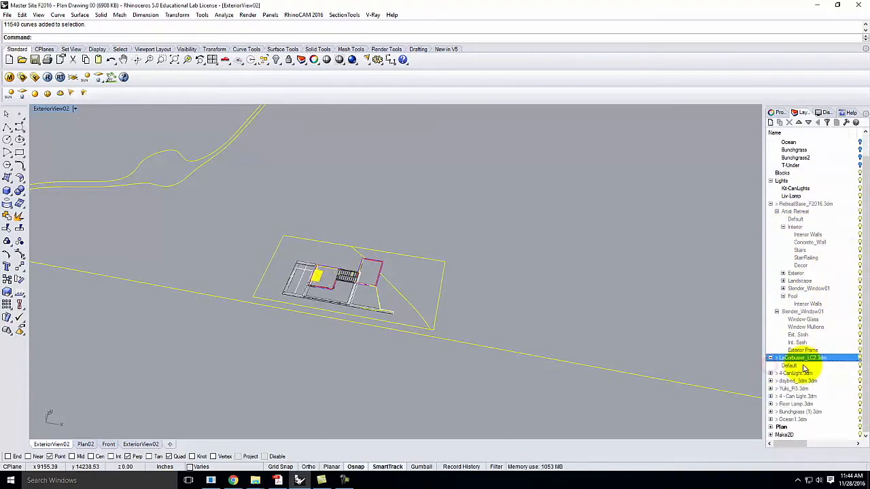
left_click(771, 374)
scroll(775, 395, "down", 1)
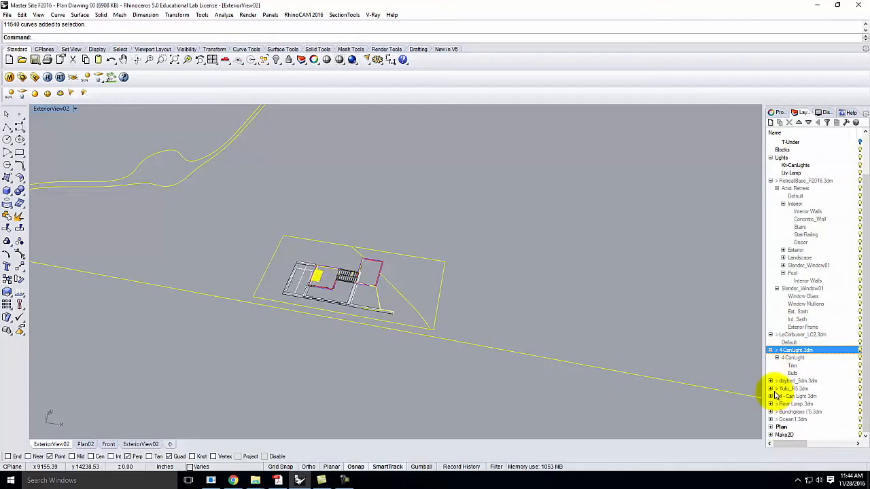
left_click(772, 382)
left_click(771, 396)
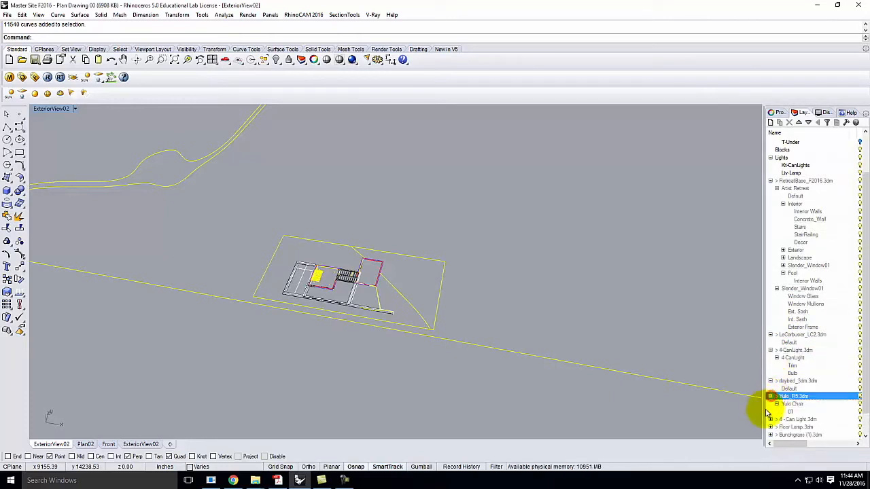
scroll(775, 400, "down", 1)
left_click(774, 397)
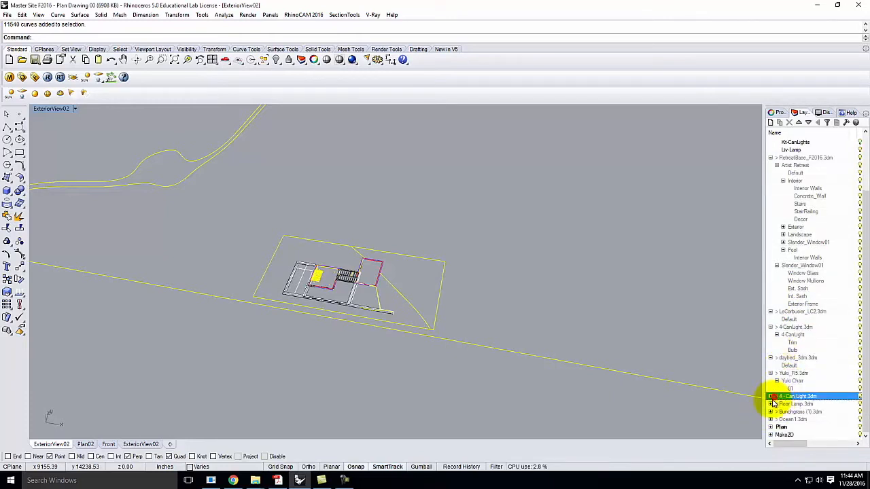
left_click(771, 404)
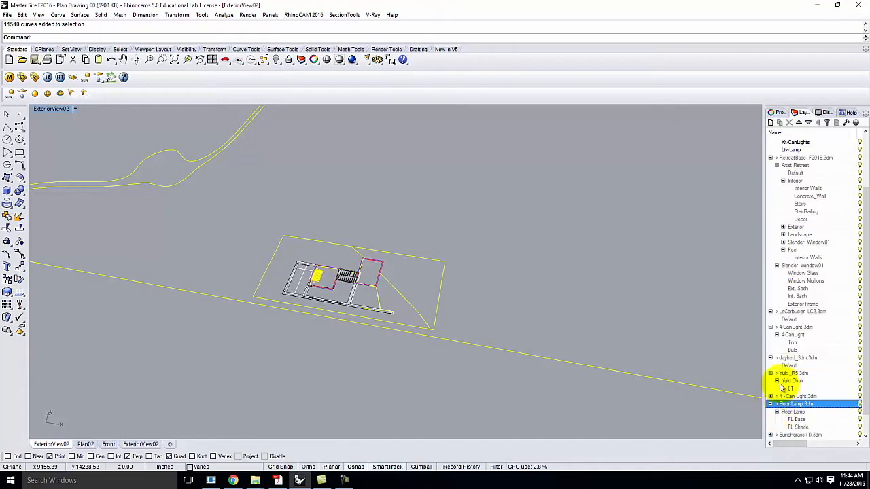
scroll(778, 417, "down", 1)
left_click(776, 413)
scroll(651, 311, "down", 3)
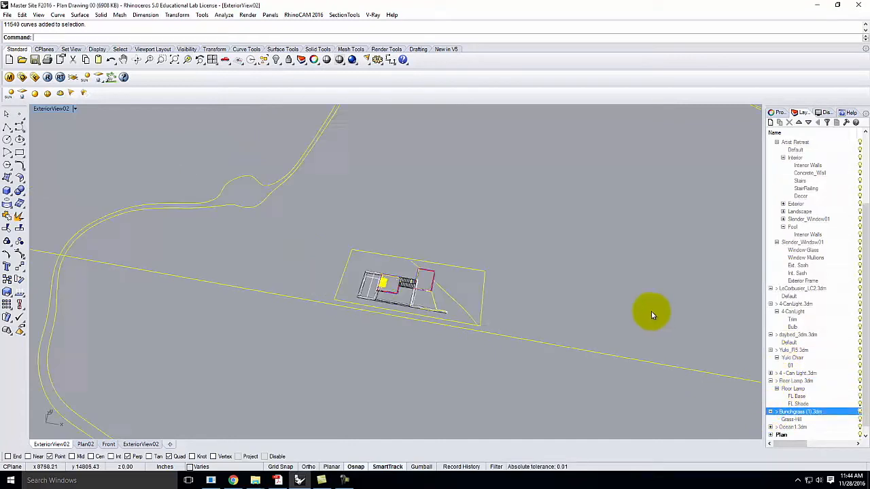
Reselect the Make2D curves and zoom in on the building plan to check which linework is left out
left_click(575, 235)
left_click_drag(457, 331, 459, 327)
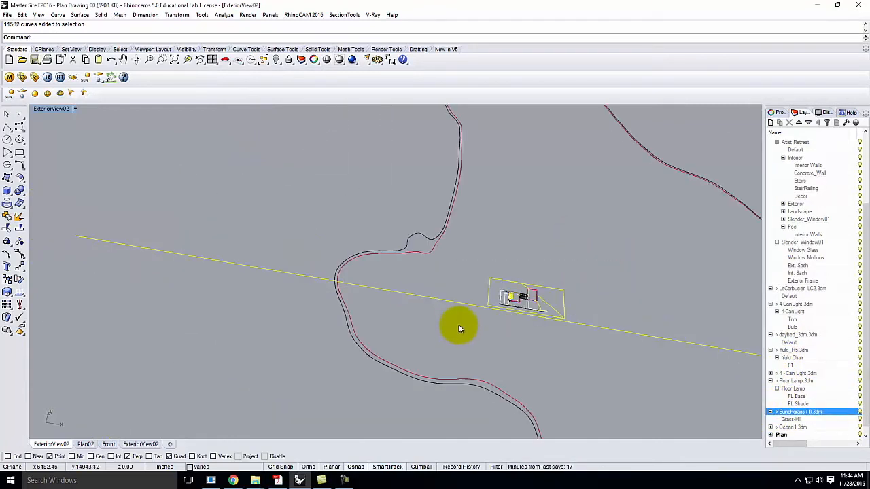
scroll(517, 295, "up", 4)
key("Escape")
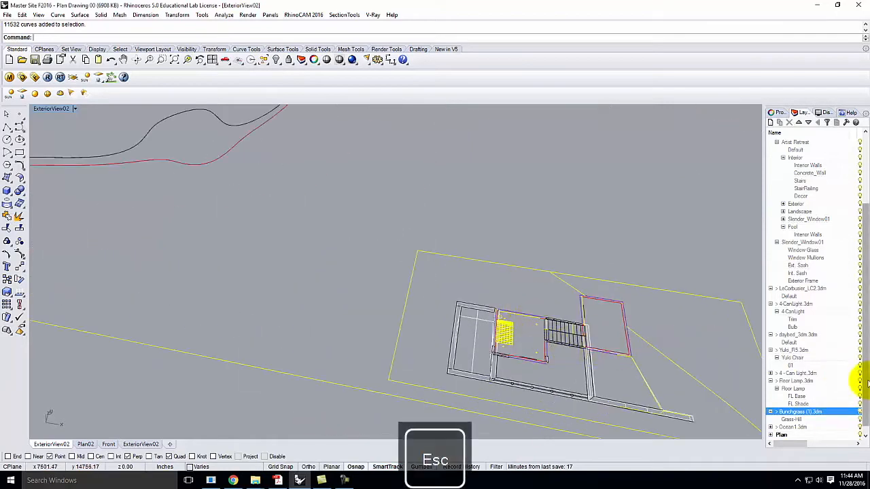
Expand the Plan and Ocean1.3dm layer groups and the Artist Retreat's Exterior, Landscape and Slender_Window01 sublayers
left_click_drag(864, 352, 868, 400)
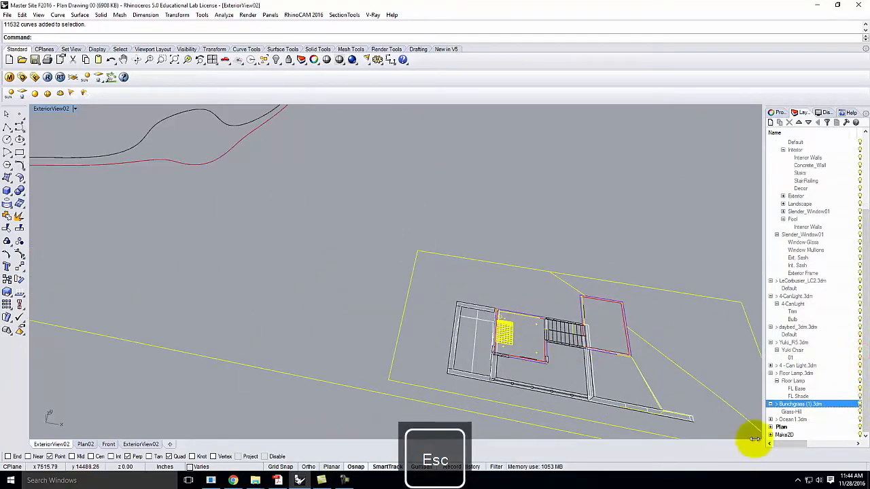
left_click(781, 435)
left_click(771, 428)
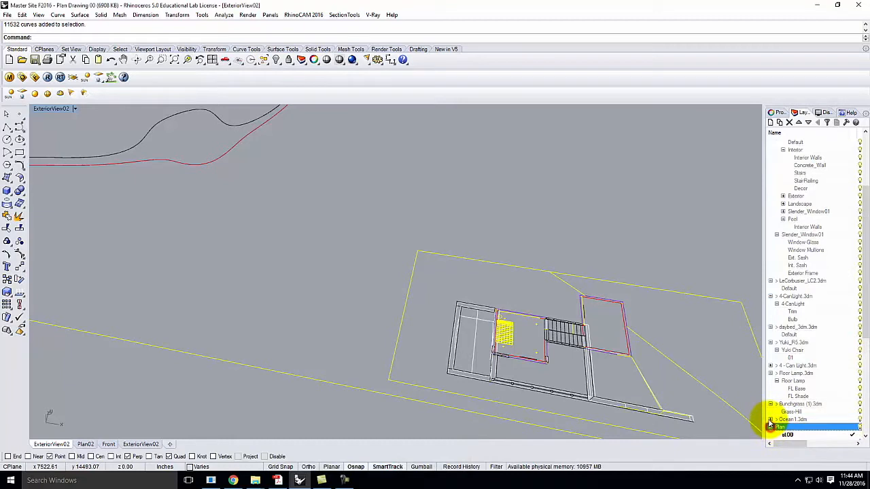
left_click(771, 420)
scroll(816, 320, "up", 3)
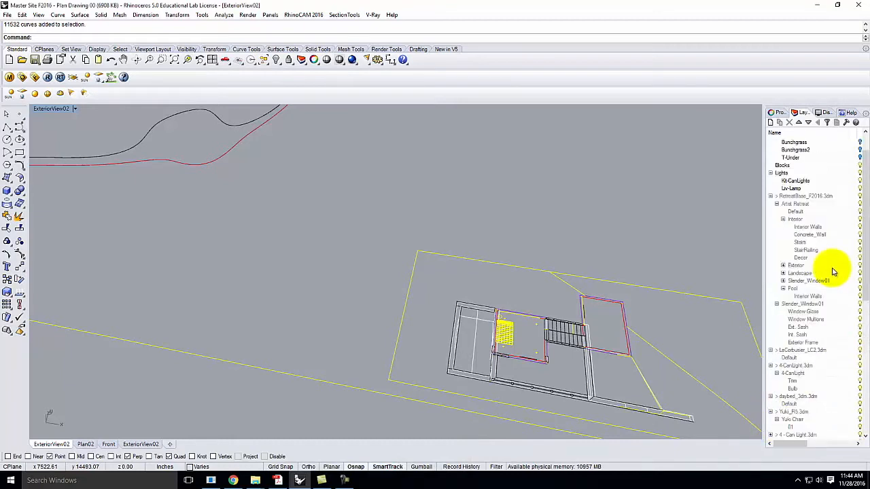
left_click(783, 266)
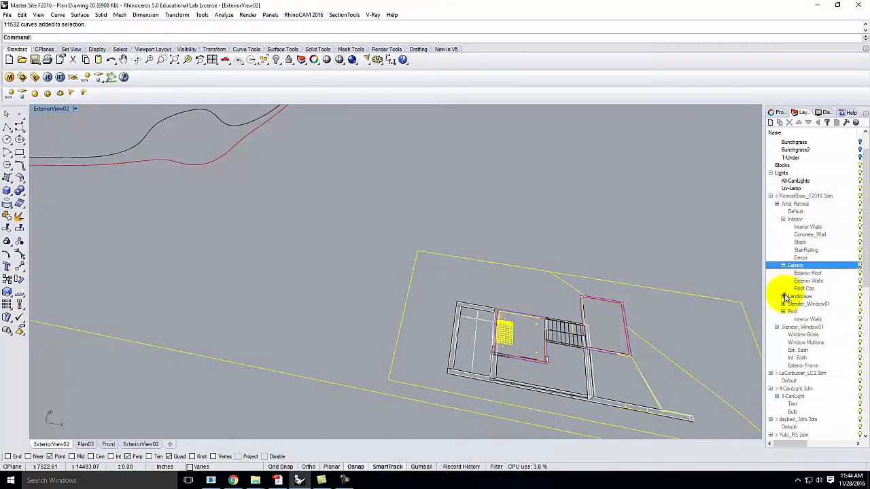
left_click(785, 297)
left_click(783, 335)
Expand the RetreatBase_F2016.3dm group under Make2D's visible lines and widen the layer list to show the lock column
left_click_drag(863, 211, 863, 380)
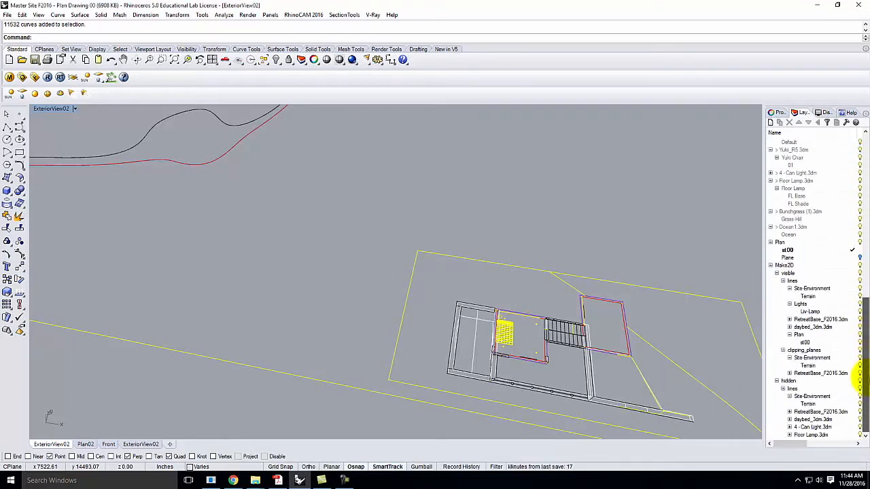
left_click(789, 320)
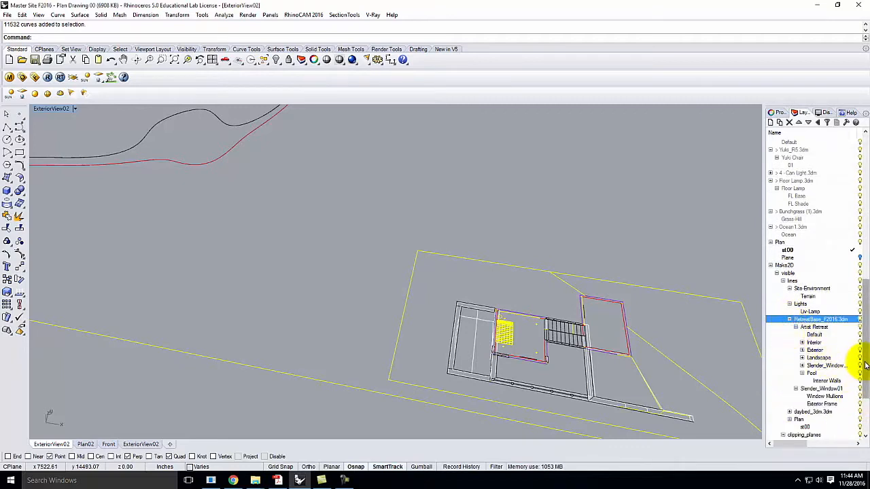
scroll(863, 367, "down", 1)
left_click_drag(764, 267, 727, 272)
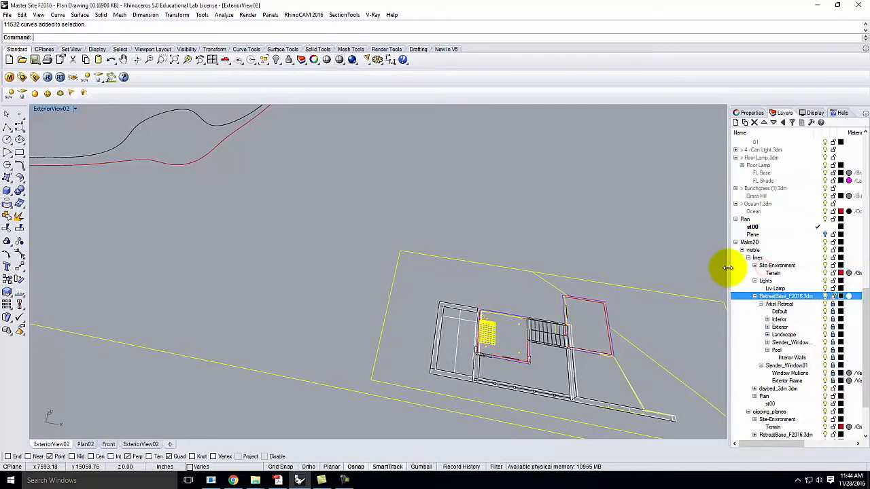
Unlock the Artist Retreat and Slender_Window01 layers and their listed sublayers under the visible lines' RetreatBase_F2016.3dm group
left_click(837, 304)
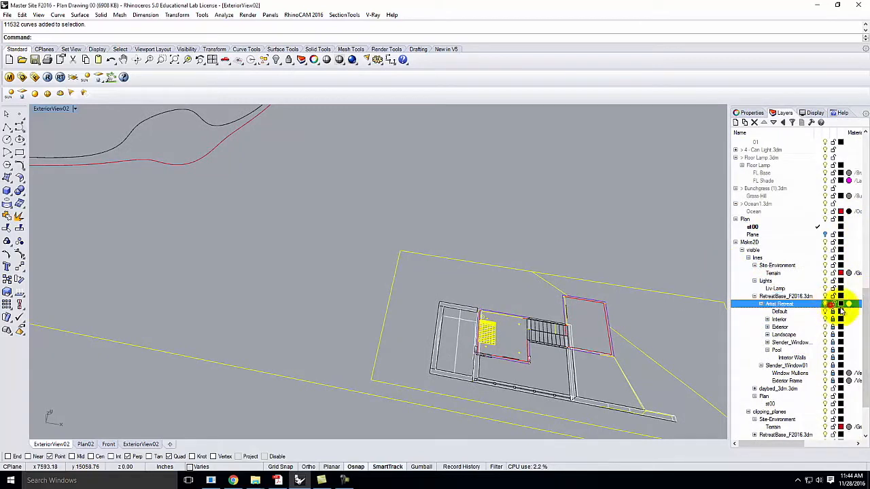
left_click(833, 312)
left_click(833, 319)
left_click(833, 327)
left_click(832, 336)
left_click(833, 343)
left_click(832, 350)
left_click(832, 358)
left_click(832, 366)
left_click(832, 373)
left_click(832, 381)
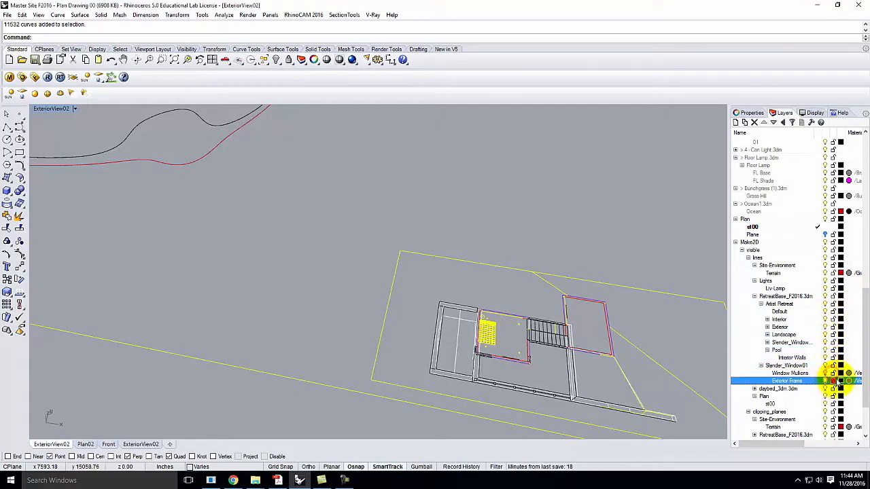
Reselect the plan curves with a window around the building, including the newly unlocked linework
left_click_drag(864, 306, 865, 381)
left_click(544, 233)
left_click_drag(334, 194, 714, 429)
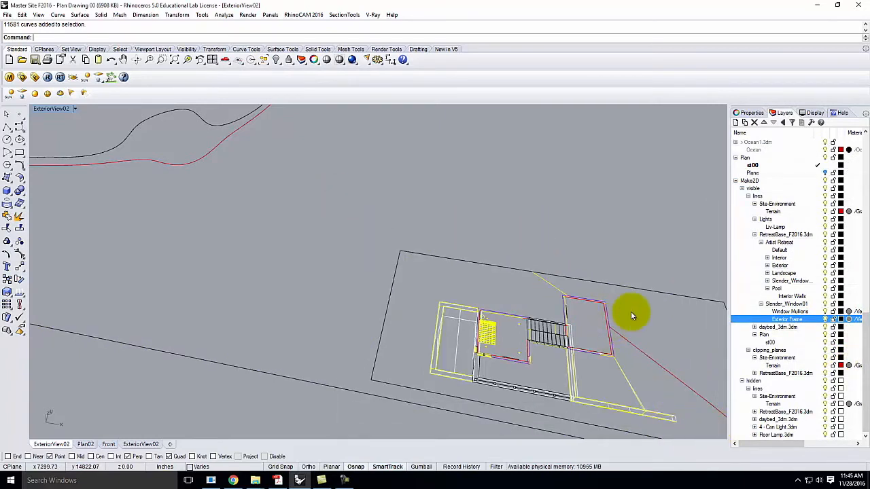
Expand RetreatBase_F2016.3dm under clipping_planes and unlock its Artist Retreat and Slender_Window01 layers, including Int. Sash and Exterior Frame
left_click(754, 373)
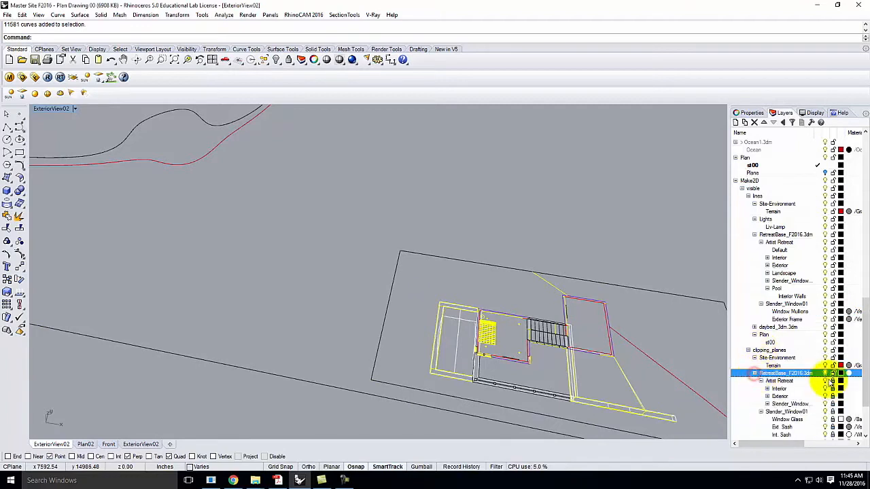
left_click(833, 382)
left_click(833, 390)
left_click(833, 397)
left_click(833, 404)
left_click(833, 413)
left_click(834, 405)
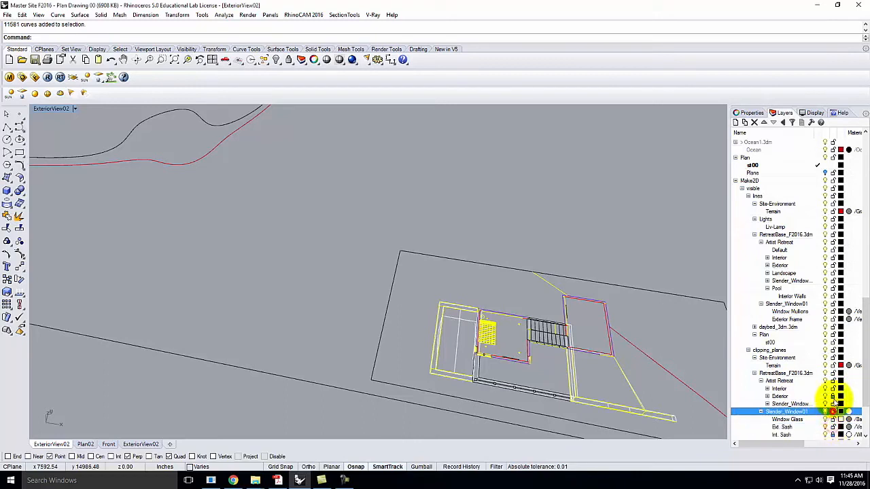
left_click(833, 396)
left_click(833, 435)
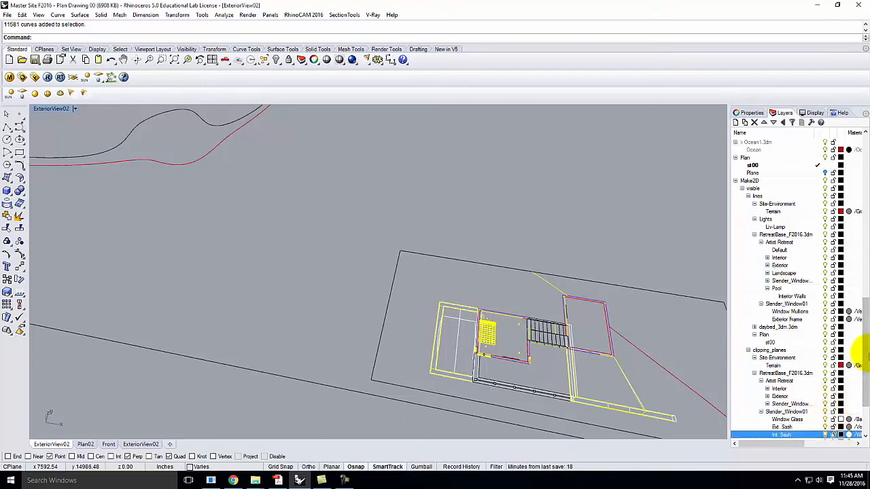
scroll(858, 387, "down", 3)
left_click(833, 373)
Select the plan linework again with a window enclosing the whole camera-frame rectangle
left_click(618, 247)
scroll(340, 231, "down", 5)
left_click_drag(343, 212, 508, 349)
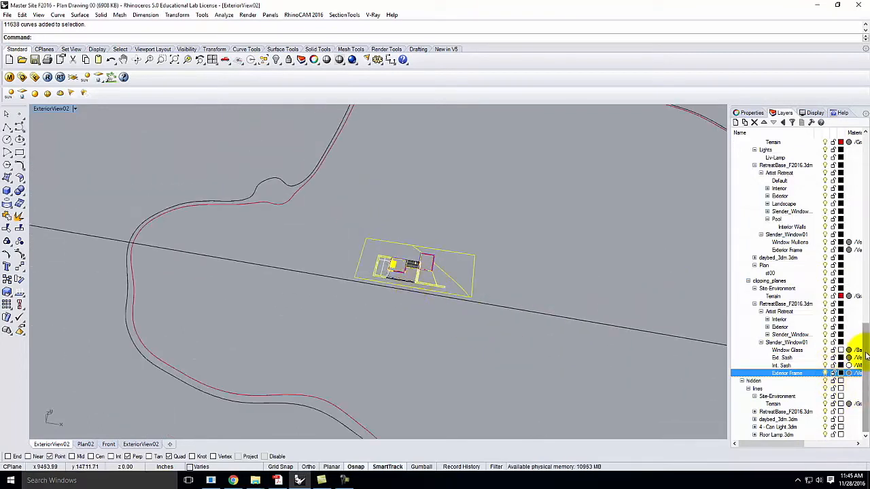
Expand RetreatBase_F2016.3dm under the hidden lines, unlock its Artist Retreat and Slender_Window01 sublayers, and reselect the drawing curves
left_click(753, 412)
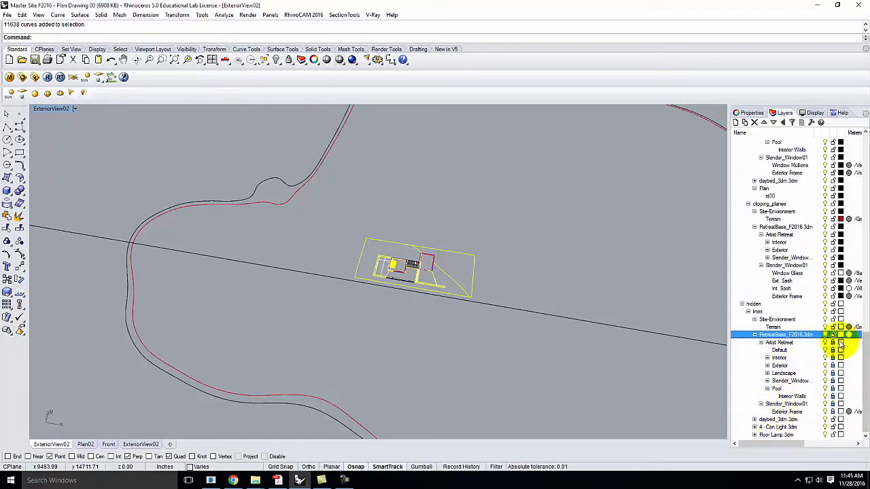
left_click(833, 350)
left_click(833, 357)
left_click(832, 365)
left_click(833, 373)
left_click(834, 380)
left_click(834, 389)
left_click(833, 396)
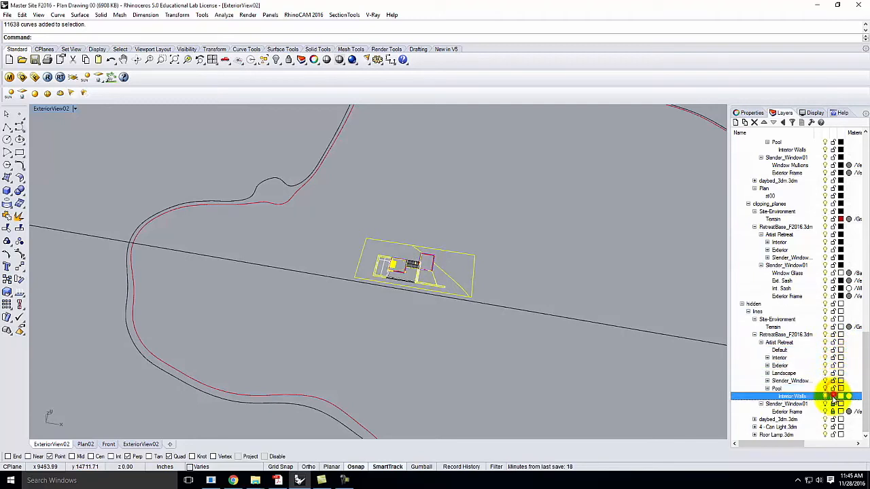
left_click(834, 404)
left_click(834, 412)
left_click(577, 259)
right_click(520, 225)
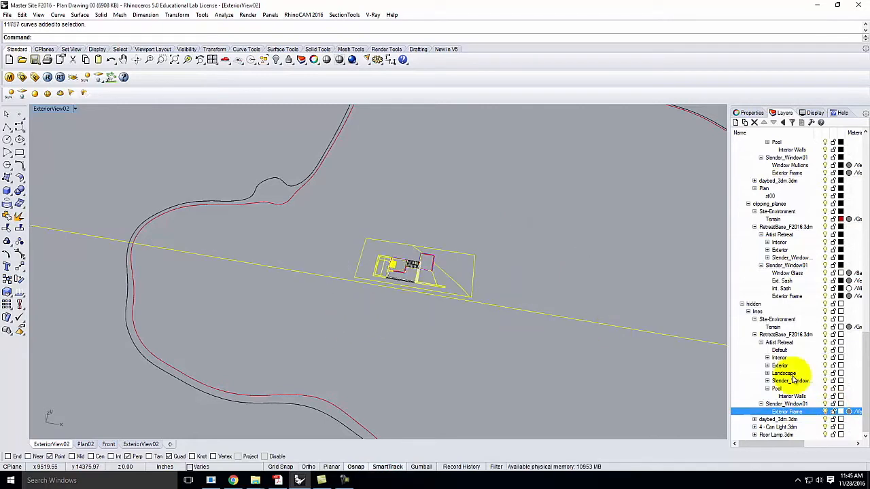
Expand the Floor Lamp.3dm, 4 - Can Light.3dm and daybed_3dm.3dm groups under the hidden lines to check their sublayers
left_click(755, 435)
left_click(755, 427)
left_click(754, 420)
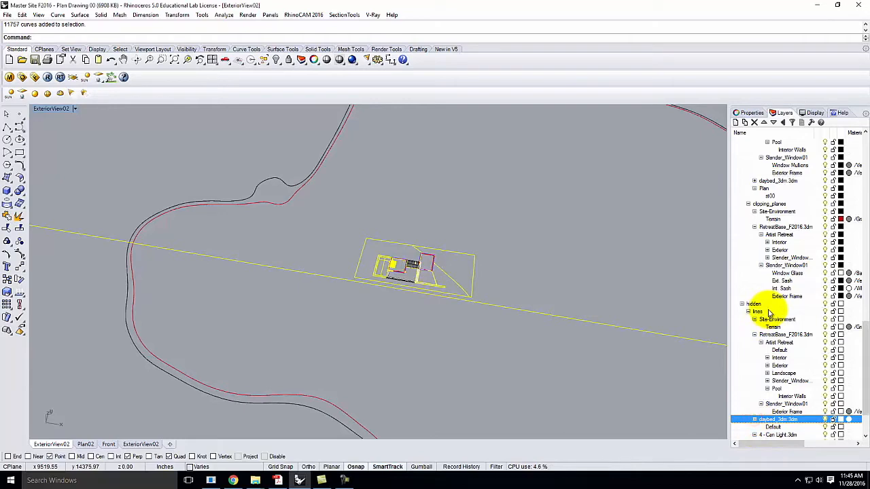
scroll(768, 311, "down", 2)
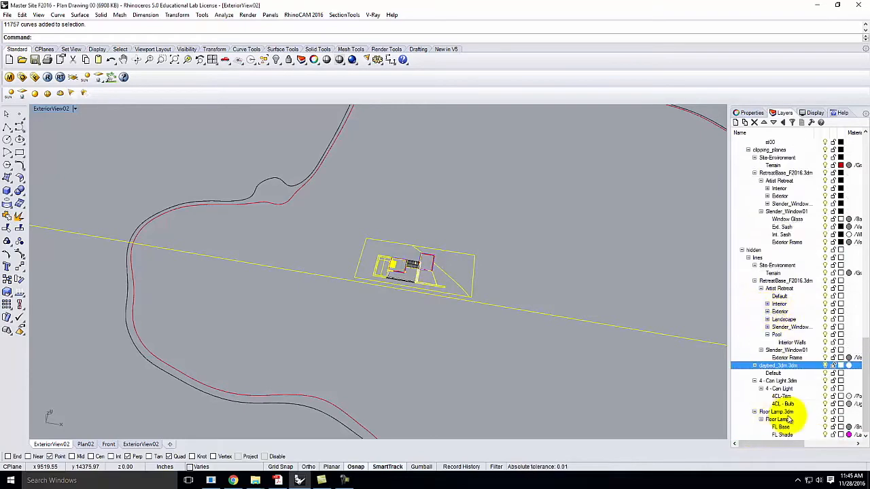
Expand the Interior, Exterior, Landscape and Slender_Window layers under the visible lines' Artist Retreat and review the layer list
scroll(805, 418, "up", 9)
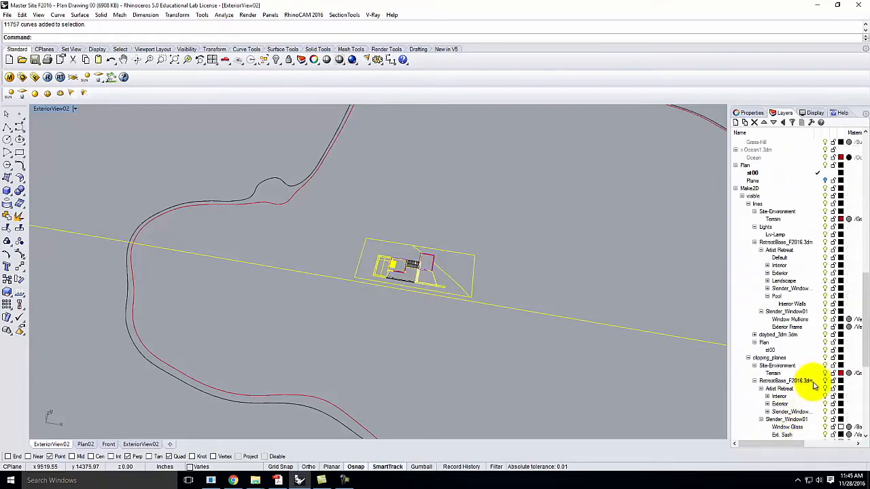
scroll(802, 343, "up", 2)
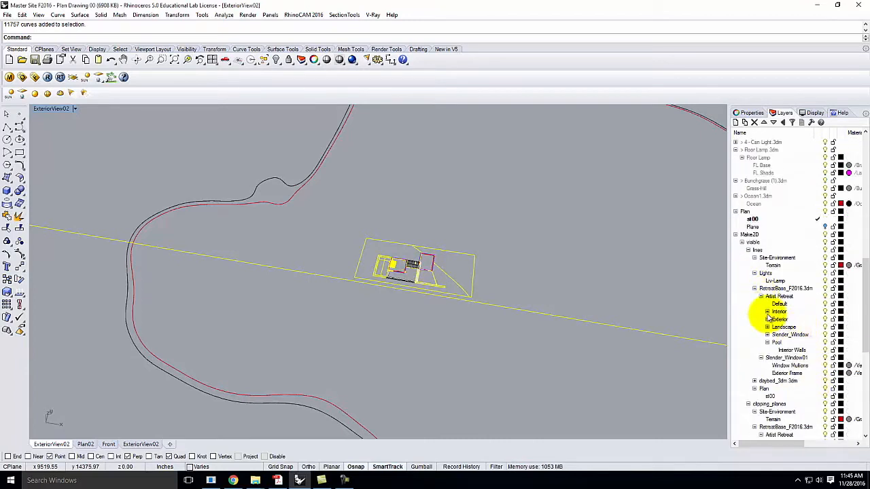
left_click(767, 312)
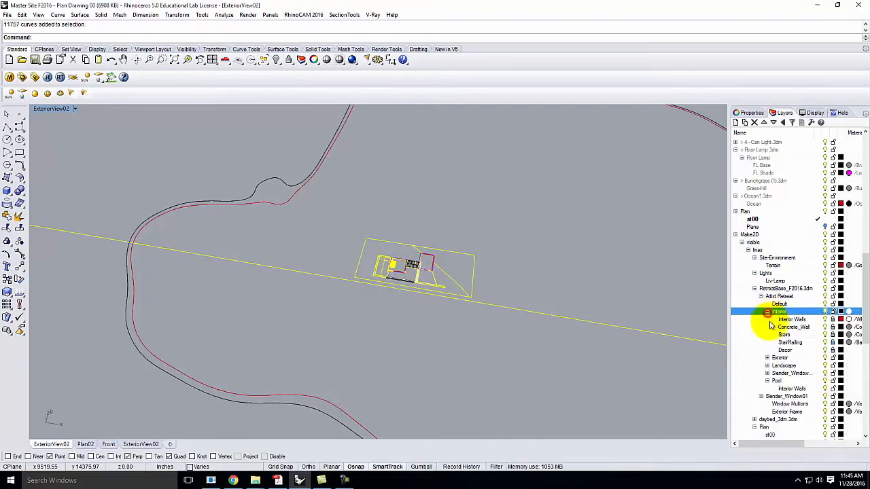
left_click(767, 358)
left_click(767, 381)
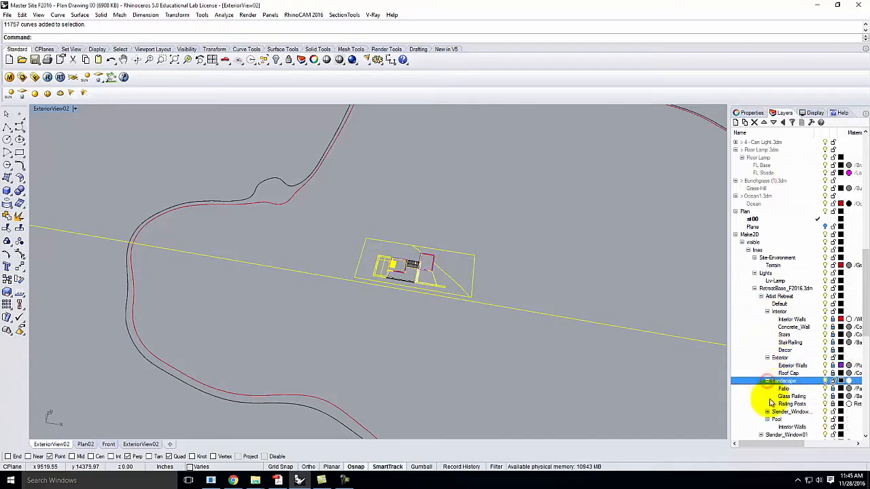
left_click(772, 414)
scroll(747, 278, "up", 5)
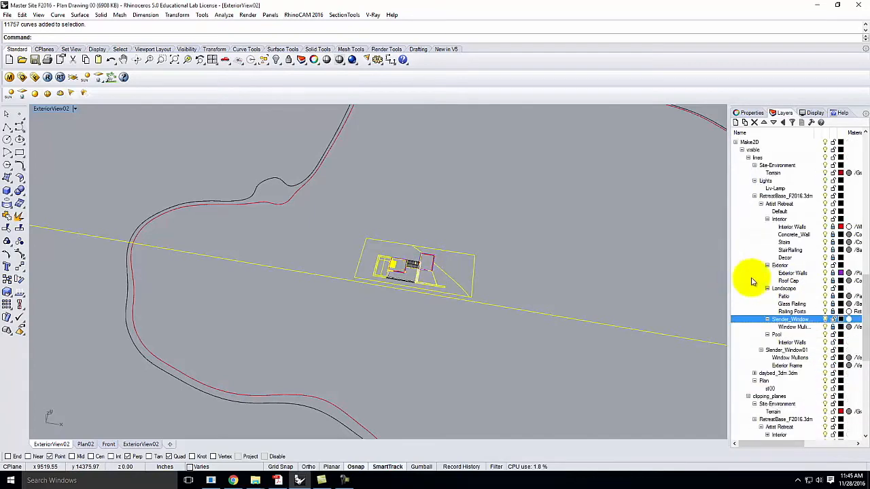
scroll(788, 279, "down", 9)
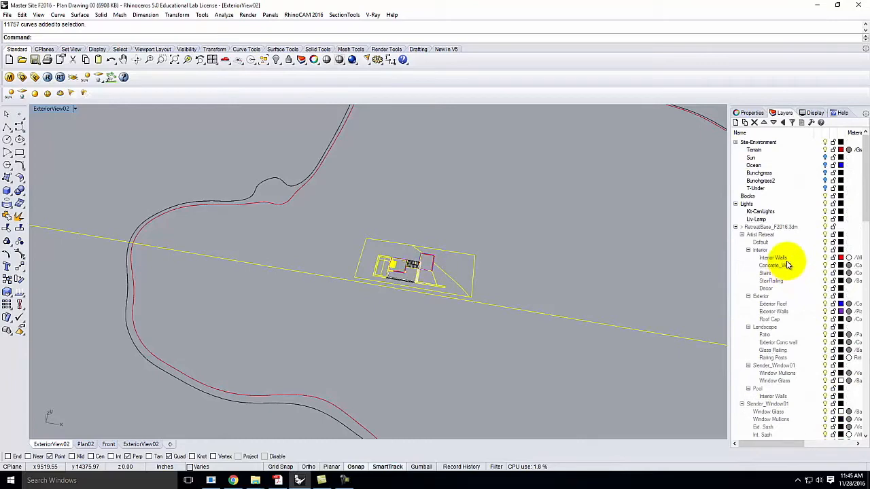
scroll(787, 265, "down", 10)
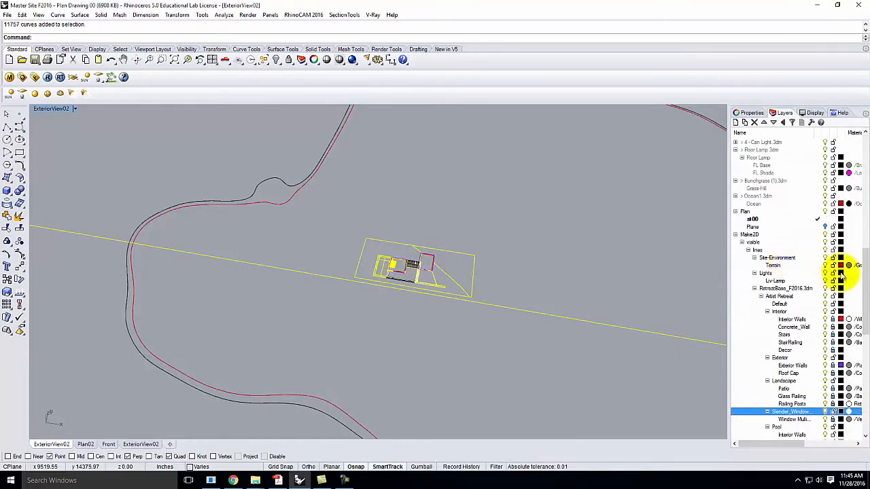
Unlock the visible lines' Interior sublayers from Interior Walls to Decor, plus Exterior Walls and Roof Cap
scroll(840, 275, "down", 3)
left_click(835, 250)
left_click(835, 257)
left_click(834, 265)
left_click(832, 272)
left_click(831, 281)
left_click(831, 288)
left_click(833, 296)
left_click(835, 303)
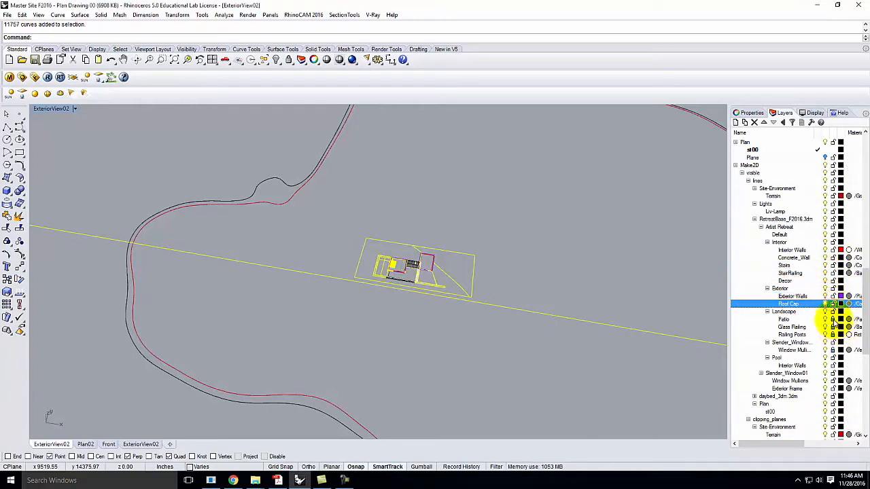
Unlock the visible lines' Patio, Glass Railing, Railing Posts and Window Mullions layers, and expand the daybed_3dm.3dm group
left_click(832, 319)
left_click(833, 327)
left_click(833, 335)
left_click(834, 350)
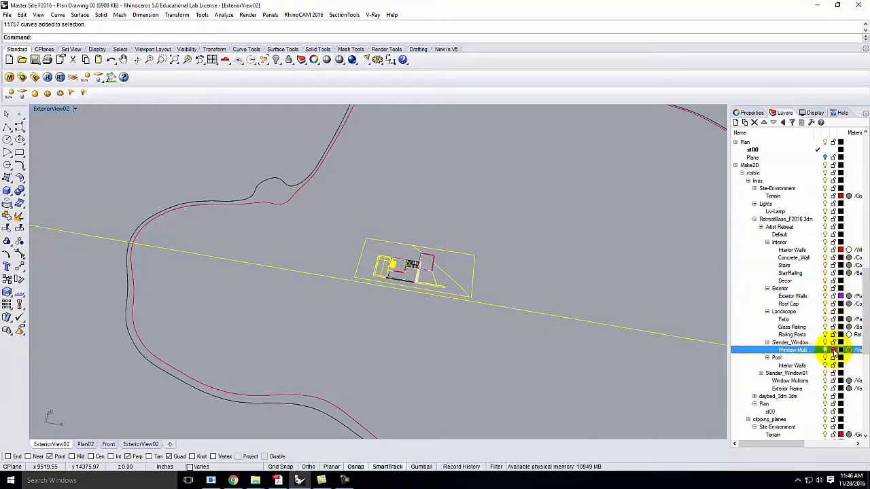
scroll(806, 334, "down", 4)
left_click(756, 304)
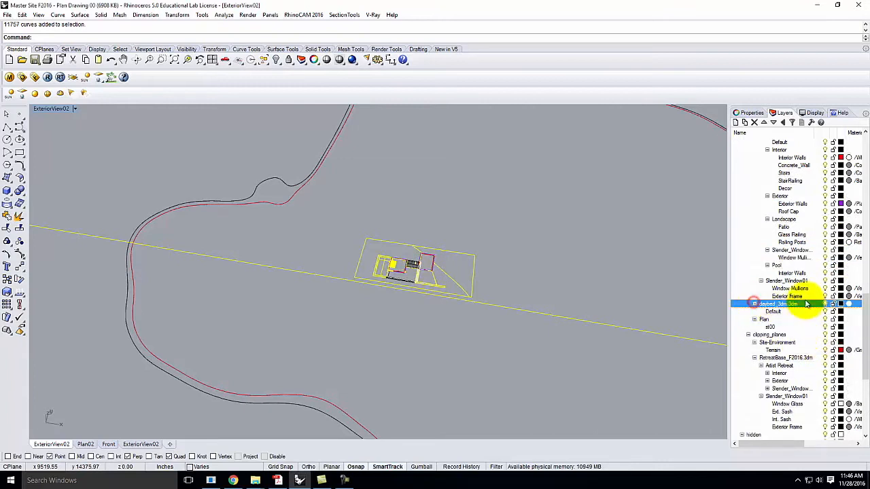
Expand the Interior layer under clipping_planes and unlock Interior Walls, Concrete_Wall, Stairs, StairRailing and Decor
scroll(796, 295, "down", 4)
left_click(775, 280)
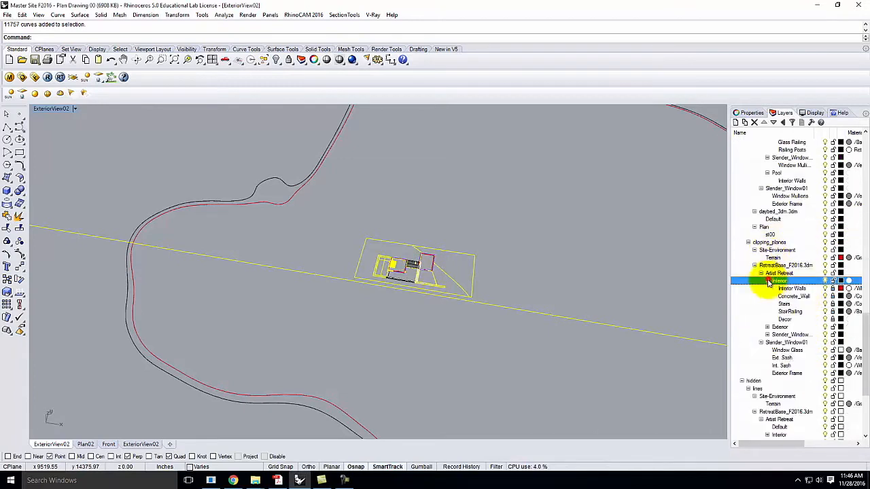
left_click(767, 281)
left_click(833, 289)
left_click(833, 297)
left_click(833, 304)
left_click(834, 312)
left_click(832, 320)
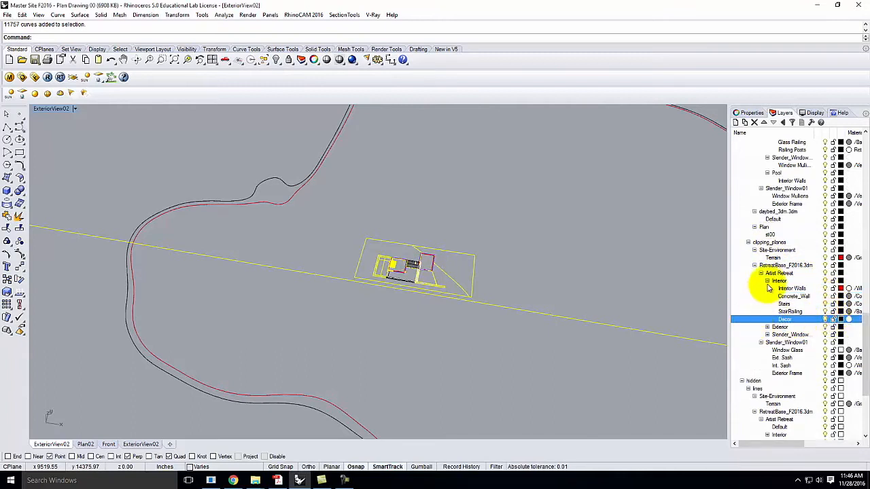
Expand Exterior and Slender_Window under clipping_planes and unlock their Exterior Walls, Window Mullions and Window Glass layers
left_click(767, 327)
left_click(788, 335)
left_click(833, 334)
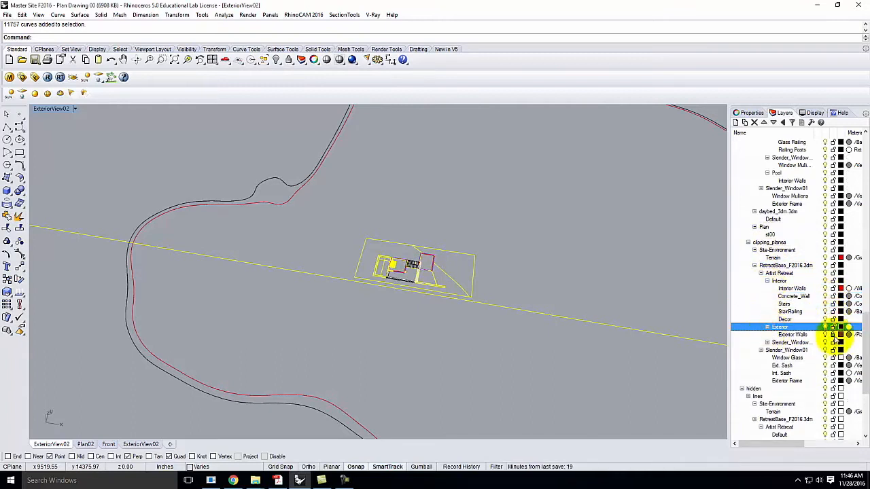
left_click(767, 343)
left_click(833, 349)
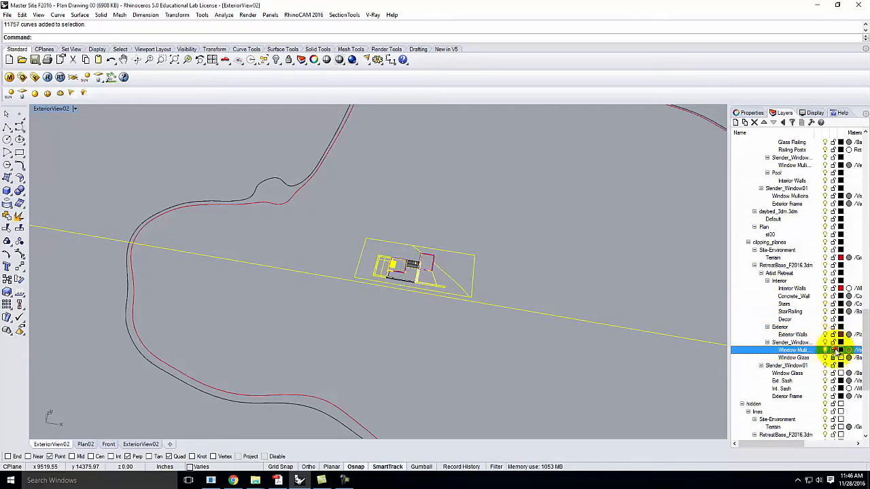
left_click(832, 357)
Expand the hidden lines' Interior and Exterior layers and unlock their sublayers, including Stairs, StairRailing, Exterior Walls and Roof Cap
scroll(796, 331, "down", 5)
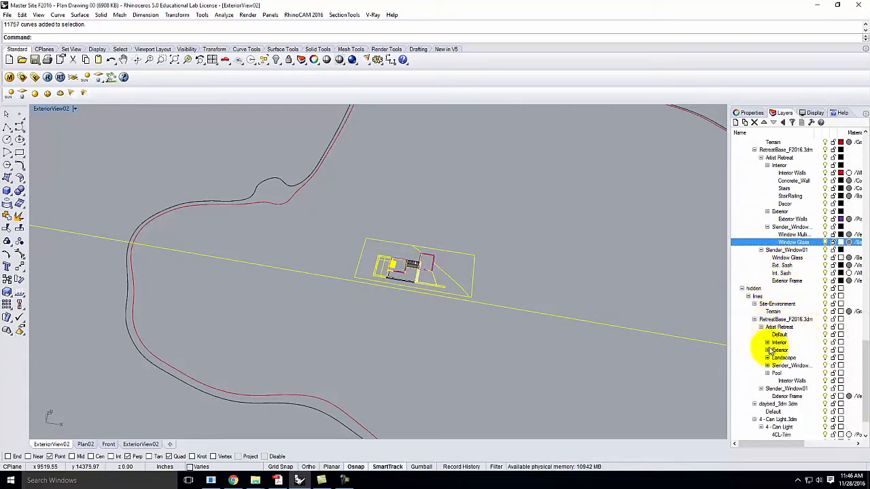
left_click(768, 343)
left_click(832, 358)
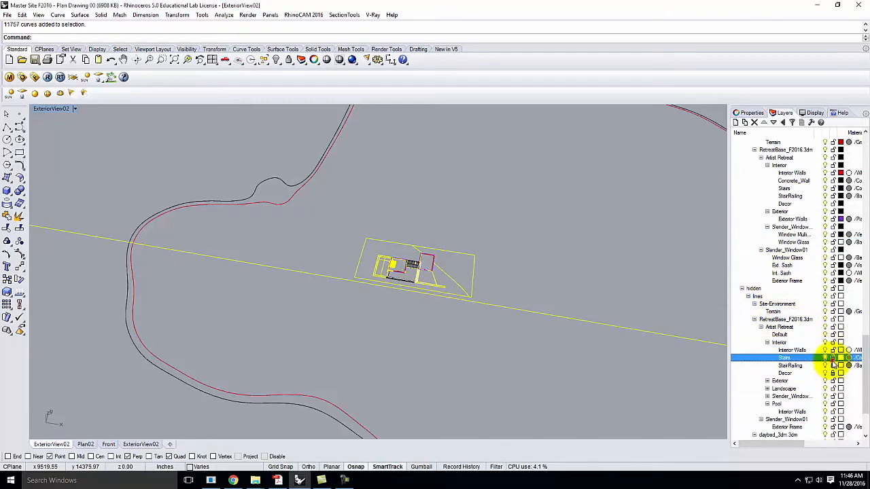
left_click(833, 366)
left_click(767, 380)
left_click(778, 380)
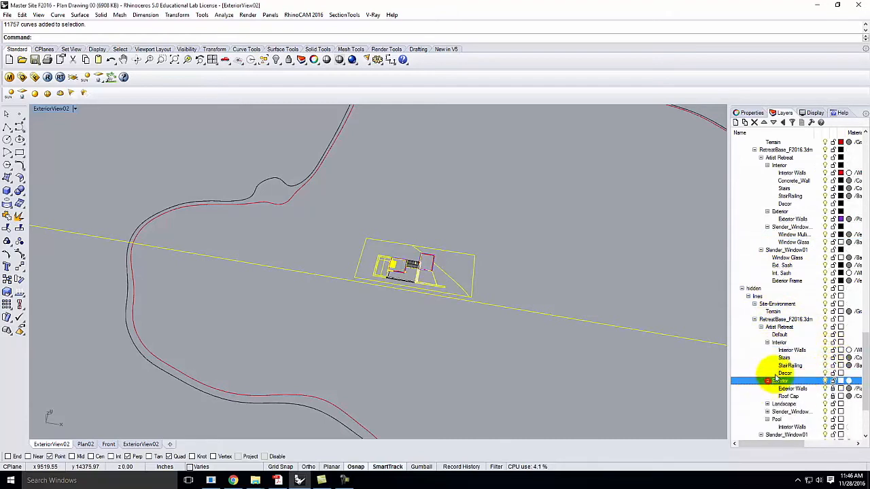
scroll(775, 377, "down", 4)
left_click(833, 304)
left_click(834, 311)
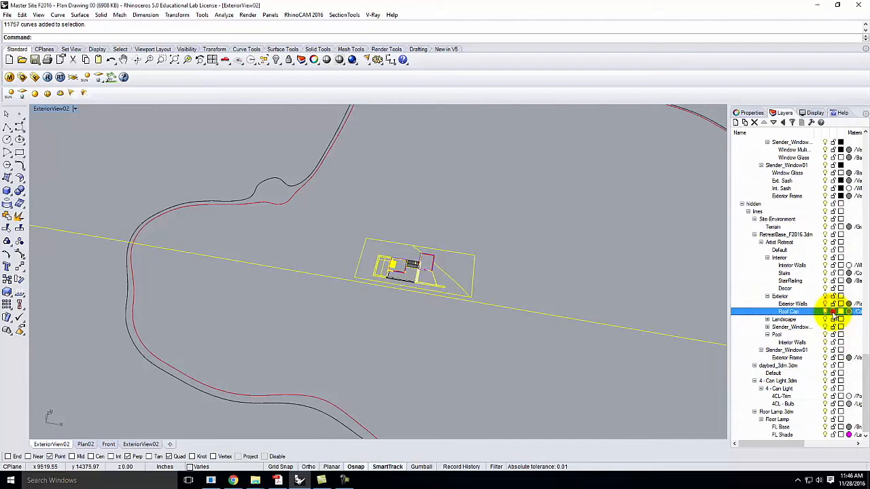
Unlock the hidden lines' Patio, Exterior Concrete and Glass Railing layers under Landscape, plus Window Mullions and Window Glass under Slender_Window
left_click(768, 319)
left_click(781, 320)
left_click(833, 327)
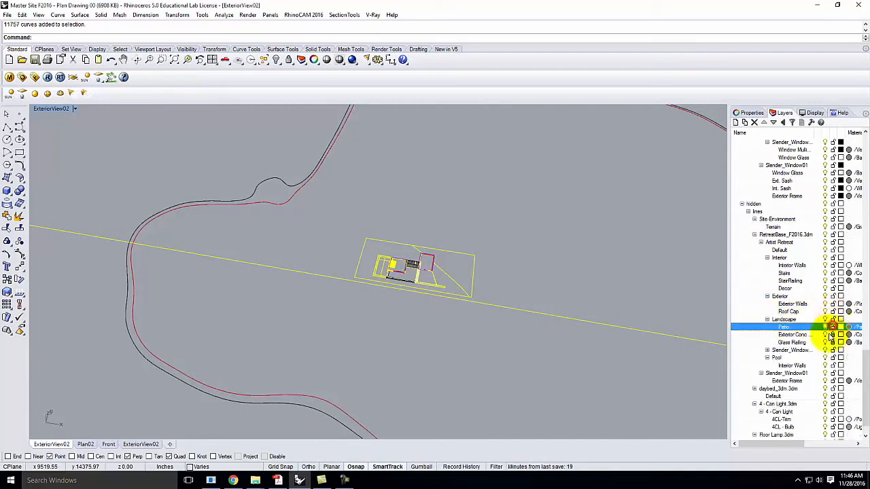
left_click(832, 335)
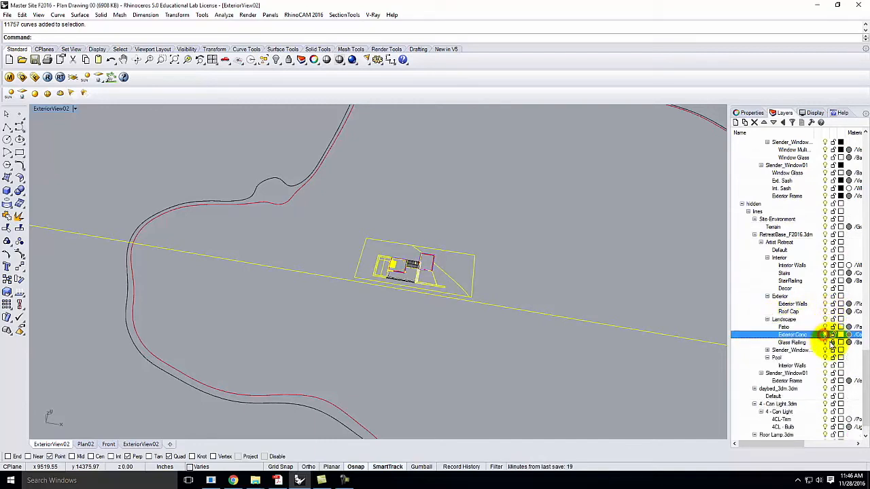
left_click(833, 342)
left_click(767, 350)
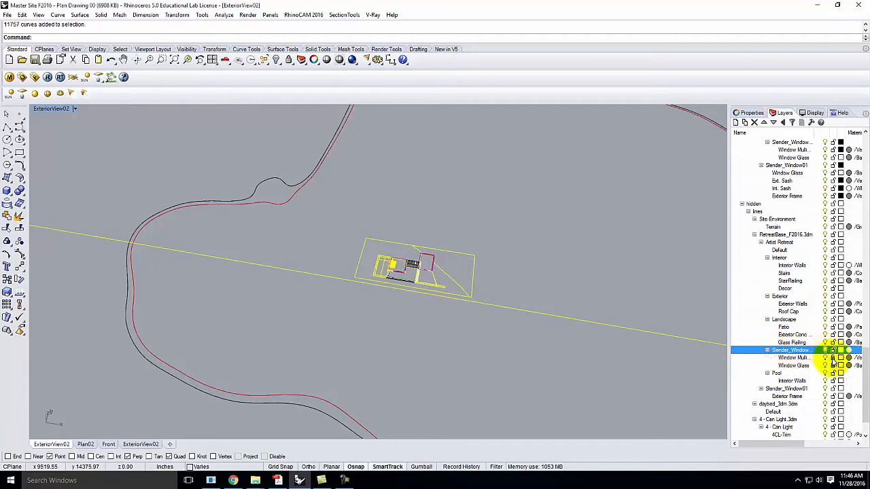
left_click(833, 358)
left_click(833, 365)
scroll(800, 345, "down", 2)
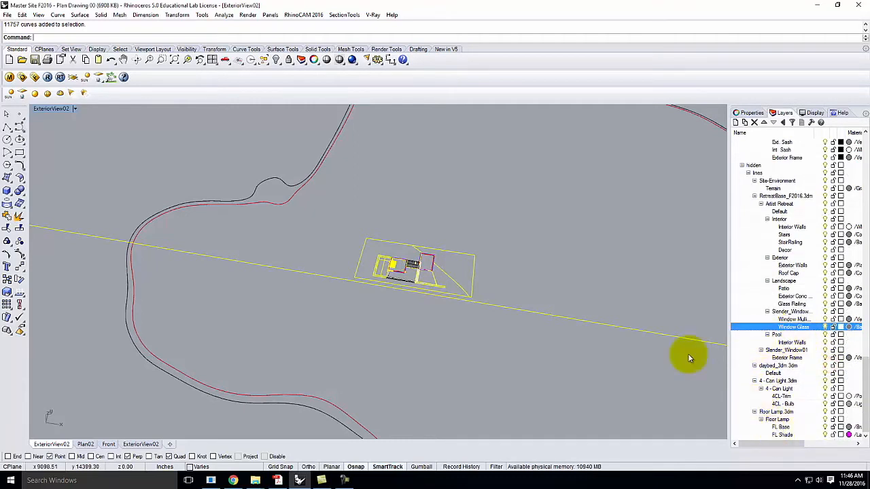
Select all the retreat's plan linework with its boundary, leaving the long line across the site out of the selection
left_click(605, 284)
left_click_drag(339, 297, 344, 311)
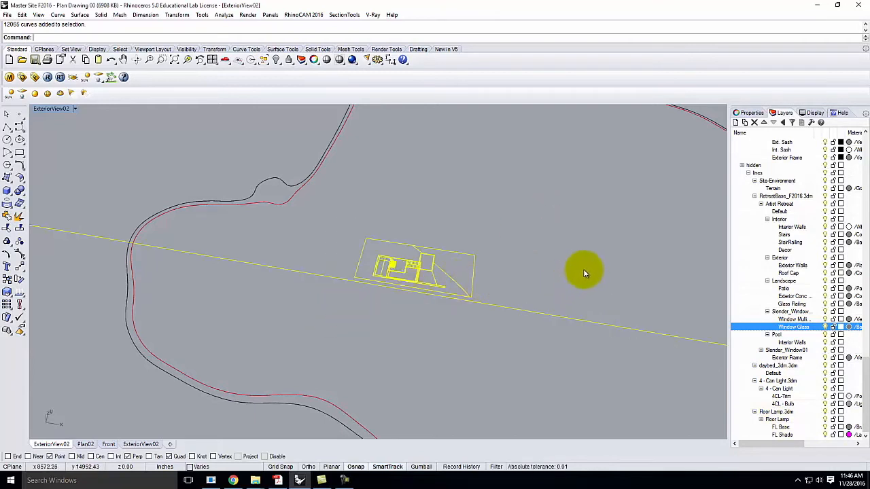
left_click_drag(584, 273, 509, 344, "ctrl")
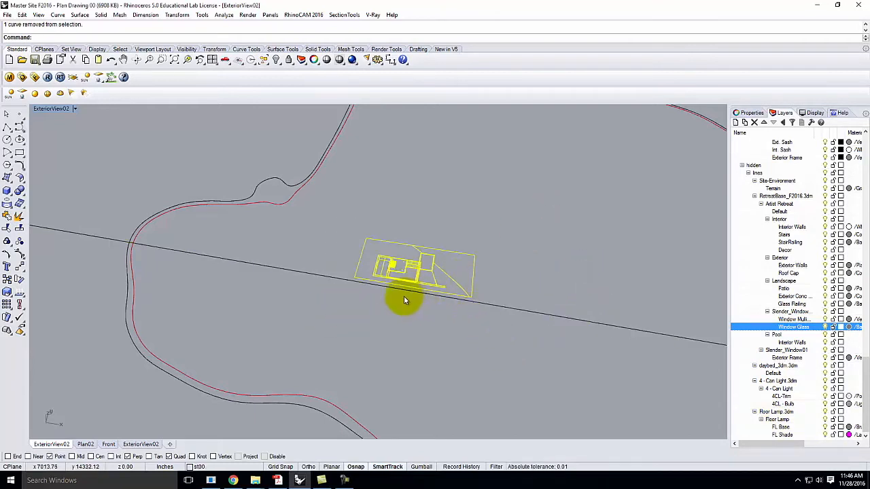
Move the selected plan linework from its boundary's lower-left endpoint to 0,0, with End snap enabled, and zoom to the selection
scroll(396, 258, "down", 2)
scroll(397, 261, "up", 4)
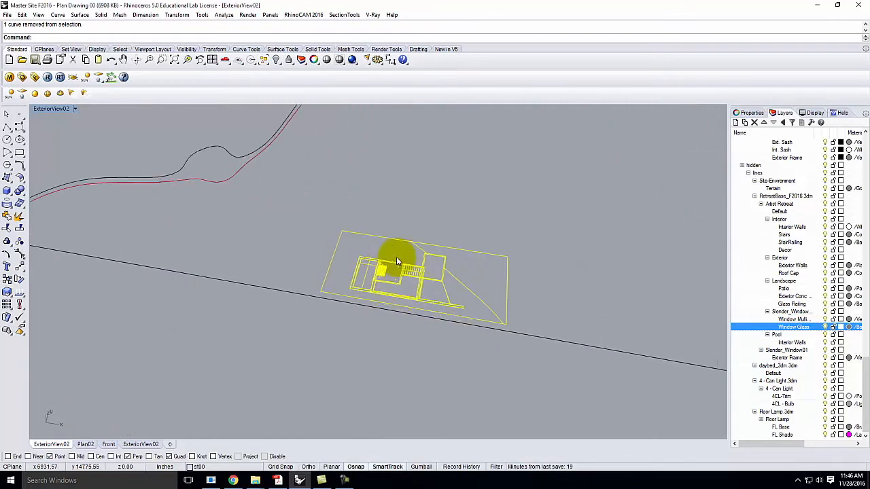
type("m")
key("Return")
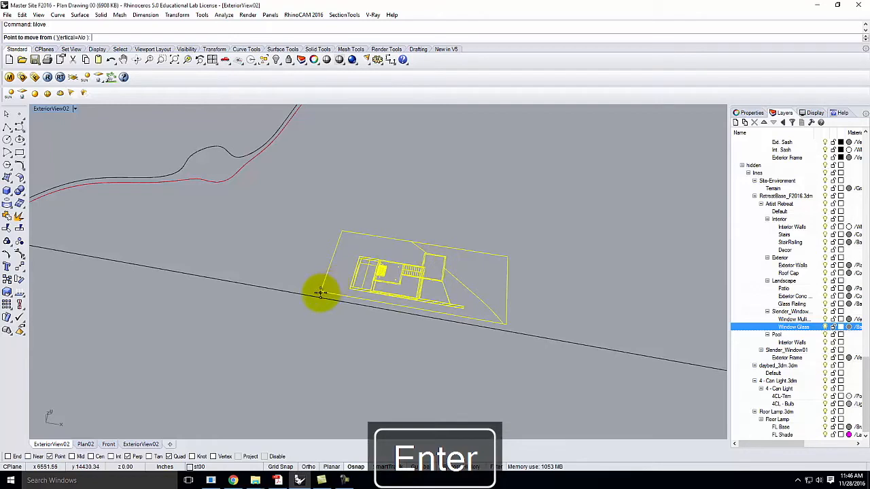
left_click(8, 457)
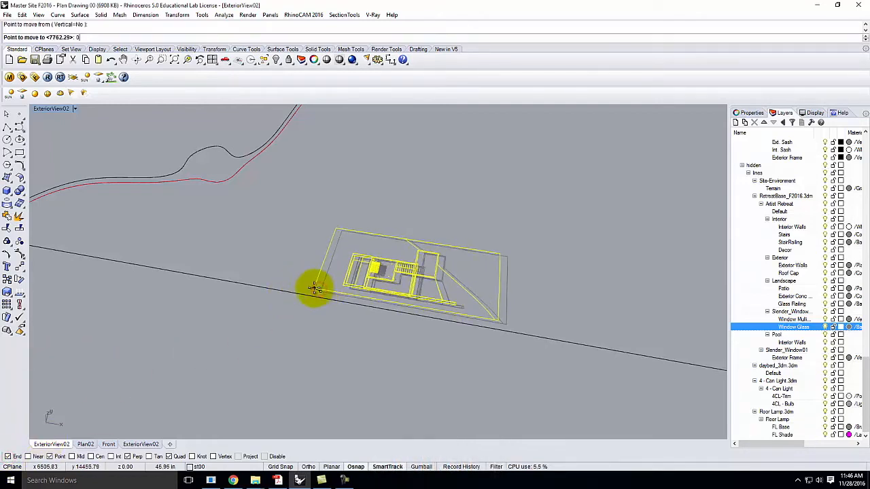
key("Return")
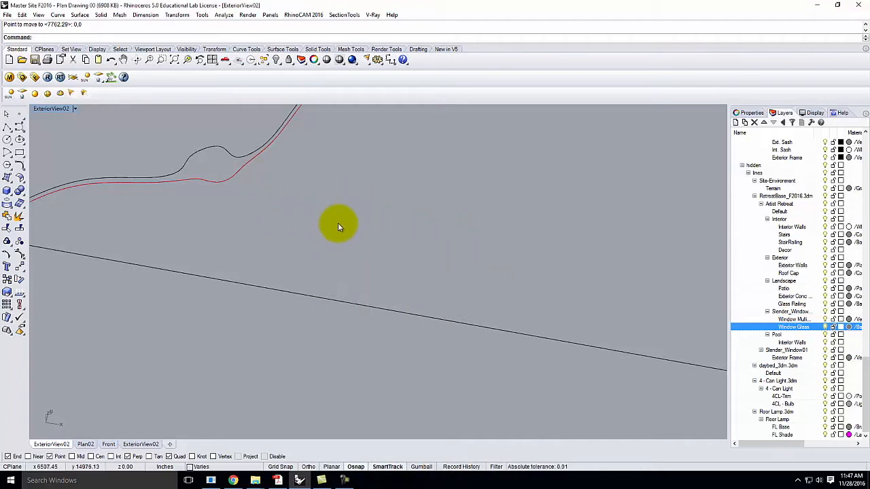
key("Return")
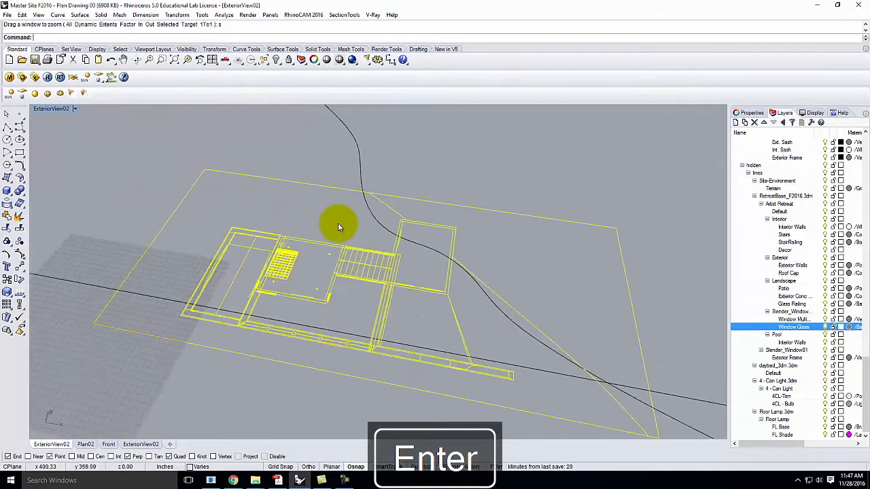
left_click(7, 15)
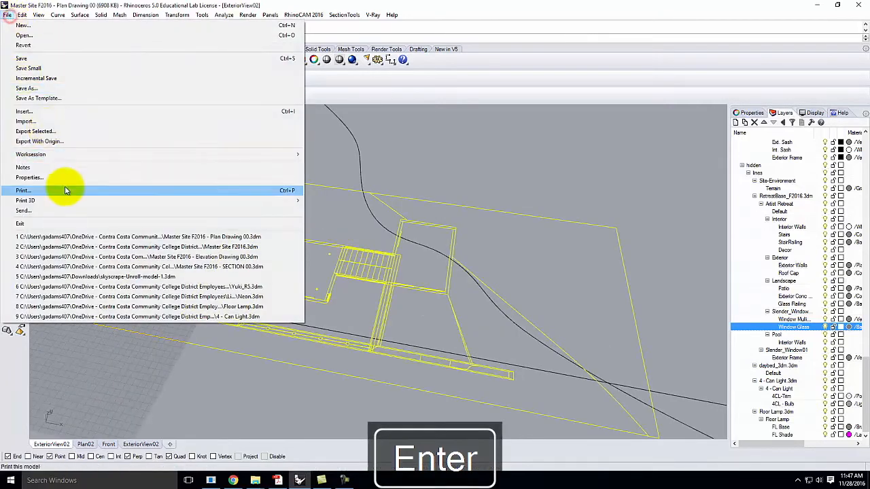
left_click(59, 131)
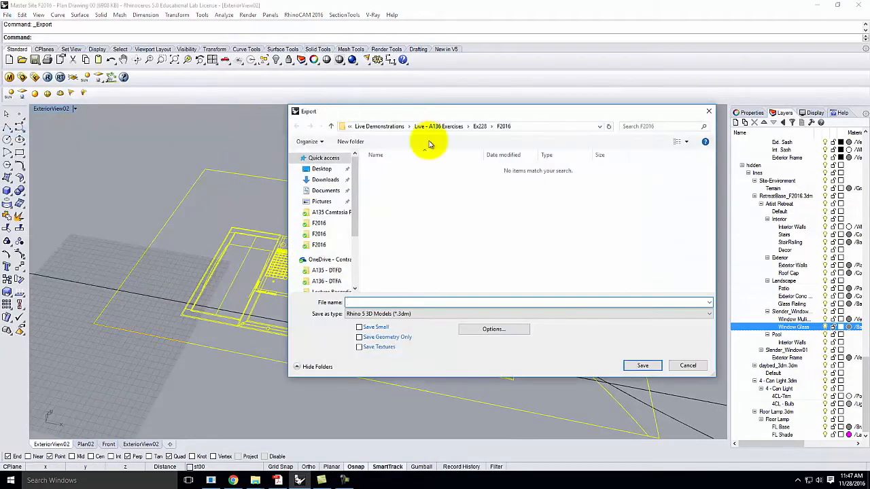
left_click(389, 314)
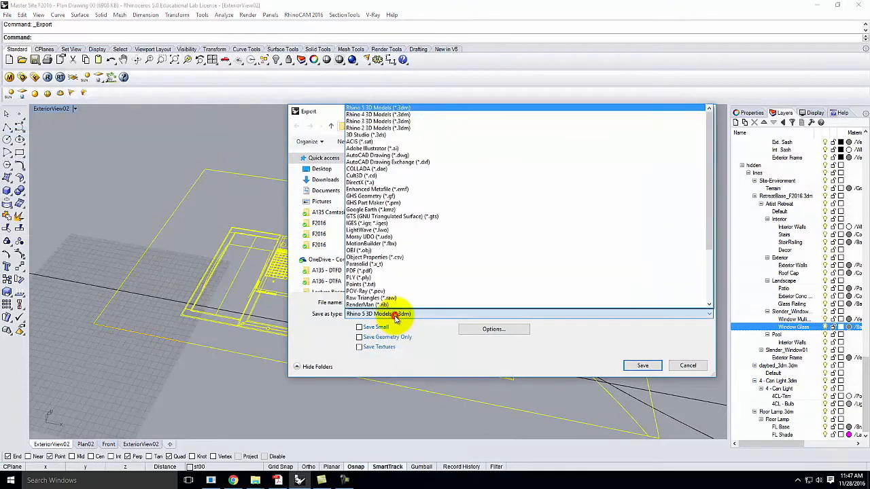
left_click(395, 148)
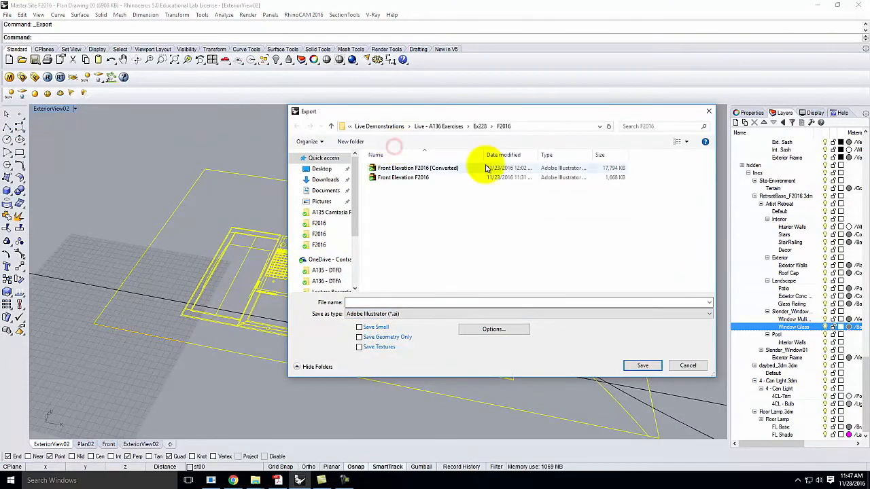
left_click(494, 329)
left_click(354, 198)
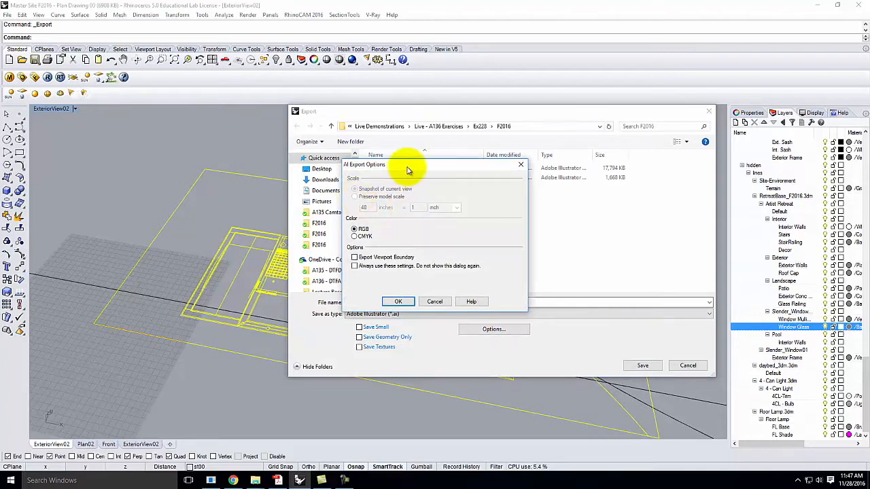
left_click_drag(414, 166, 397, 167)
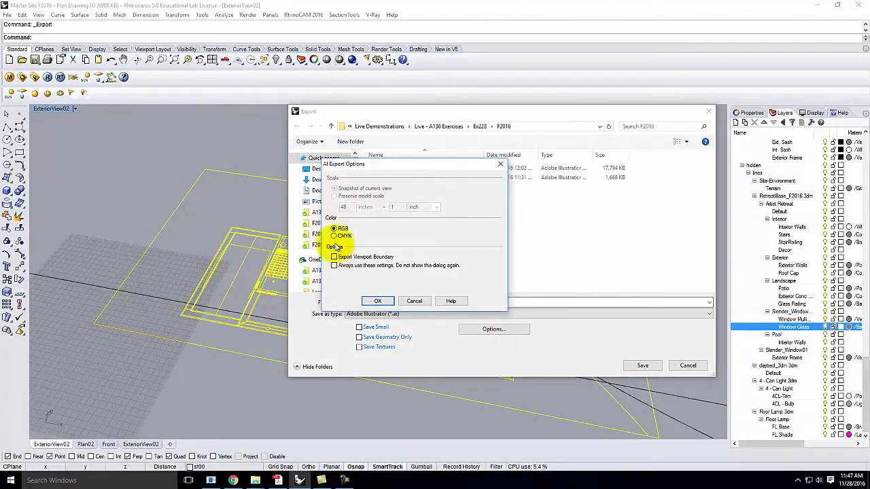
left_click(334, 197)
left_click(413, 300)
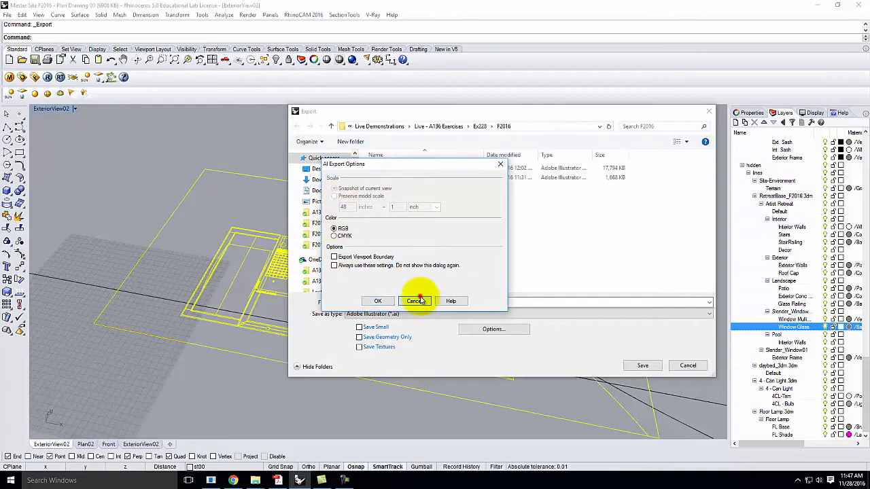
left_click(686, 366)
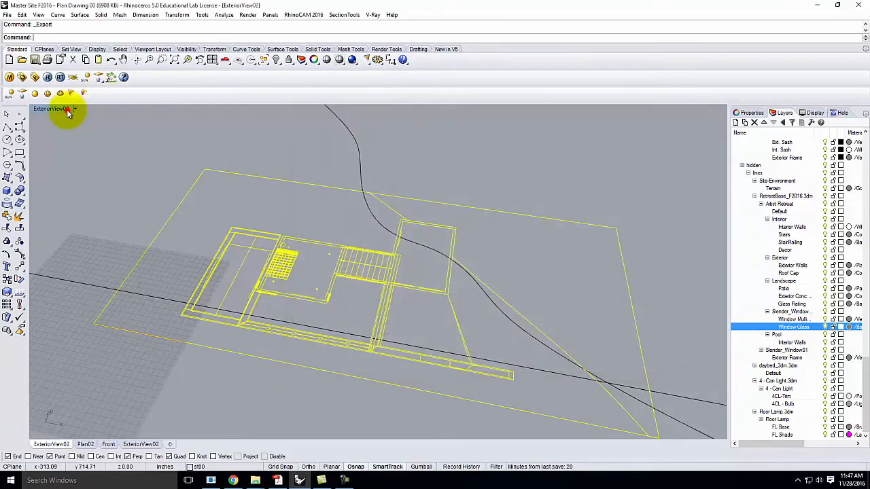
Switch from the ExteriorView02 viewport to a maximized Plan02 viewport framing the selected plan linework
double_click(68, 111)
double_click(44, 109)
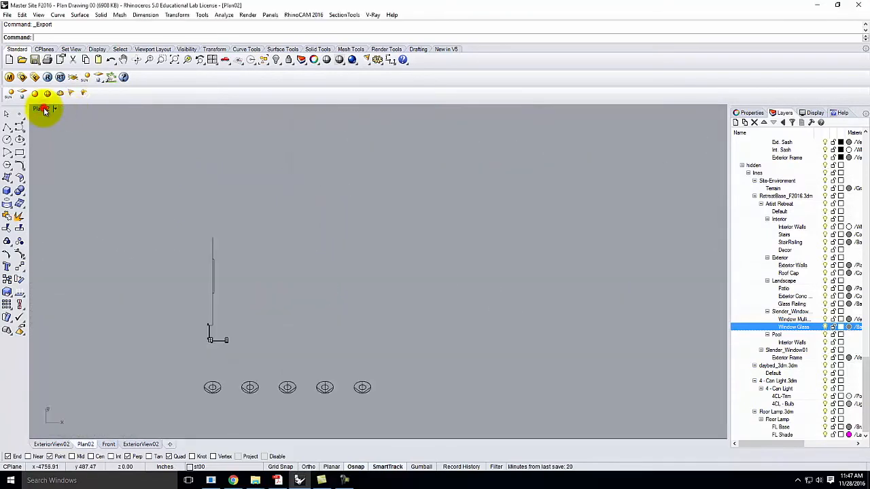
scroll(362, 259, "down", 16)
scroll(520, 239, "up", 6)
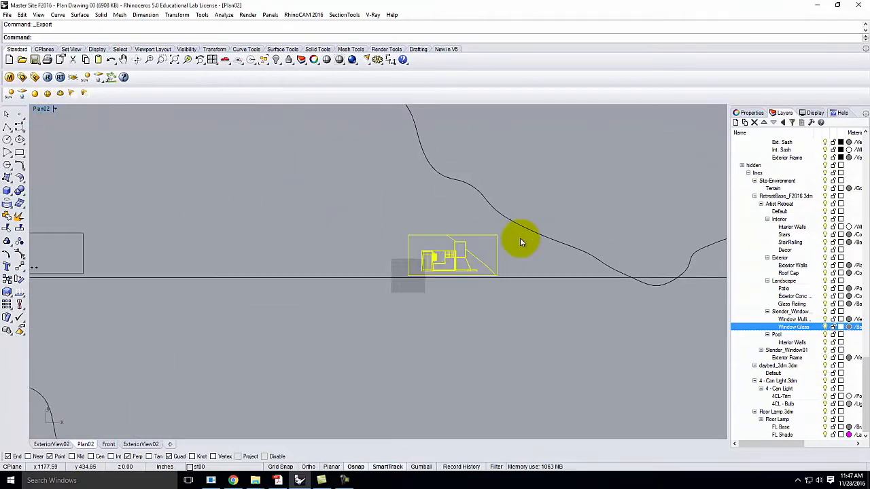
scroll(520, 241, "up", 5)
Start exporting the selected linework and create a new folder named F2016 inside the Ex229 exercise folder
left_click(7, 15)
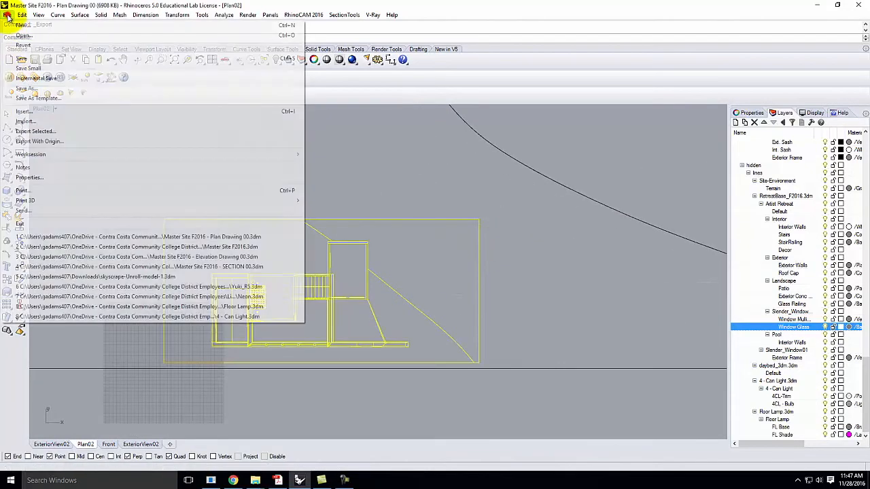
left_click(41, 131)
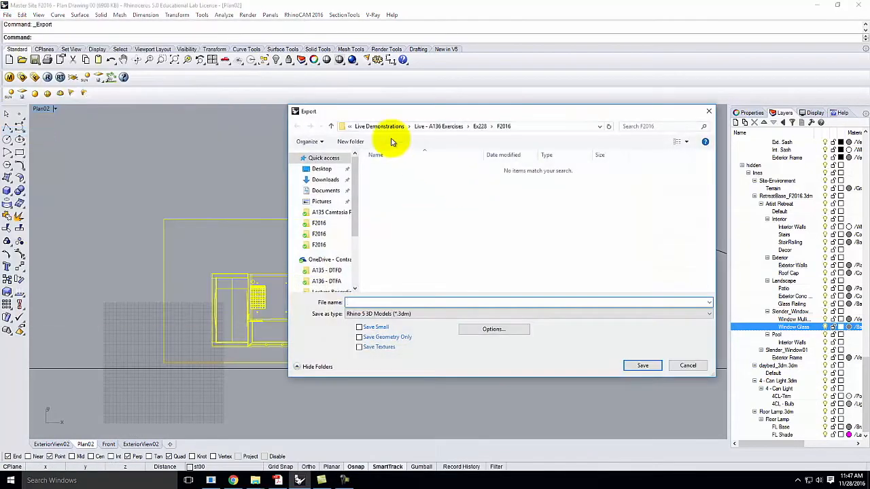
left_click(445, 126)
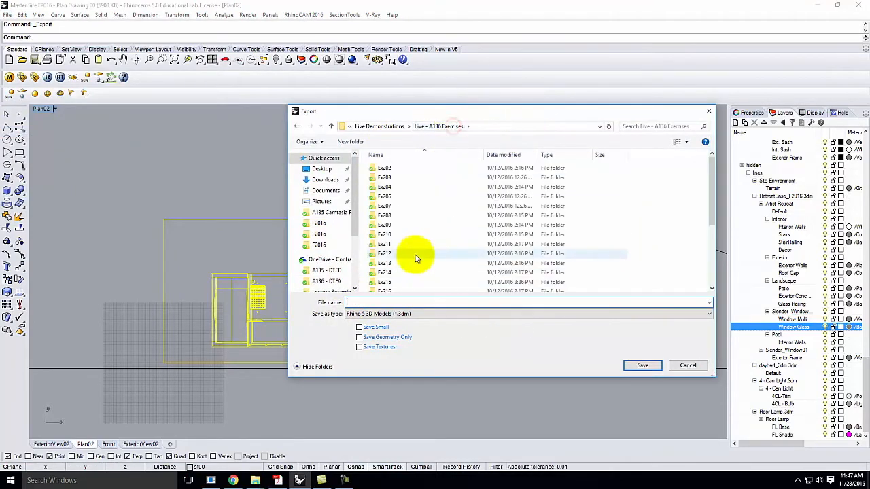
scroll(416, 259, "down", 5)
double_click(389, 281)
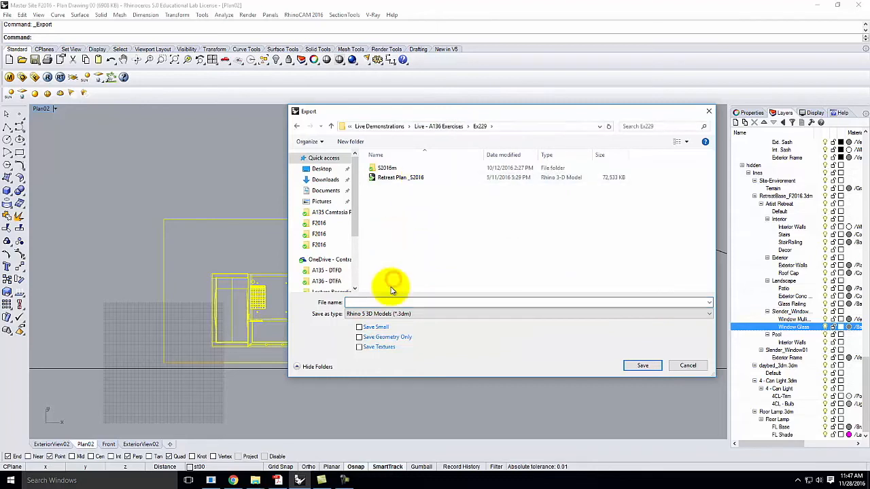
left_click(351, 141)
type("F2016")
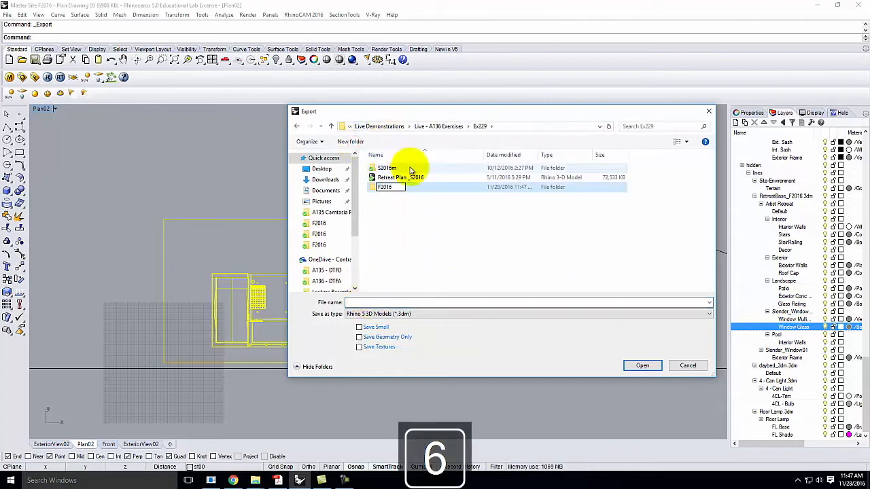
Name the export file Retreat Plan _F2016, based on the existing S2016 file name, and choose the new F2016 folder as its location
left_click(420, 187)
left_click(392, 303)
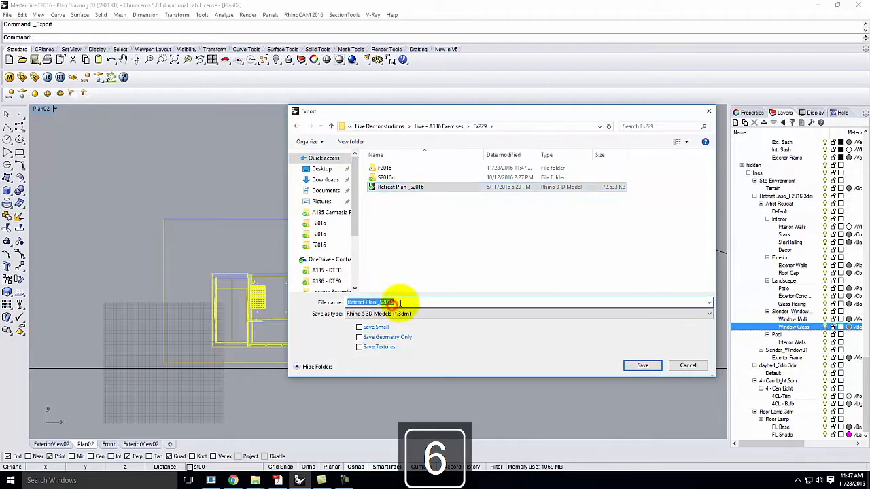
left_click_drag(400, 303, 381, 303)
type("F2016")
double_click(381, 168)
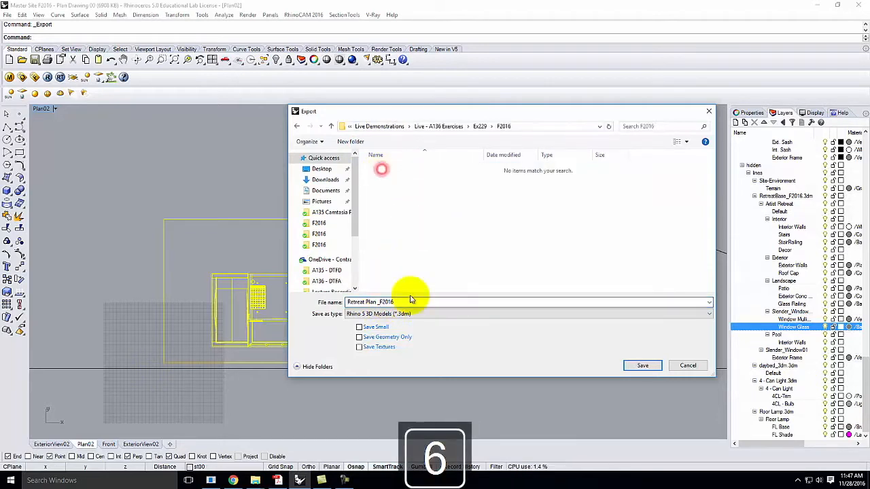
Export the plan as an Adobe Illustrator file in RGB, preserving model scale at 48 inches = 1 inch
left_click(425, 313)
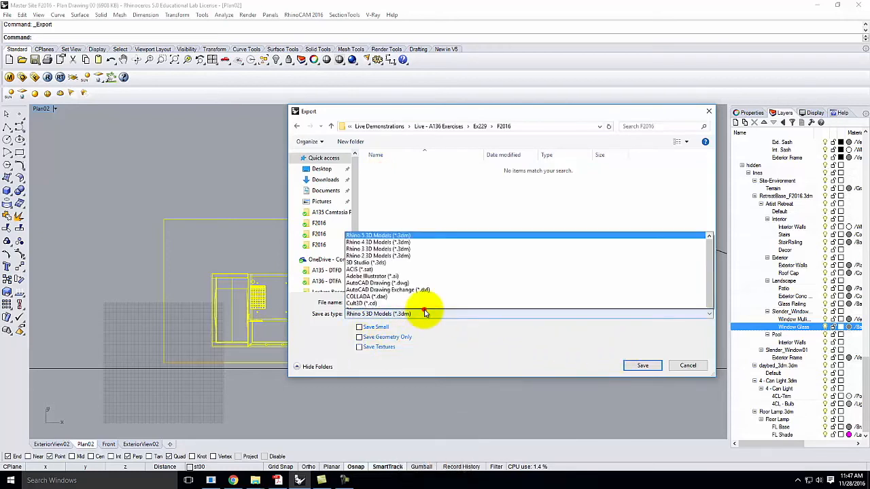
left_click(396, 147)
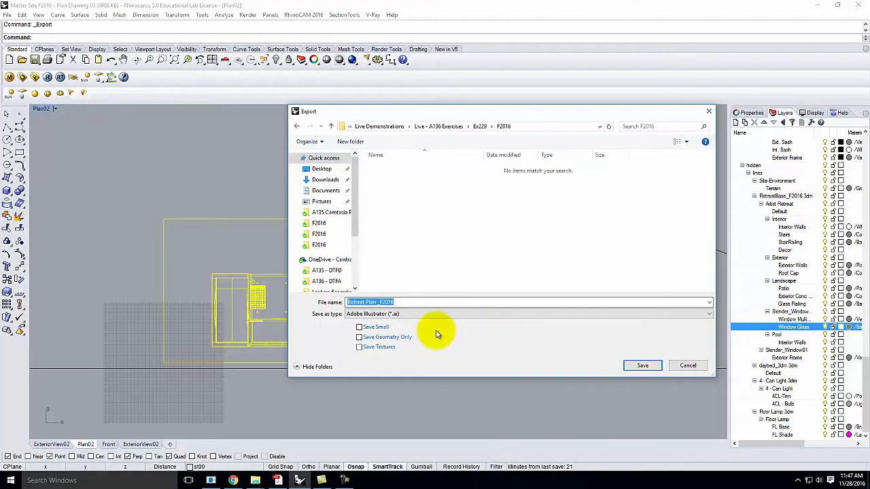
left_click(645, 366)
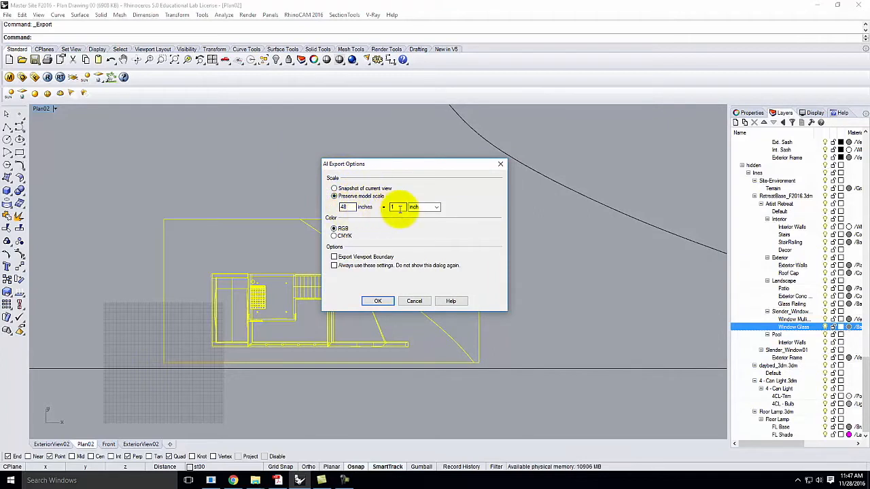
left_click(378, 301)
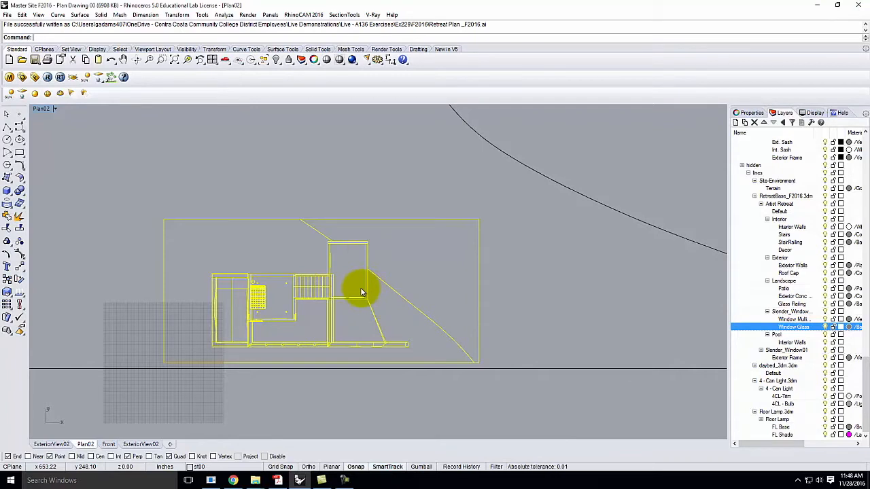
Launch Adobe Illustrator CS6 and open Retreat Plan _F2016 from the F2016 folder inside Ex229
left_click(10, 480)
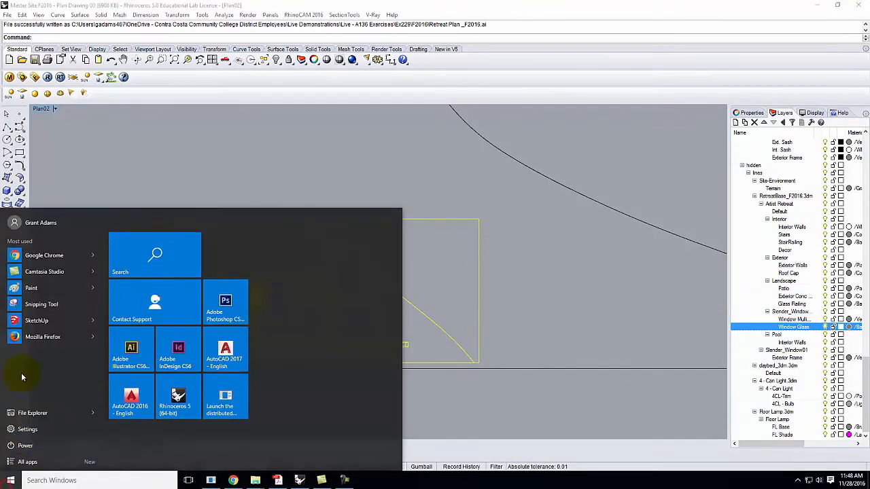
left_click(134, 354)
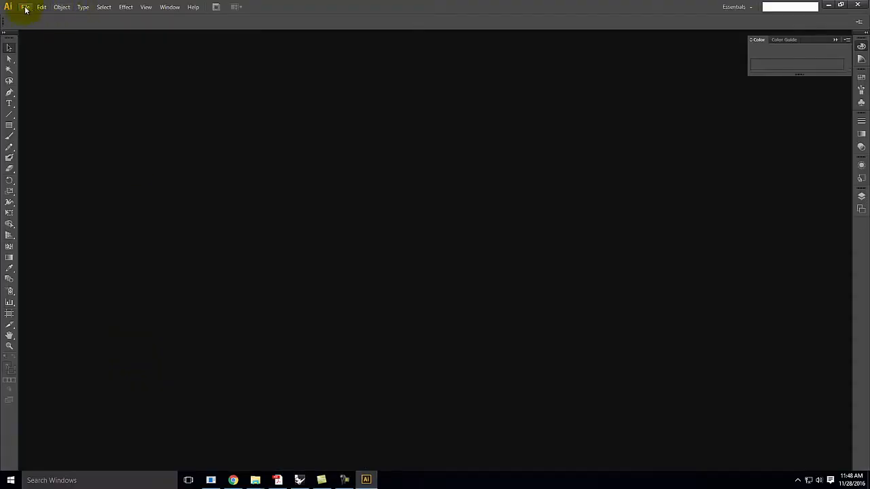
left_click(25, 8)
left_click(34, 38)
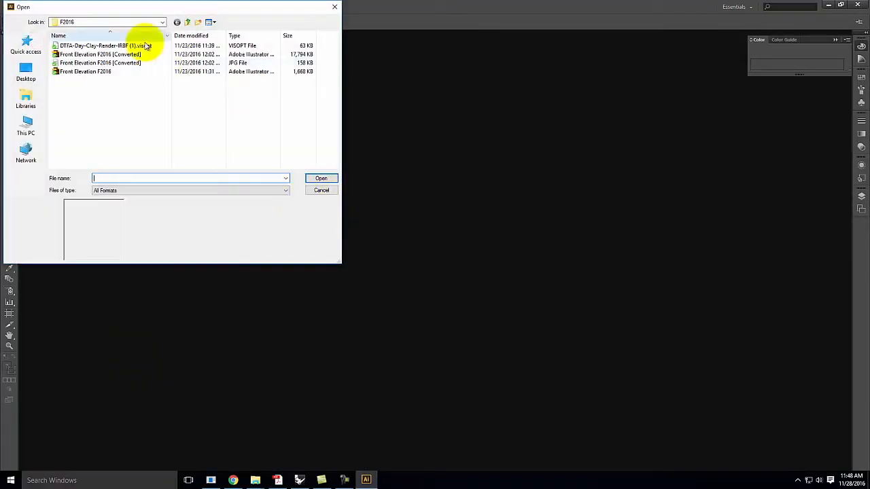
left_click(187, 22)
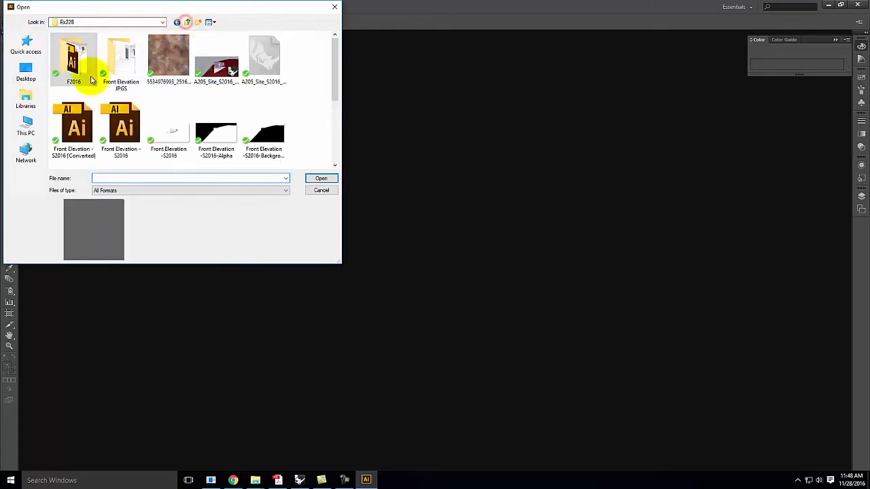
left_click(186, 22)
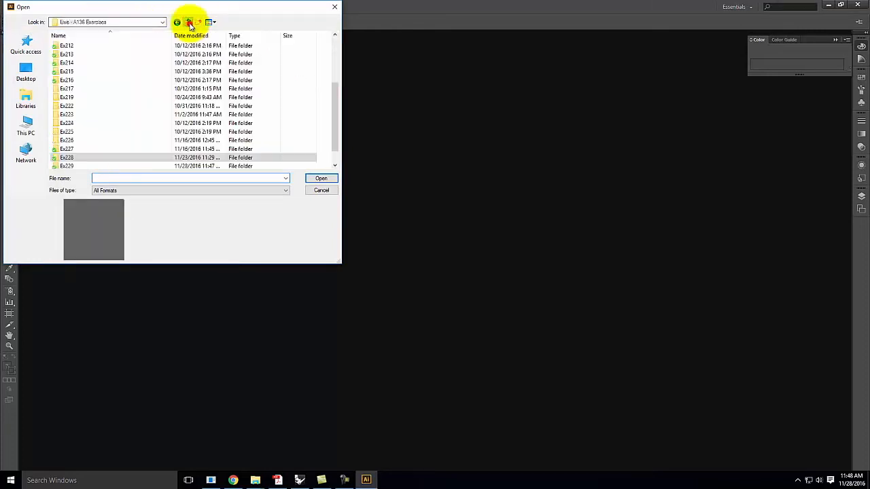
double_click(66, 168)
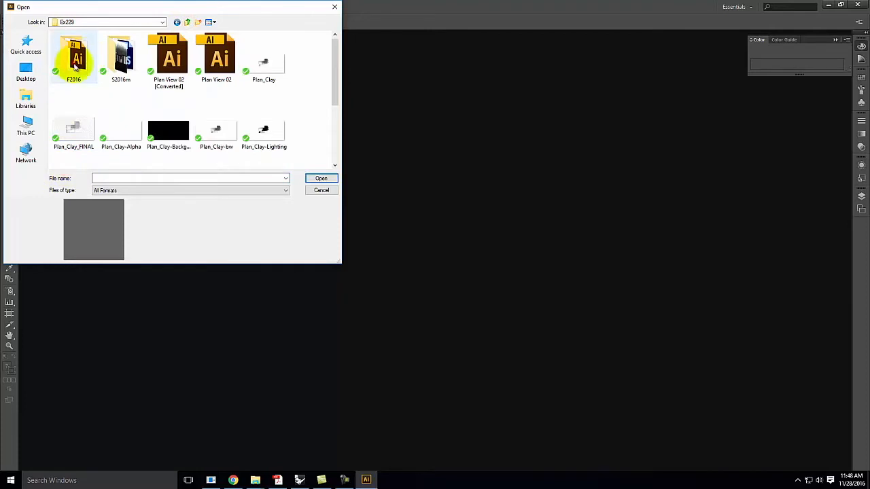
double_click(76, 59)
left_click(83, 46)
left_click(321, 179)
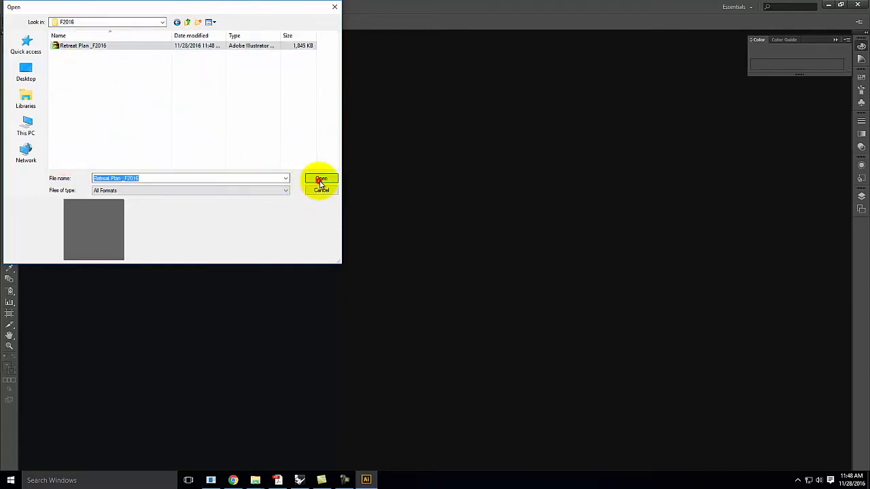
Resize the artboard to fit the drawing's outer border rectangle, about 1568 by 716 pt
scroll(194, 246, "down", 3)
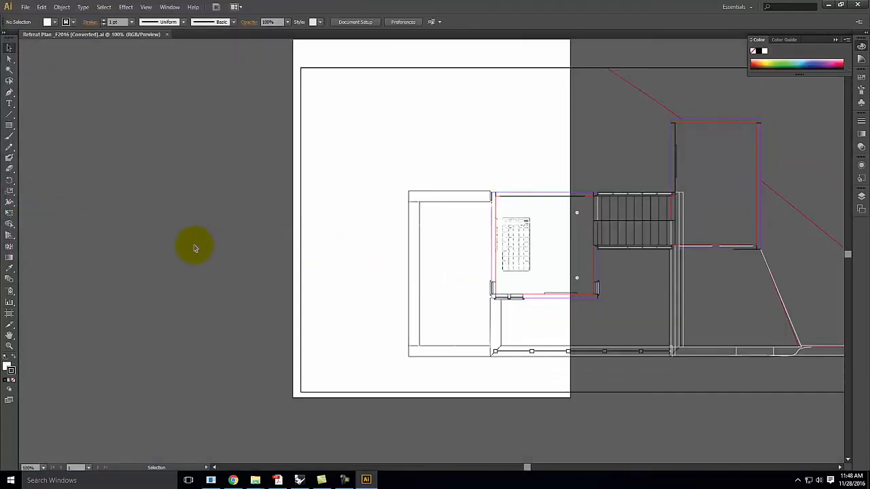
scroll(232, 248, "up", 1)
key("ctrl+minus")
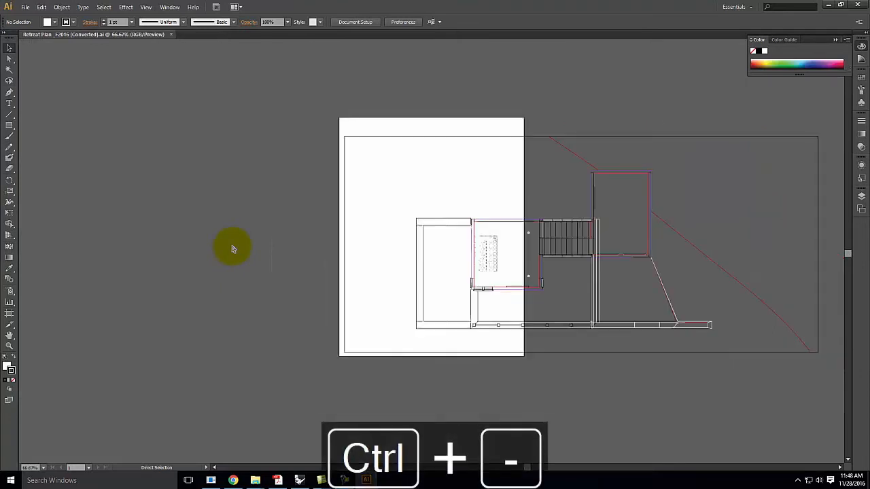
key("ctrl+minus")
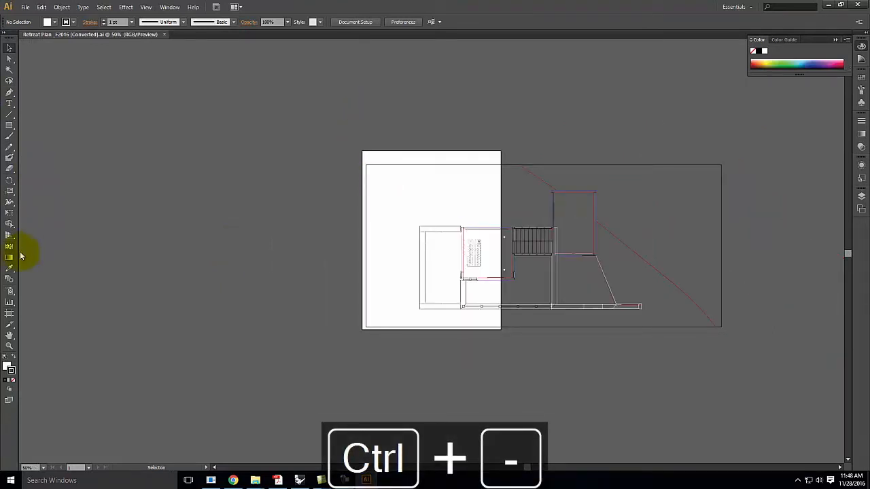
left_click(10, 313)
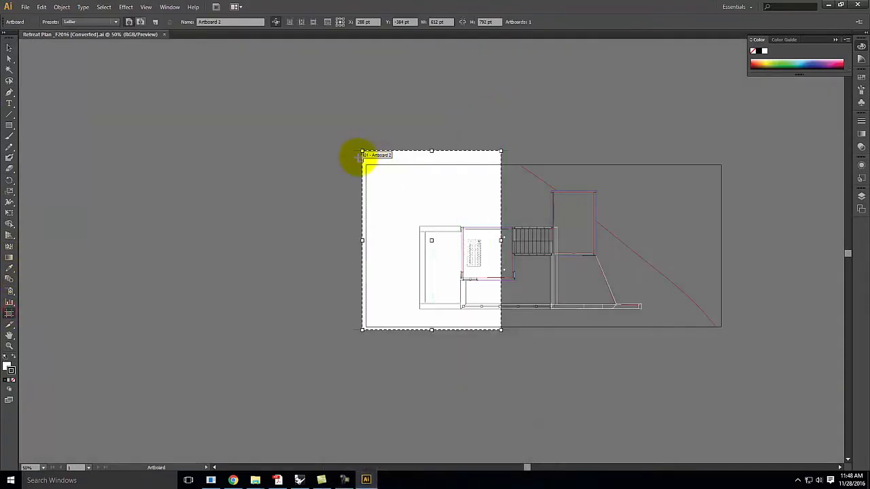
left_click_drag(362, 151, 367, 165)
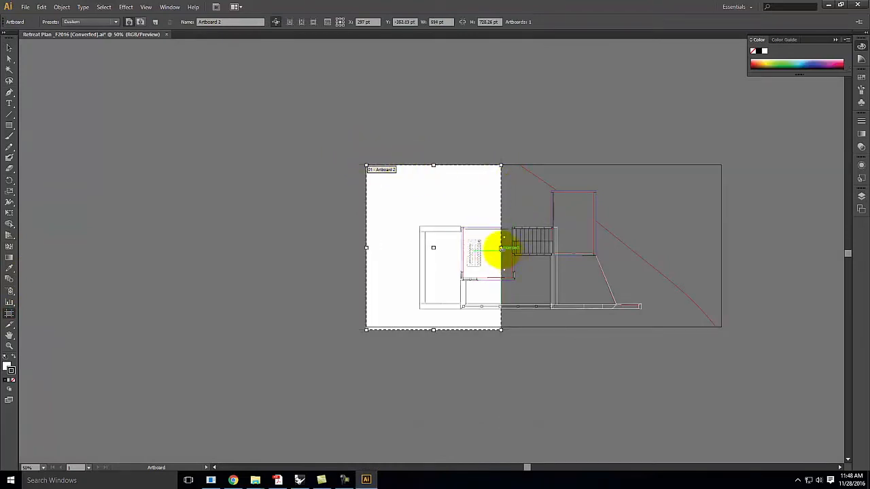
left_click_drag(501, 248, 721, 246)
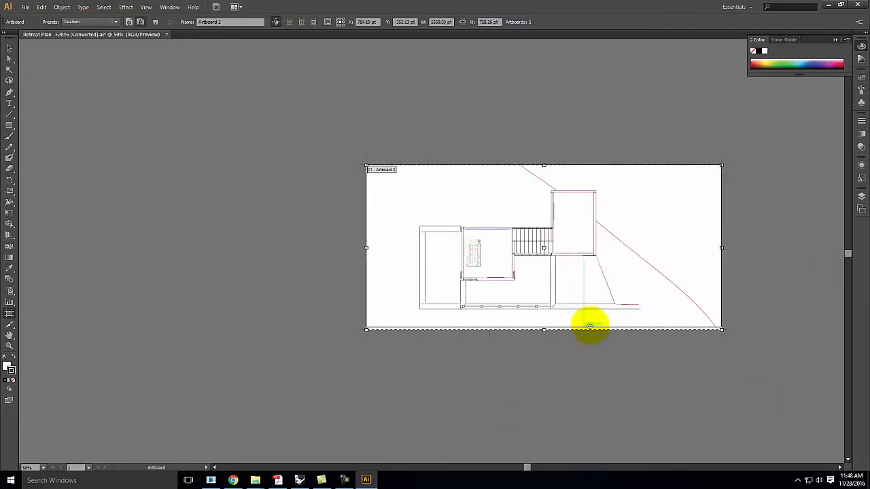
left_click_drag(544, 329, 544, 327)
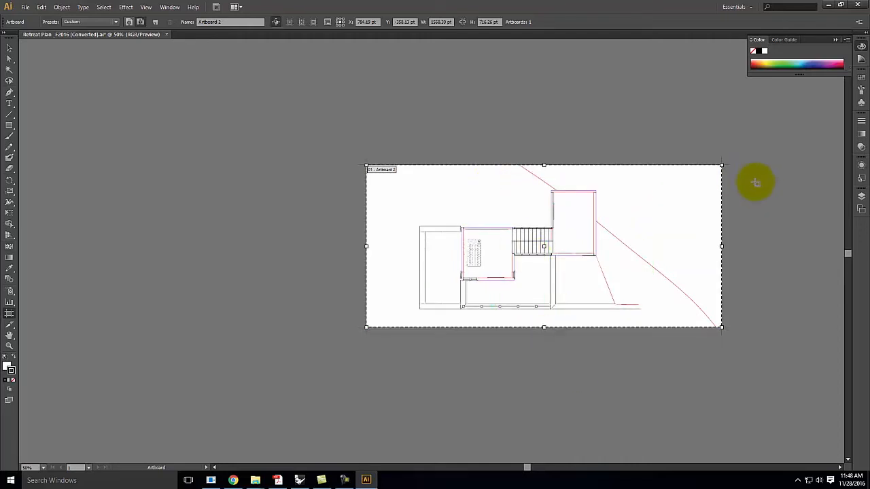
Display the document's layer list wide enough to read the full layer names, and review it from beginning to end
scroll(753, 182, "up", 2)
scroll(751, 181, "down", 1)
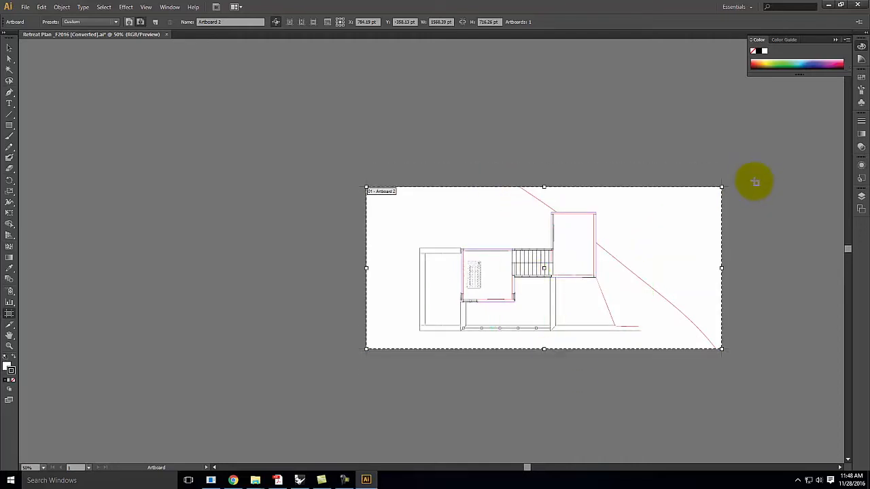
left_click(862, 197)
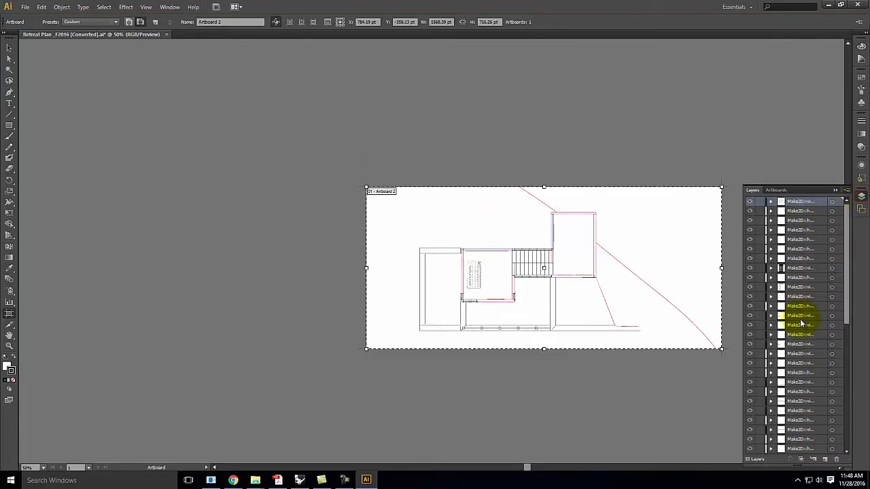
left_click_drag(745, 233, 544, 224)
left_click_drag(849, 226, 846, 403)
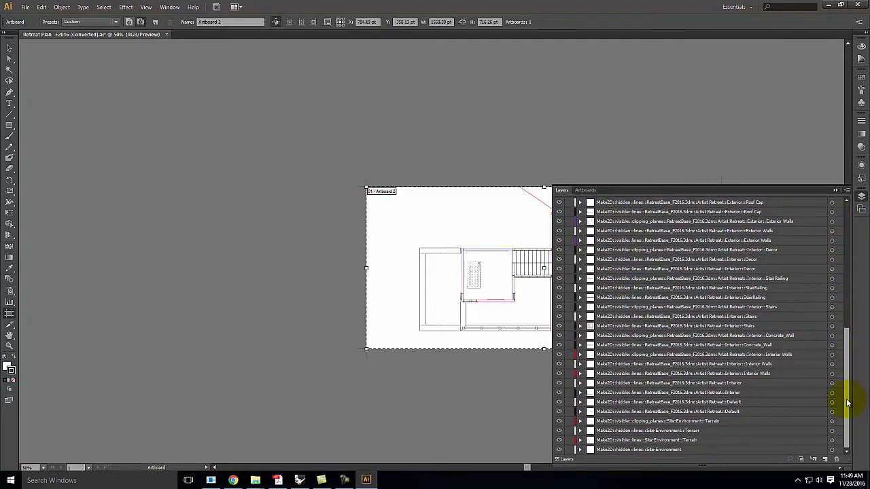
left_click_drag(847, 394, 860, 204)
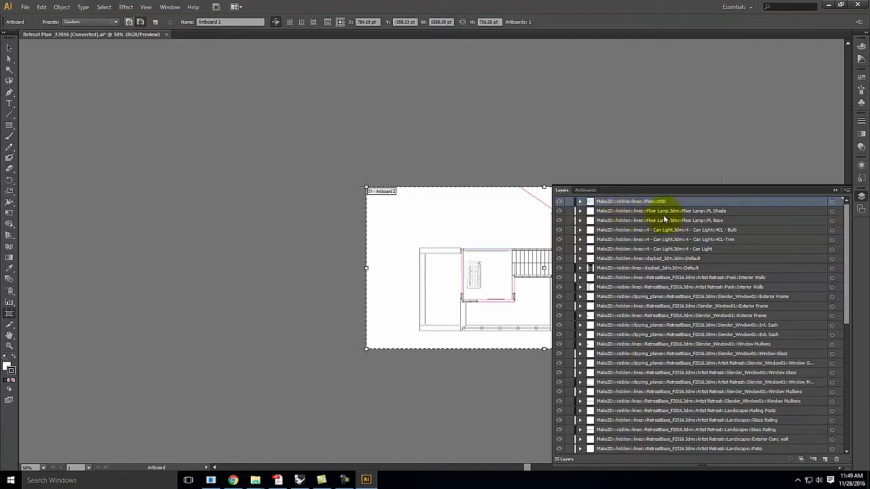
Create a new layer above all the others and name it Visible
left_click(825, 461)
double_click(615, 203)
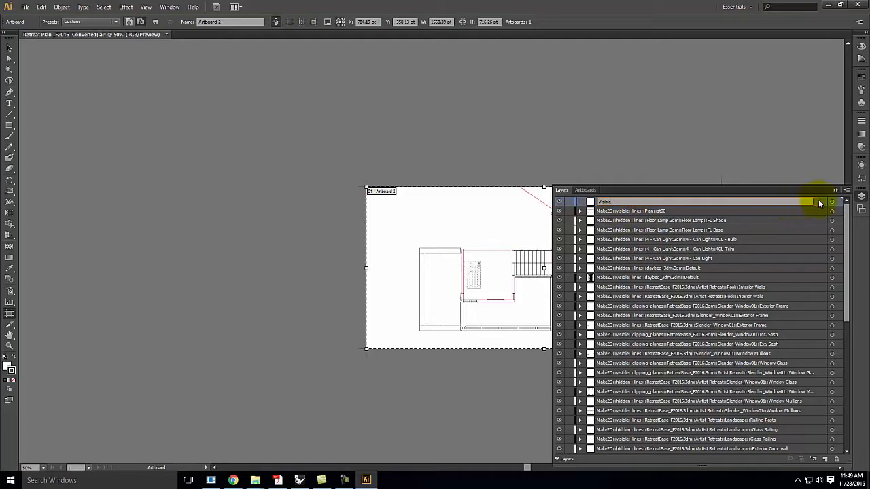
key("Return")
Move every Make2D layer marked visible, including the lines and clipping_planes layers, from Plan::st00 down to Site-Environment::Terrain, into the Visible layer and collapse it
left_click(651, 212)
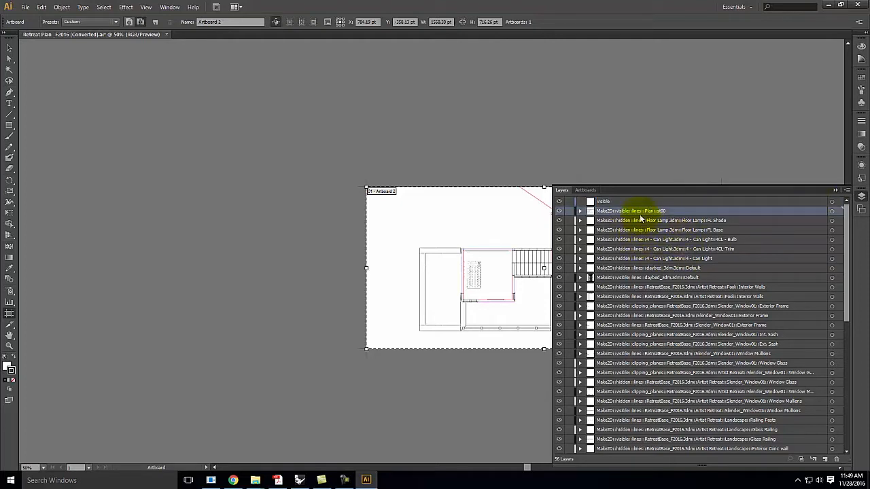
left_click(624, 277, "ctrl")
left_click(626, 297, "ctrl")
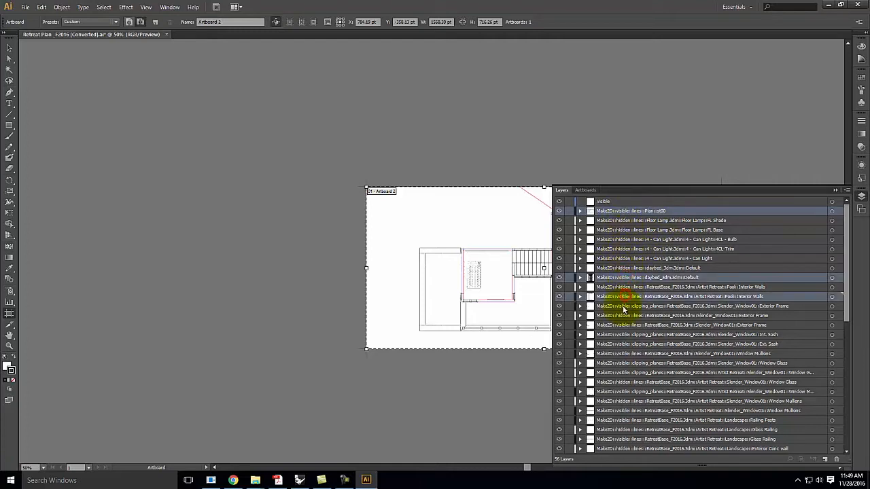
left_click(619, 306, "ctrl")
left_click(630, 327, "ctrl")
left_click(631, 335, "ctrl")
left_click(631, 345, "ctrl")
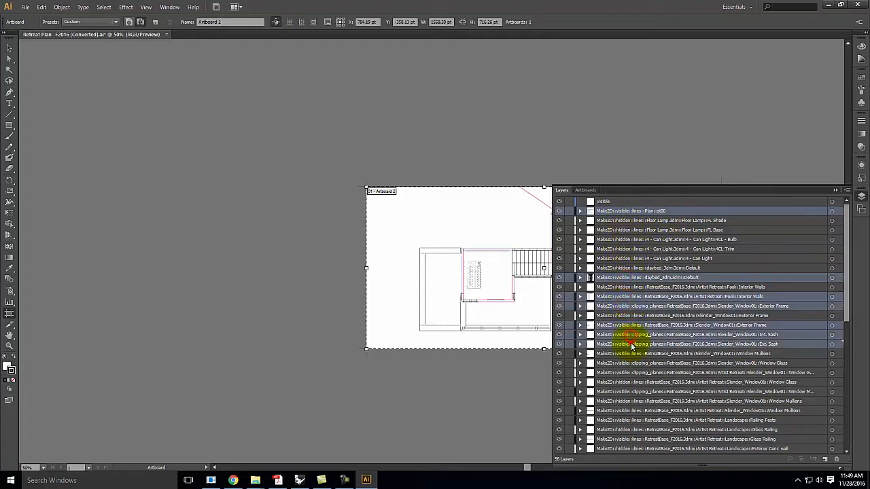
left_click(630, 354, "ctrl")
left_click(631, 363, "ctrl")
left_click(632, 372, "ctrl")
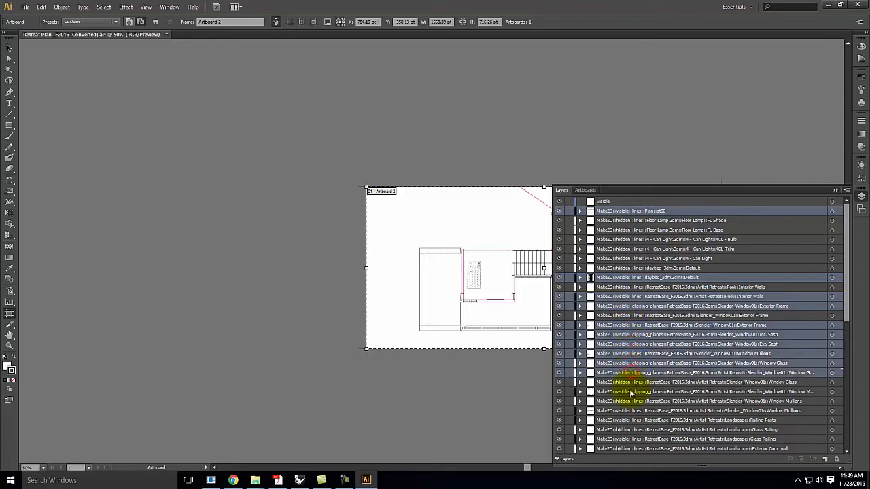
left_click(630, 392, "ctrl")
left_click(629, 412, "ctrl")
left_click(631, 422, "ctrl")
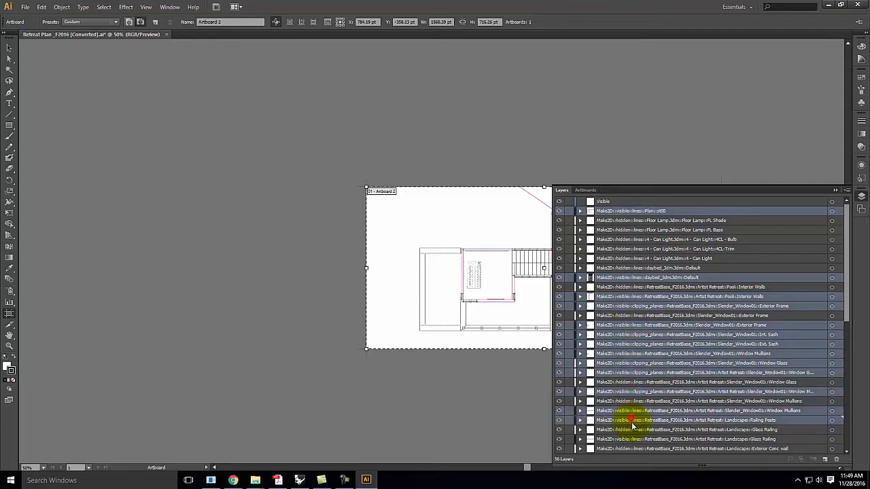
left_click(632, 440, "ctrl")
scroll(657, 414, "down", 7)
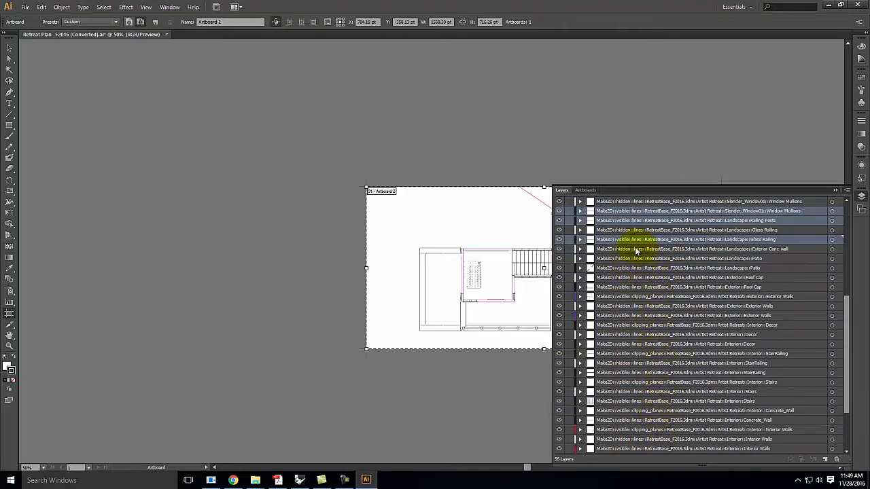
left_click(625, 271, "ctrl")
left_click(626, 289, "ctrl")
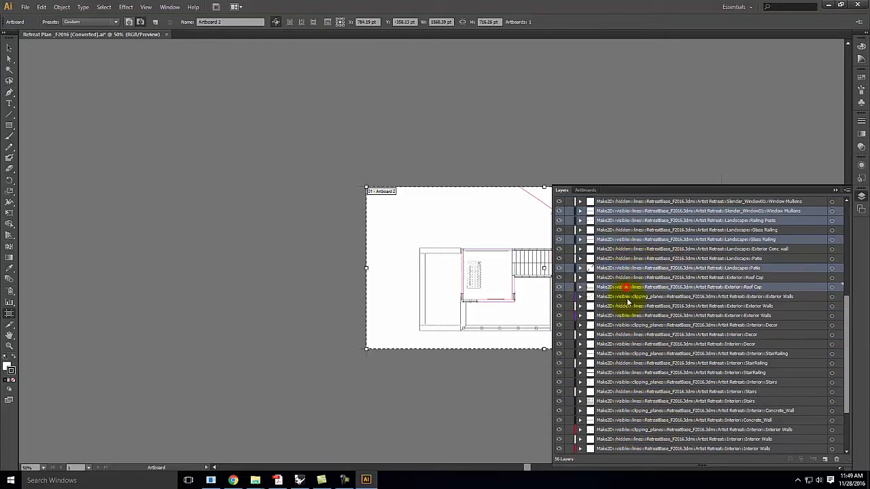
left_click(626, 296, "ctrl")
left_click(625, 315, "ctrl")
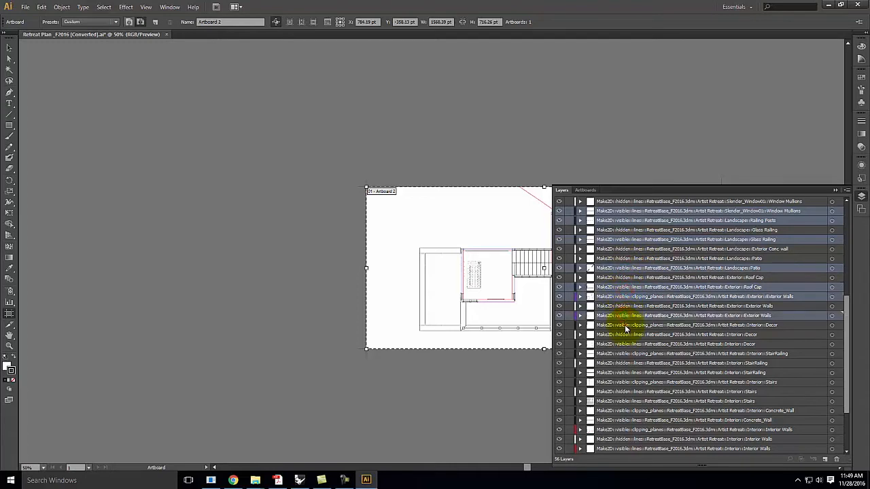
left_click(626, 327, "ctrl")
left_click(625, 344, "ctrl")
left_click(626, 354, "ctrl")
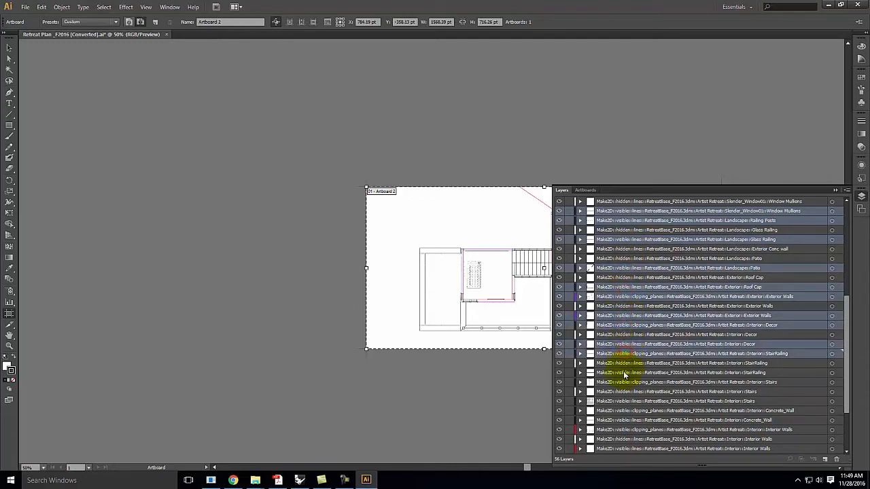
left_click(625, 373, "ctrl")
left_click(627, 382, "ctrl")
left_click(626, 401, "ctrl")
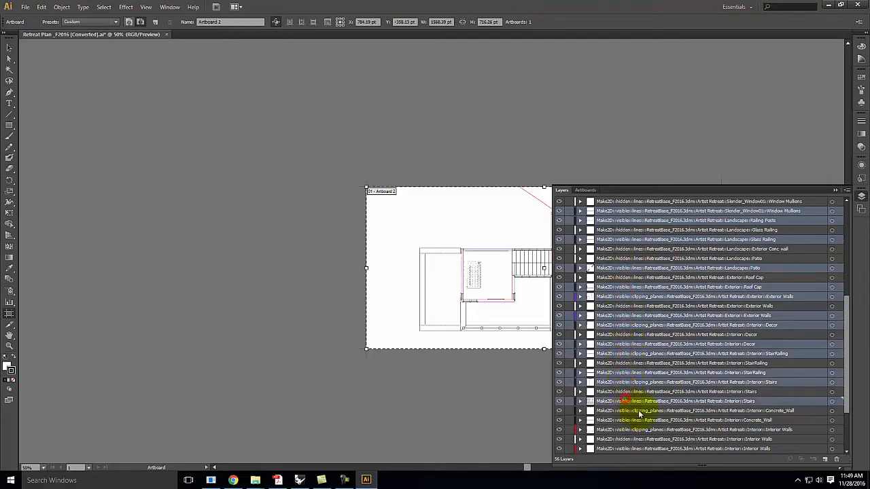
left_click(624, 411, "ctrl")
left_click(624, 421, "ctrl")
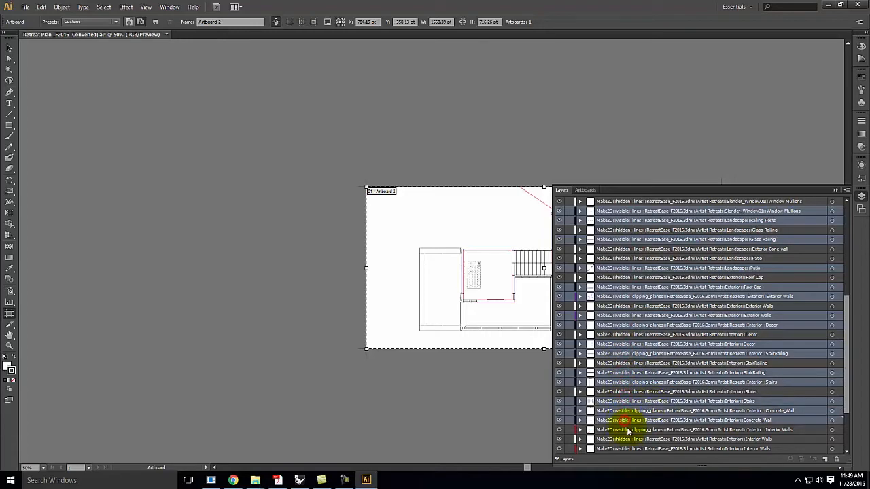
left_click(624, 430, "ctrl")
left_click(625, 449, "ctrl")
scroll(639, 413, "down", 3)
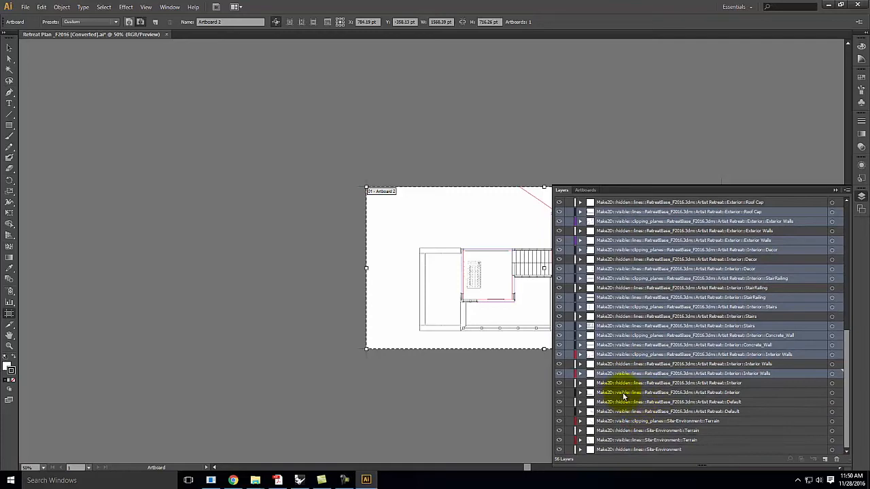
left_click(624, 393, "ctrl")
left_click(626, 411, "ctrl")
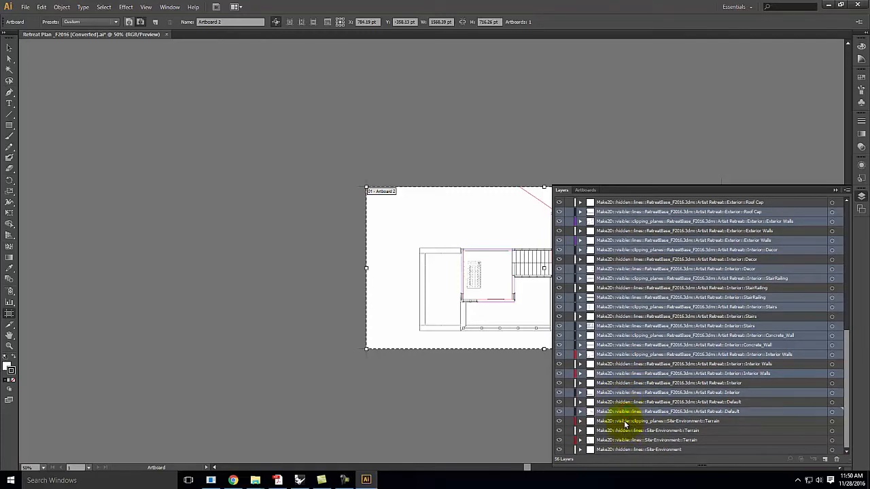
left_click(625, 422, "ctrl")
left_click(625, 440, "ctrl")
scroll(669, 371, "up", 8)
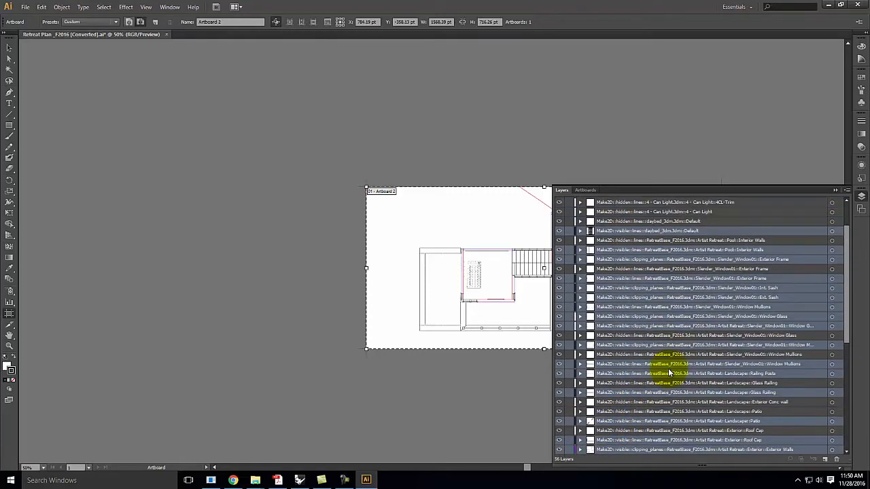
scroll(668, 372, "up", 2)
left_click_drag(617, 213, 611, 205)
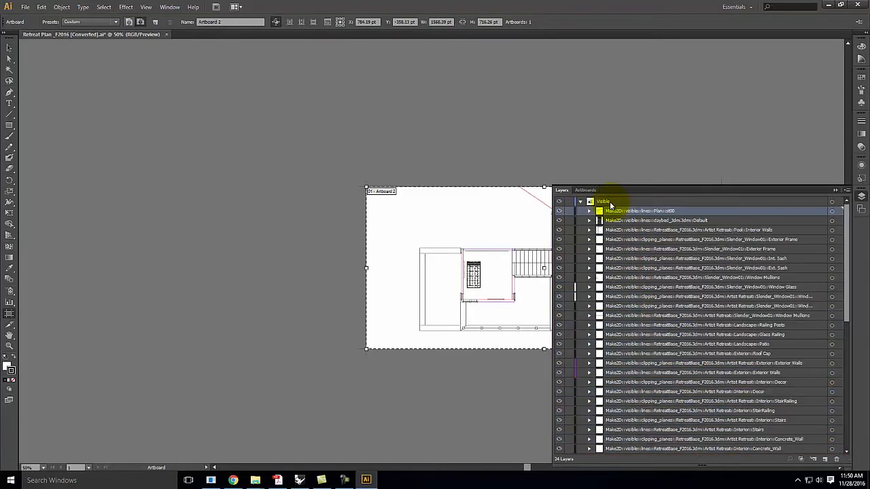
left_click(580, 202)
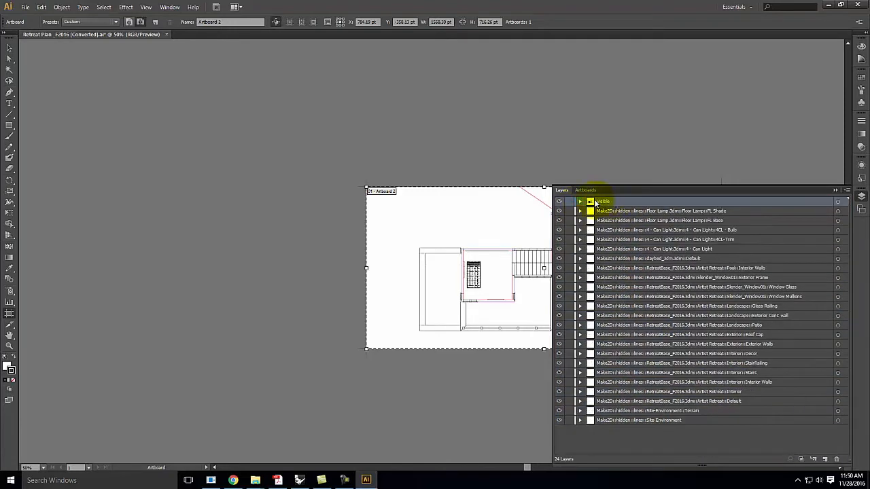
Create a new layer directly below Visible, above the Make2D hidden-line layers, and name it Hidden
left_click(630, 212)
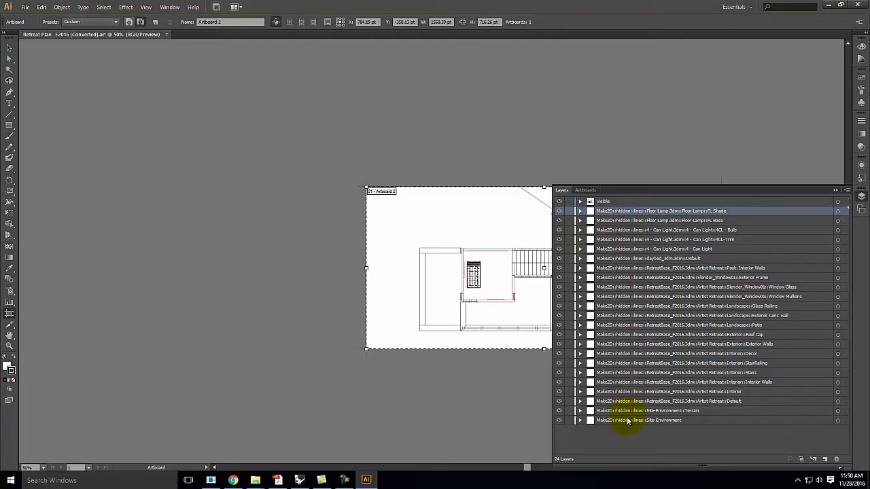
left_click(825, 459)
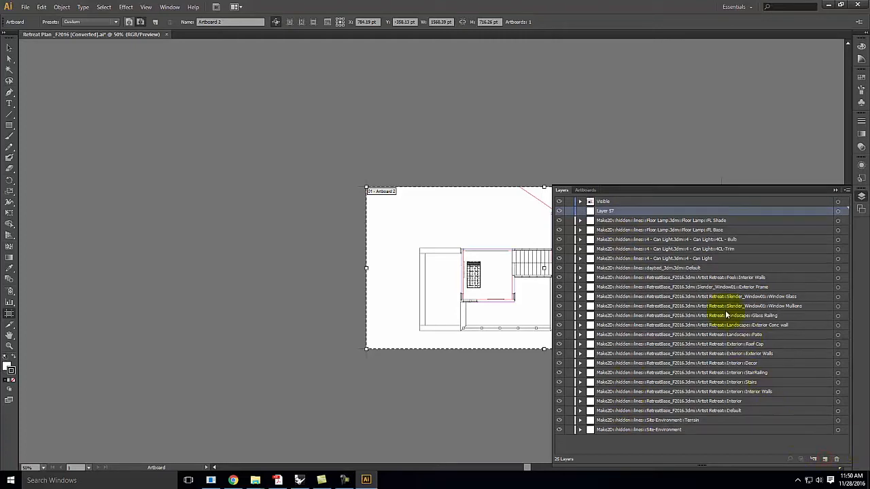
double_click(609, 212)
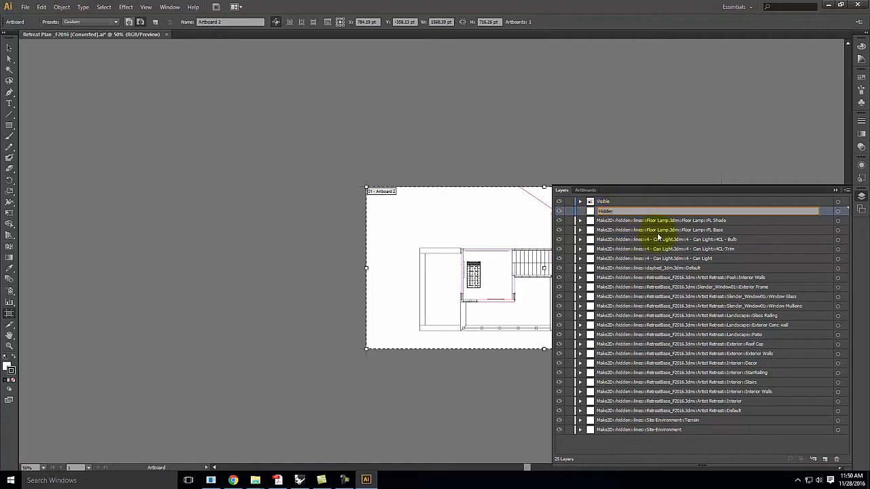
Move all the Make2D hidden-line layers, from FL Shade through Site-Environment, into the Hidden layer and collapse it
left_click(658, 221)
left_click(655, 428, "shift")
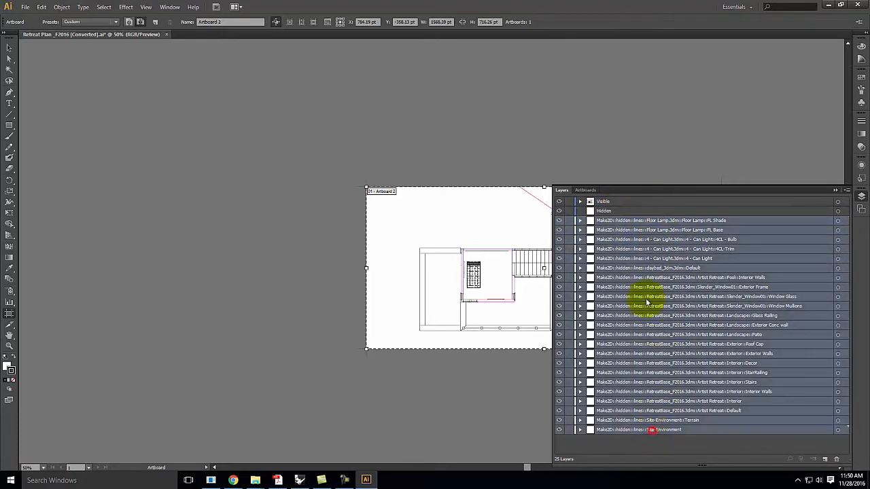
left_click_drag(635, 229, 595, 212)
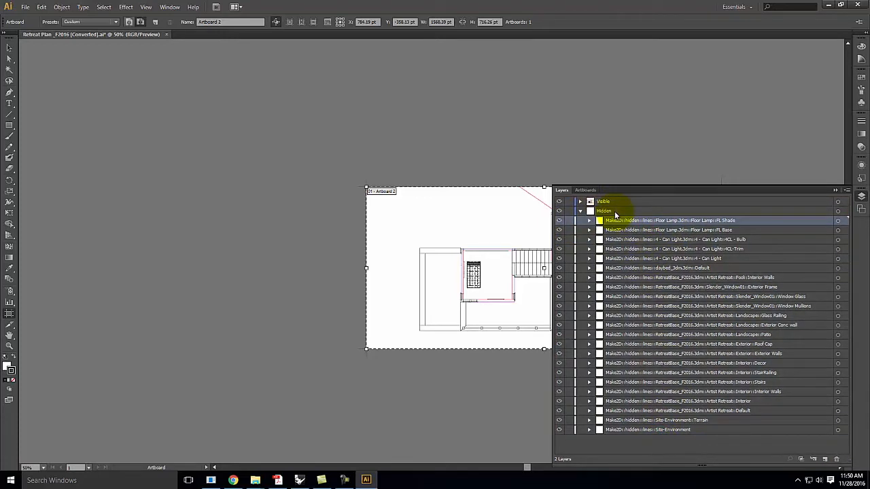
left_click(581, 211)
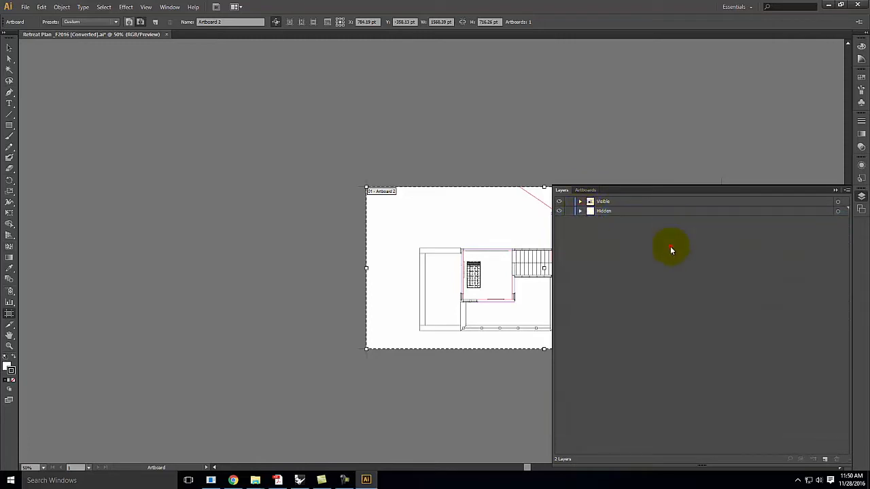
Select all the artwork on the Hidden layer and set its stroke color to mid gray 828282
left_click(580, 212)
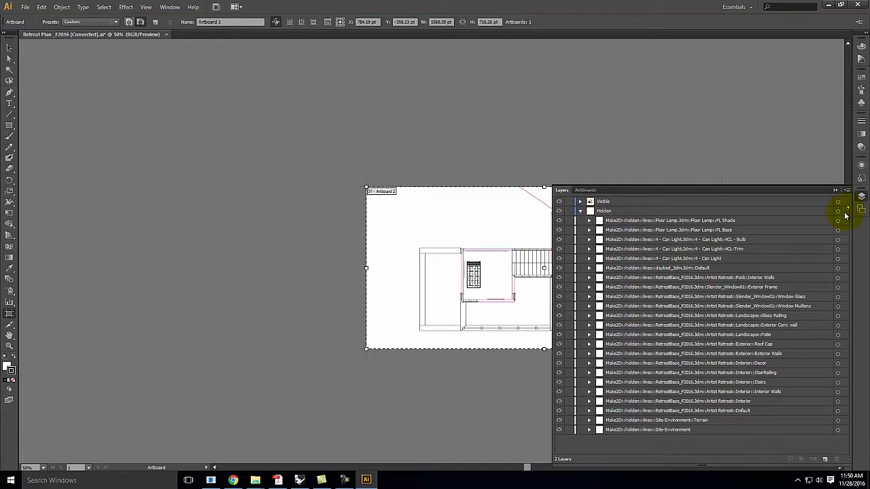
left_click(844, 211)
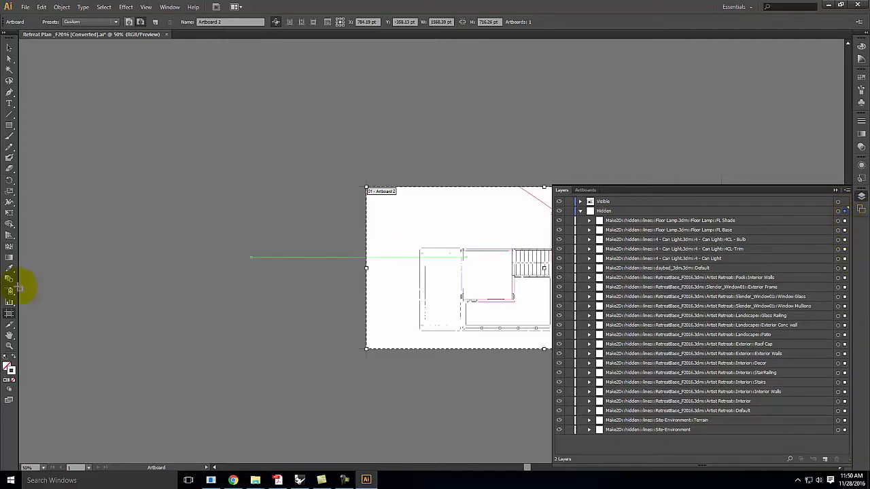
double_click(10, 369)
left_click_drag(360, 220, 298, 239)
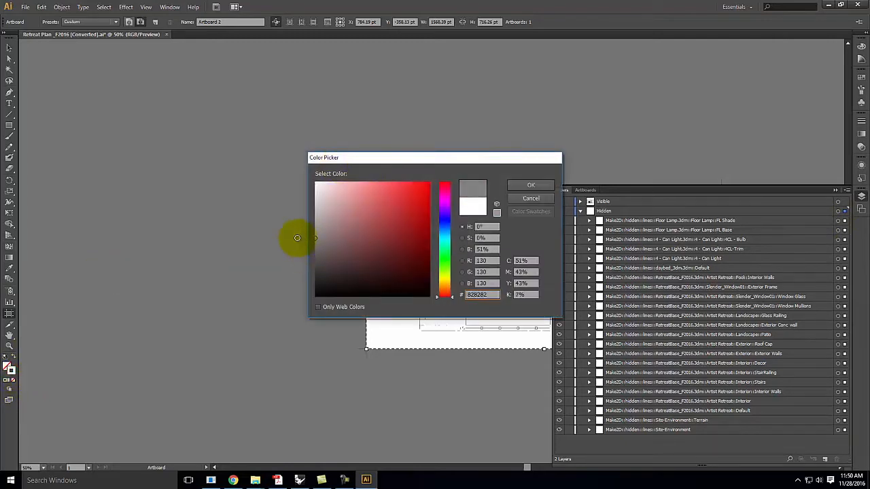
left_click(521, 184)
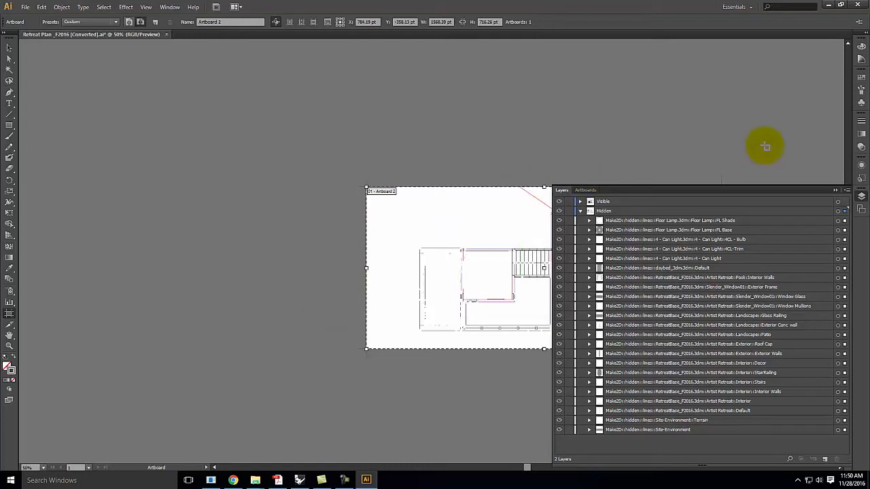
Set the stroke weight of the selected hidden linework to 0.25 pt
left_click(859, 123)
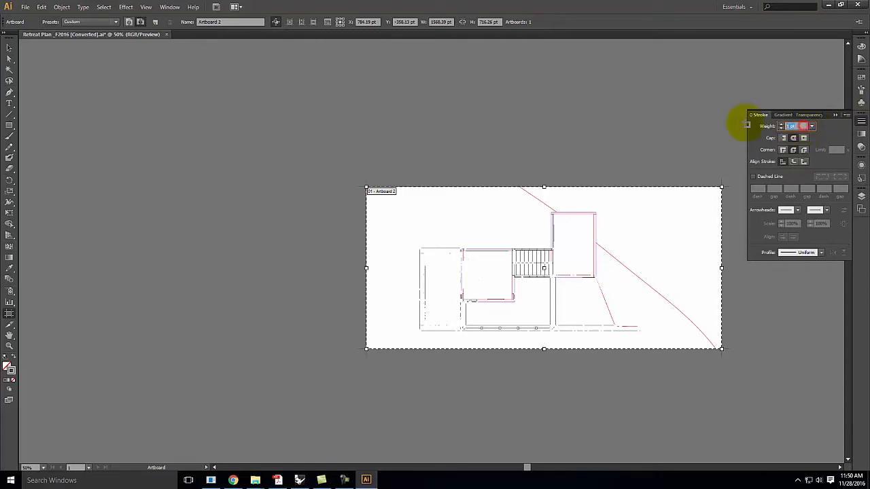
key("Delete")
type(".25")
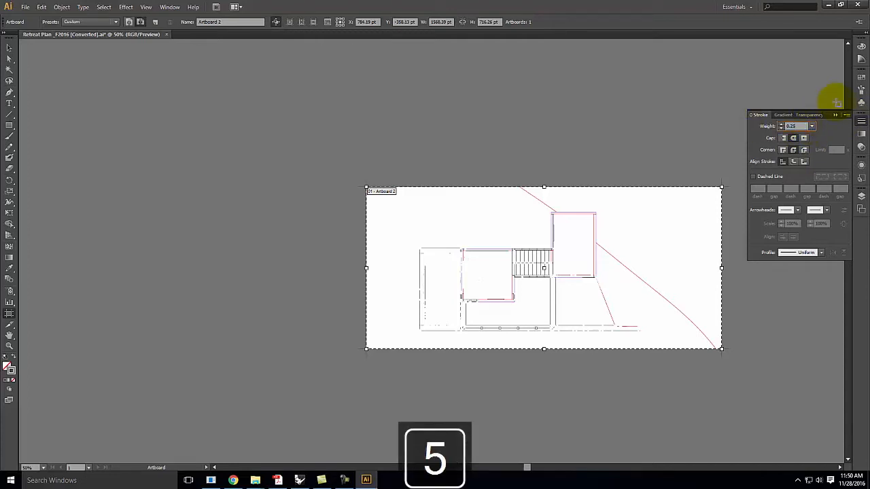
key("Tab")
Turn the selected hidden linework into dashed lines with a 2 pt dash and a 2 pt gap
left_click(753, 177)
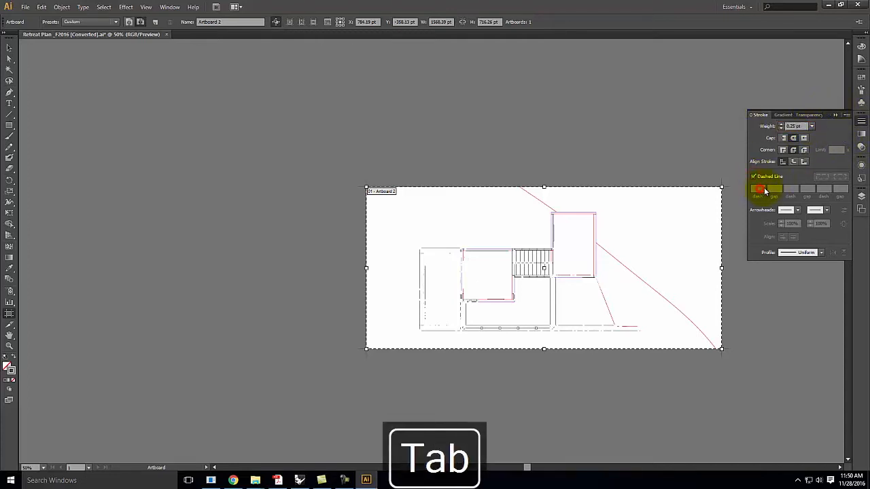
left_click_drag(765, 191, 739, 187)
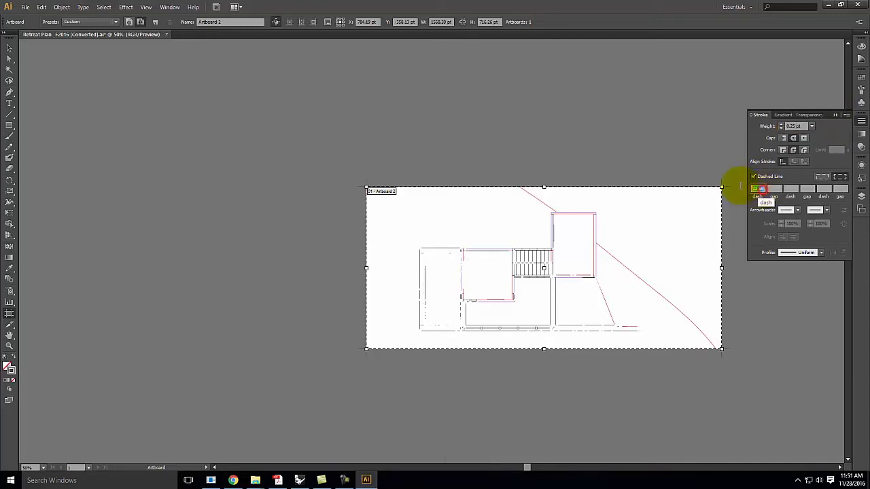
type("2")
key("Tab")
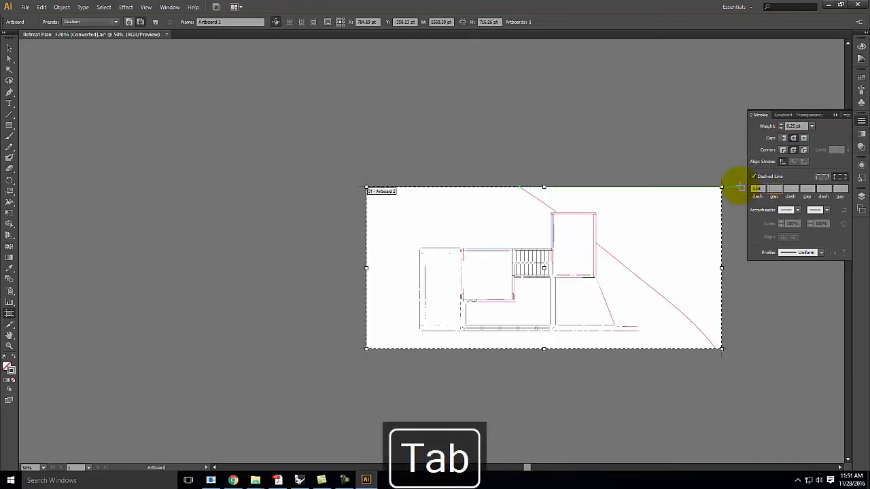
key("Tab")
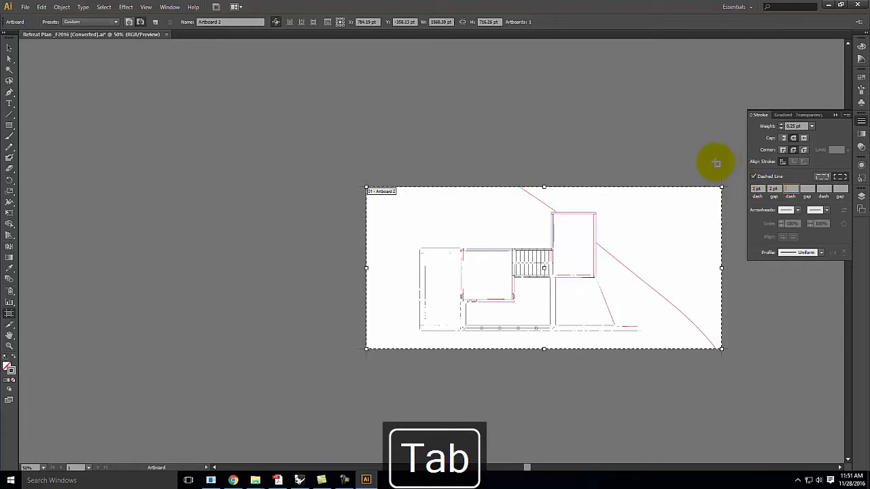
Return to the layer list, collapse the Hidden layer and make Visible the active layer
left_click(861, 196)
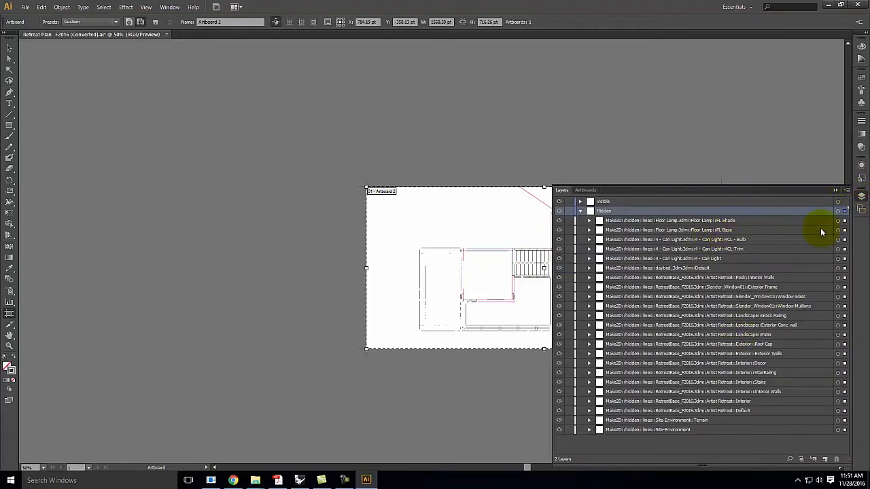
left_click(748, 277)
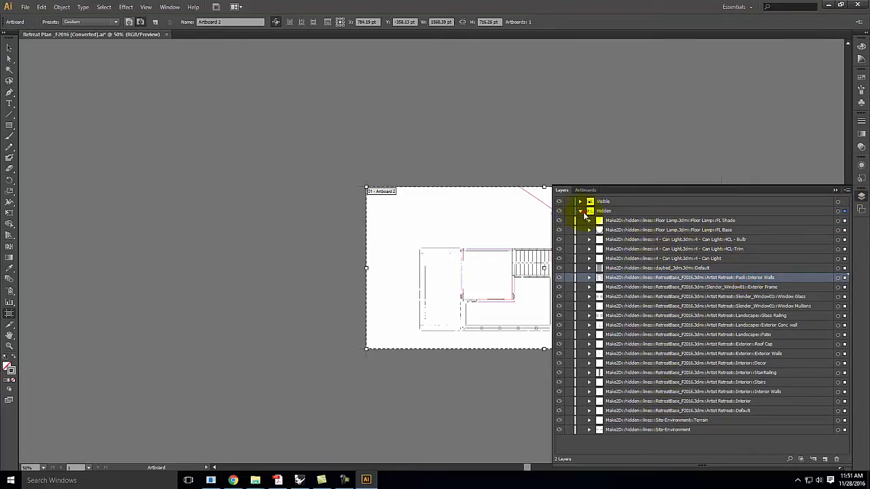
left_click(582, 210)
left_click(626, 201)
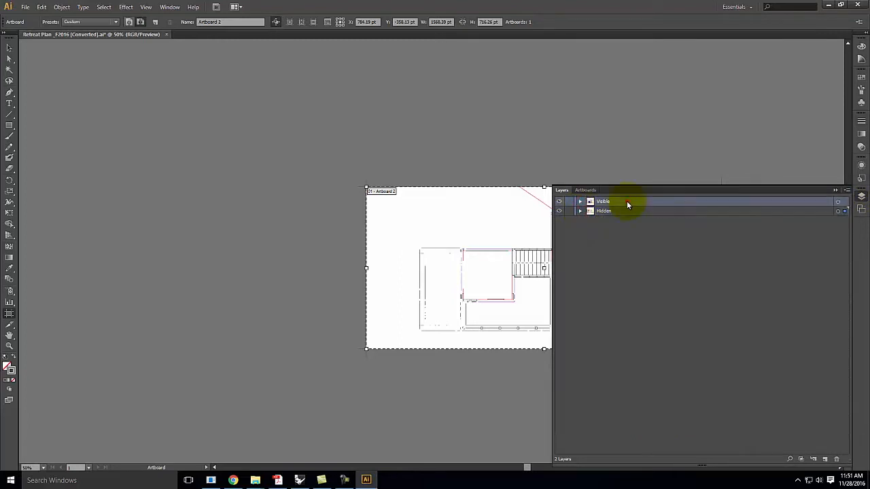
Select all the artwork on the Visible layer and try to set its stroke color to black 000000
left_click(839, 201)
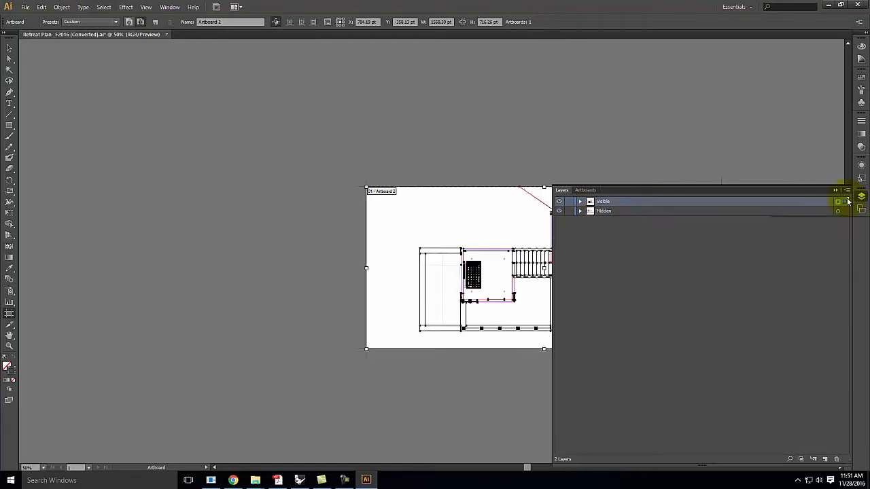
double_click(13, 369)
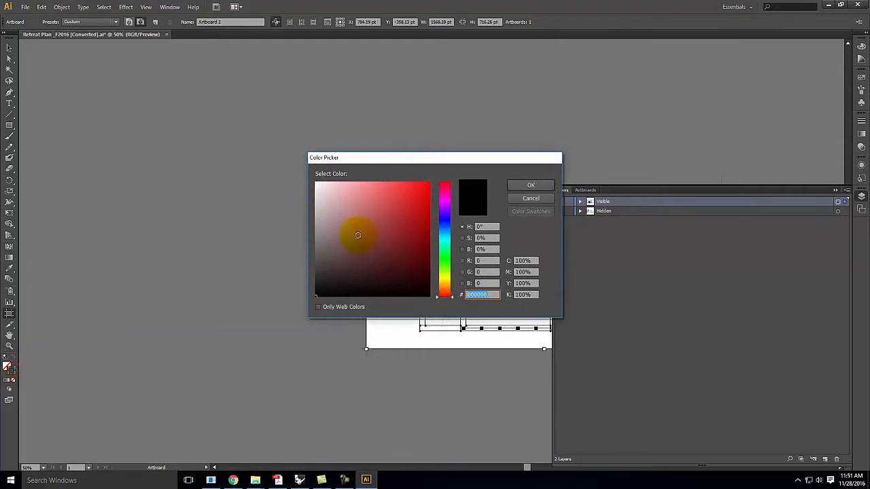
left_click(530, 185)
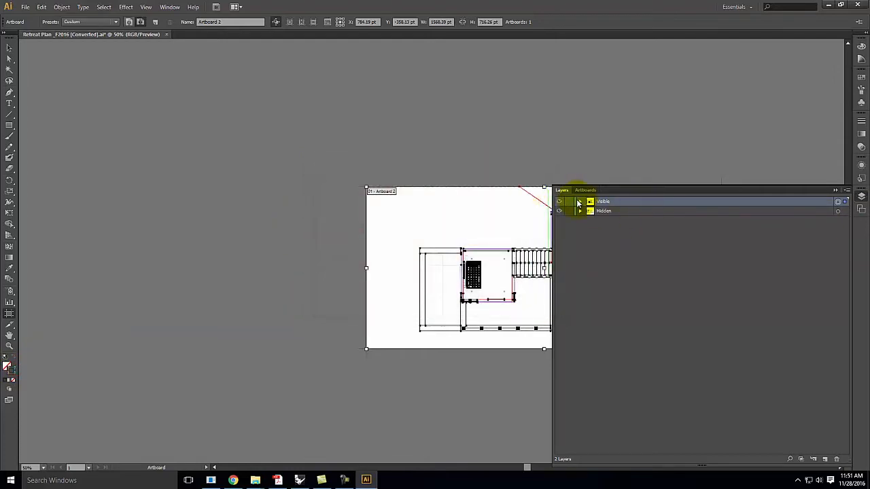
Expand the Visible layer and select only the artwork on its clipping-plane Window Glass sublayer
left_click(581, 201)
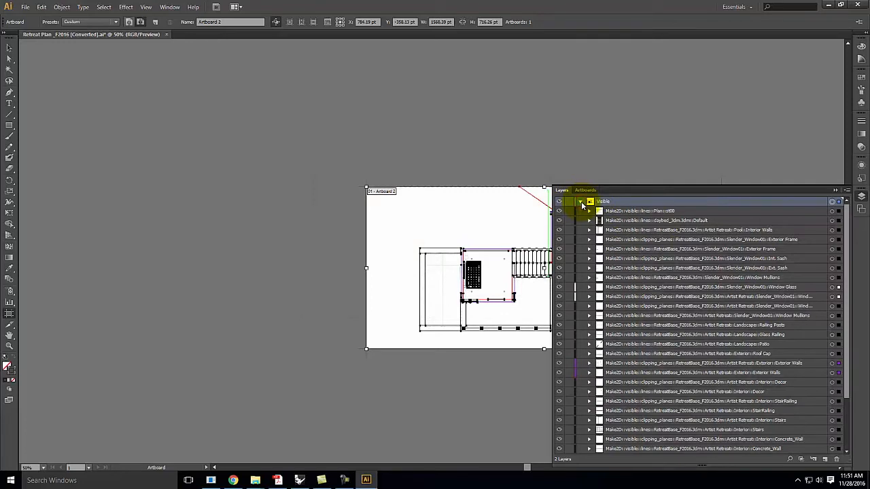
left_click(580, 202)
left_click(581, 202)
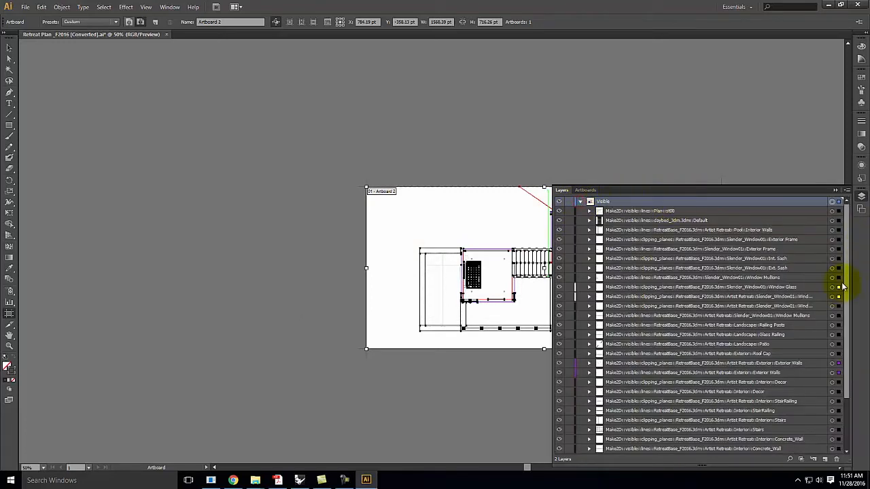
left_click(780, 298)
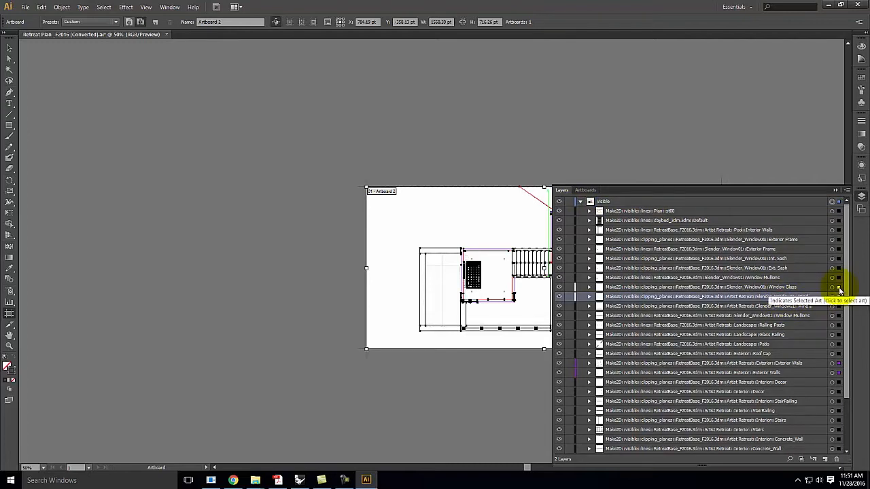
left_click(839, 287)
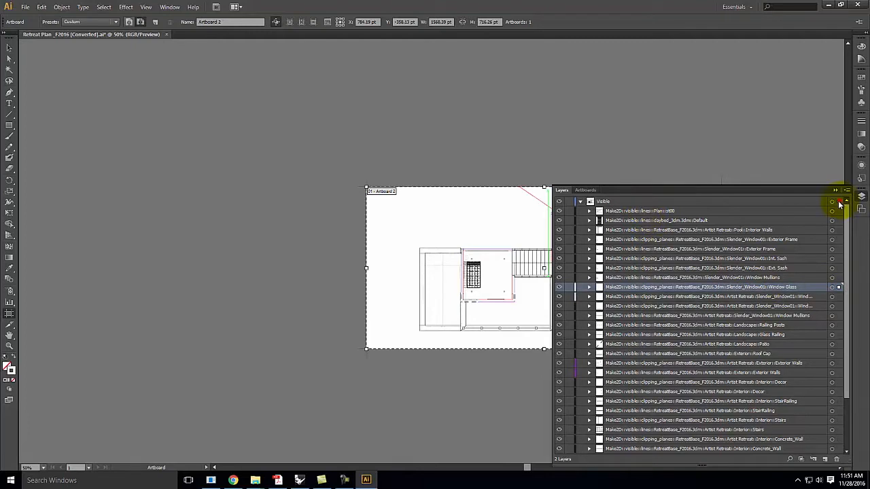
Select all the Visible artwork, set its stroke weight to 0.75 pt, and deselect it with the Selection tool active
left_click(839, 202)
left_click(862, 123)
left_click(797, 126)
type("0.25")
key("Tab")
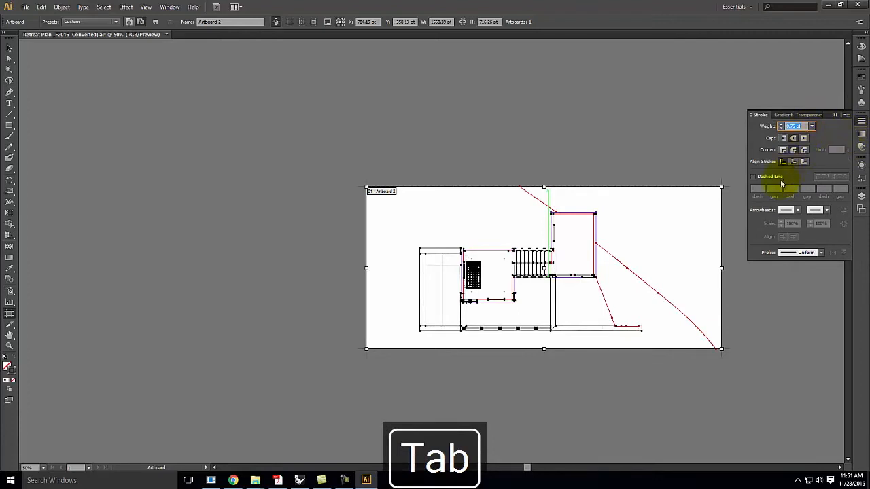
left_click(9, 47)
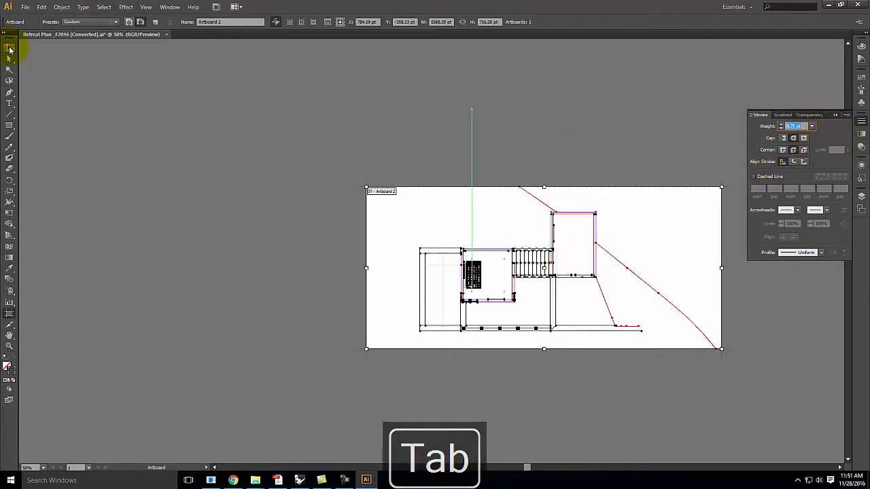
left_click(162, 108)
Examine the visible and hidden linework up close, from the daybed room across the stairs to the terrain lines
key("ctrl+equal")
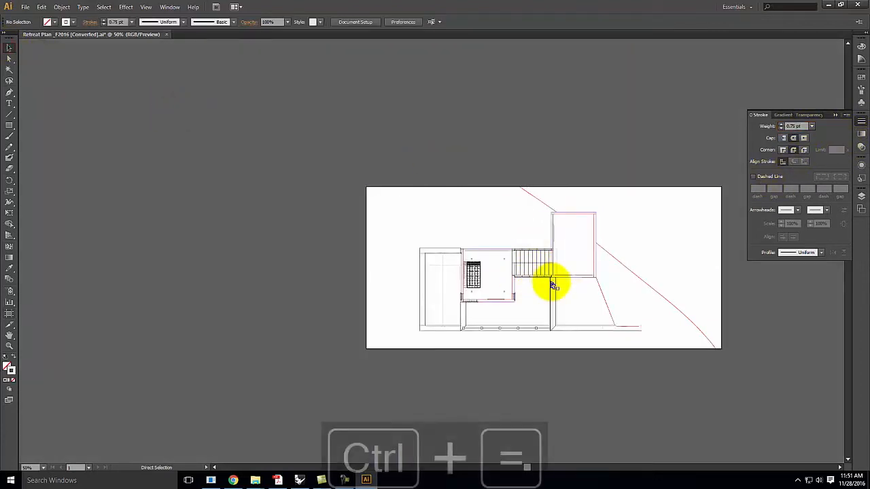
key("ctrl+equal")
key("ctrl+equal")
key("ctrl+equal")
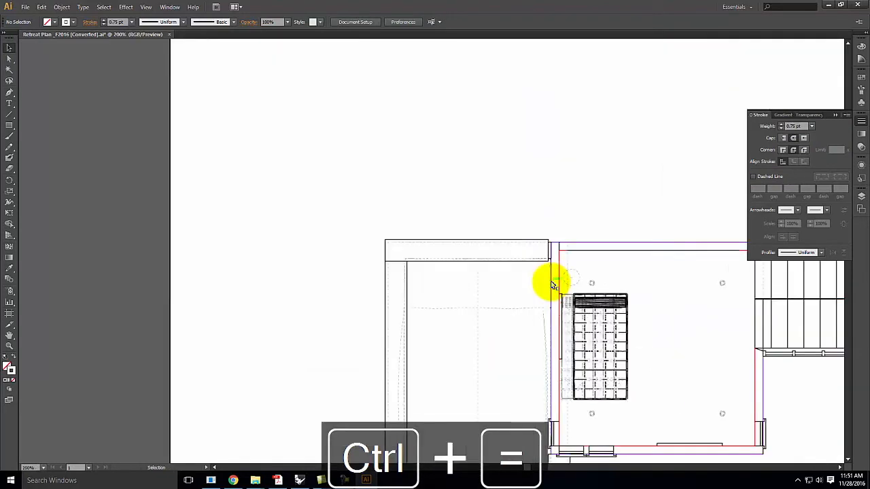
key("space")
left_click_drag(630, 267, 341, 196)
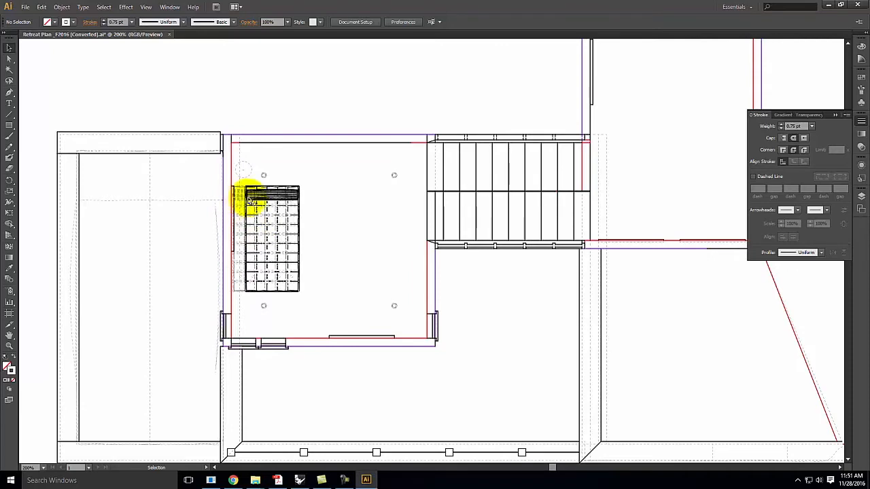
key("space")
left_click_drag(668, 149, 406, 134)
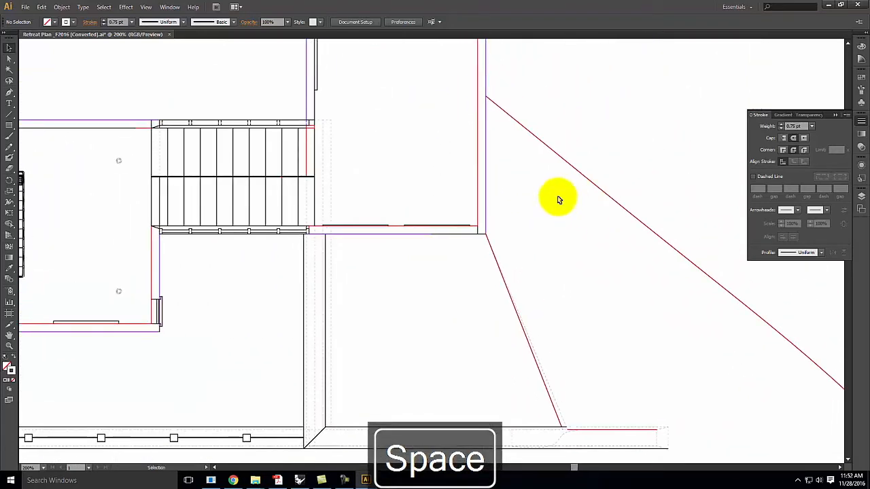
Select every line with the same stroke color as the red diagonal terrain line, recolor them black, and deselect
left_click(528, 134)
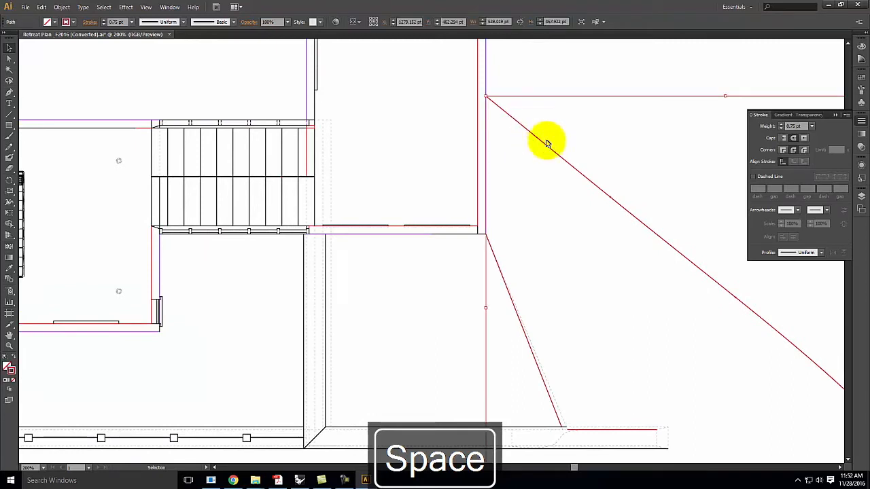
left_click(110, 7)
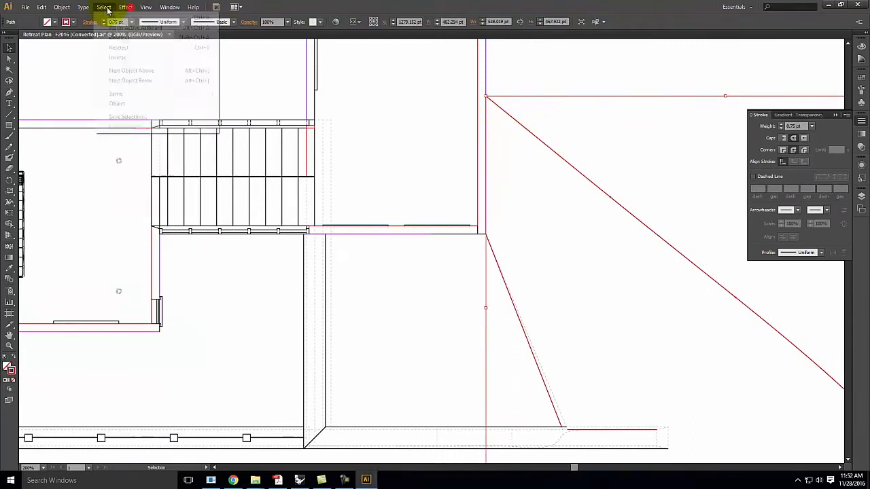
mouse_move(135, 95)
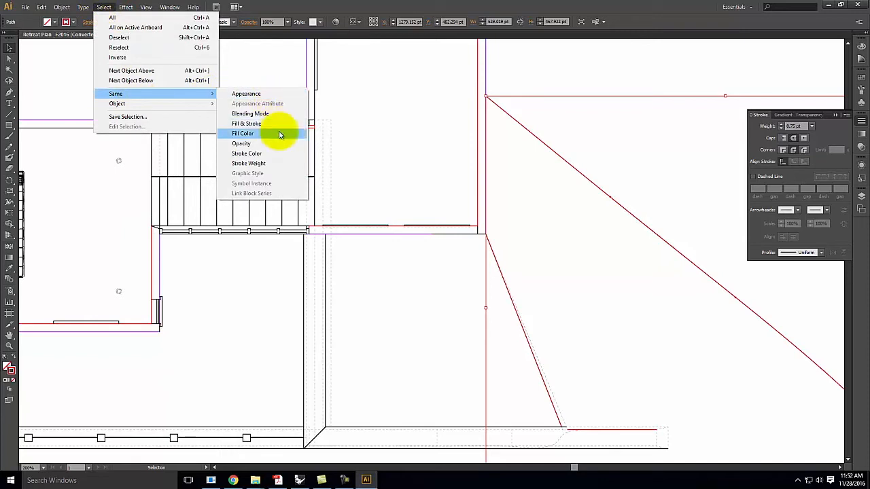
left_click(269, 154)
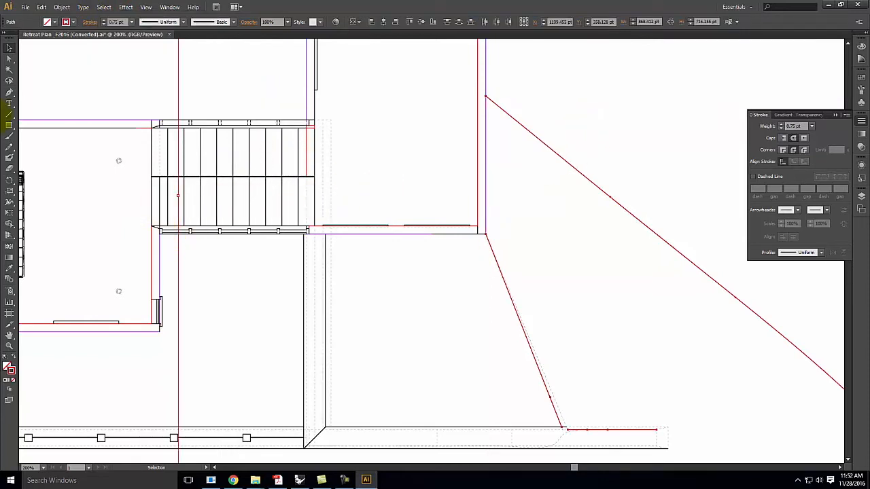
double_click(10, 371)
left_click_drag(334, 237, 310, 305)
left_click(523, 185)
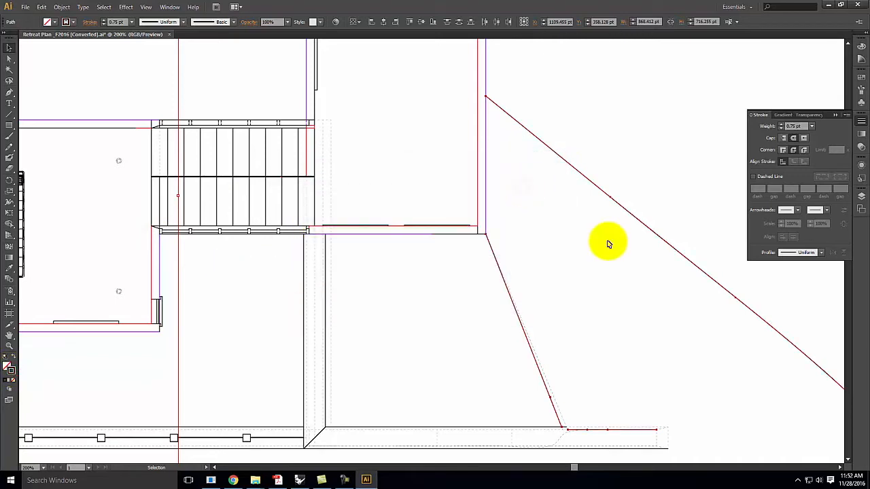
left_click(605, 242)
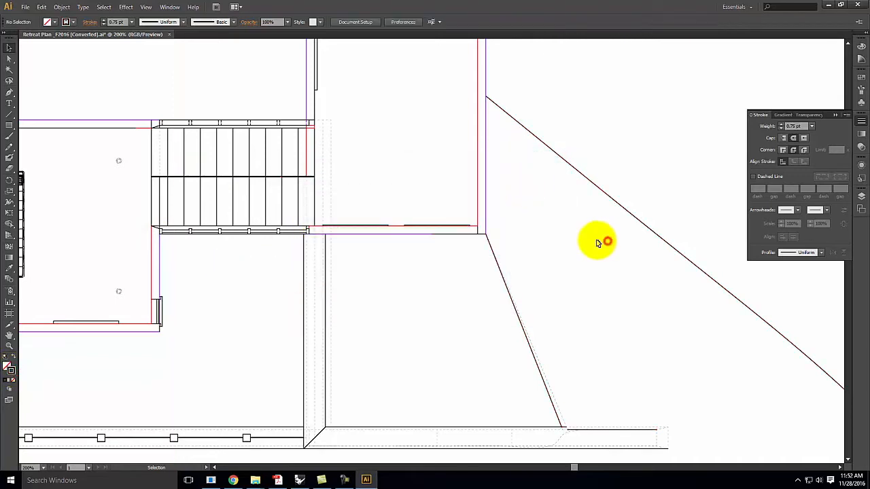
Select all lines matching the purple exterior wall line's stroke color and give them a black 000000 stroke of 1.5 pt
left_click(486, 189)
left_click(83, 7)
mouse_move(103, 6)
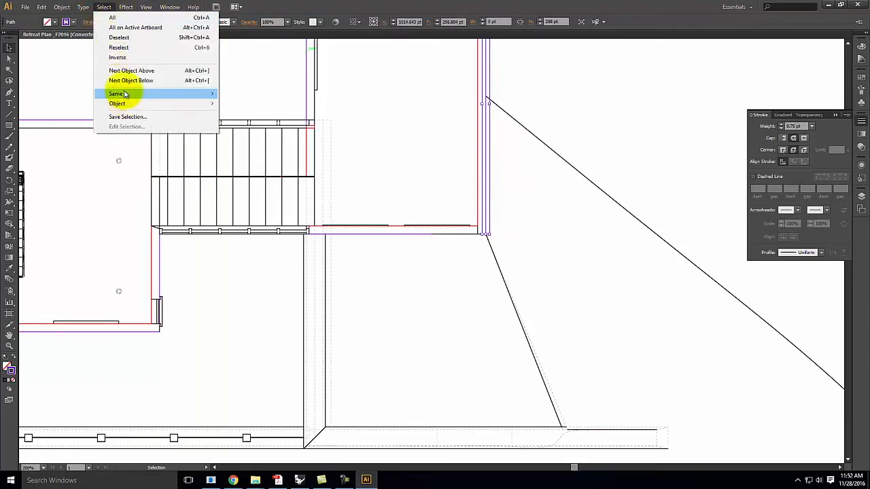
mouse_move(117, 93)
left_click(267, 154)
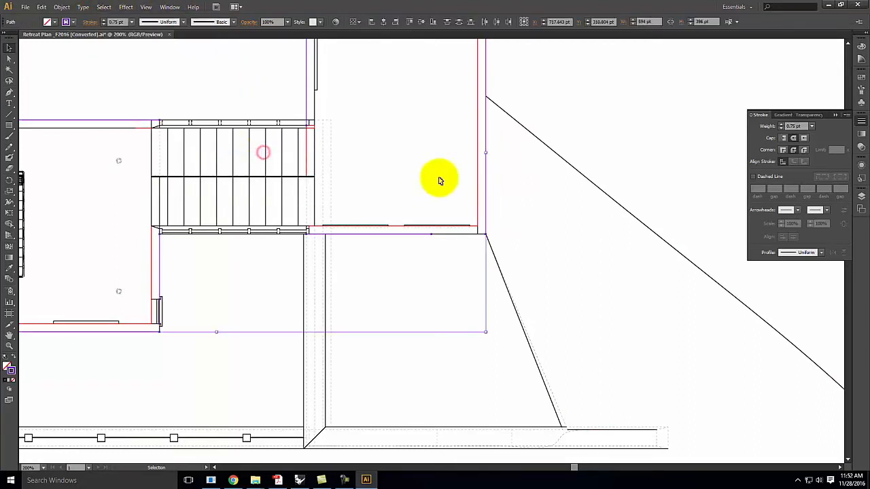
double_click(12, 372)
left_click_drag(361, 223, 301, 295)
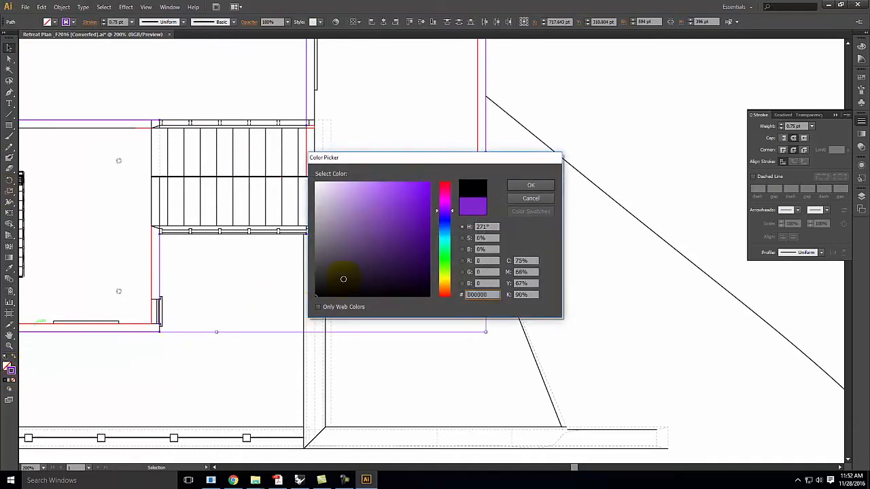
left_click(531, 185)
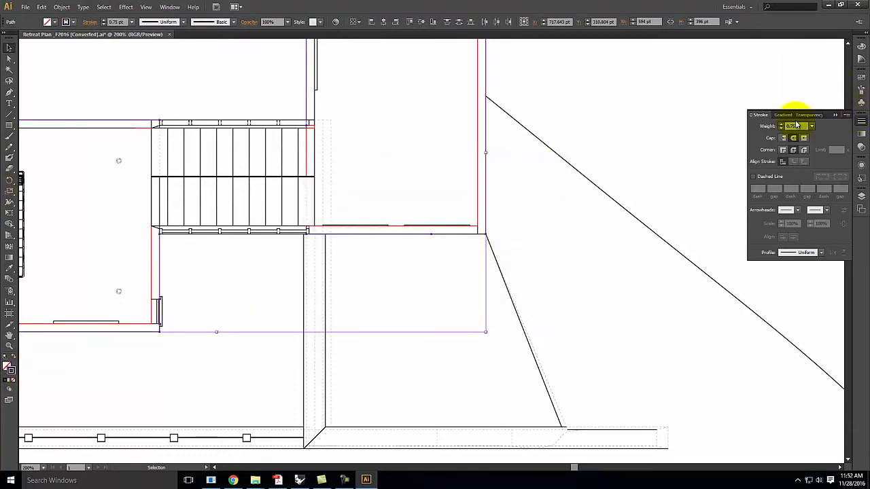
type("1.5")
key("Tab")
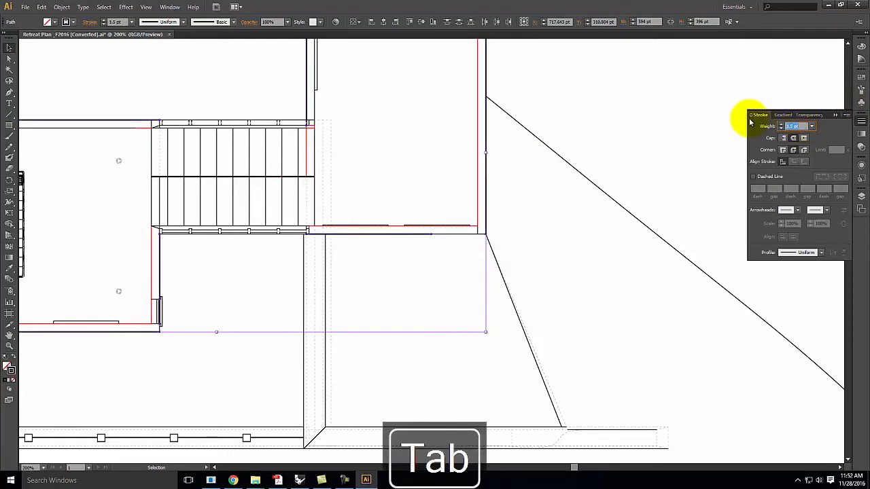
Select together the artwork on the visible Pool Interior Walls, Exterior Walls, Concrete_Wall, Interior Walls and Interior sublayers
left_click(463, 234)
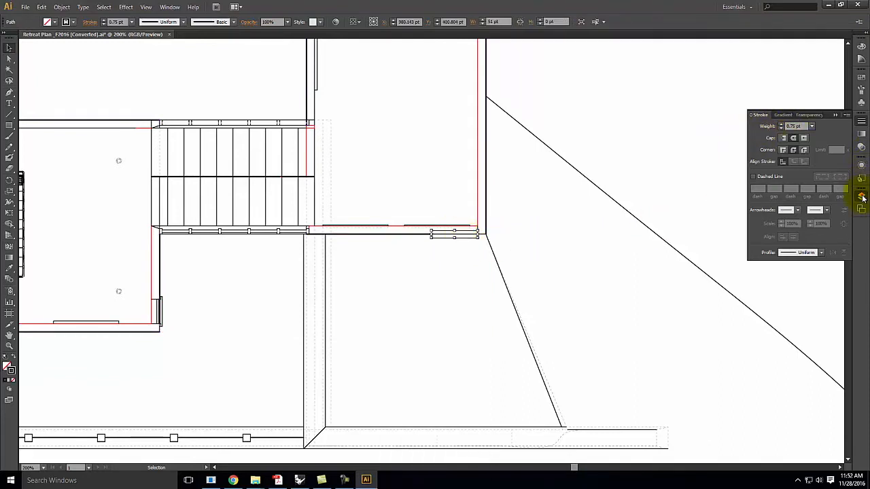
left_click(861, 196)
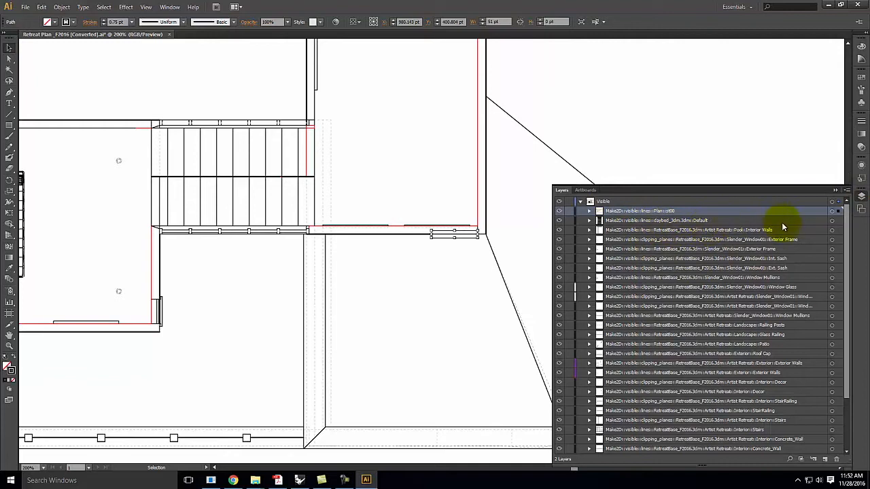
left_click(756, 231)
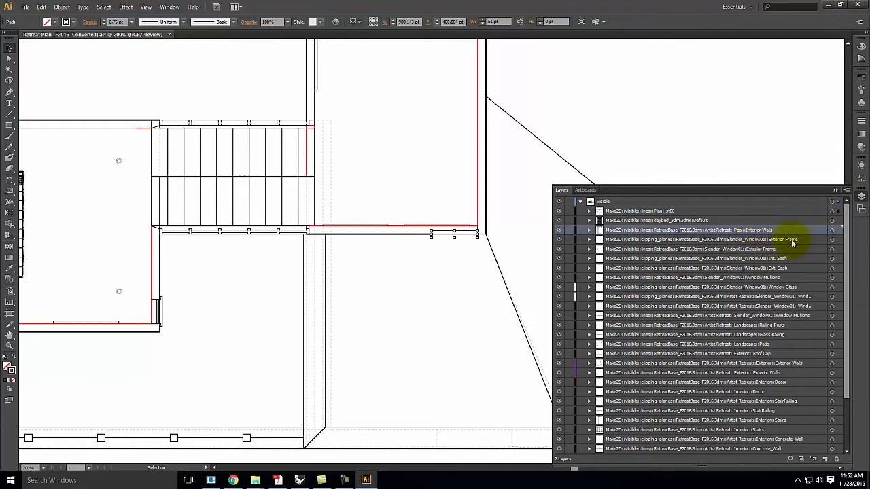
left_click(838, 231)
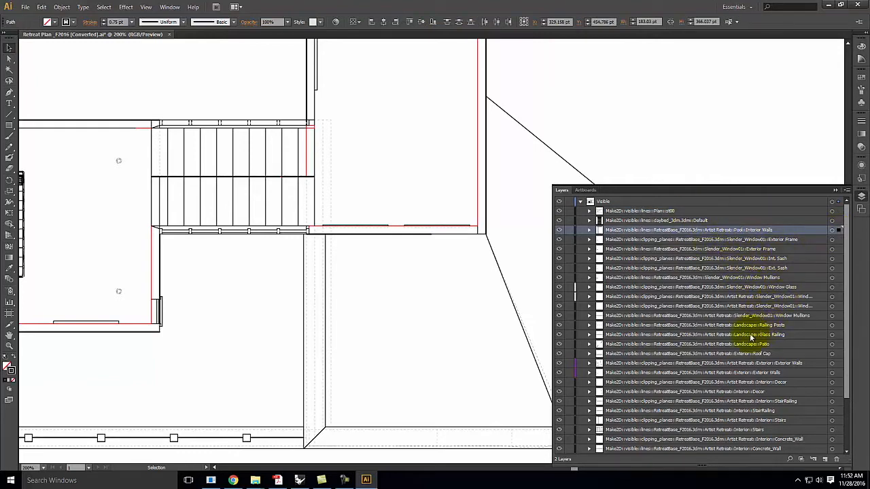
left_click(840, 365, "shift")
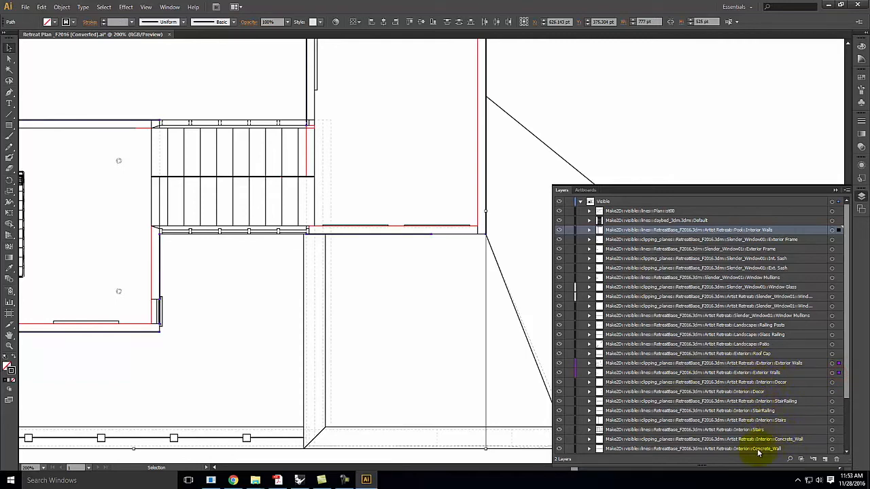
left_click(840, 440)
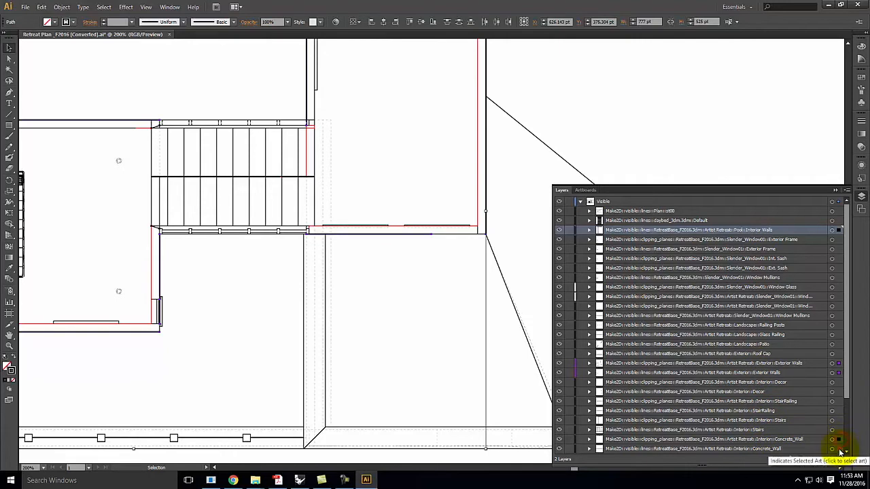
scroll(764, 403, "down", 3)
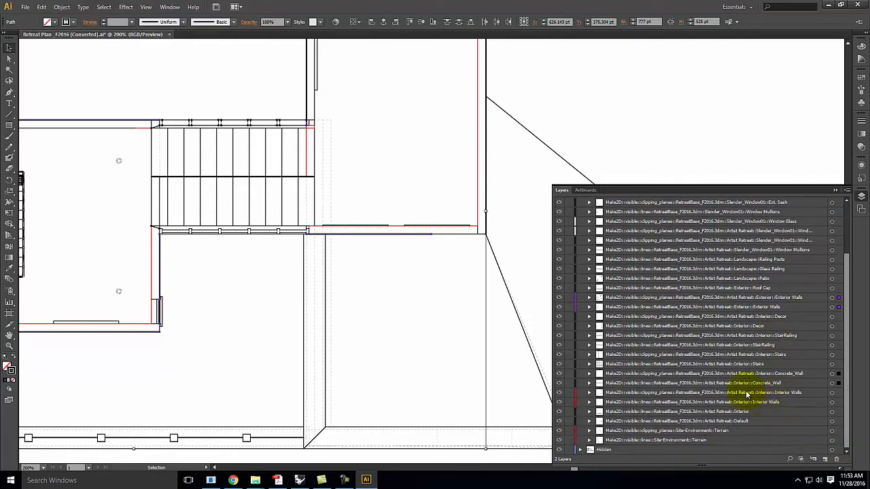
left_click(839, 393)
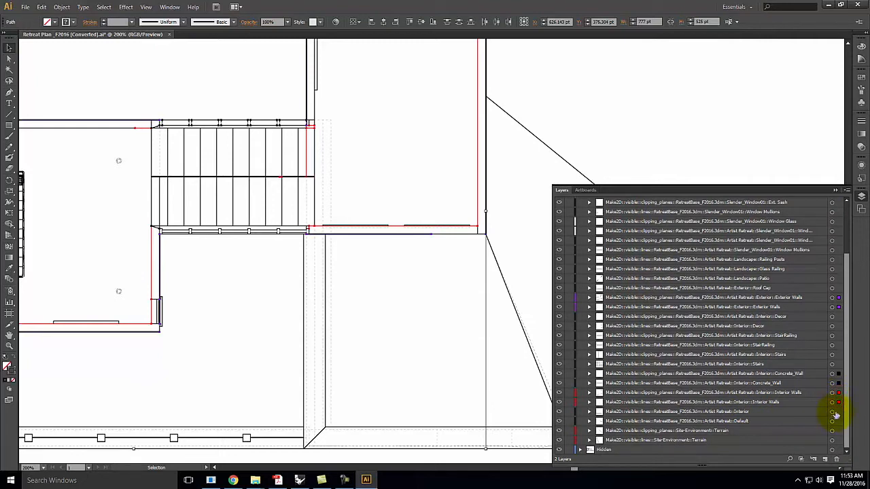
left_click(838, 414, "shift")
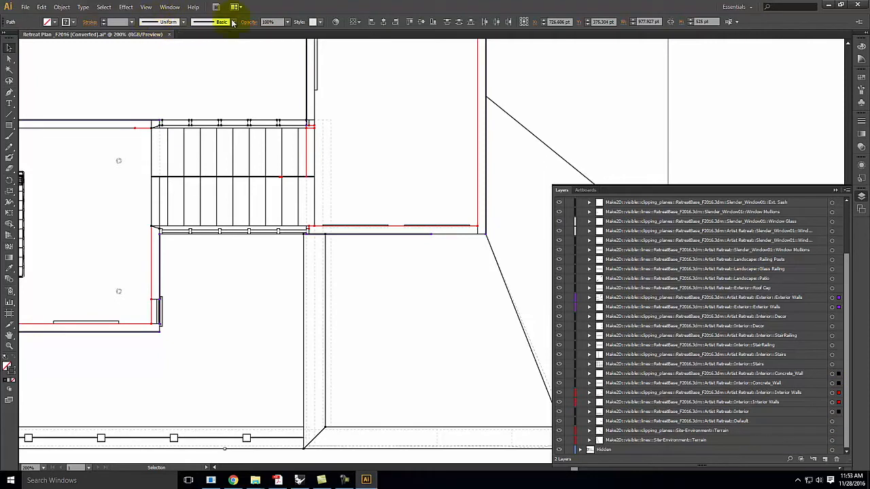
Set the stroke weight of the selected wall artwork to 1.5 pt
left_click(862, 121)
left_click(795, 126)
type("15")
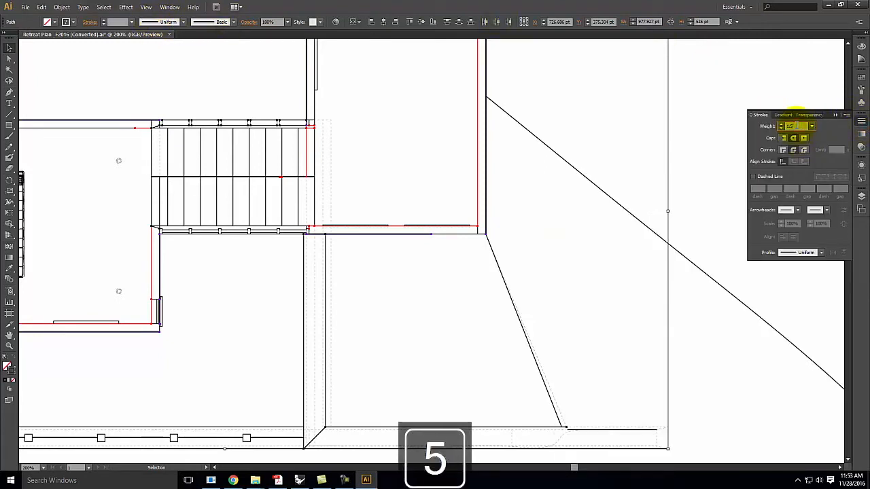
key("Tab")
Try to recolor the selected wall artwork's strokes black 000000, then clear the selection
double_click(12, 371)
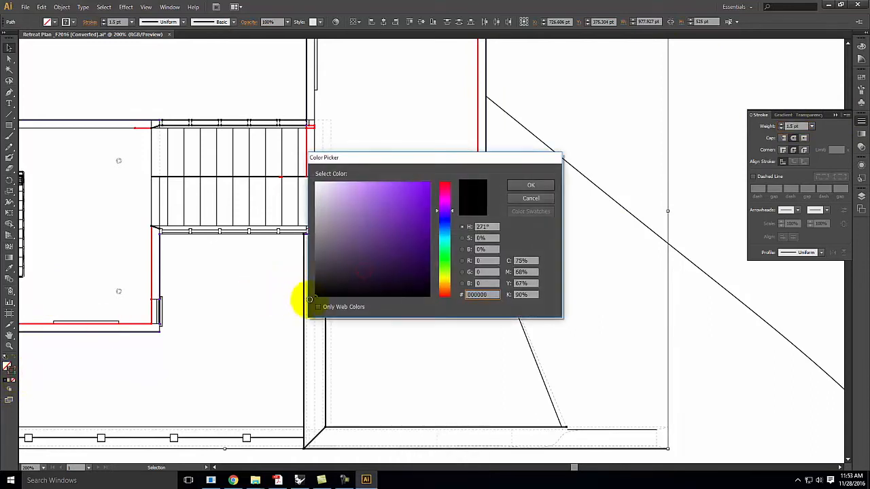
left_click(531, 185)
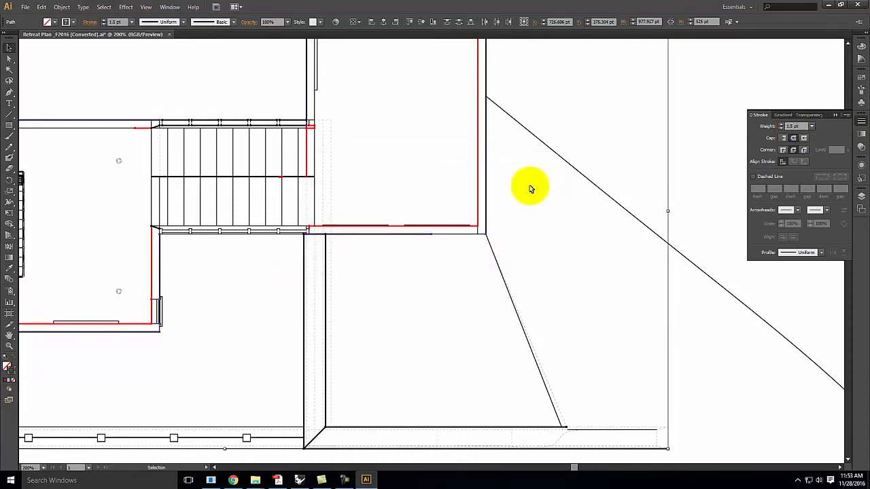
left_click(7, 383)
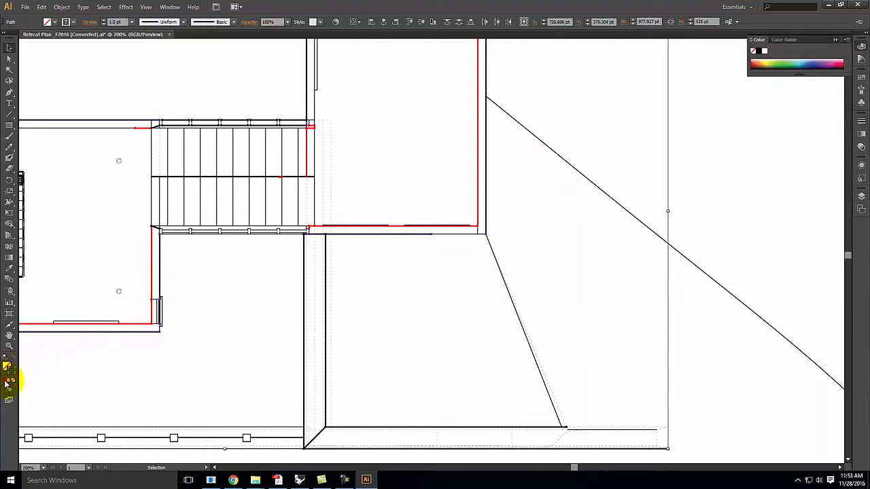
double_click(8, 369)
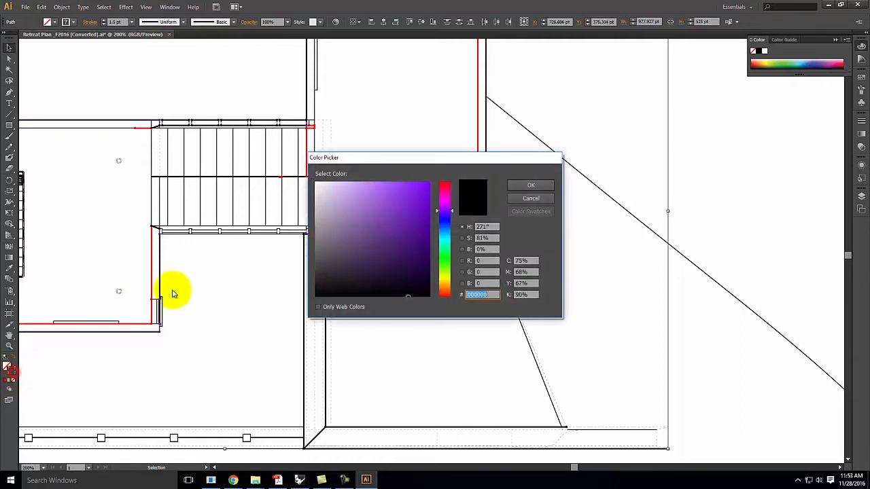
left_click(534, 186)
left_click(580, 248)
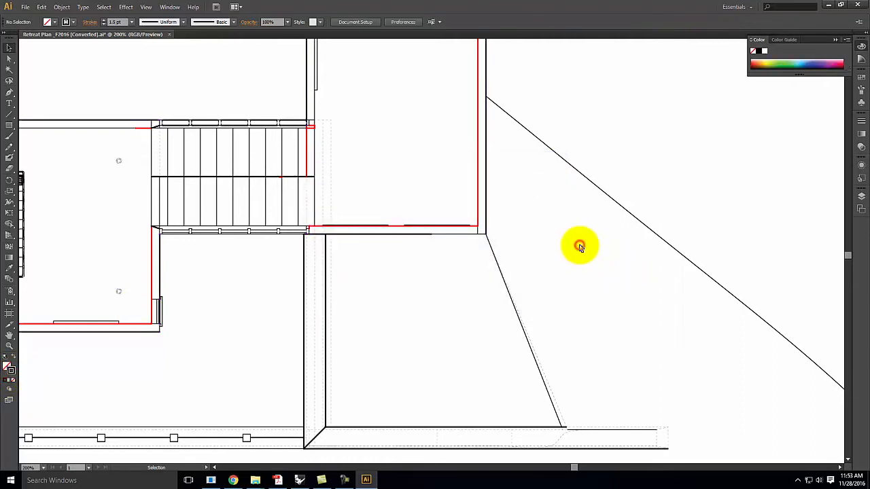
scroll(575, 330, "down", 1)
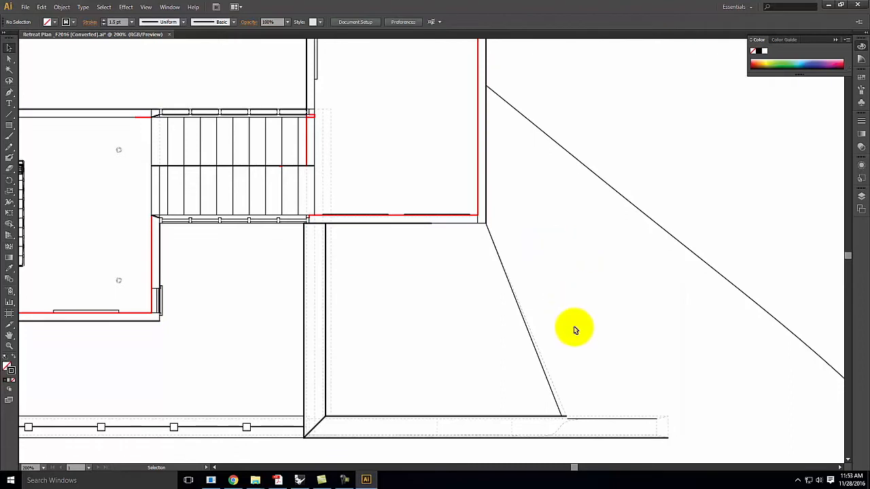
key("ctrl+0")
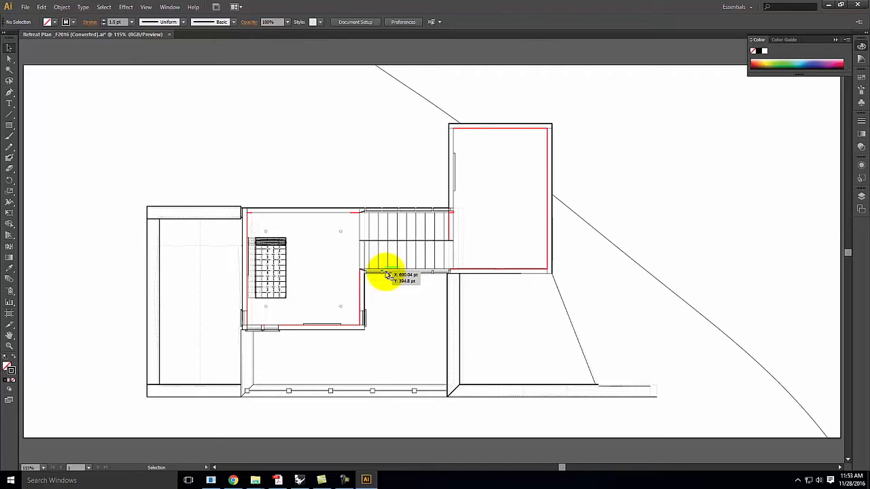
Switch to Rhino and collapse the Make2D layer group
left_click(300, 481)
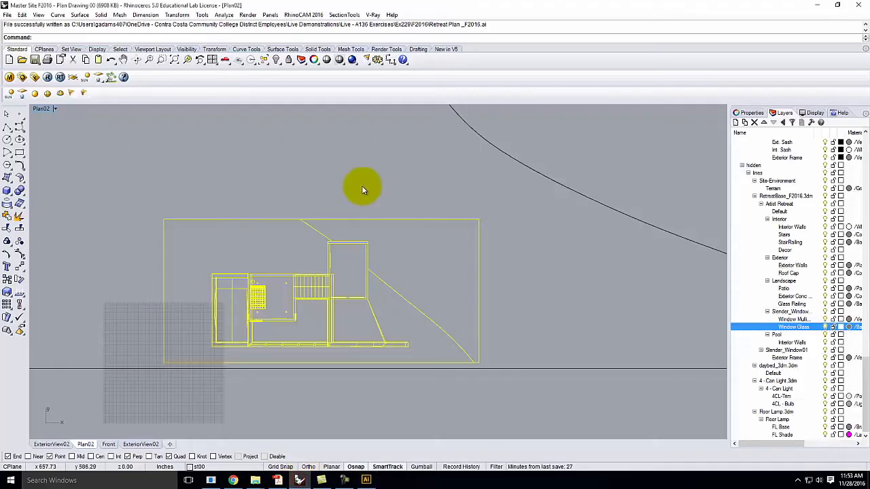
scroll(519, 206, "down", 10)
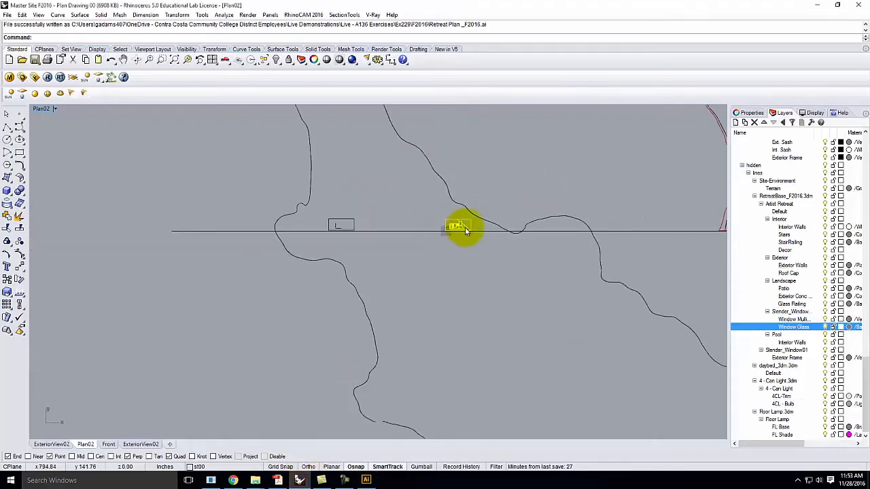
scroll(753, 181, "up", 10)
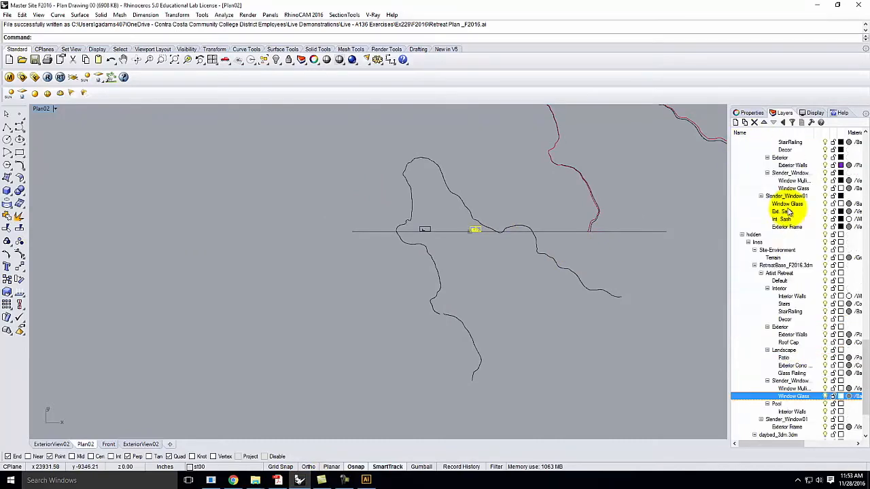
scroll(788, 212, "down", 10)
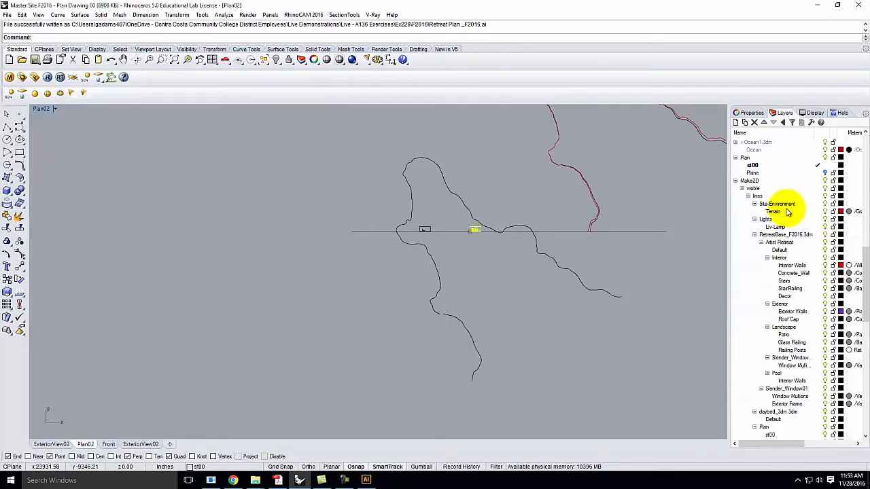
left_click(734, 182)
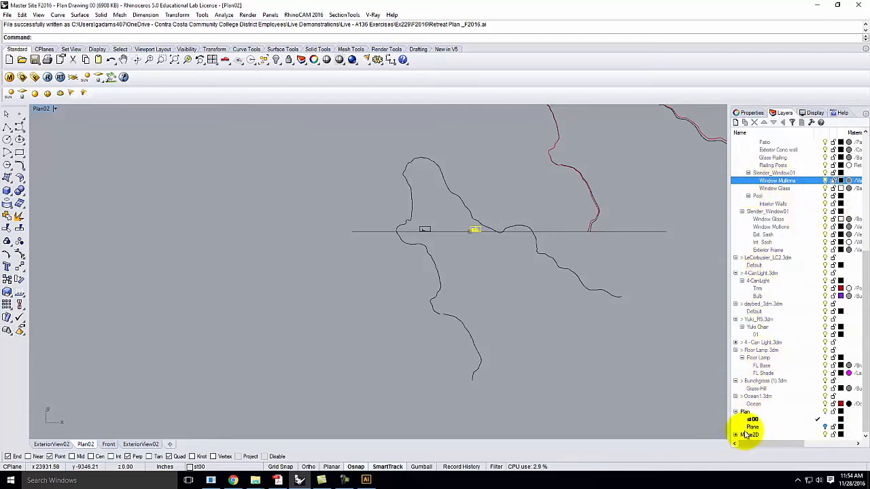
Collapse the Plan, Bunchgrass, Floor Lamp, Yuki_R5, daybed, 4CanLight, LeCorbusier_LC2, RetreatBase_F2016 and Lights layer groups
left_click(736, 412)
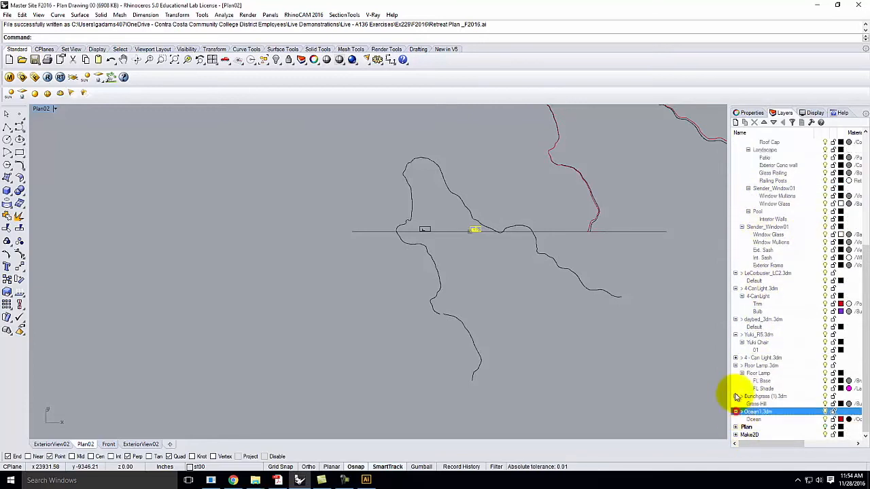
left_click(735, 397)
left_click(735, 373)
left_click(735, 365)
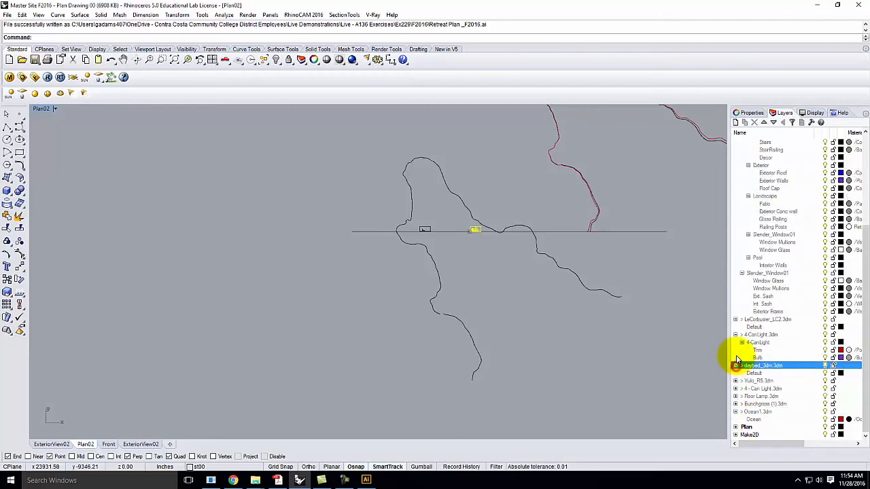
left_click(736, 333)
left_click(736, 341)
left_click(742, 305)
left_click(735, 165)
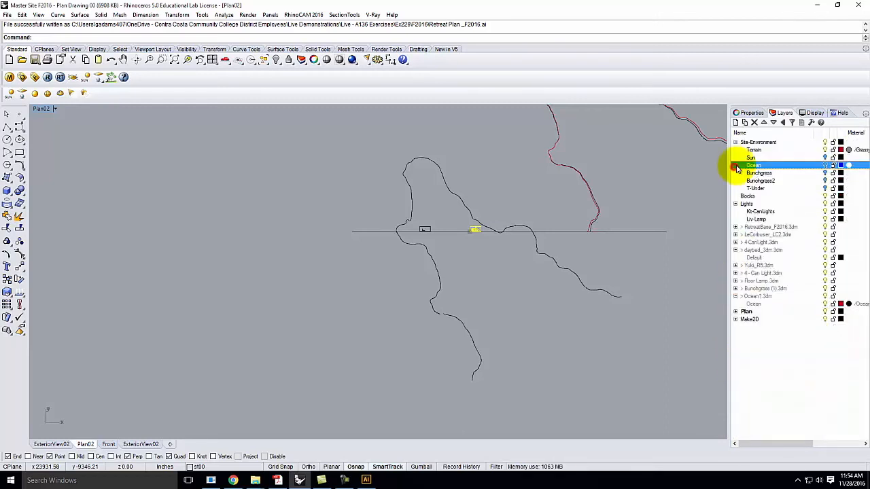
left_click(735, 204)
left_click(736, 236)
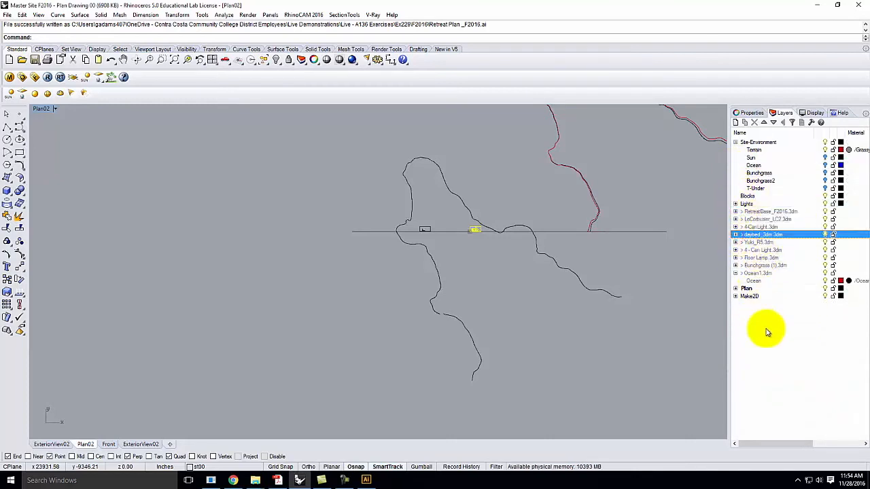
Restore the Plan02 named view and show all hidden objects
left_click(572, 340)
left_click(54, 109)
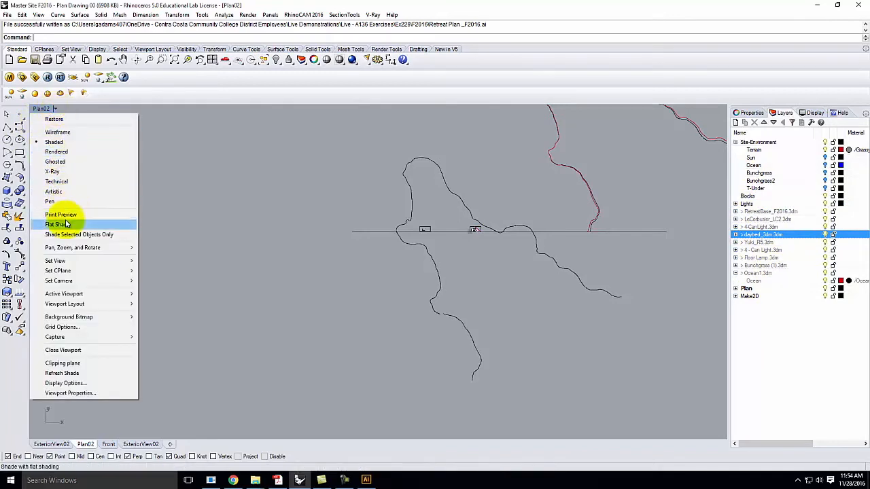
mouse_move(88, 270)
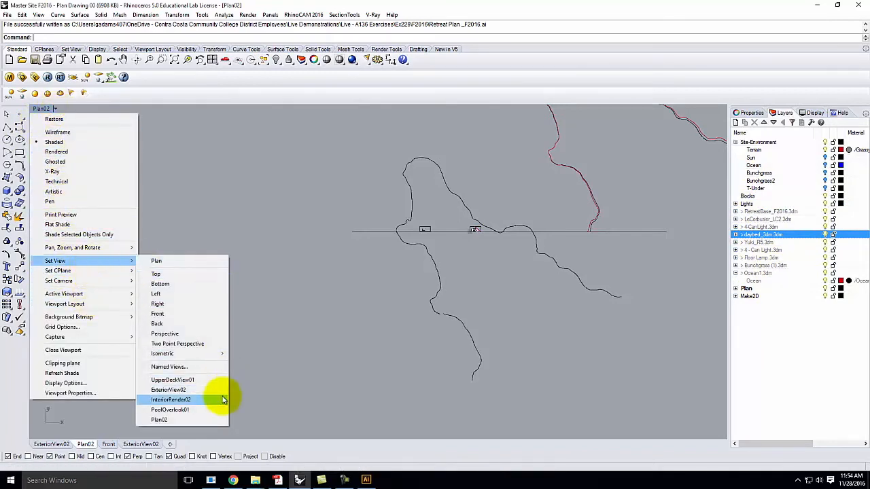
left_click(207, 418)
key("Return")
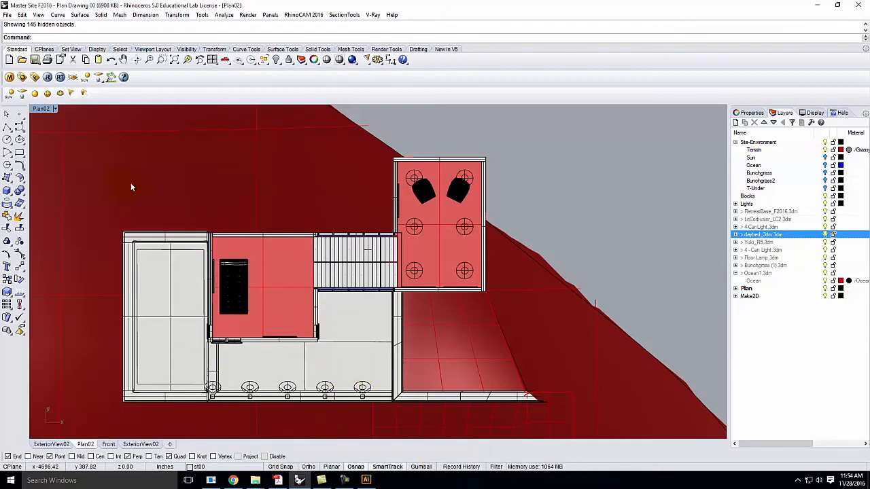
Switch to Chrome and open the Quick Rendering Setups page from the site's V-Ray Materials Library resources
left_click(233, 481)
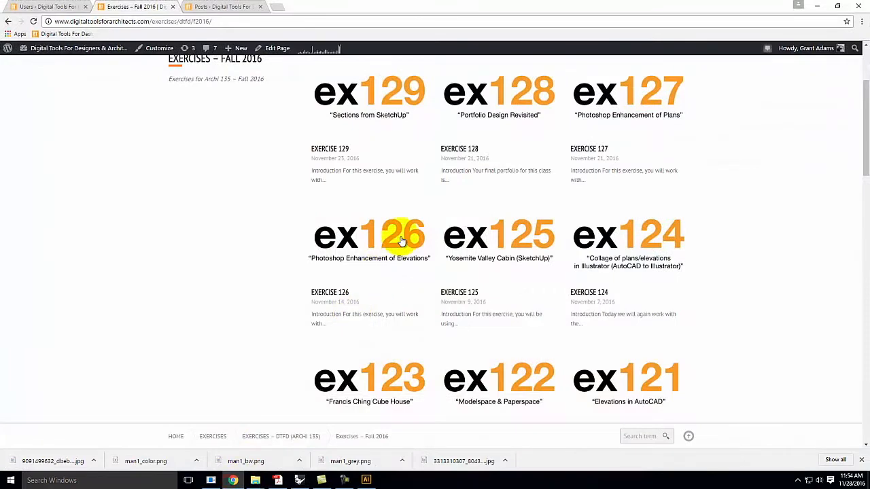
scroll(189, 183, "up", 2)
mouse_move(588, 148)
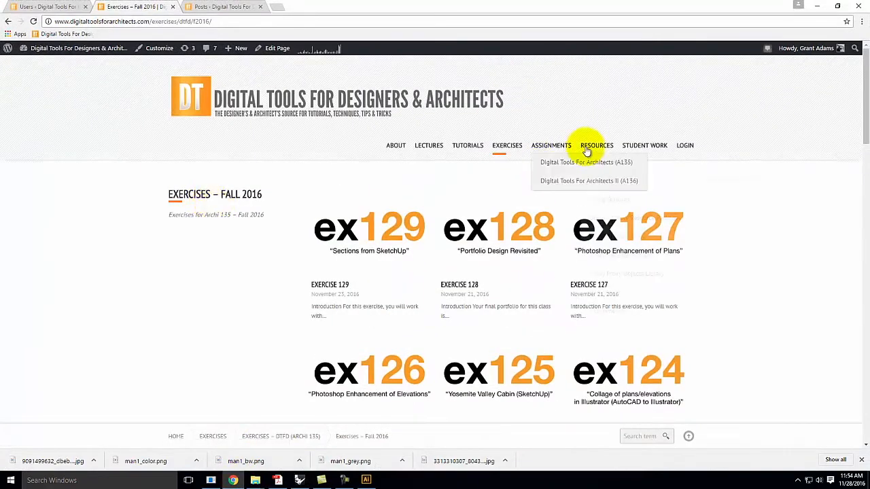
mouse_move(598, 255)
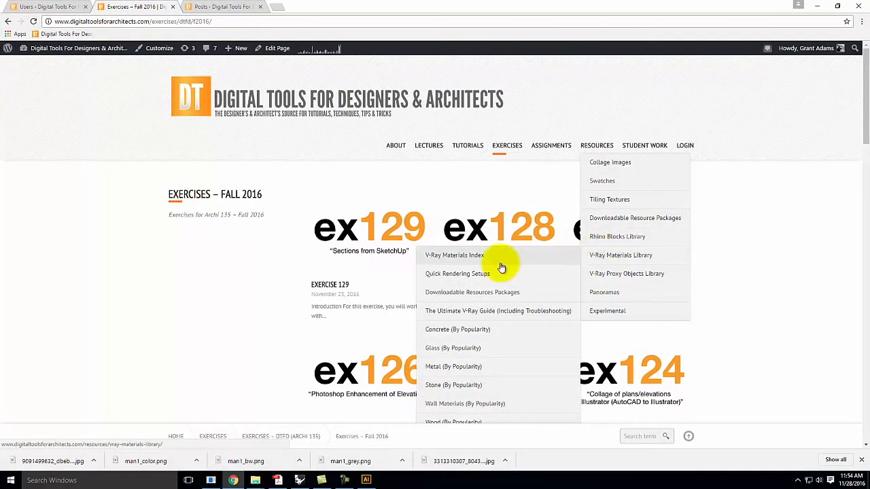
left_click(491, 275)
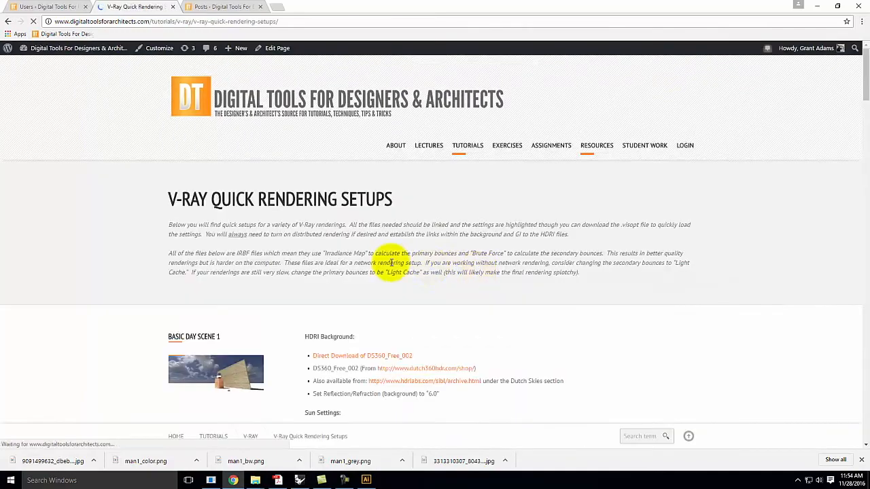
Examine the Clay Rendering 1 setup, including its background, skylight, sun and camera settings
scroll(387, 266, "down", 10)
scroll(385, 270, "down", 15)
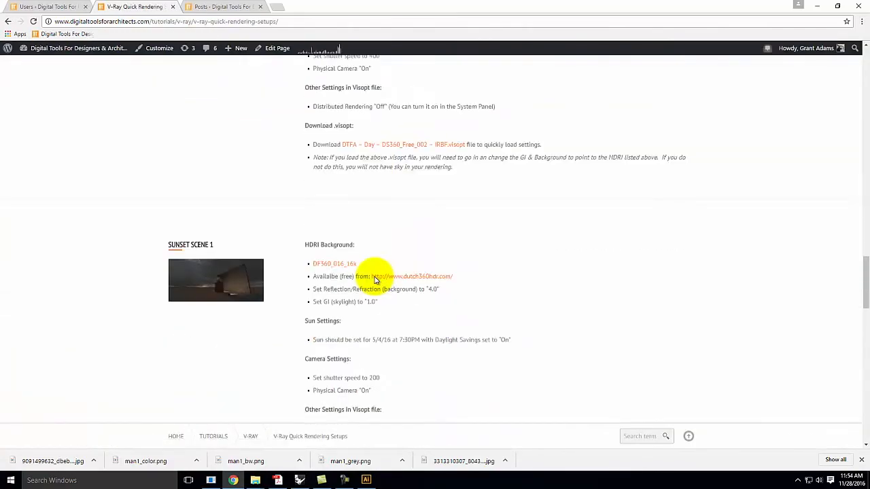
scroll(373, 282, "down", 3)
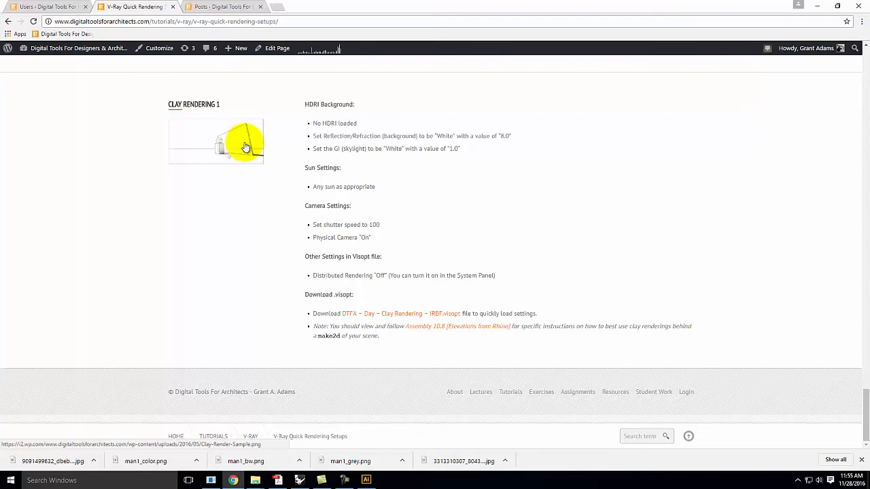
Return to Rhino and restore the four-viewport layout
left_click(815, 9)
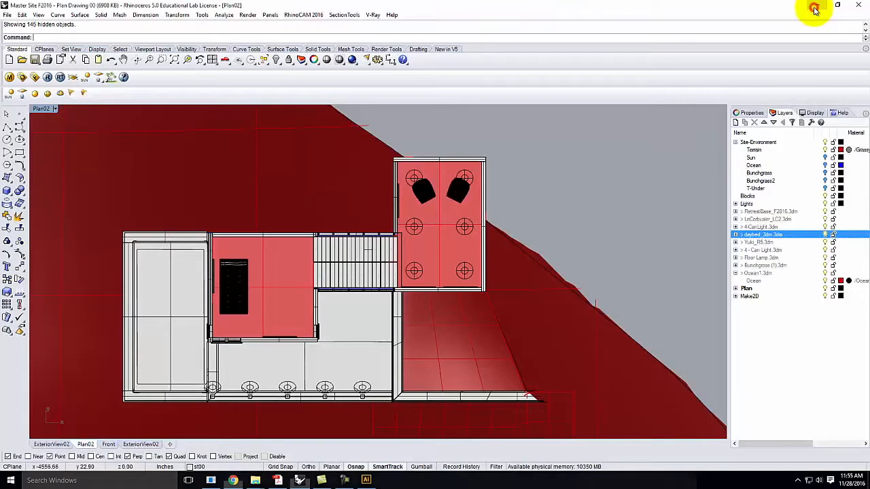
double_click(42, 109)
right_click_drag(581, 202, 459, 222)
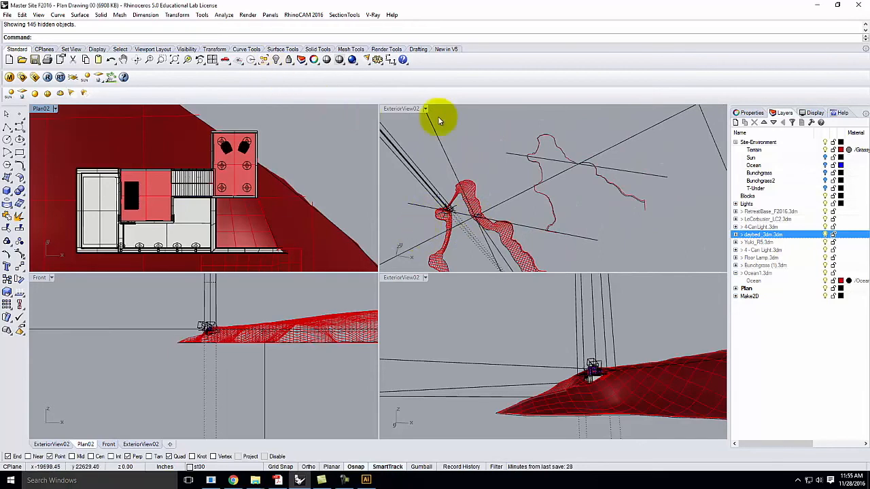
type("s")
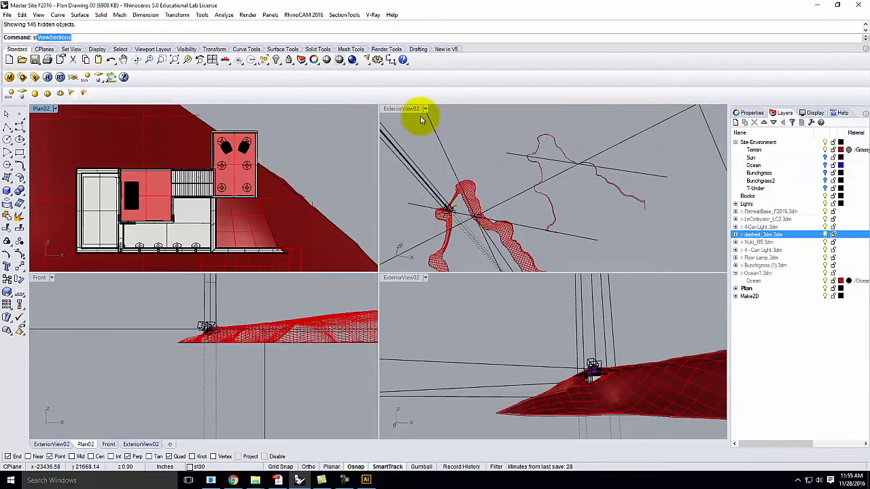
key("Return")
key("Escape")
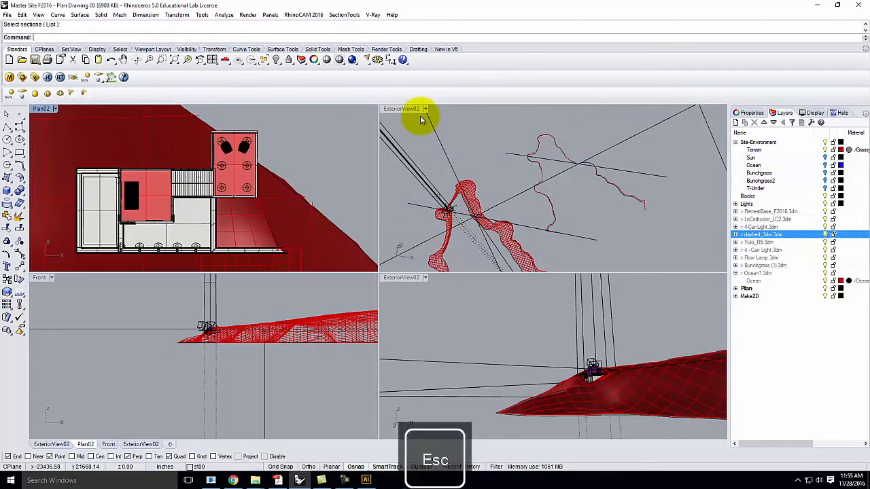
type("stCreate")
key("Return")
key("Escape")
Clear the section views from all viewports with stClearAllViews
type("stClearAllViews")
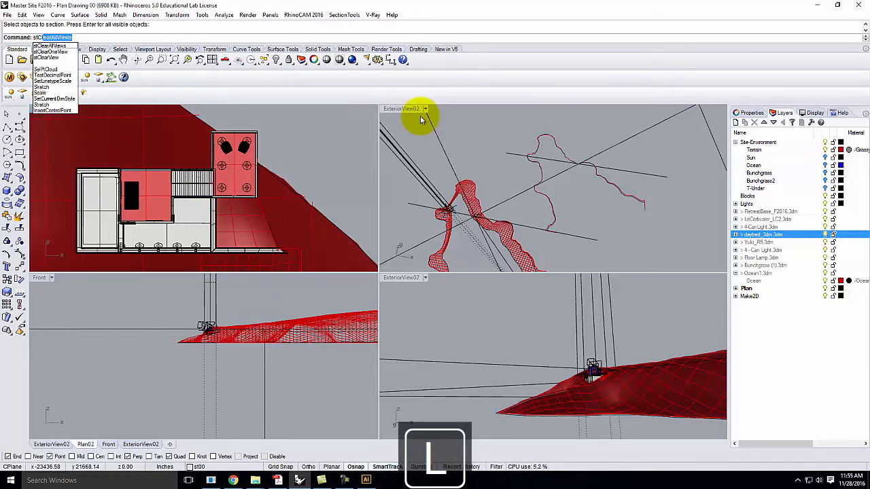
key("Return")
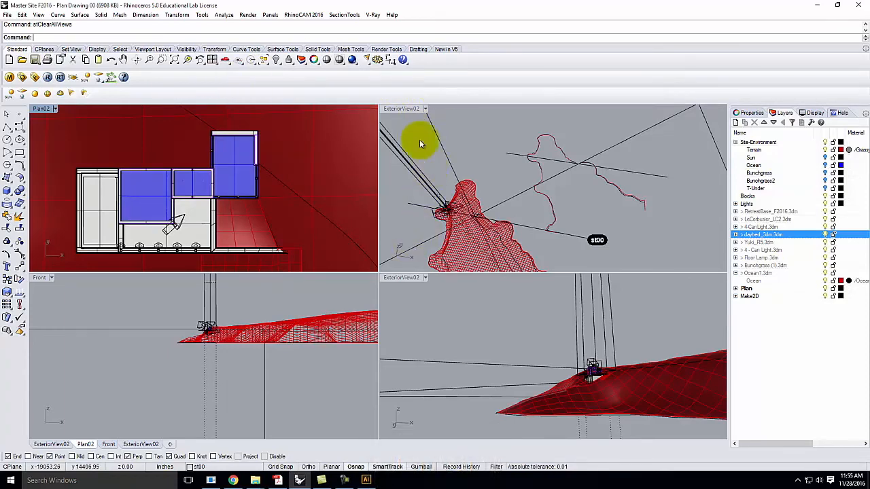
Maximize the perspective ExteriorView02 viewport and turn on the Plane layer inside the Plan group
double_click(408, 108)
right_click_drag(224, 334, 701, 252)
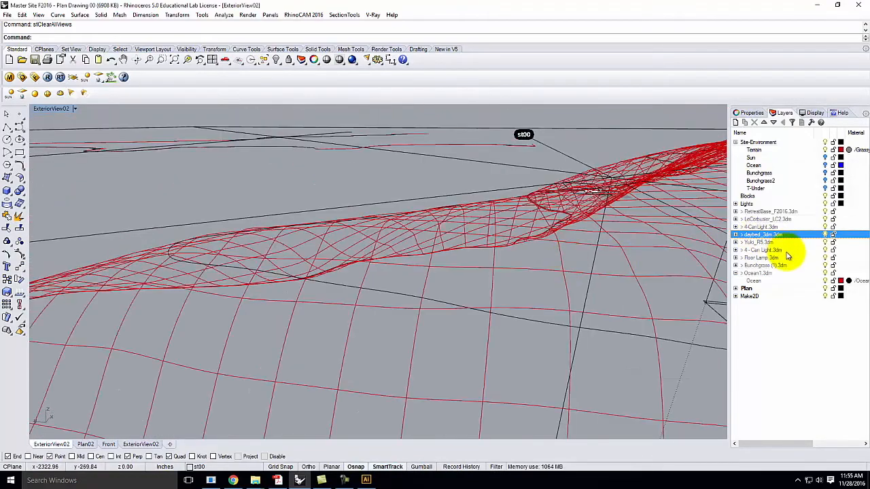
left_click(735, 289)
left_click(826, 303)
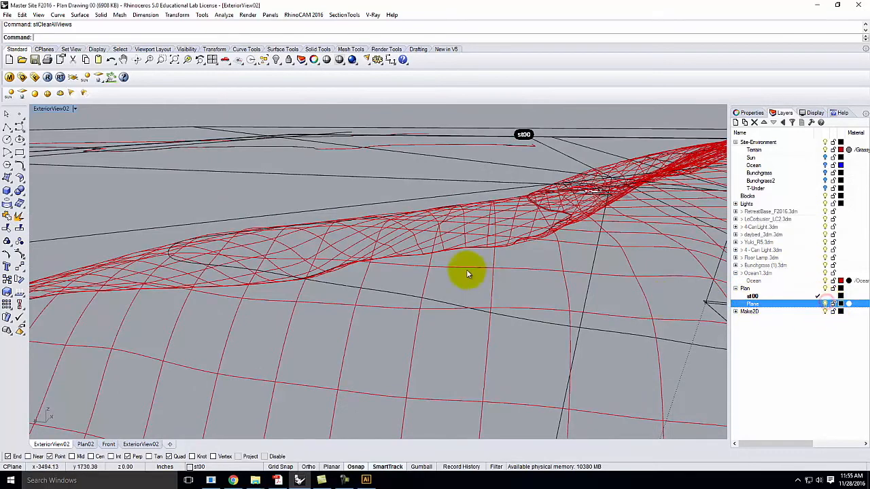
Set the perspective ExteriorView02 viewport to Shaded display mode
scroll(467, 273, "down", 8)
left_click(76, 109)
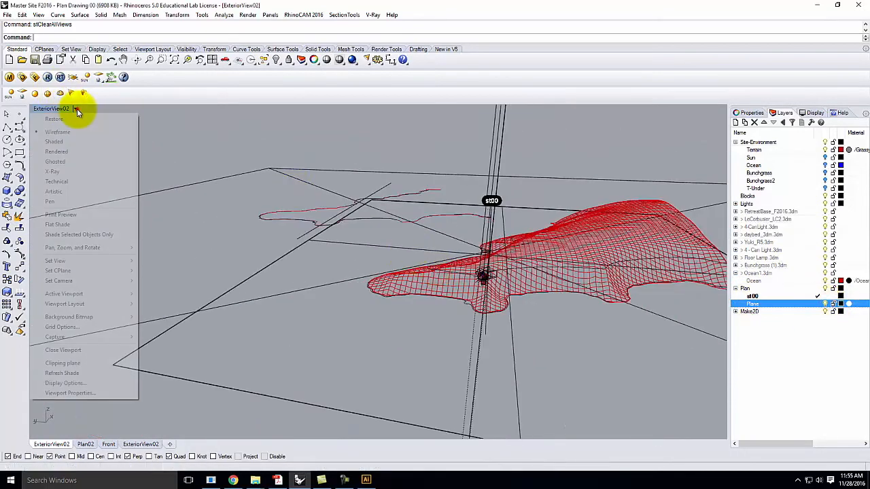
left_click(74, 142)
scroll(495, 277, "up", 2)
scroll(496, 280, "up", 5)
scroll(437, 287, "down", 7)
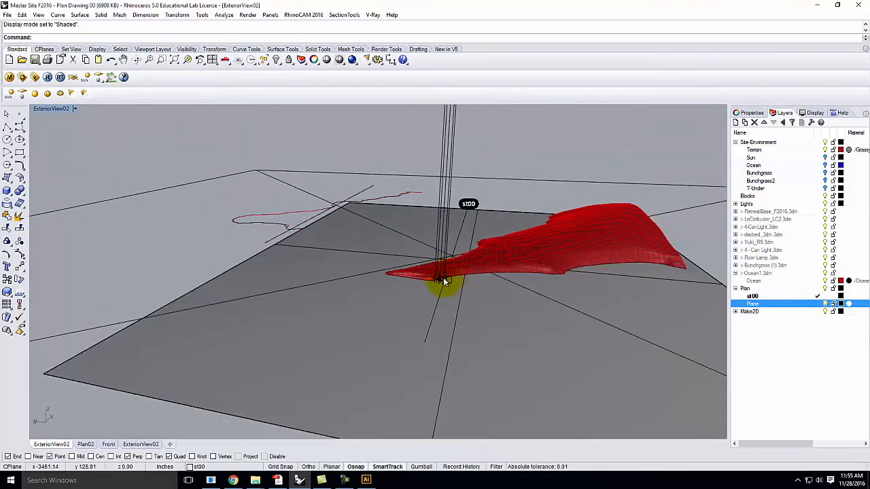
scroll(443, 276, "up", 2)
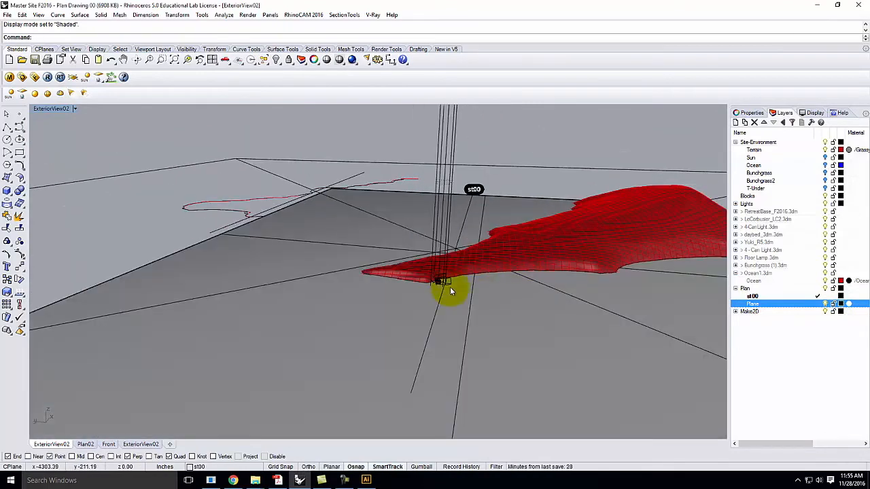
right_click_drag(442, 291, 455, 209)
right_click_drag(423, 242, 371, 278)
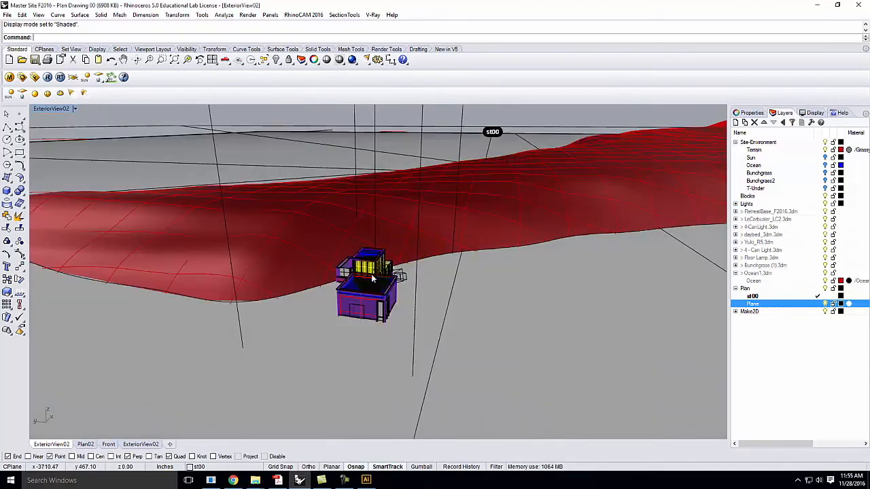
Select all block instances in the model with SelBlockInstance and explode them
type("SelBlockInstance")
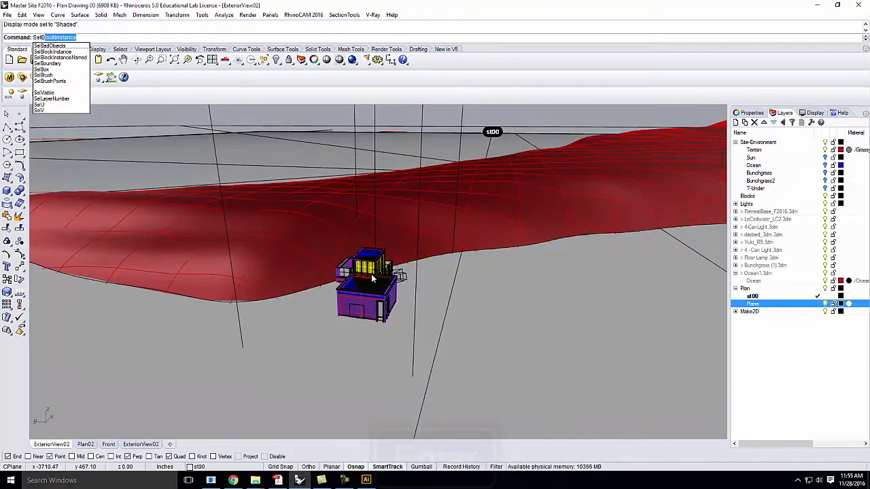
key("Return")
type("Explode")
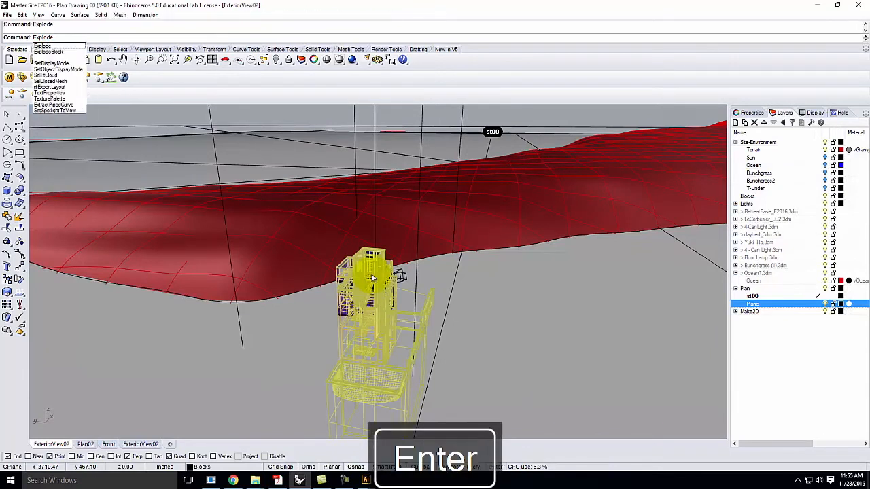
key("Return")
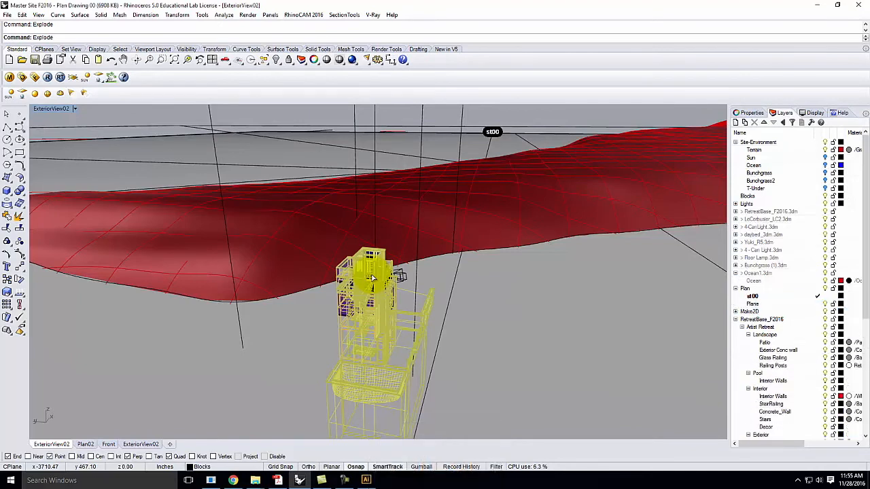
left_click(373, 277)
key("Escape")
Select the block instances nested inside the exploded retreat, including its furniture, and explode them
type("SelBlockInstance")
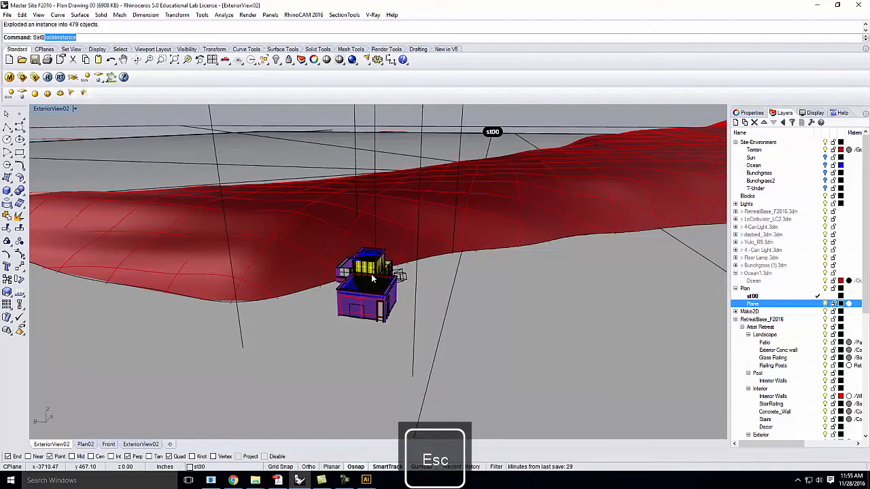
key("Return")
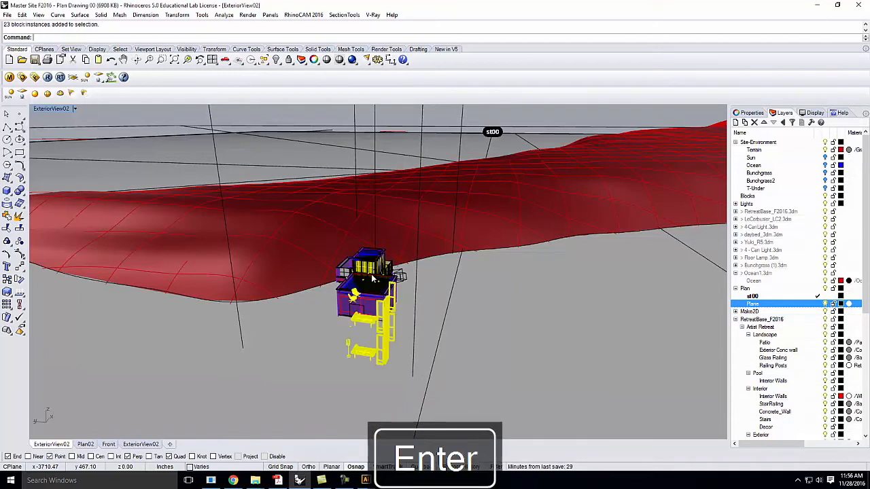
type("Explode")
key("Return")
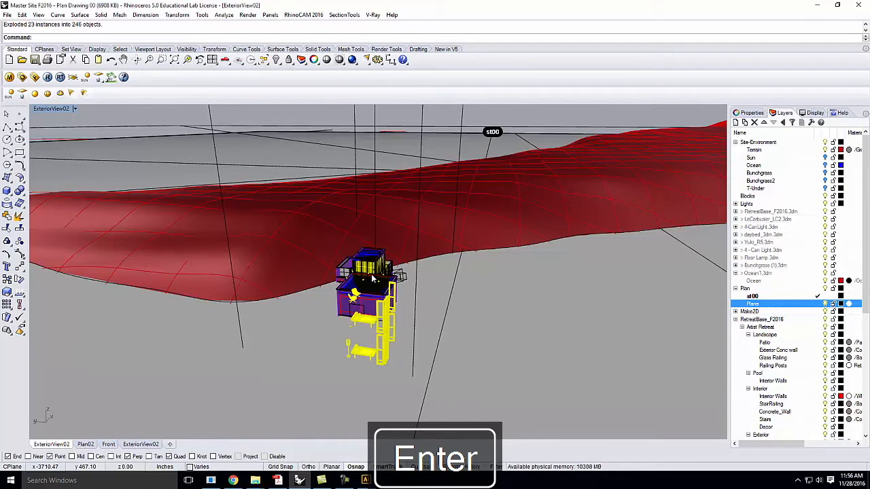
key("Escape")
Select the block instances still left in the retreat and explode them one level further
type("SelBoundary")
key("Return")
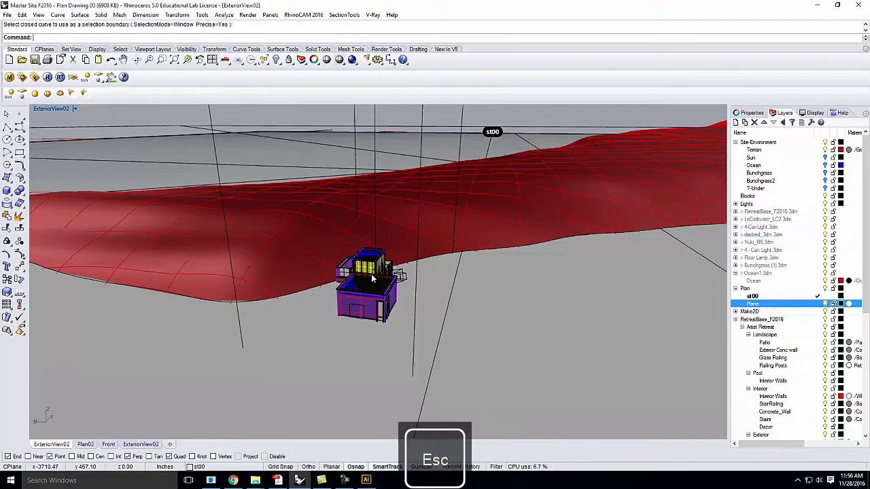
key("Return")
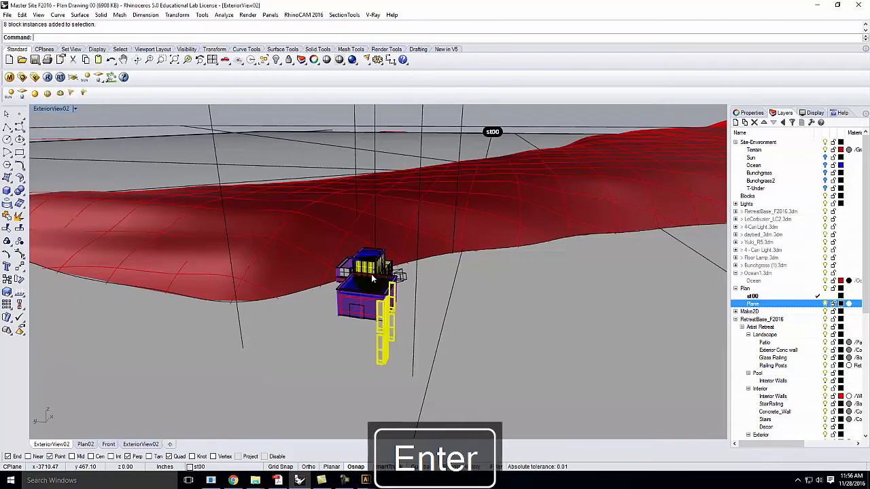
key("Return")
key("Escape")
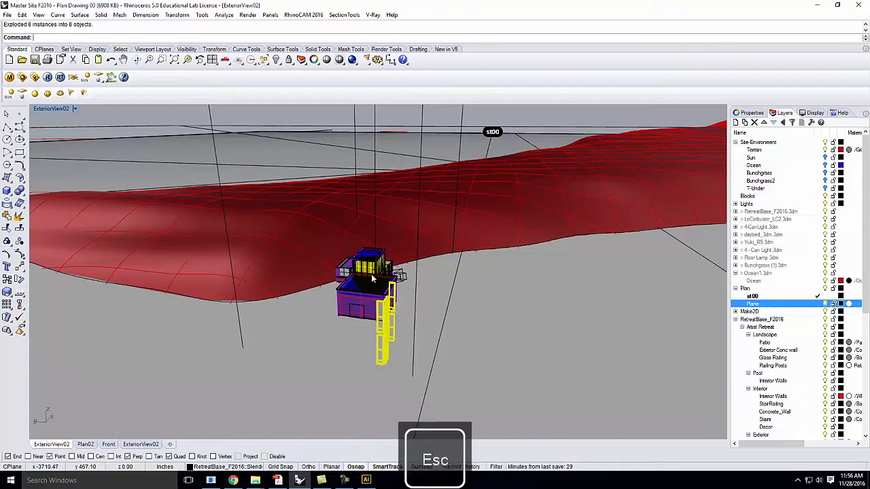
Explode the innermost remaining block instances and run SelBlockInstance again to check for leftovers
key("BackSpace")
type("SelB")
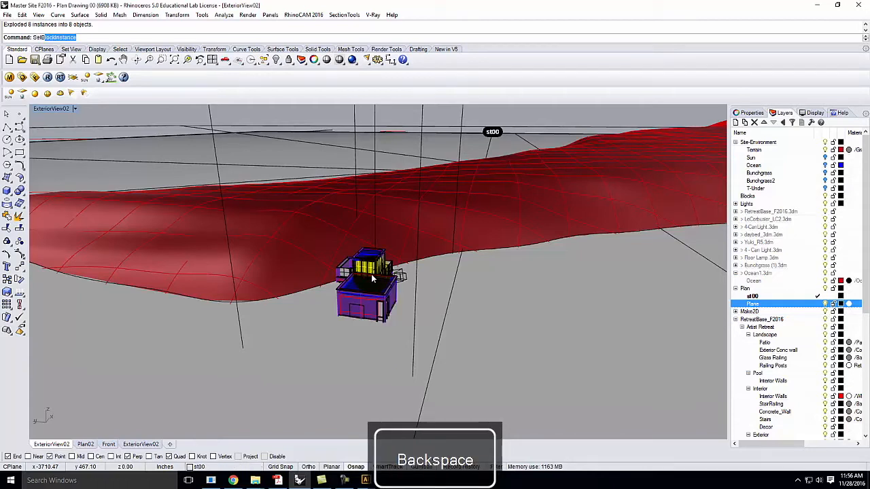
key("Return")
type("Explode")
key("Return")
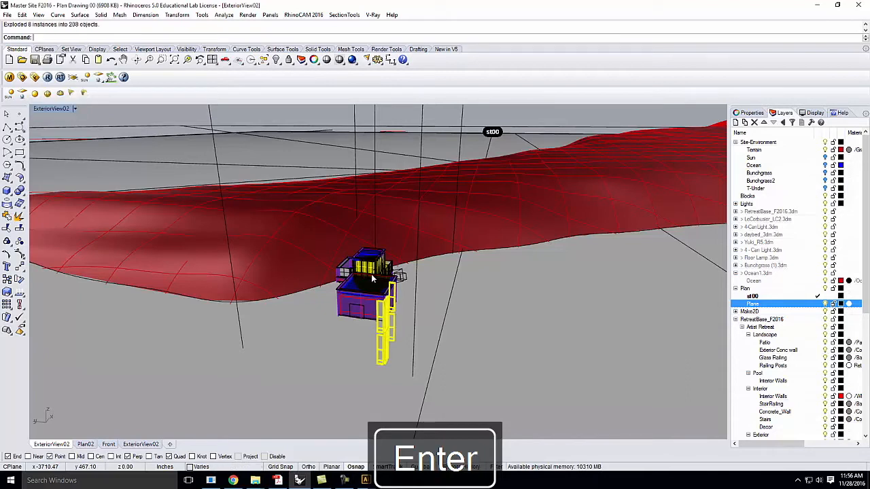
key("Escape")
type("SelBlockInstance")
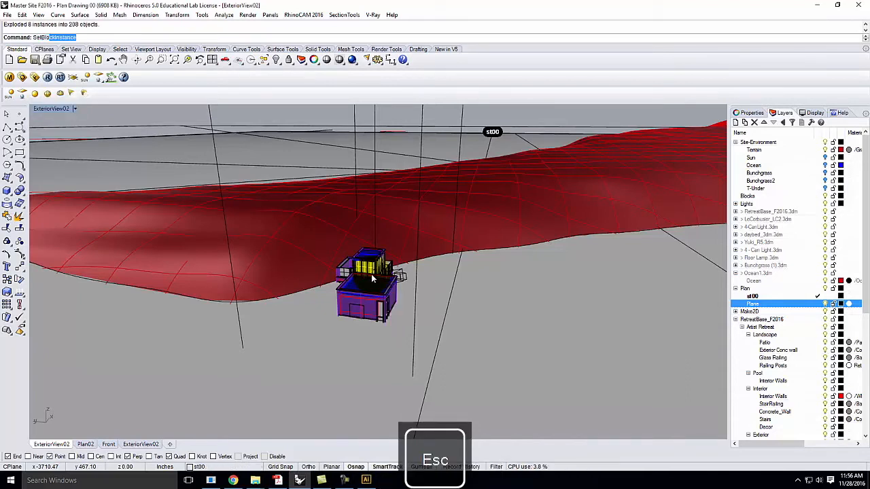
key("Return")
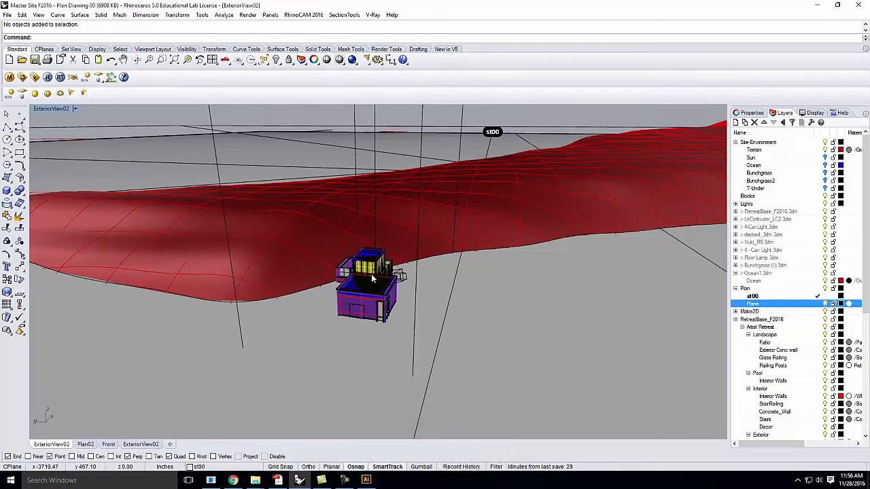
Split all objects except the horizontal plane, using that plane as the cutting object
key("Escape")
type("S")
key("Return")
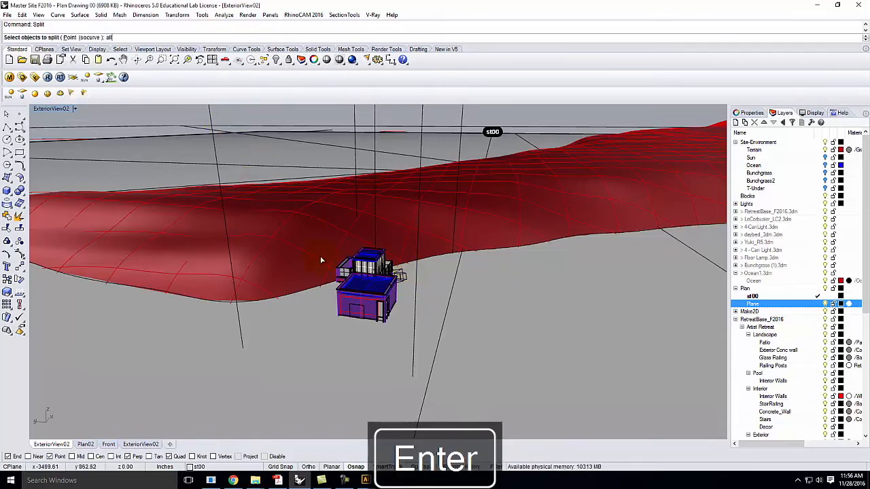
key("Return")
left_click(169, 171)
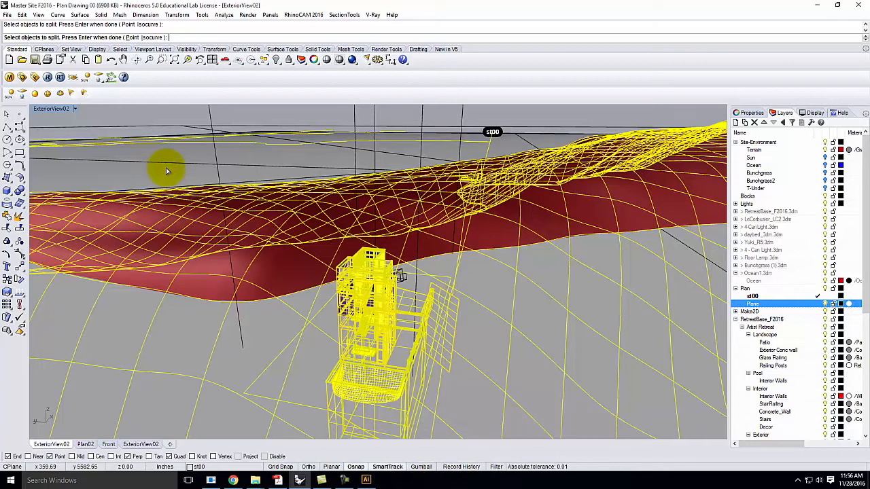
key("Return")
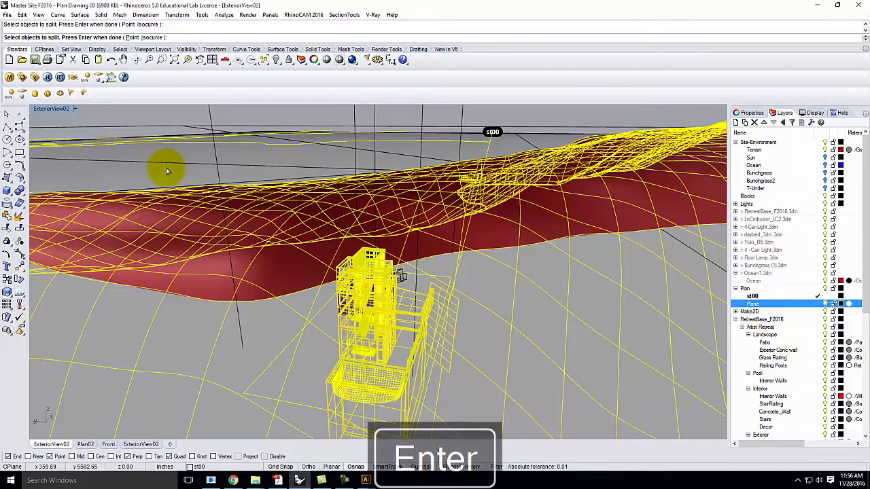
left_click(181, 175)
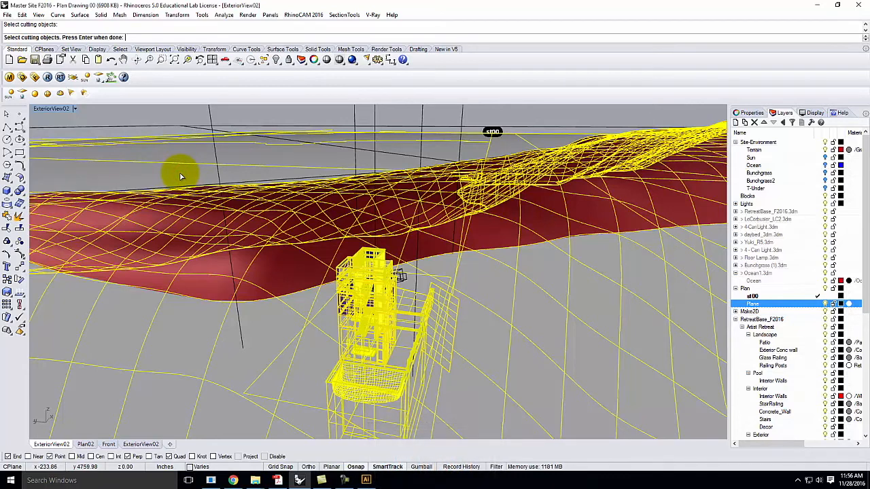
key("Return")
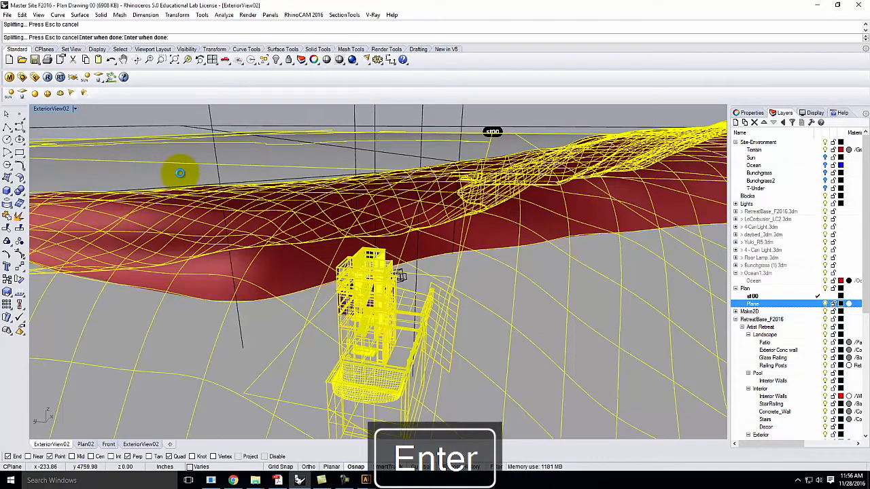
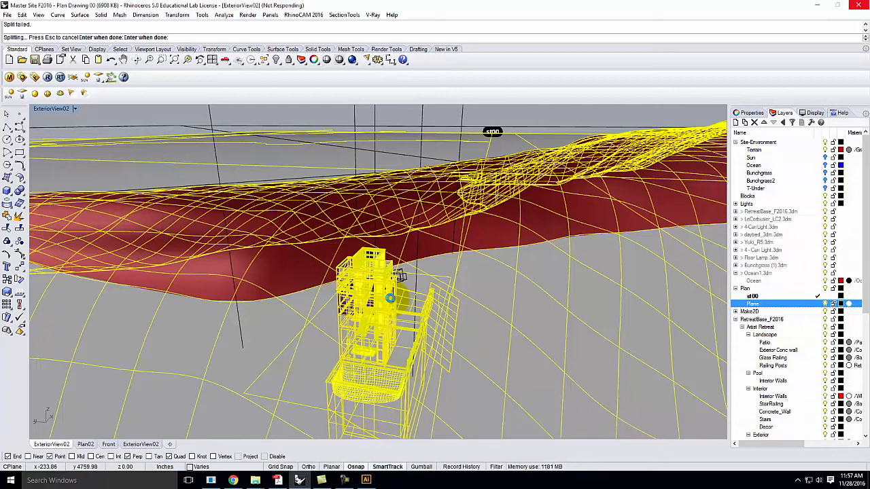
left_click(347, 480)
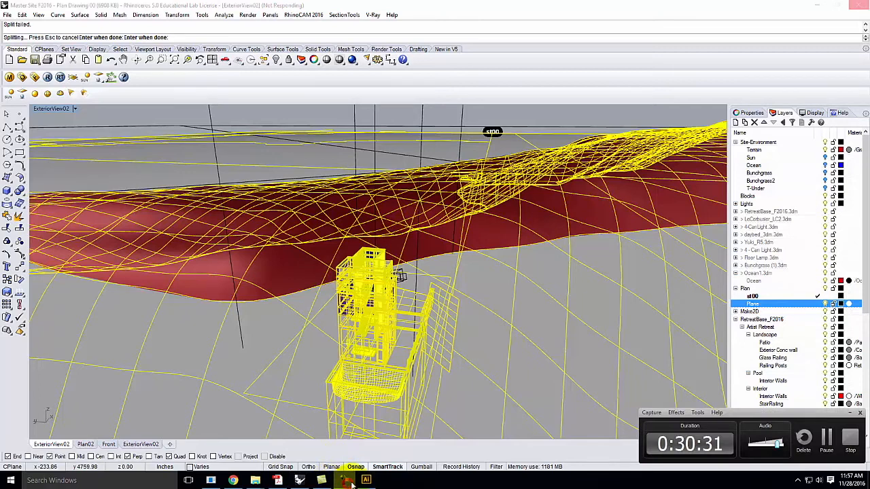
left_click(828, 441)
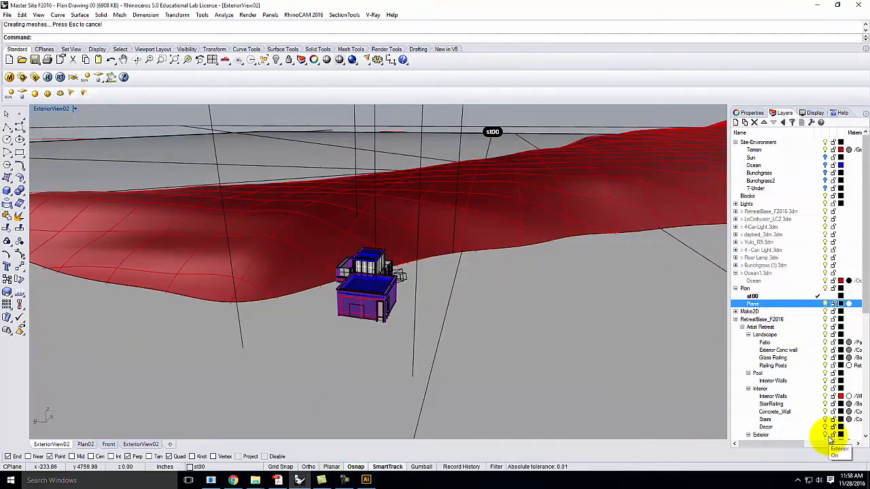
Restore the four-viewport layout and turn off the Plane layer
double_click(52, 108)
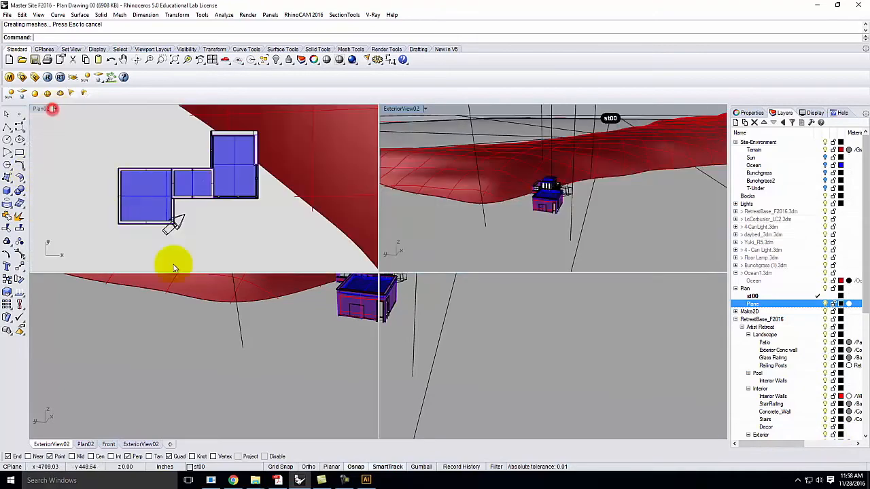
scroll(211, 335, "up", 5)
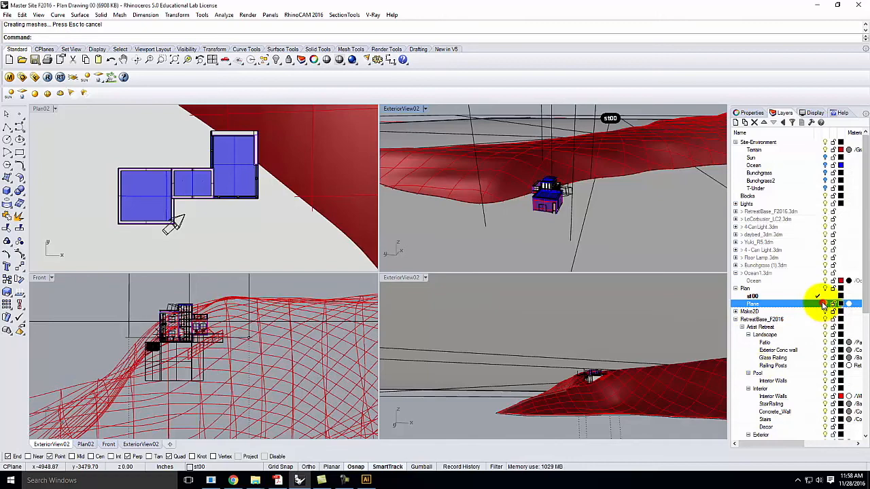
left_click(823, 304)
Check the split by selecting the pieces above the cut in the Front viewport, and clear the selection
scroll(179, 315, "up", 5)
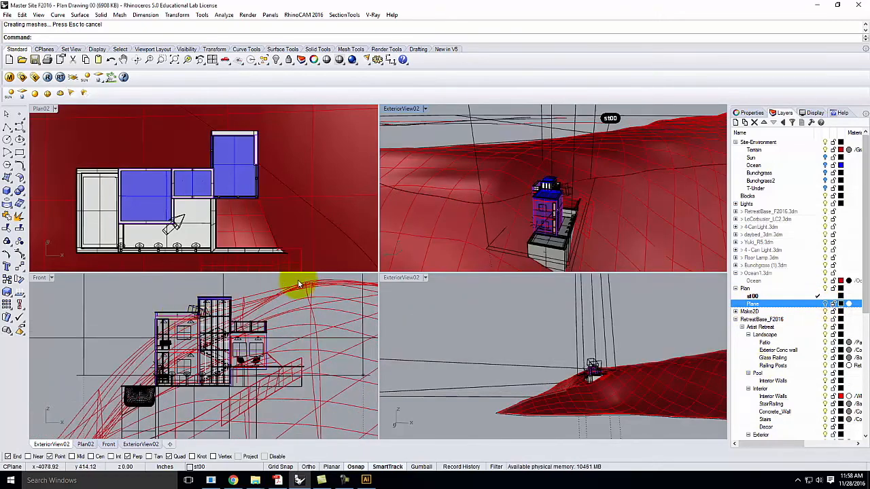
left_click(269, 286)
left_click_drag(270, 286, 151, 336)
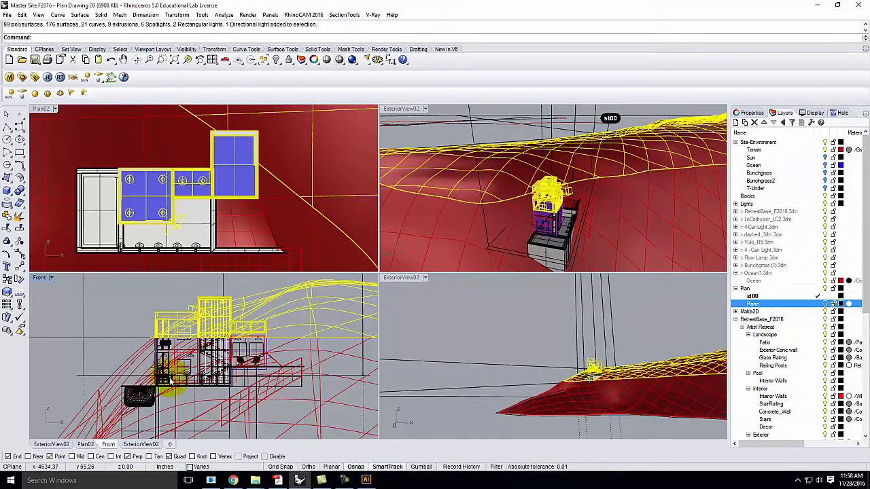
key("Escape")
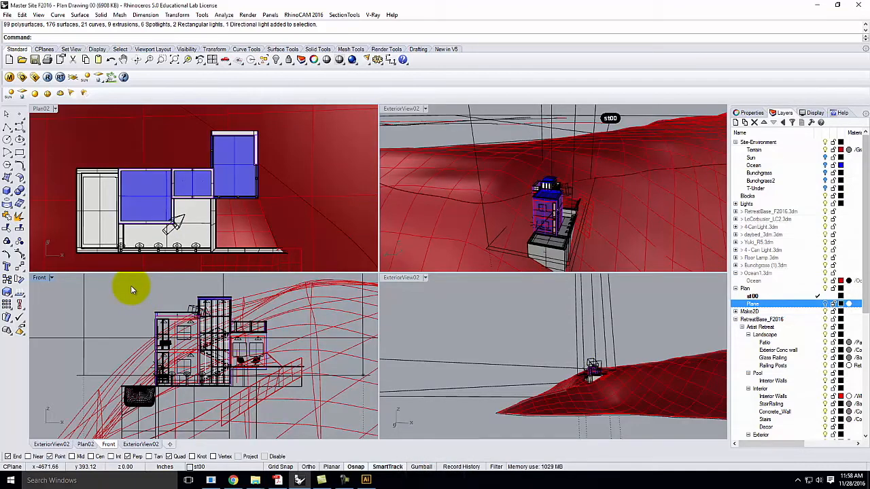
Open the V-Ray material editor and start loading a material file into the scene materials
left_click(10, 79)
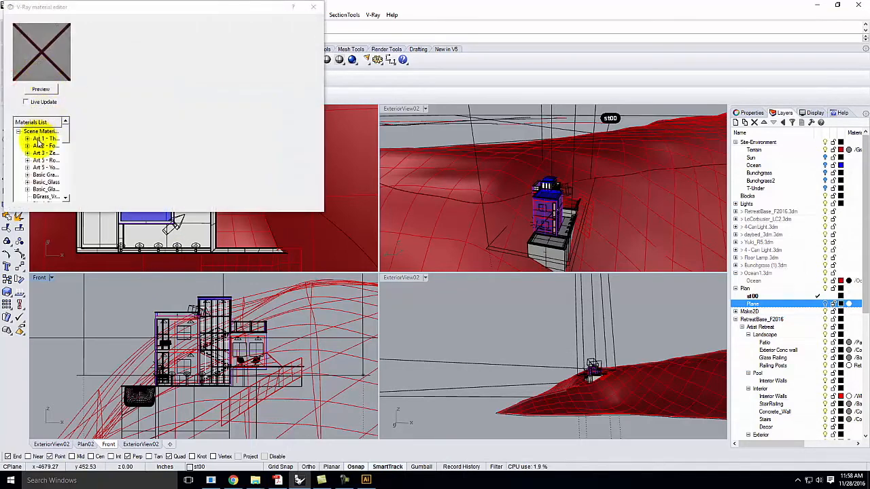
left_click_drag(83, 8, 233, 84)
mouse_move(210, 210)
left_mouse_down()
mouse_move(213, 192)
mouse_move(212, 269)
mouse_move(219, 200)
left_mouse_up()
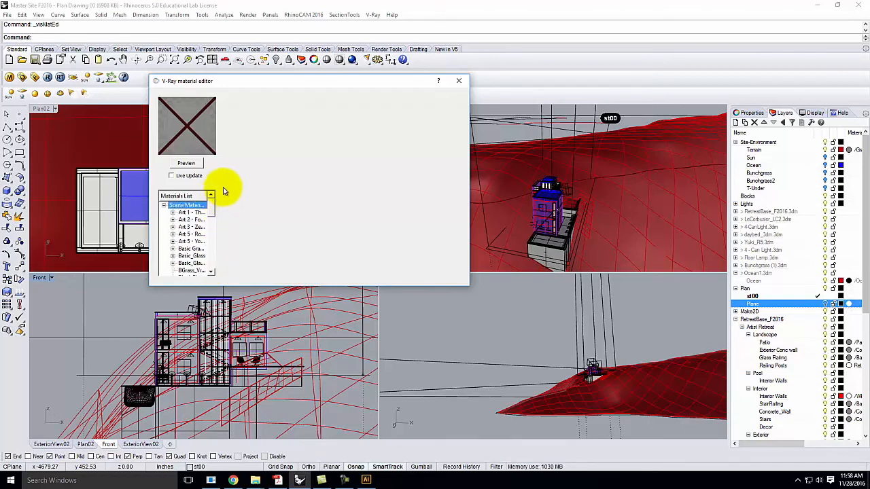
right_click(188, 210)
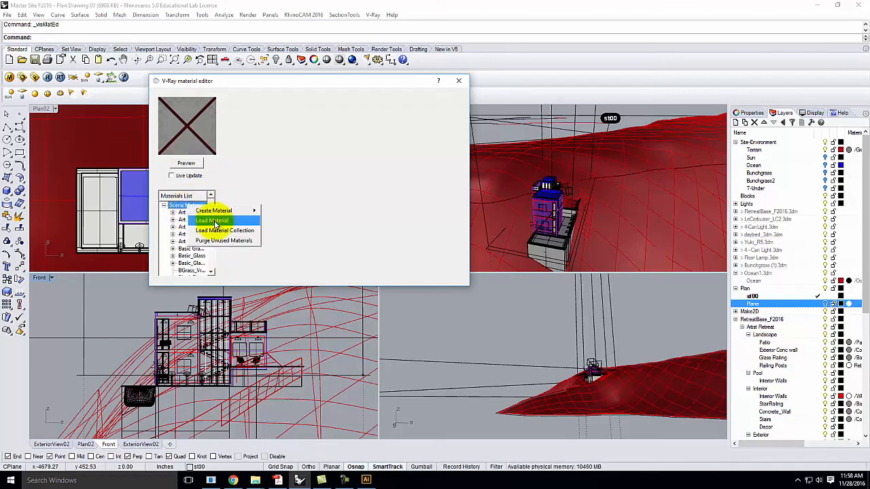
left_click(213, 222)
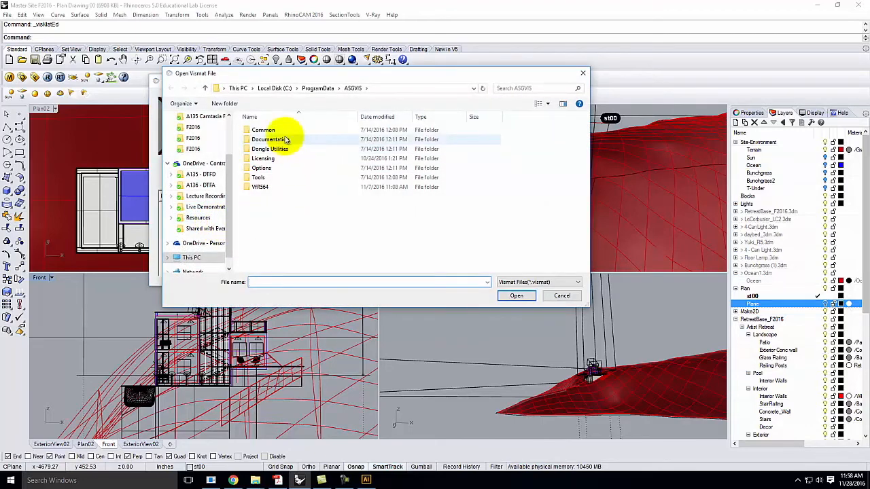
Load cThru.vismat from the cThru folder in Resources > V-Ray > V-Ray Materials > Special Materials
left_click(211, 162)
double_click(269, 168)
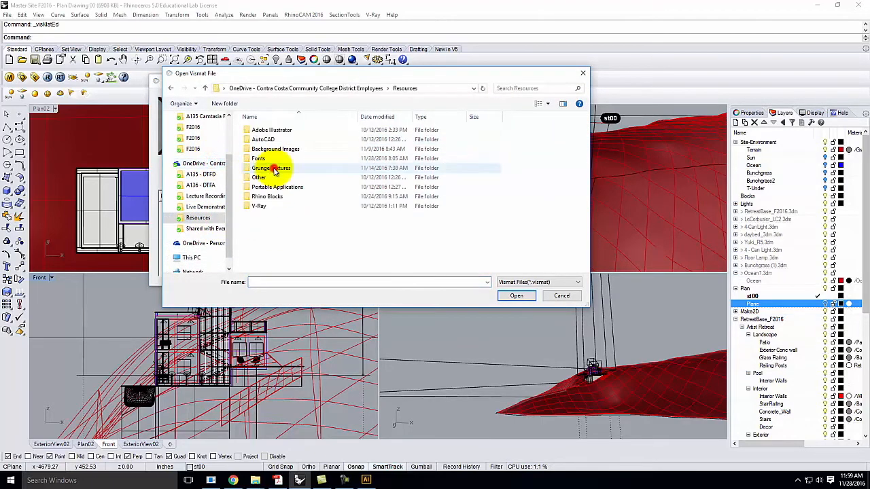
double_click(260, 206)
double_click(267, 158)
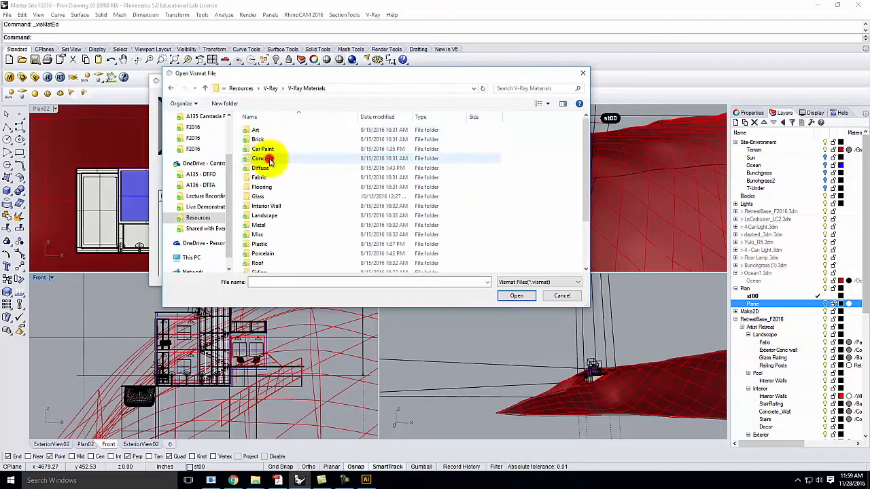
scroll(279, 251, "down", 3)
double_click(280, 220)
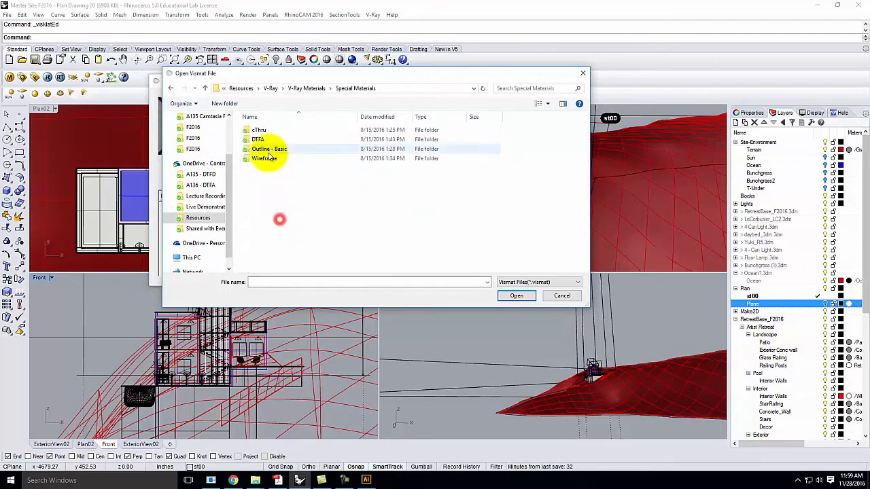
double_click(259, 140)
double_click(260, 132)
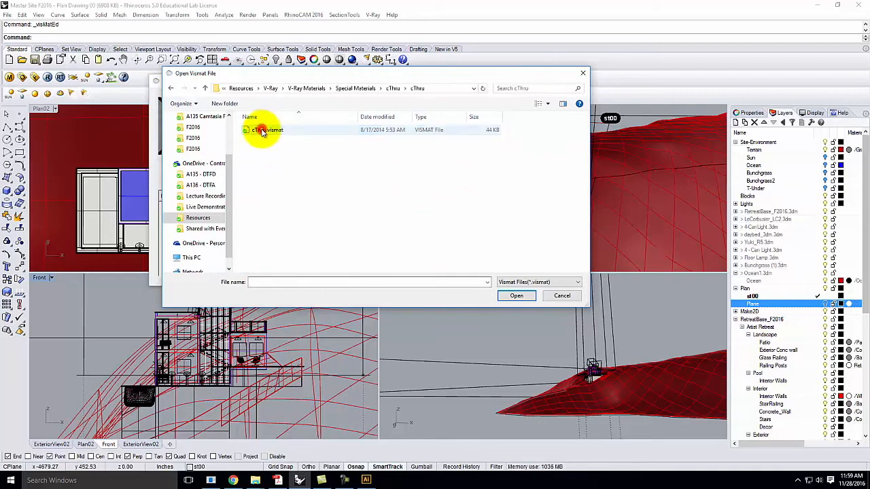
left_click(266, 130)
left_click(514, 295)
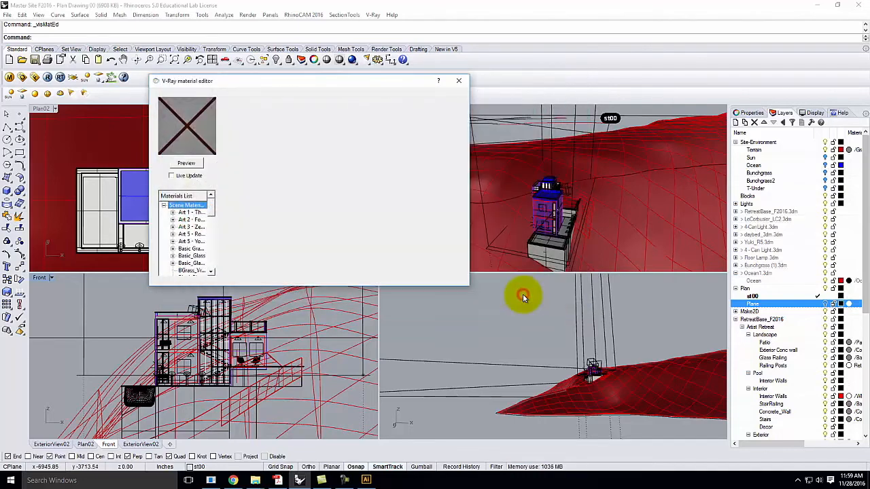
Locate the loaded cThru material among the scene materials
left_click_drag(214, 213, 213, 235)
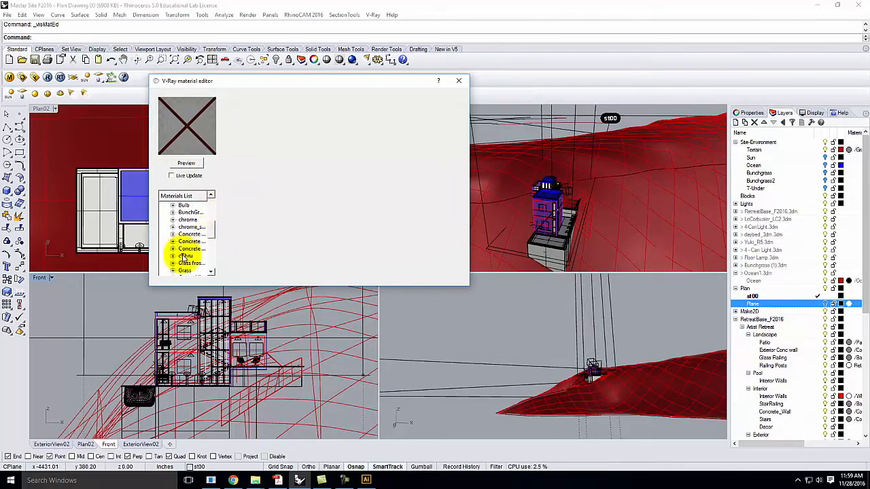
left_click(185, 255)
left_click_drag(214, 228, 229, 195)
double_click(195, 207)
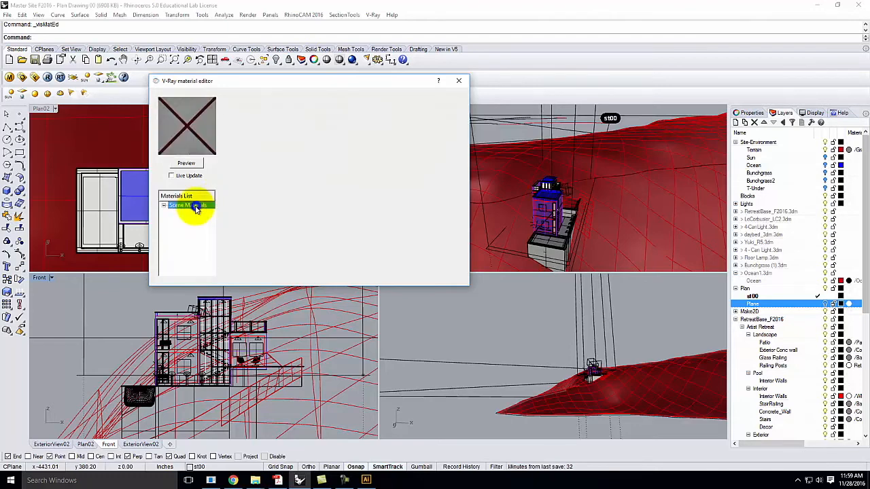
key("Escape")
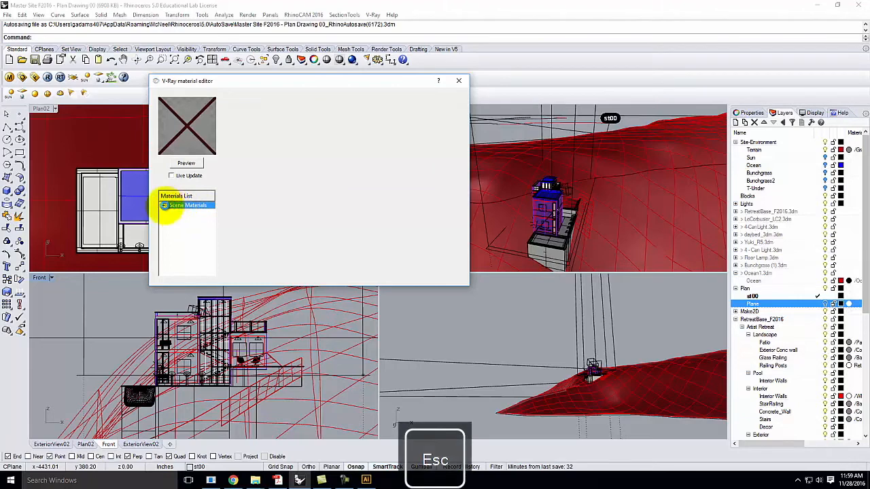
Create a new Standard V-Ray material in the scene and rename it Transparent
left_click(11, 78)
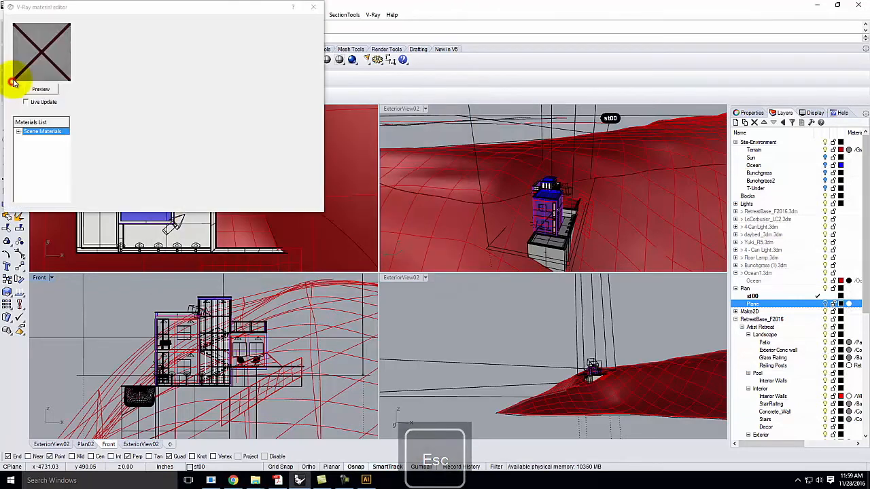
left_click(18, 131)
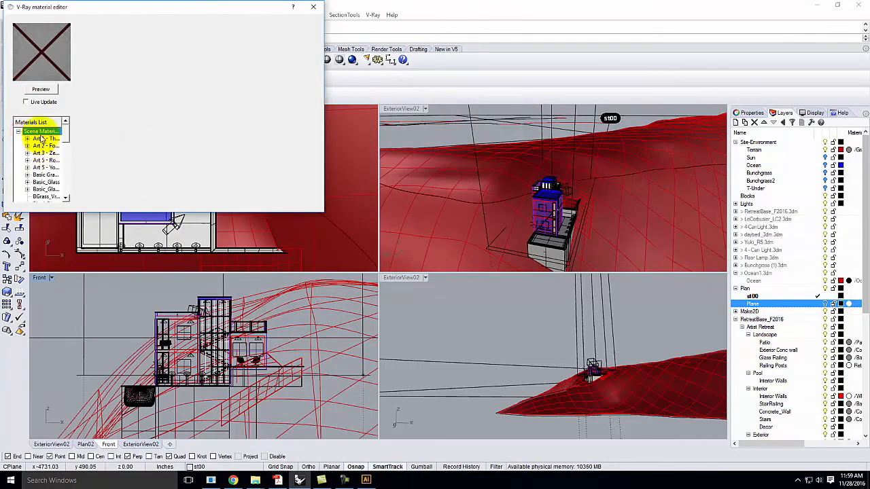
right_click(42, 132)
mouse_move(66, 138)
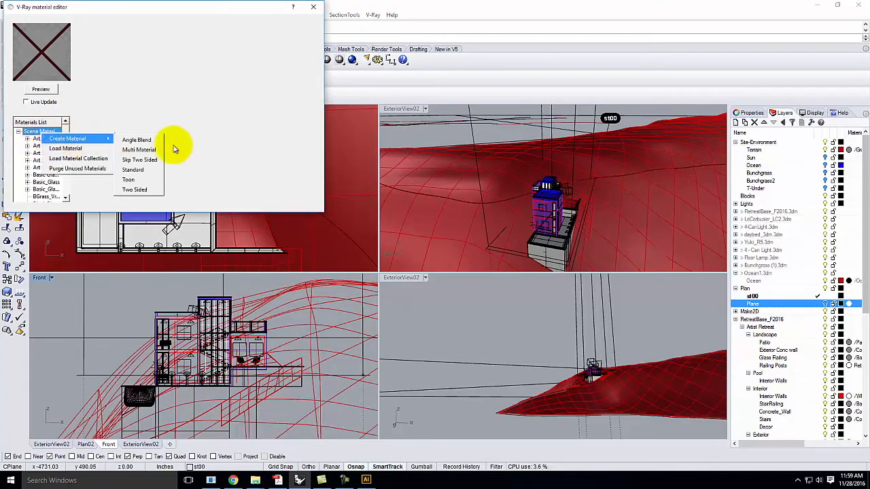
left_click(148, 168)
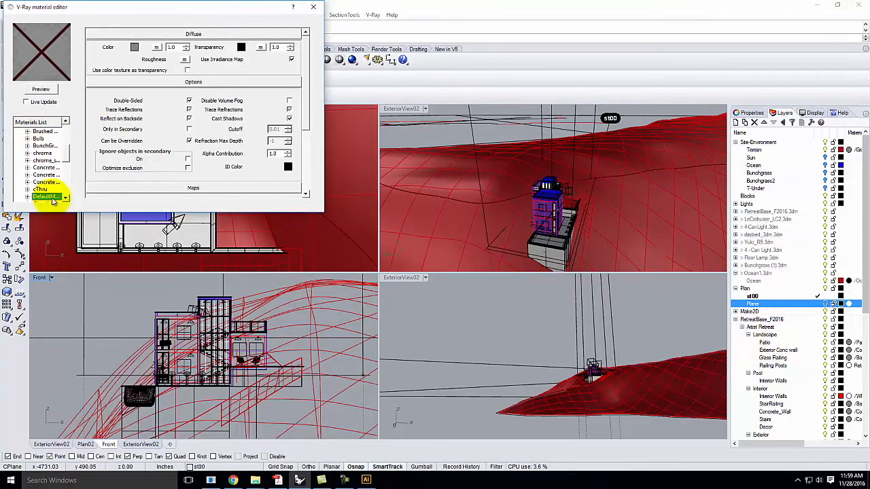
double_click(53, 200)
type("Tra")
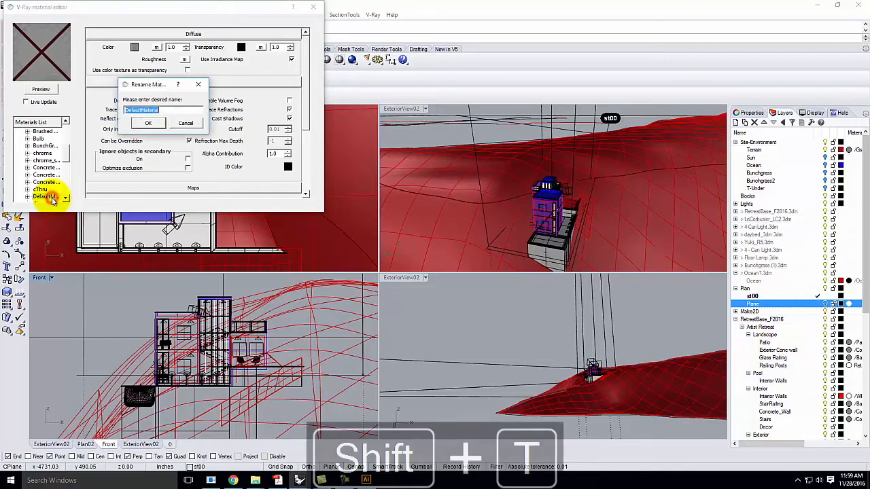
type("nsparent")
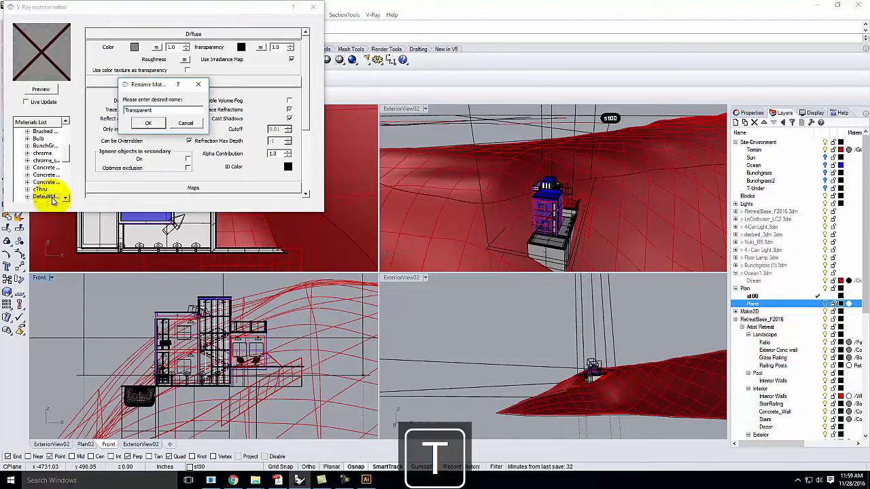
left_click(147, 123)
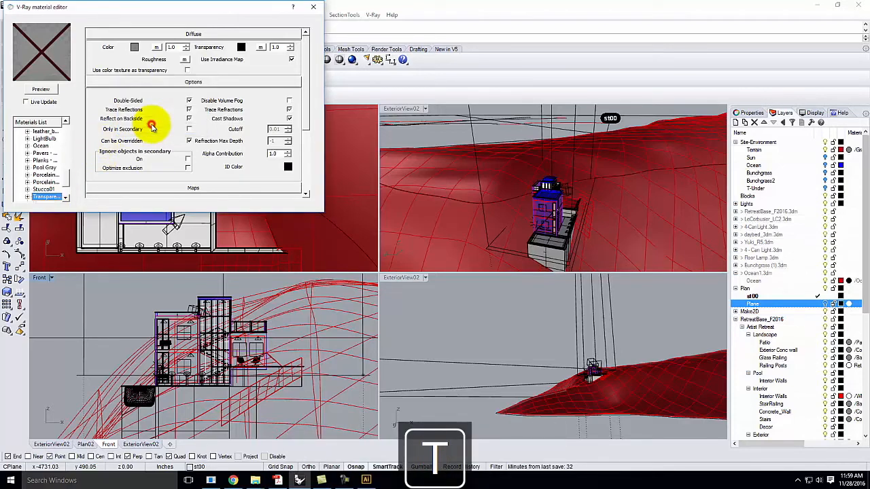
Set the Transparent material's diffuse transparency colour to white, preview it, and close the material editor
left_click(134, 49)
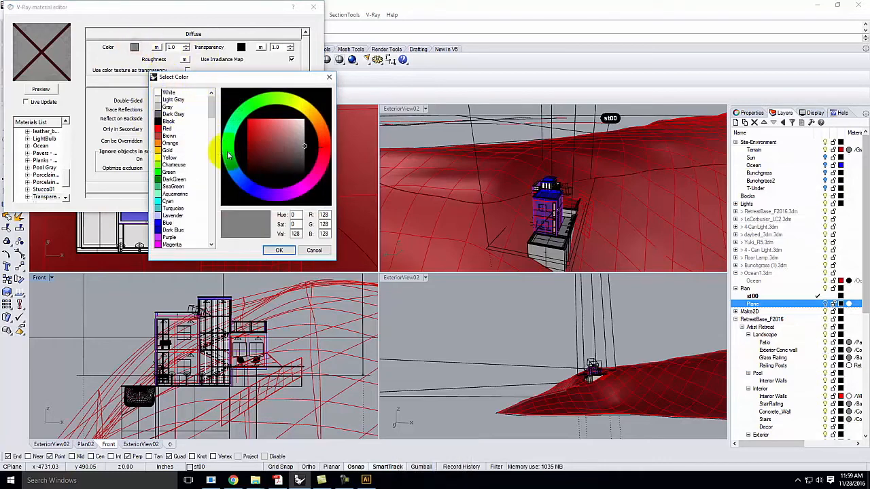
left_click(279, 250)
left_click(242, 49)
left_click(169, 92)
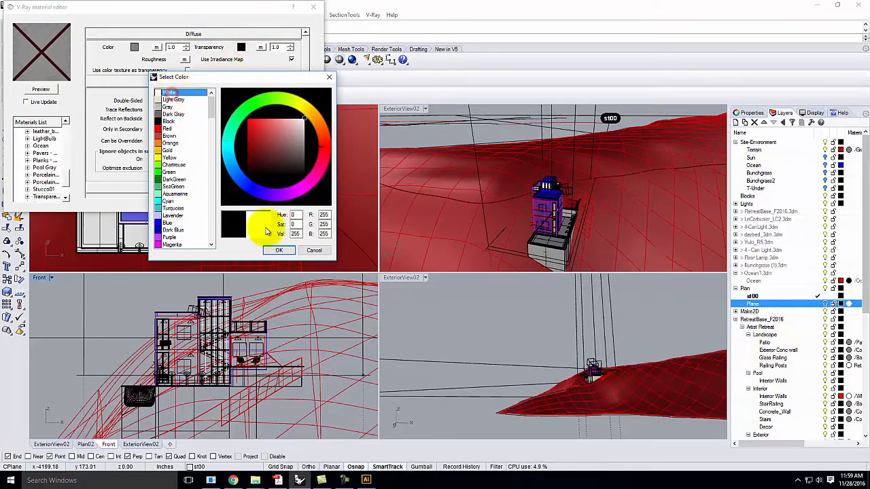
left_click(280, 249)
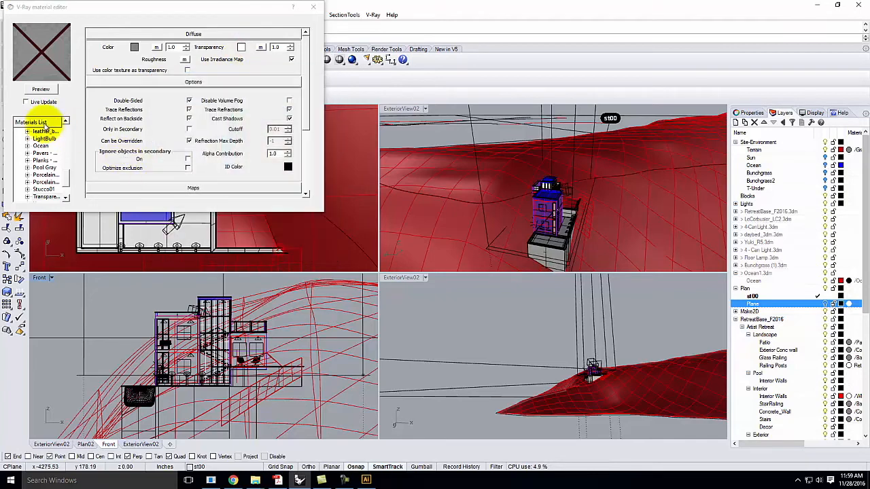
left_click(51, 80)
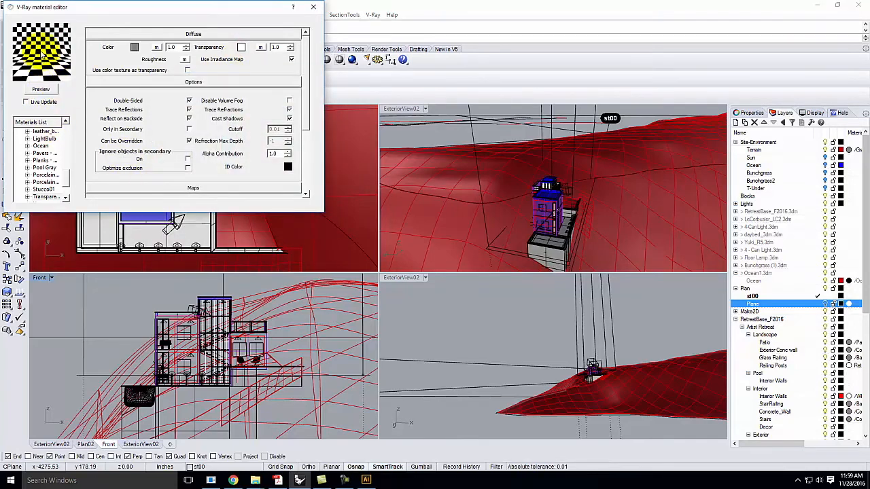
left_click(311, 9)
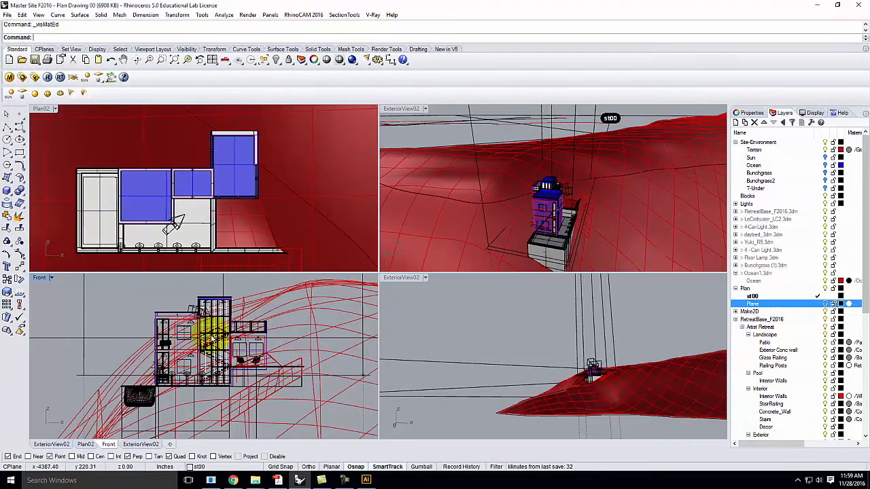
Select all building and terrain pieces above the cut line in the Front viewport
scroll(126, 390, "down", 6)
left_click(230, 316)
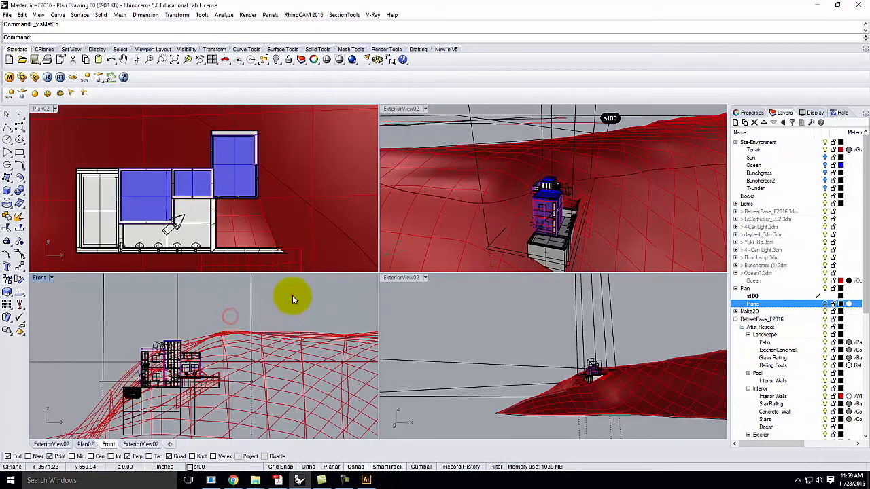
left_click_drag(175, 343, 110, 361)
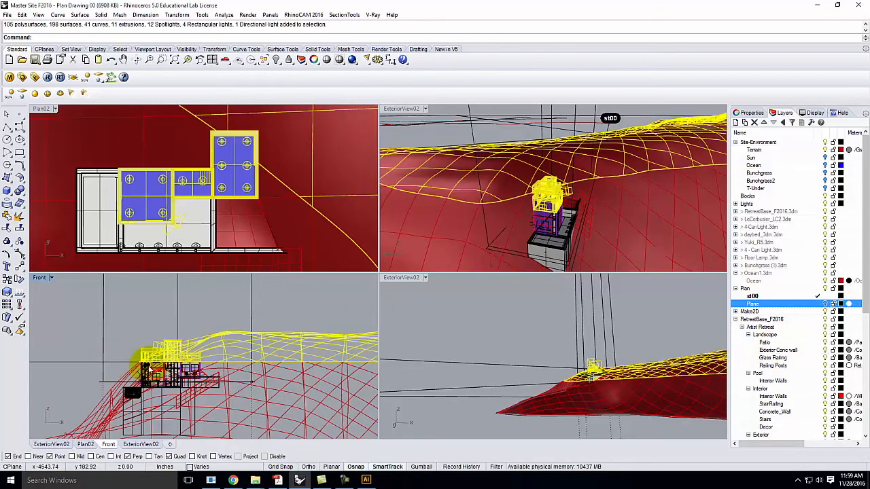
scroll(143, 370, "up", 5)
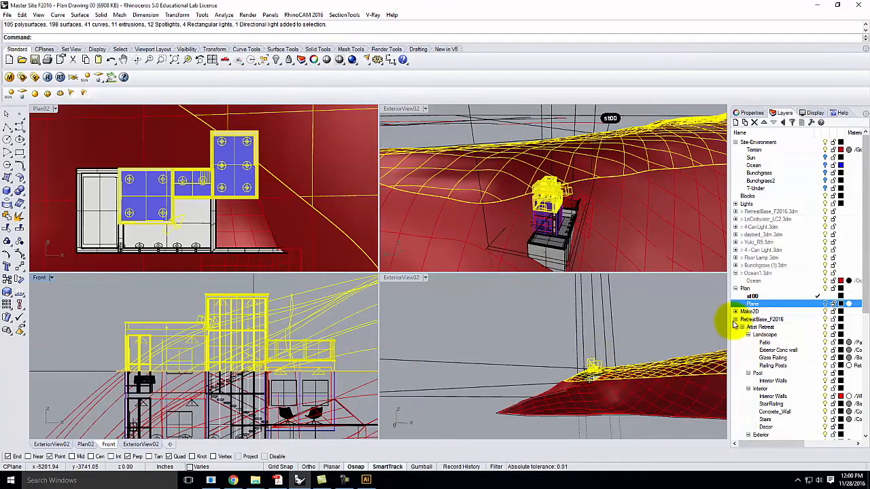
Turn off the Glass Railing layer and the Window Glass layers under both Slender_Window01 groups
left_click_drag(866, 280, 864, 372)
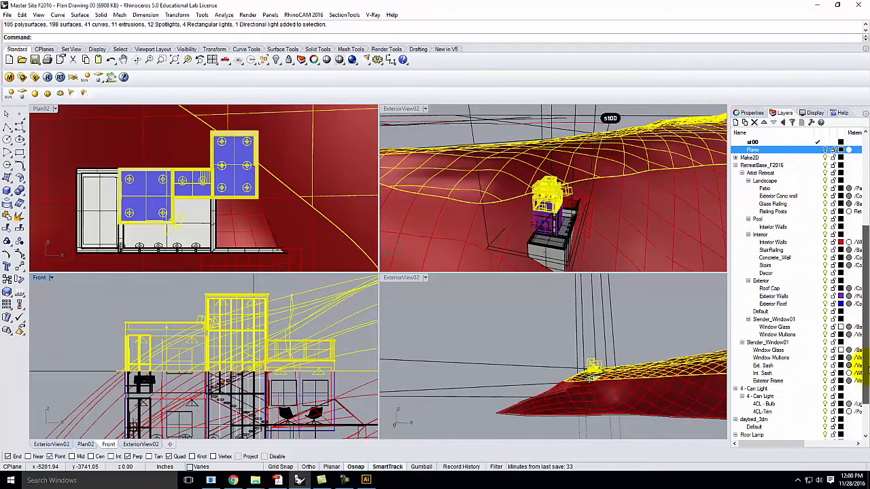
left_click(826, 204)
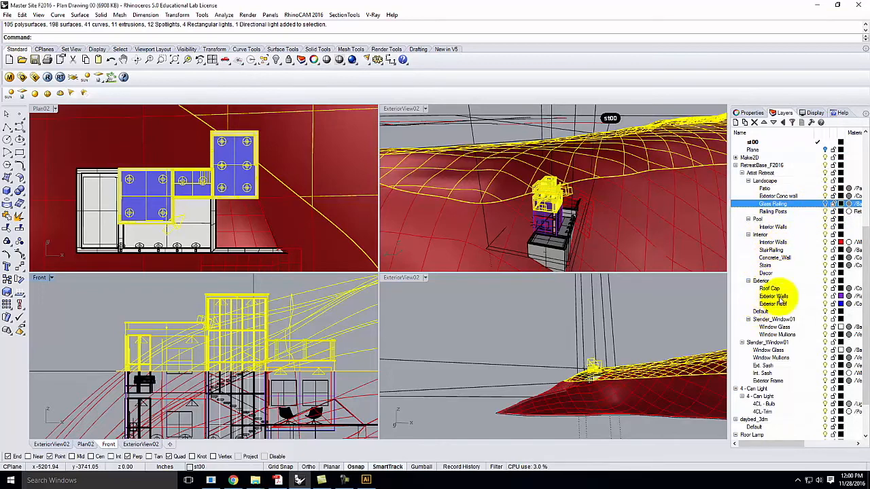
left_click(826, 327)
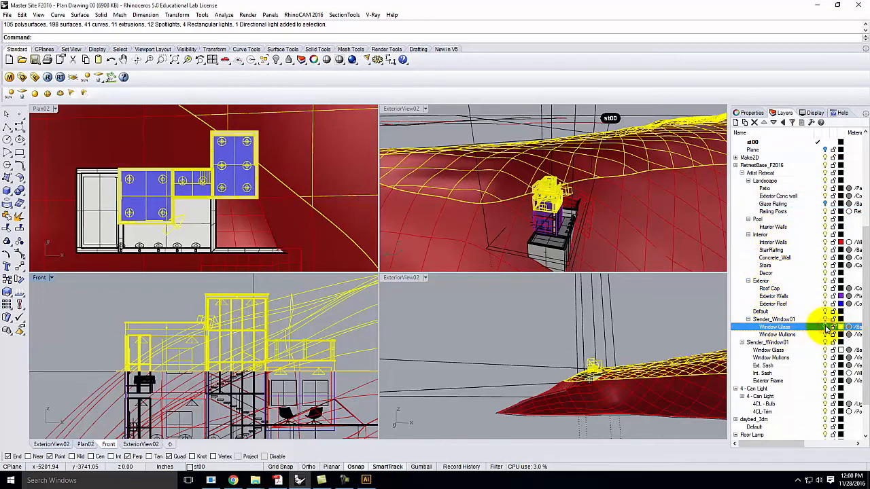
left_click(825, 350)
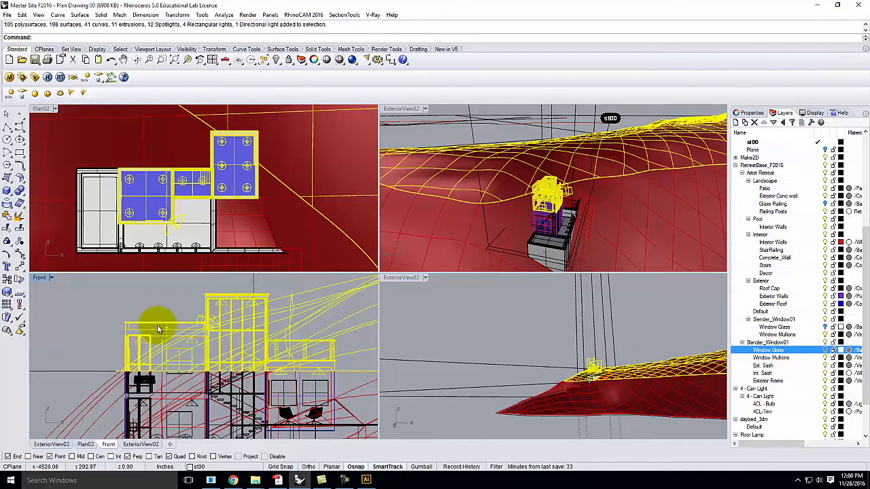
Apply the cThru V-Ray material to the selected pieces above the cut and clear the selection
left_click(8, 78)
left_click_drag(102, 179, 116, 159)
left_click(41, 175)
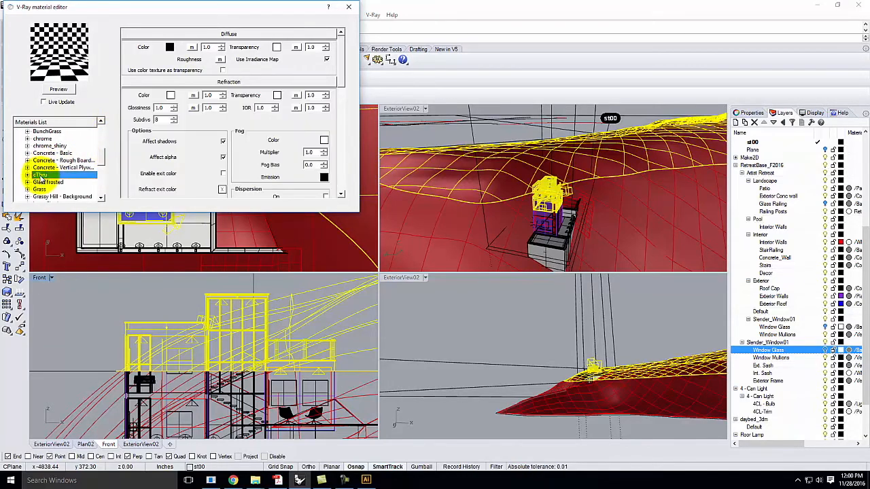
right_click(41, 180)
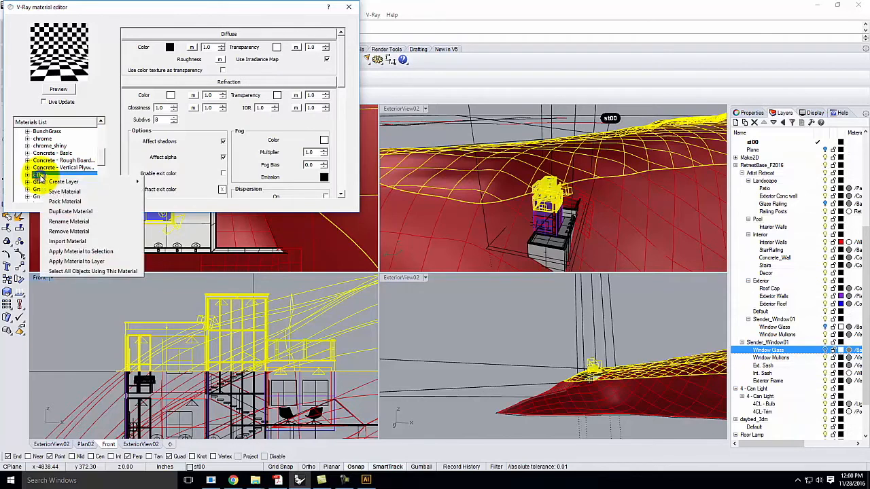
left_click(93, 253)
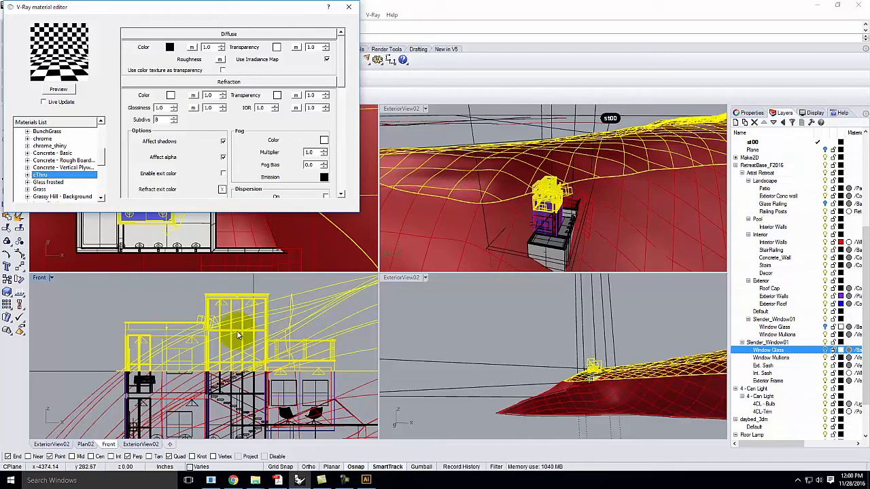
left_click(185, 307)
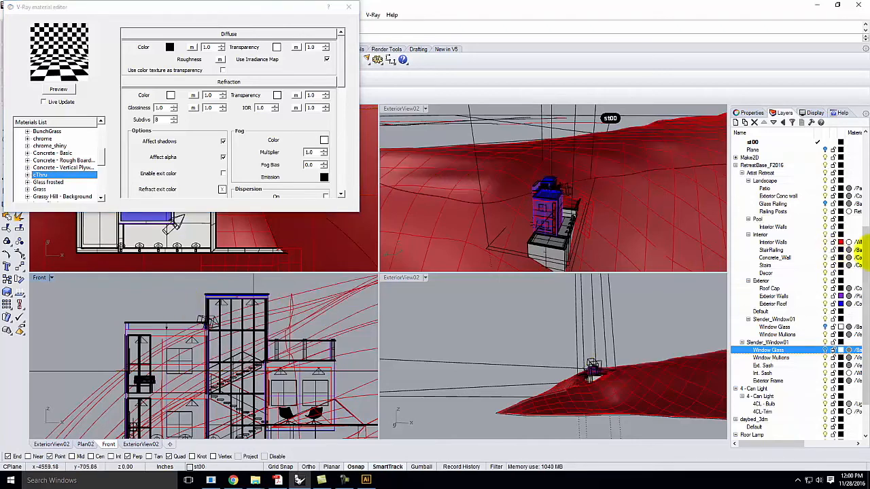
Turn on the Window Glass layers under both Slender_Window01 groups and select all their objects
right_click(772, 350)
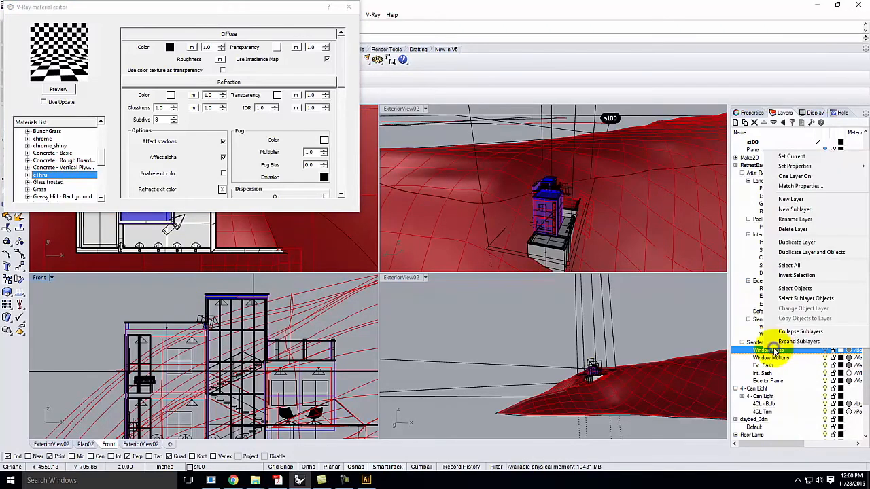
left_click(825, 351)
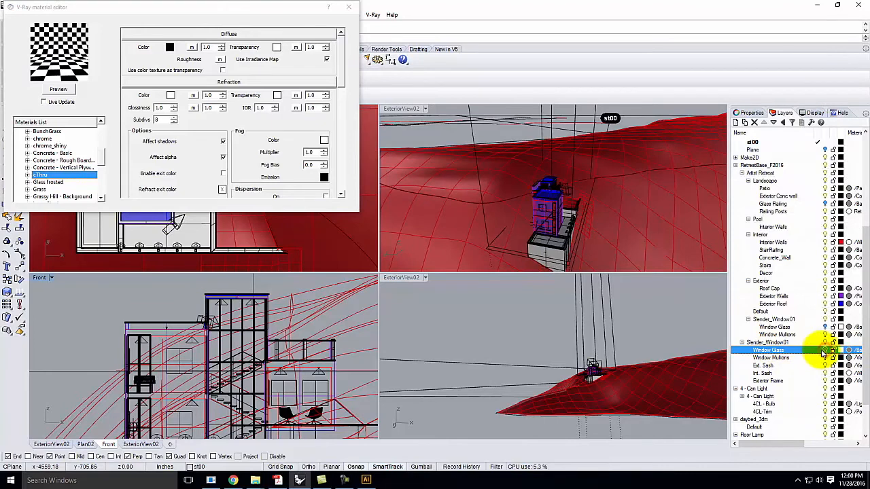
right_click(801, 353)
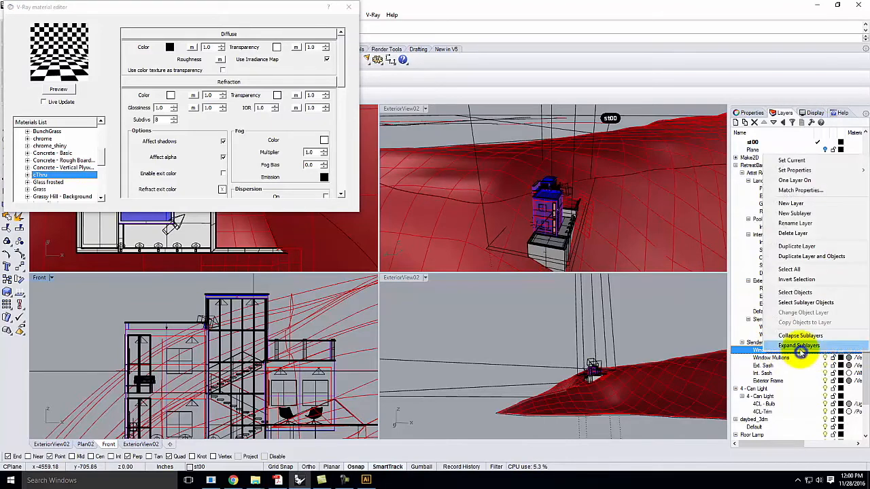
left_click(800, 293)
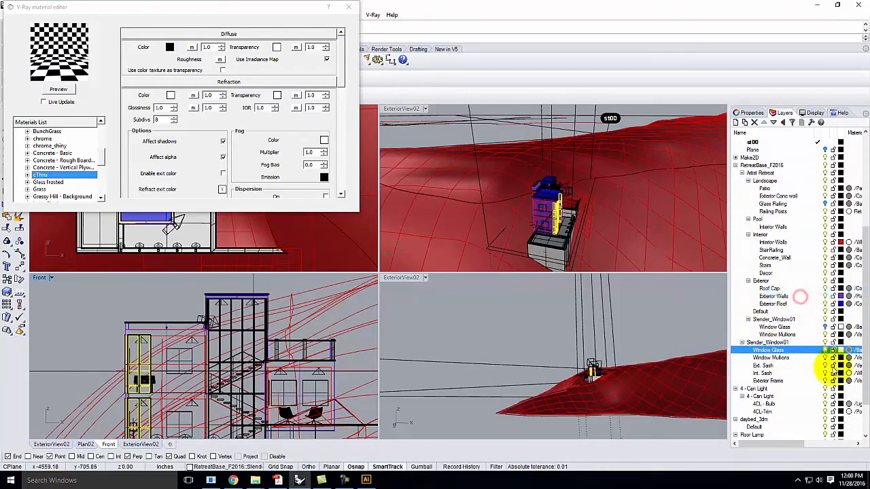
left_click(826, 328)
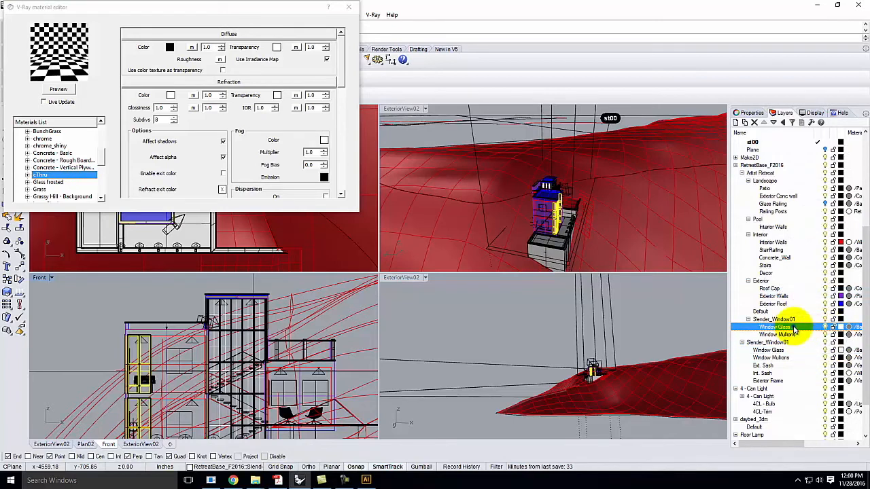
right_click(794, 329)
left_click(802, 266)
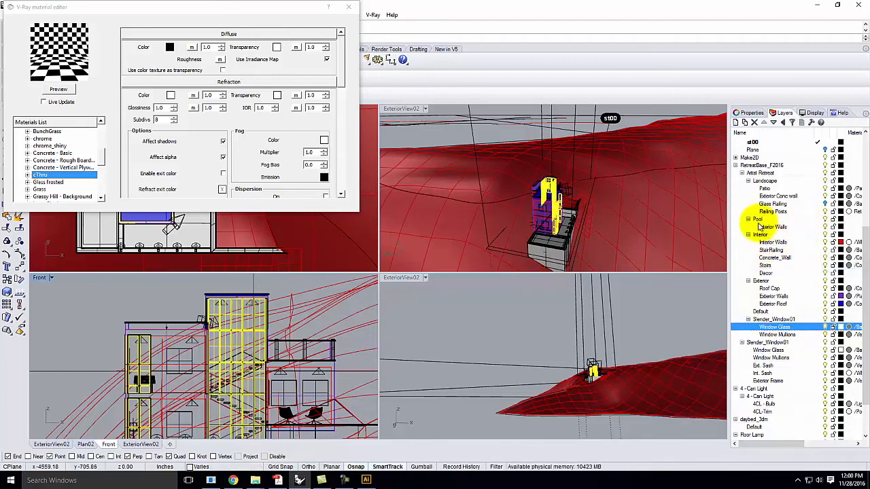
Turn on the Glass Railing layer and add its objects to the selection
left_click(782, 204)
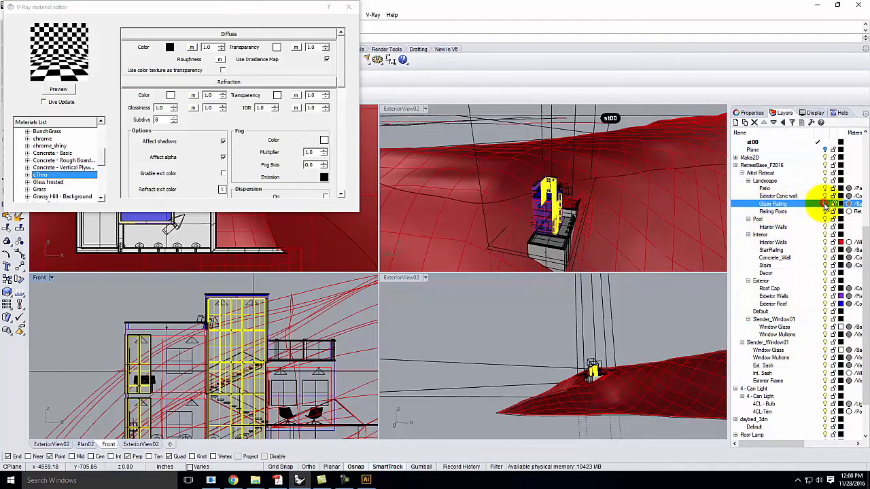
right_click(787, 205)
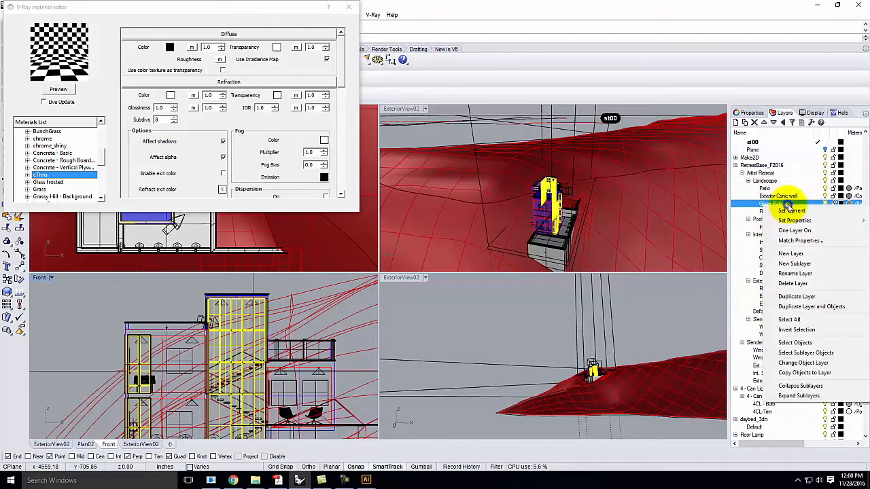
left_click(802, 343)
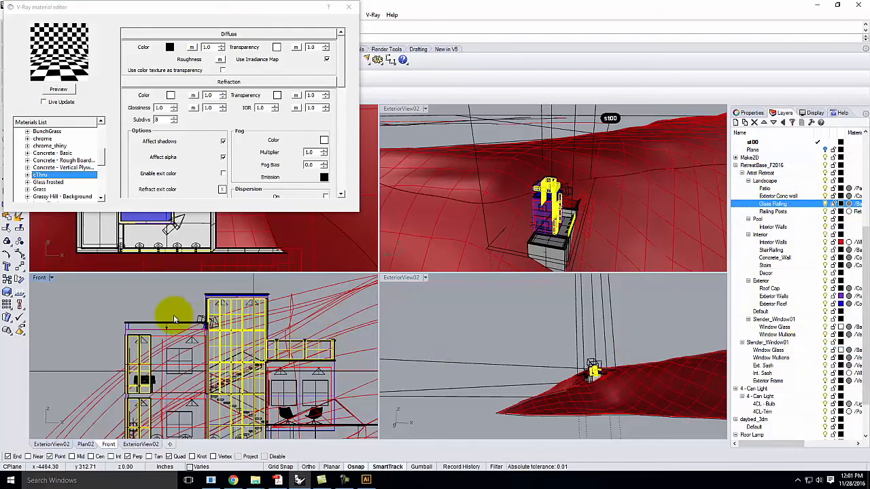
Remove the glass pieces below the cut line from the selection in the Front viewport
scroll(173, 314, "down", 3)
scroll(271, 399, "up", 1)
left_click_drag(276, 402, 87, 325)
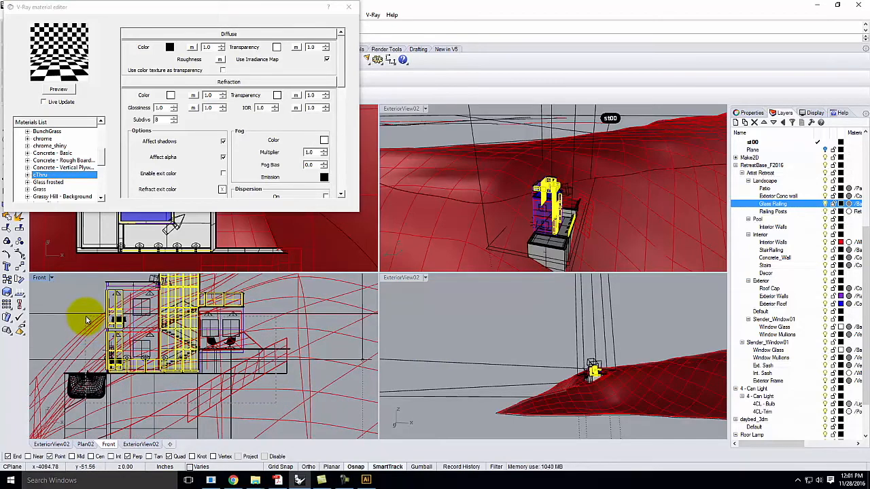
left_click(86, 319)
left_click(229, 323)
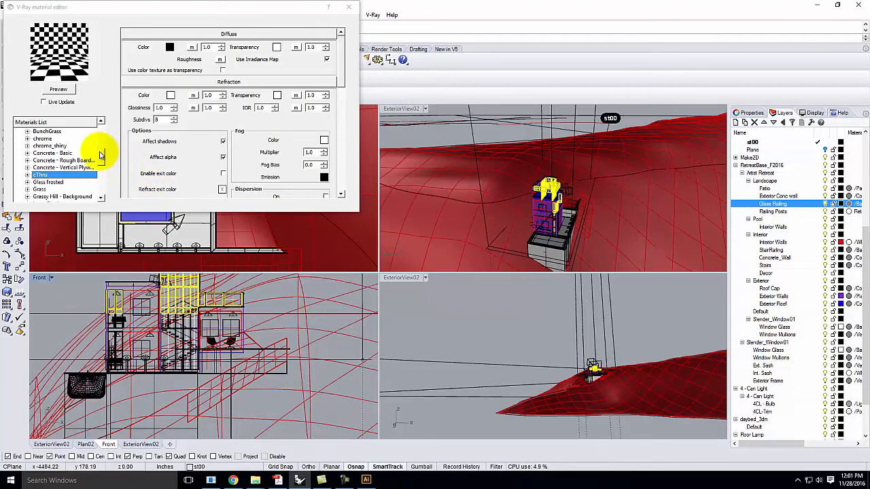
Apply the Transparent V-Ray material to the selected glass above the cut and clear the selection
left_click_drag(102, 149, 102, 189)
left_click(45, 167)
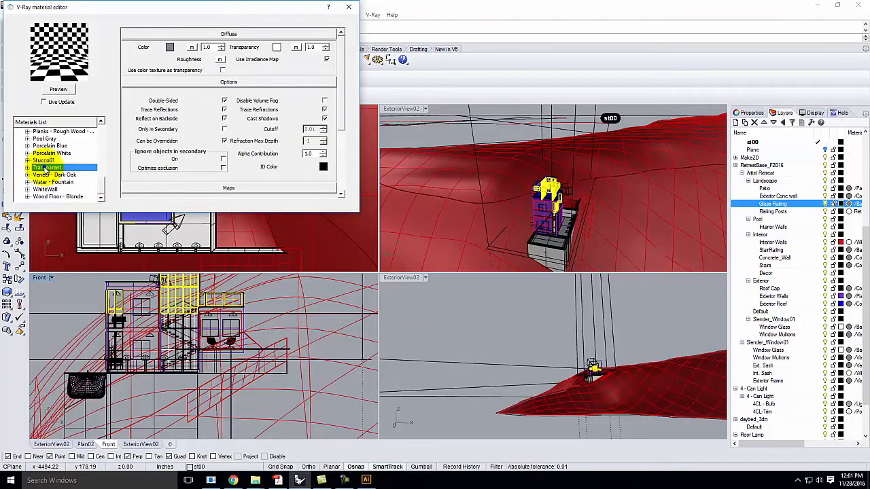
right_click(45, 168)
left_click(109, 243)
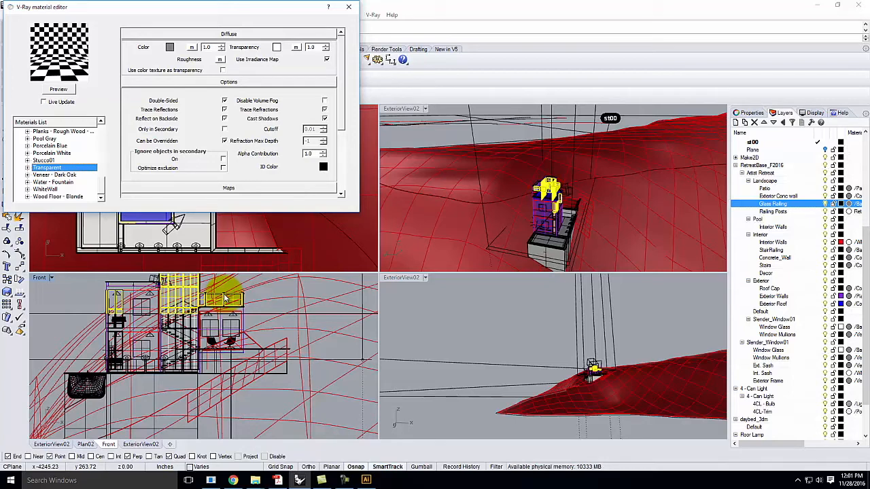
left_click(286, 381)
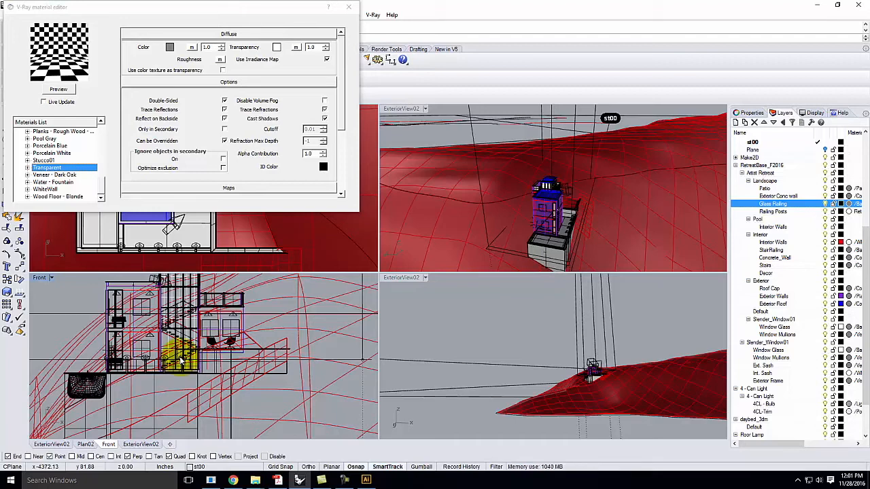
Create a new Standard V-Ray scene material and name it White
left_click_drag(102, 181, 109, 133)
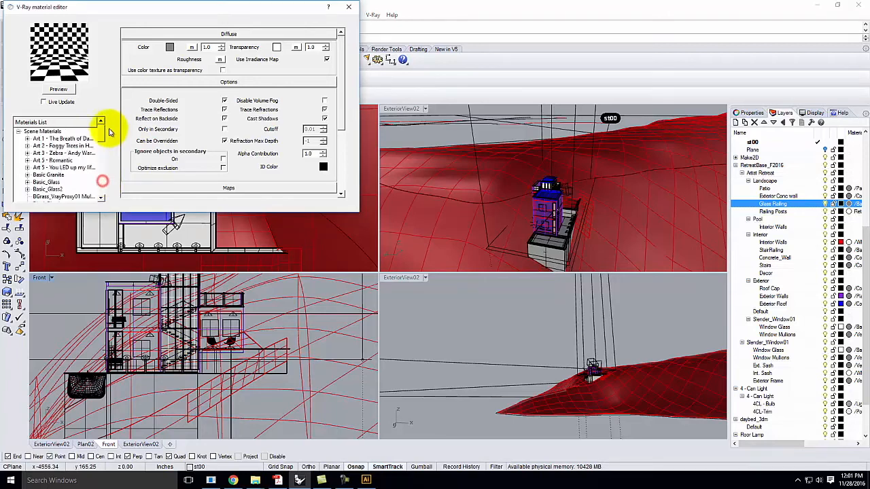
right_click(55, 131)
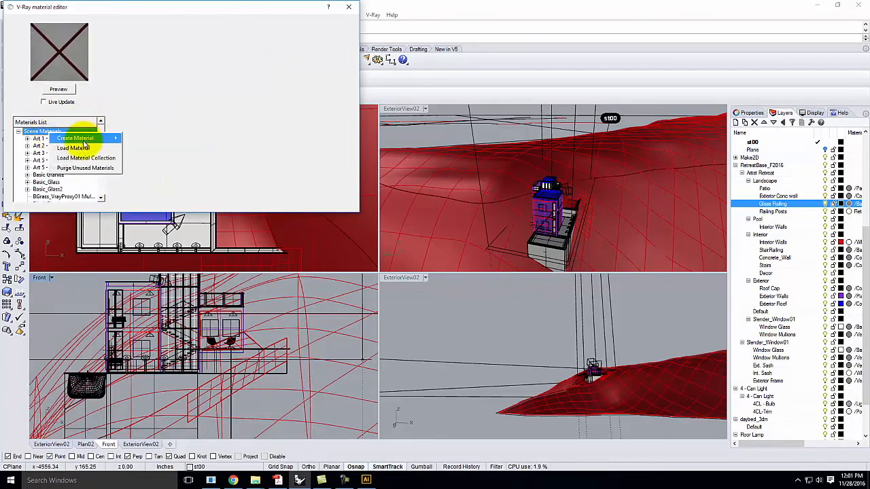
mouse_move(106, 138)
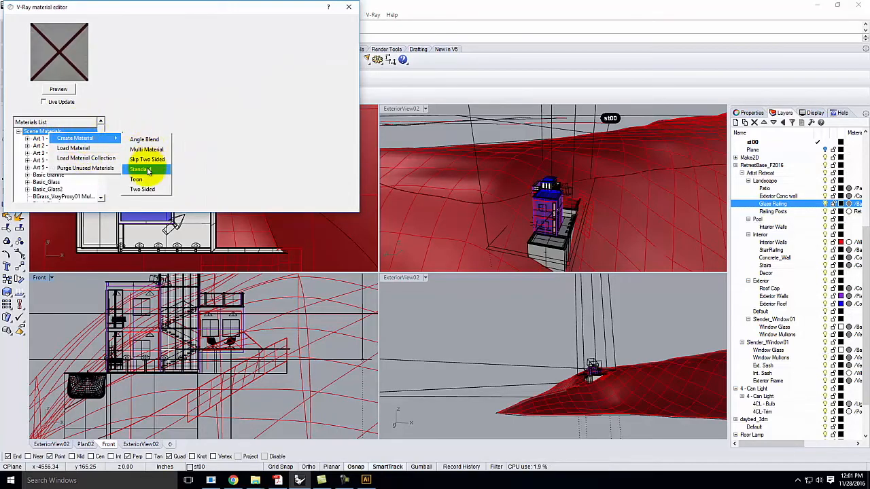
left_click(146, 169)
double_click(57, 199)
type("White")
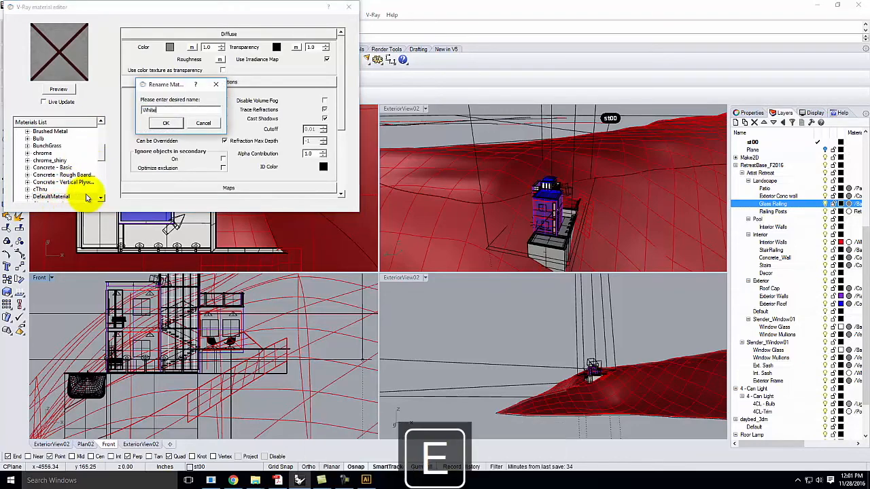
left_click(167, 123)
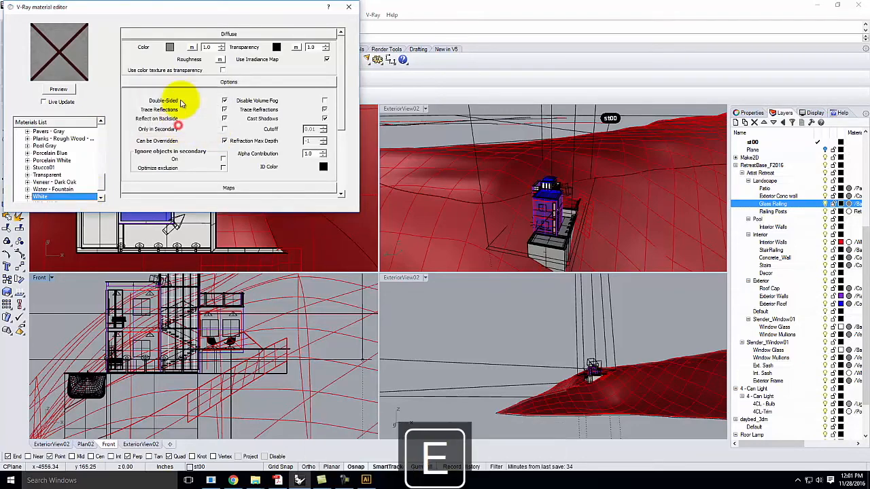
Set the White material's diffuse colour to White and update its preview
left_click(170, 47)
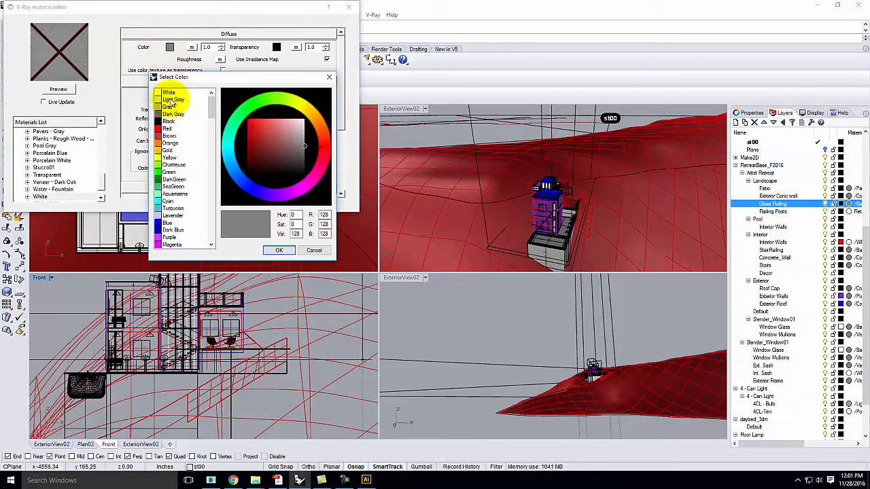
left_click(168, 92)
left_click(279, 251)
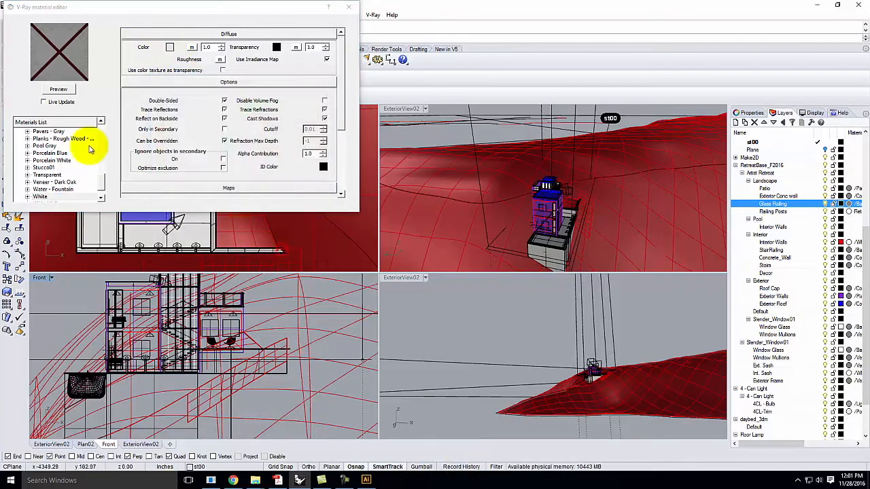
left_click(58, 89)
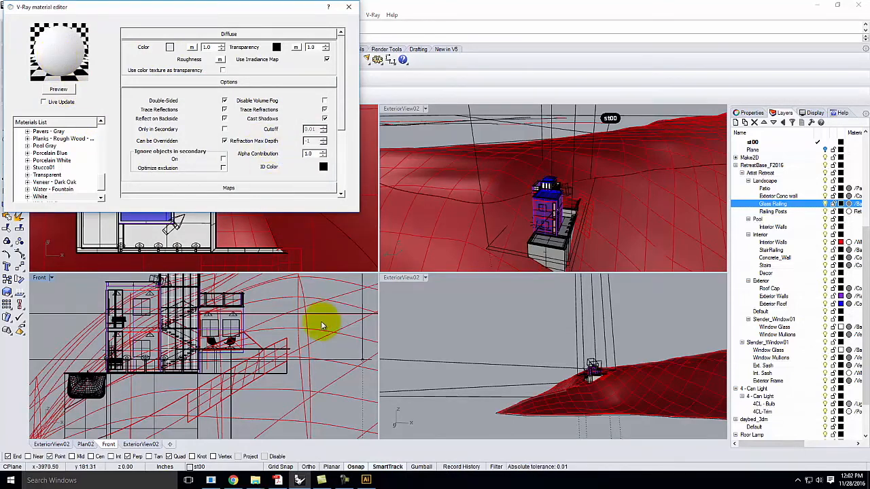
Select all building and terrain pieces below the cut line in the Front viewport
scroll(268, 283, "down", 5)
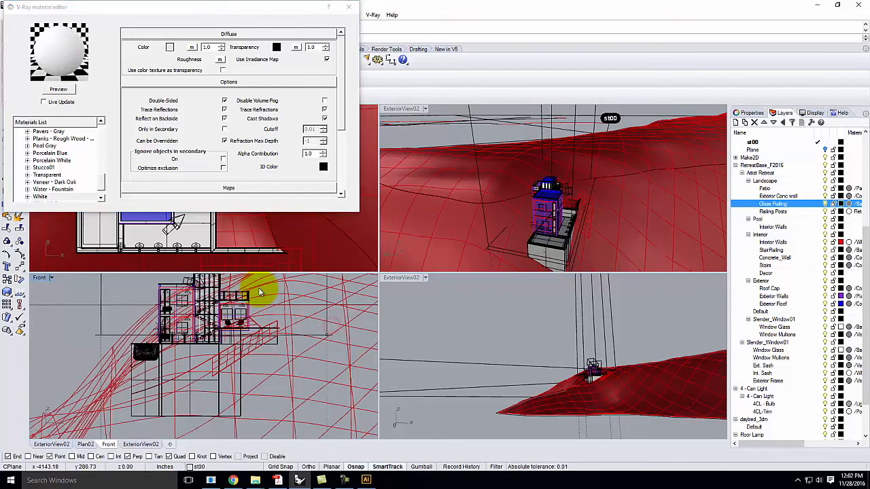
scroll(217, 317, "down", 8)
left_click_drag(294, 407, 180, 316)
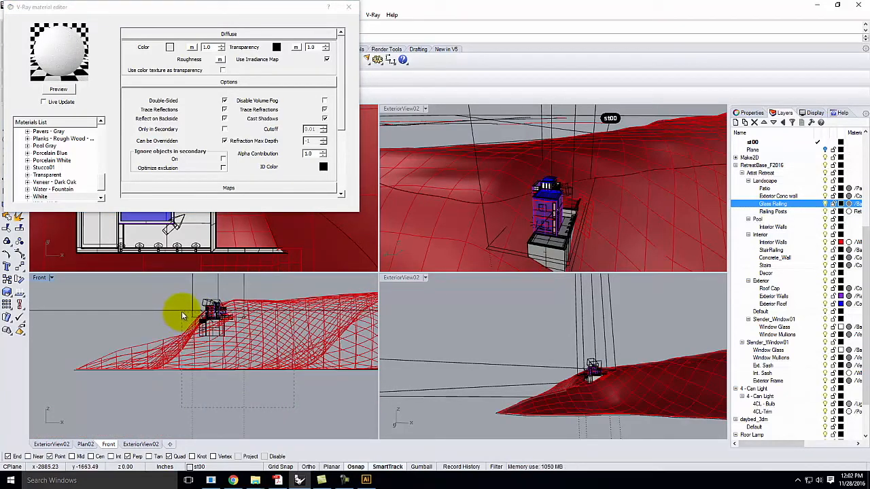
left_click_drag(183, 315, 182, 314)
scroll(204, 312, "up", 6)
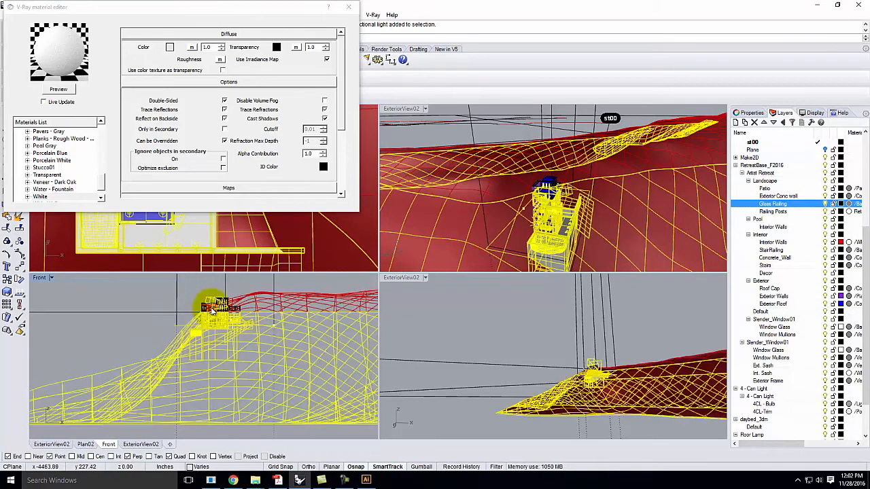
scroll(224, 318, "up", 3)
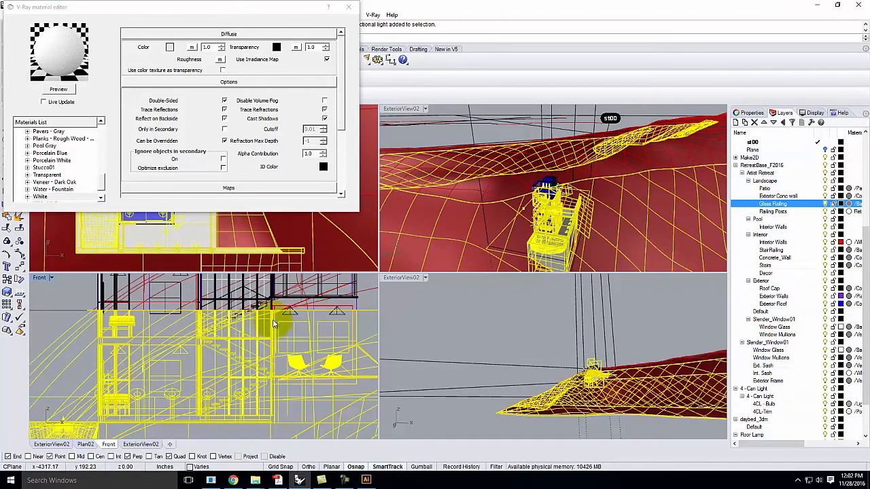
scroll(163, 314, "up", 3)
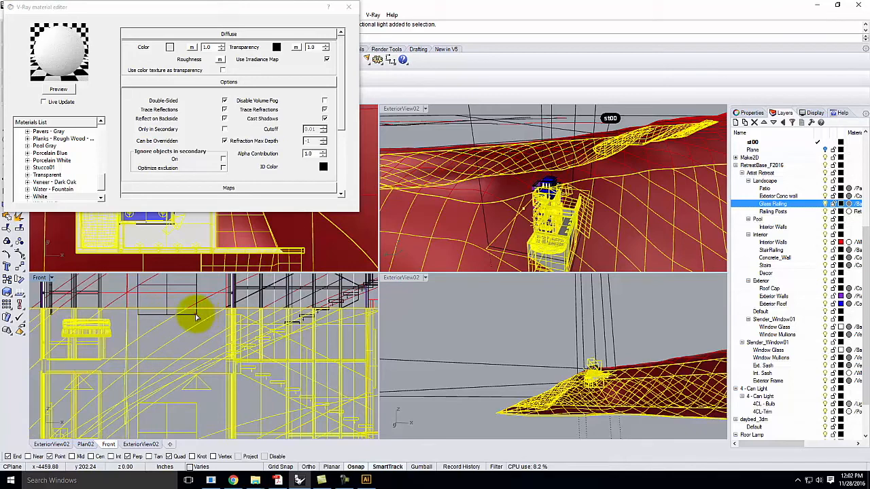
scroll(151, 333, "up", 3)
scroll(151, 331, "down", 2)
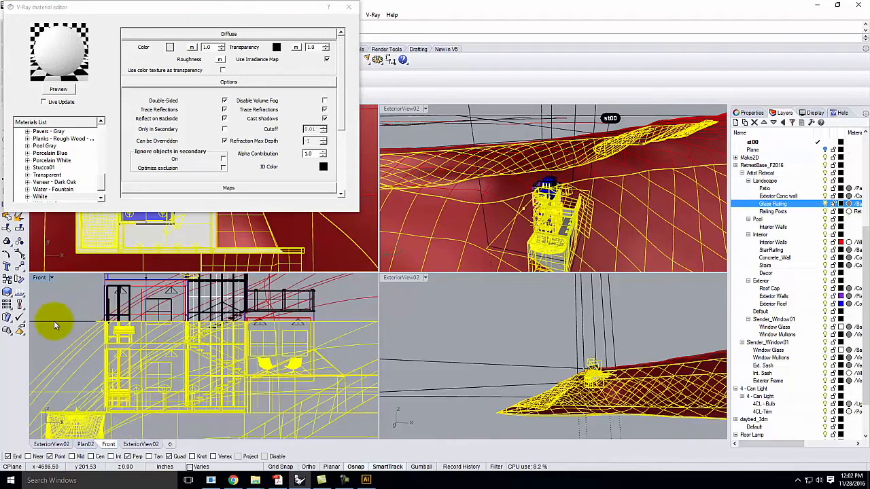
Turn off the Glass Railing layer and the Window Glass layers under both Slender_Window01 groups to exclude the glass from the selection
left_click(825, 206)
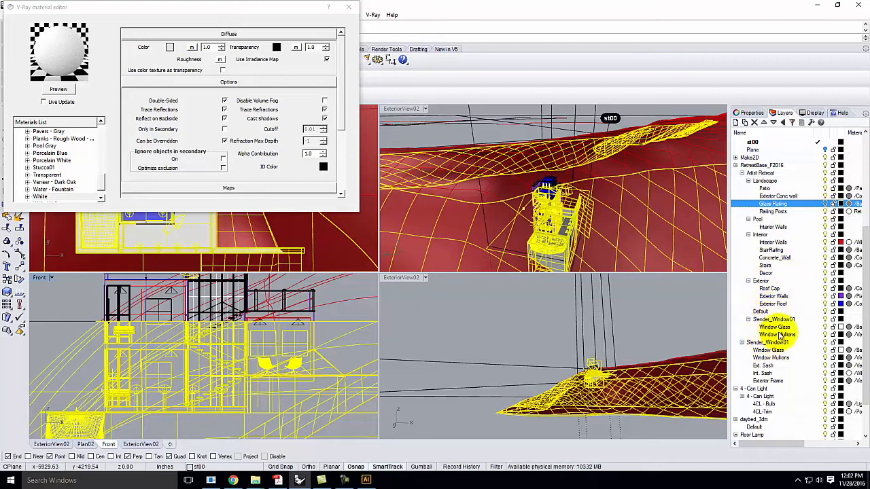
left_click(819, 327)
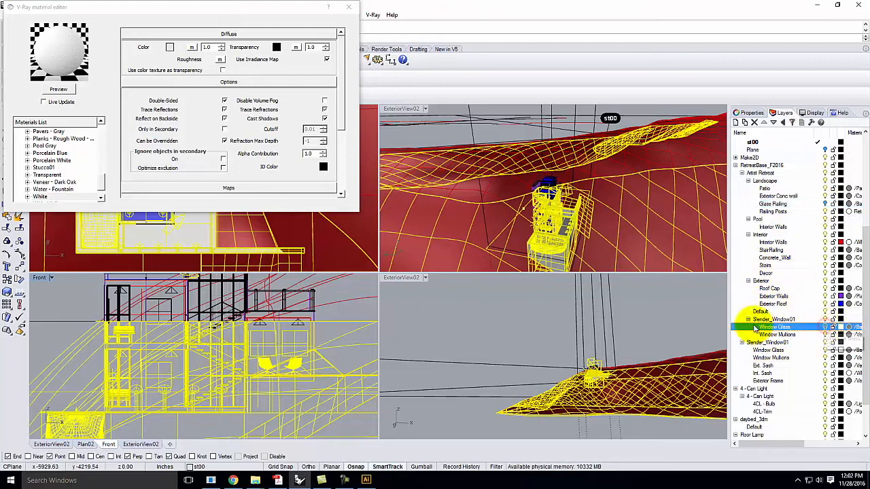
left_click(825, 350)
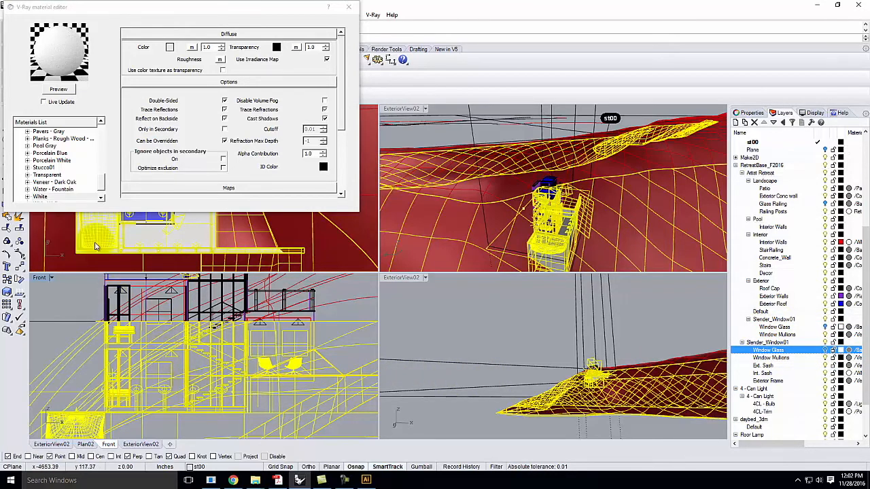
Apply the White material to the selected pieces below the cut, clear the selection and close the material editor
right_click(44, 197)
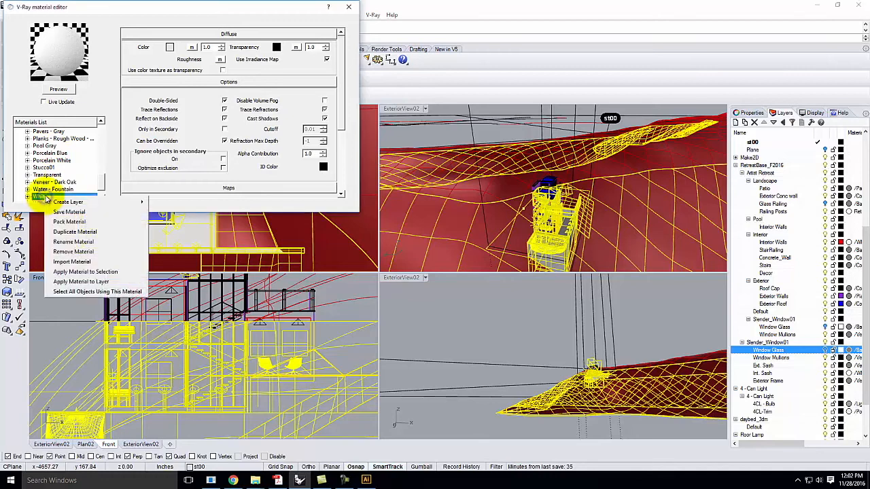
left_click(105, 274)
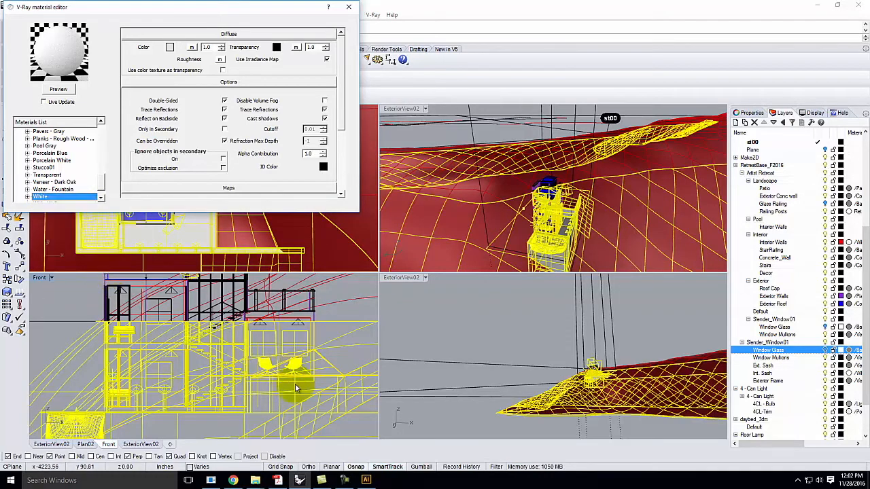
left_click(329, 326)
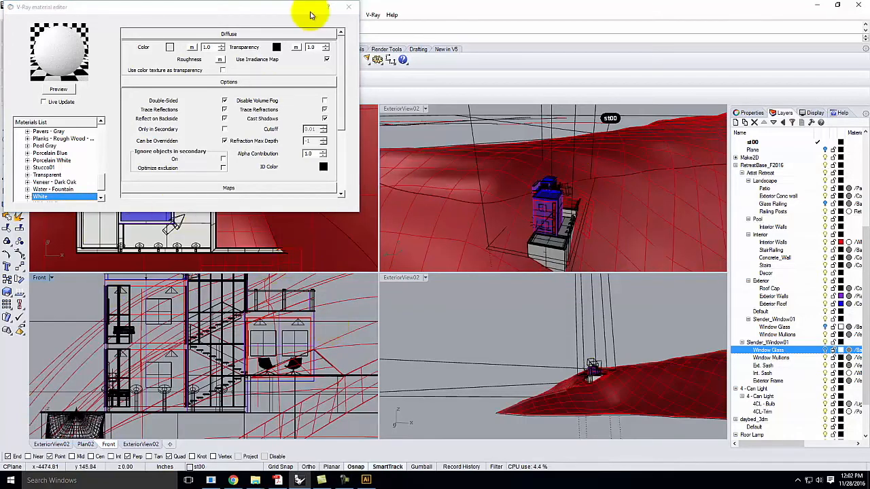
left_click(348, 7)
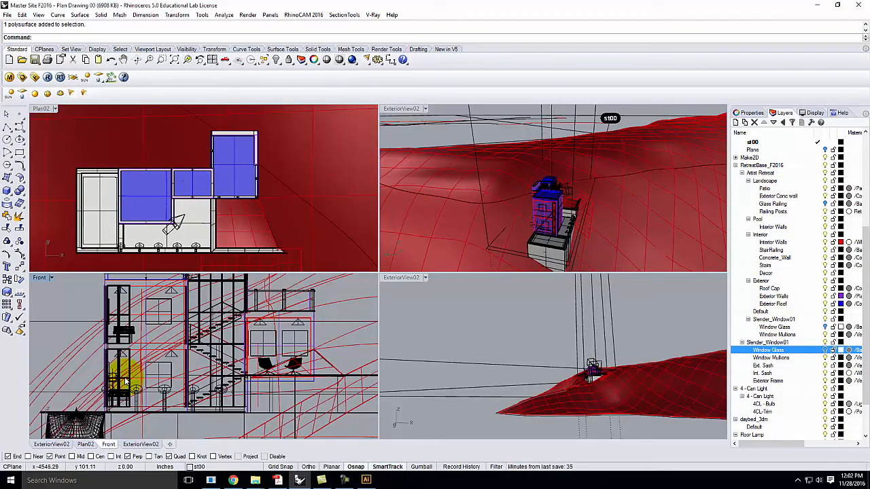
Maximize the Plan02 viewport and restore its saved view so that it shows the plan cut
left_click(42, 111)
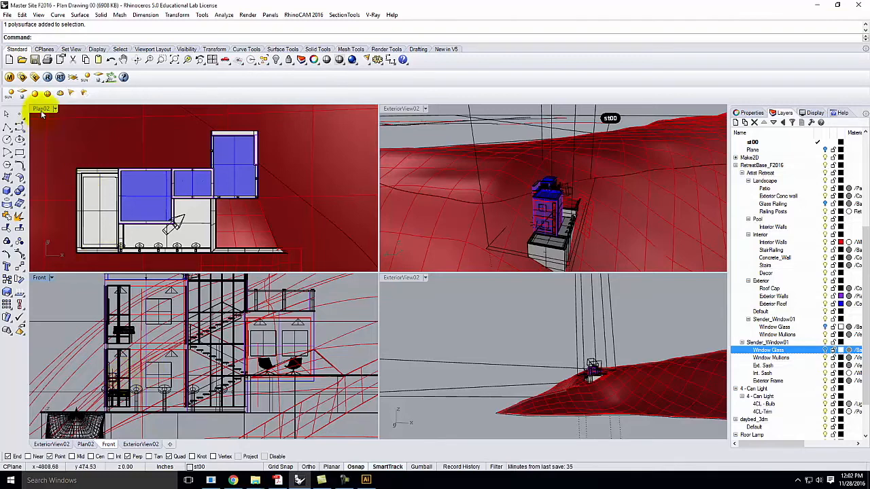
double_click(41, 110)
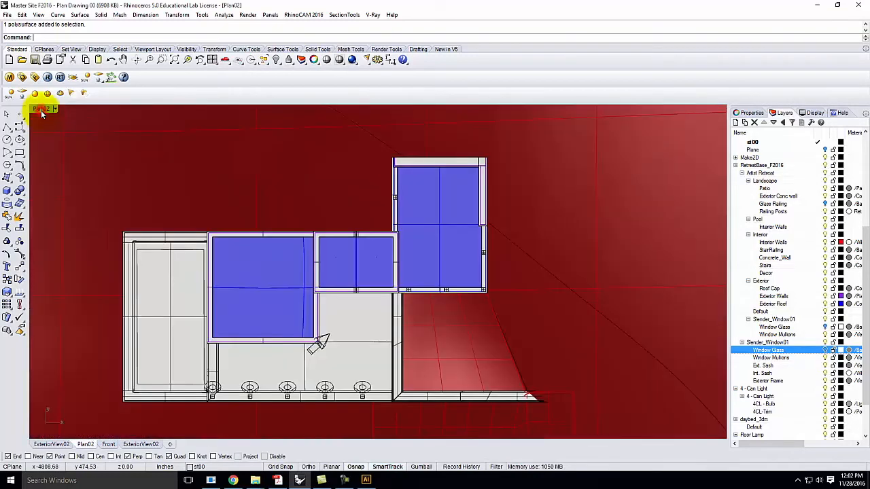
left_click(54, 110)
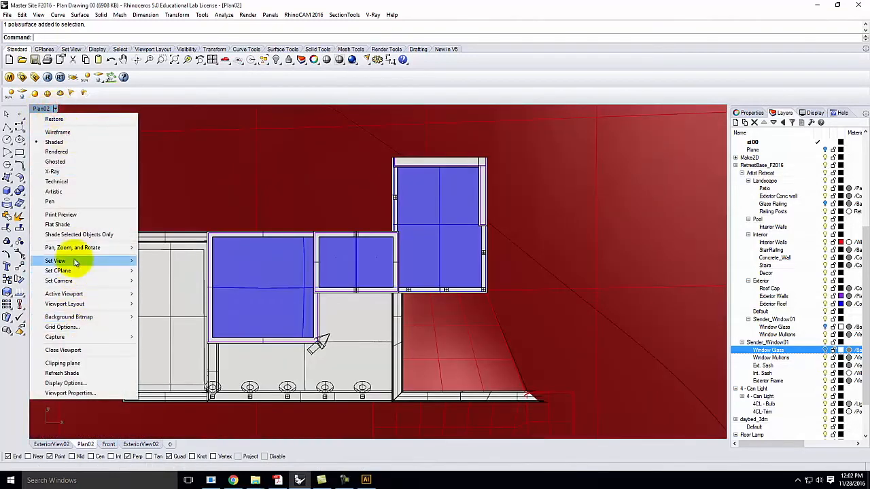
mouse_move(76, 265)
left_click(163, 418)
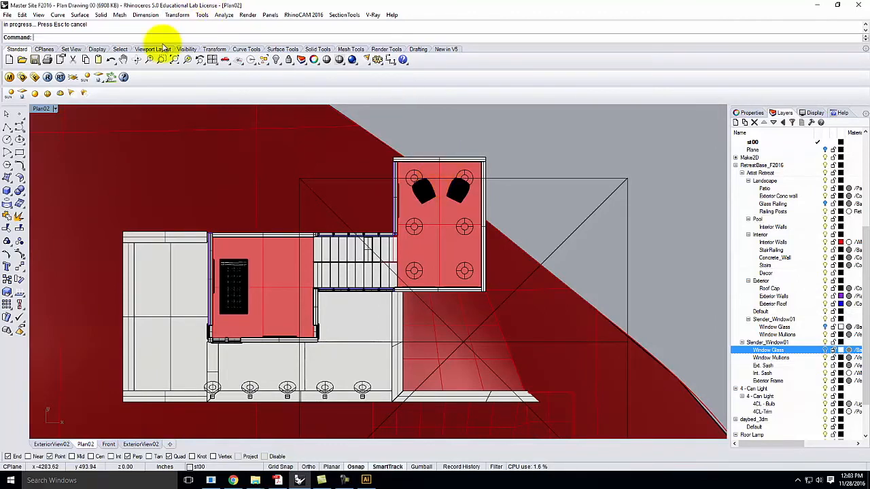
Start loading a V-Ray options file and look through the Resources > V-Ray folder
left_click(22, 78)
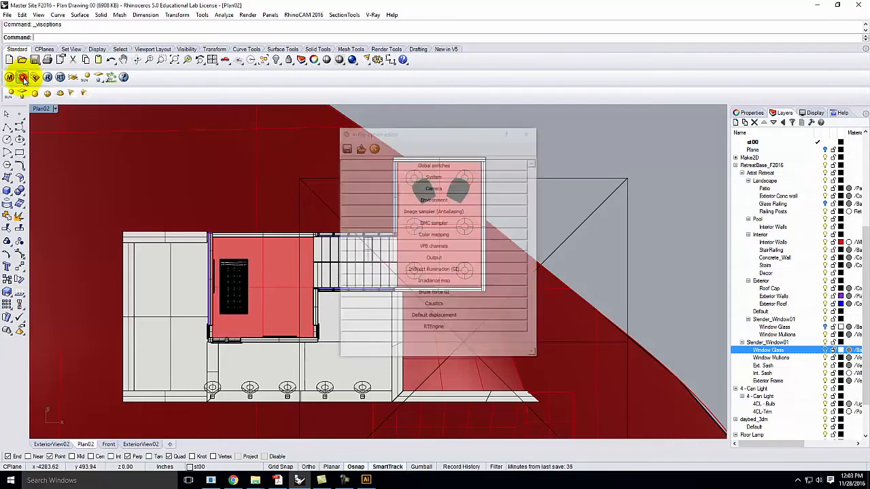
left_click(397, 165)
left_click(361, 147)
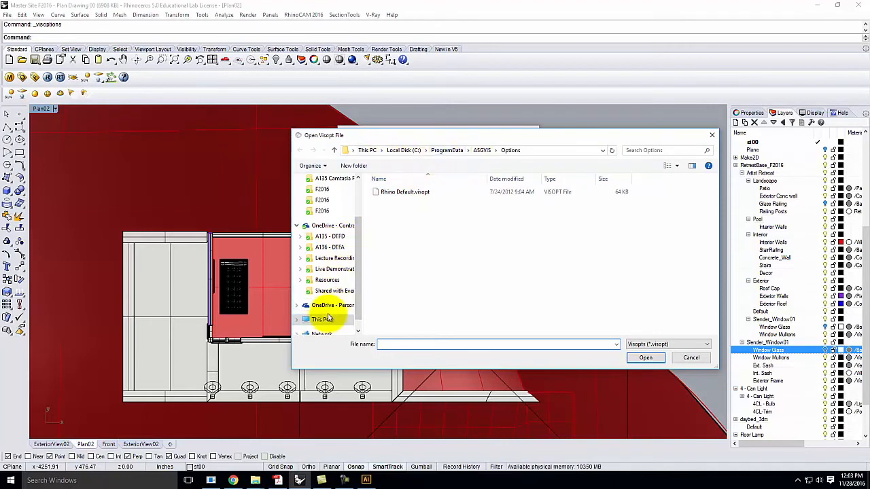
left_click(342, 225)
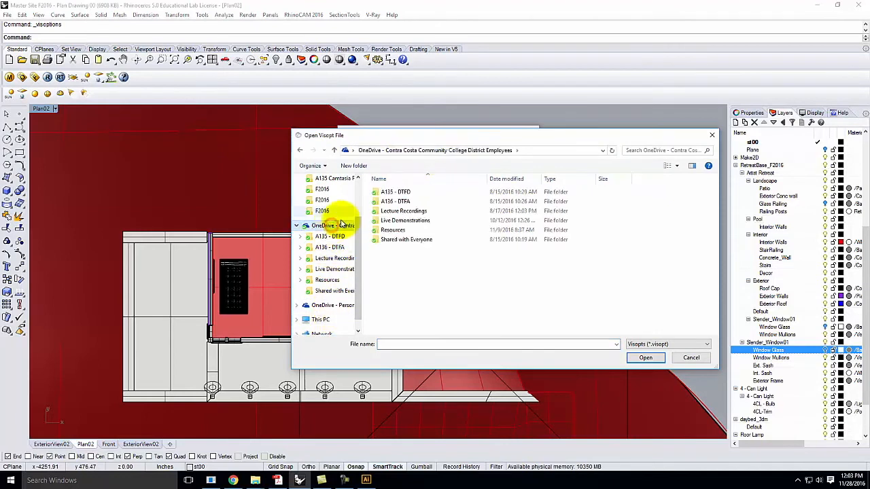
double_click(407, 229)
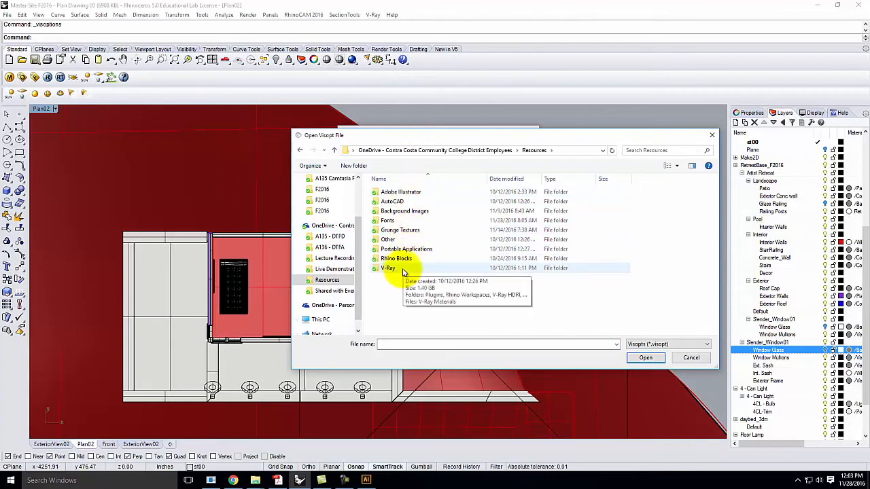
double_click(403, 269)
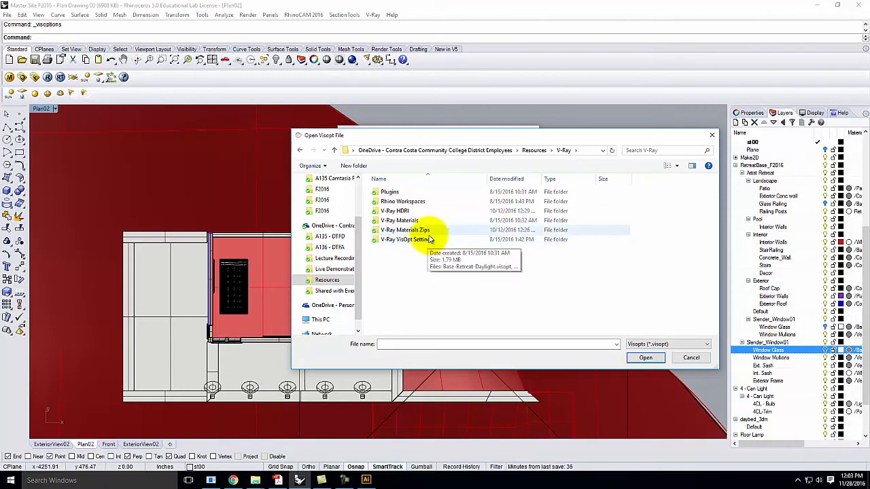
Load the V-Ray options file from Live Demonstrations > Live - A136 Exercises > Ex228 > F2016
left_click(333, 269)
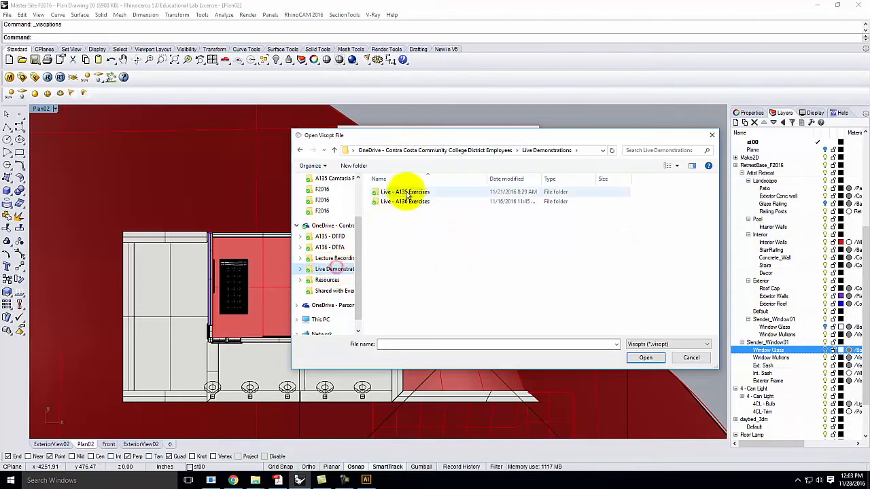
double_click(411, 201)
scroll(398, 299, "down", 3)
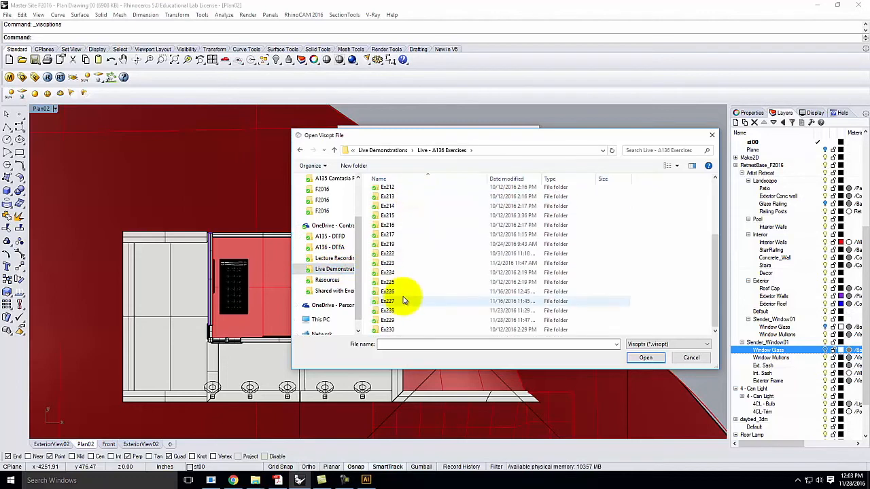
double_click(397, 311)
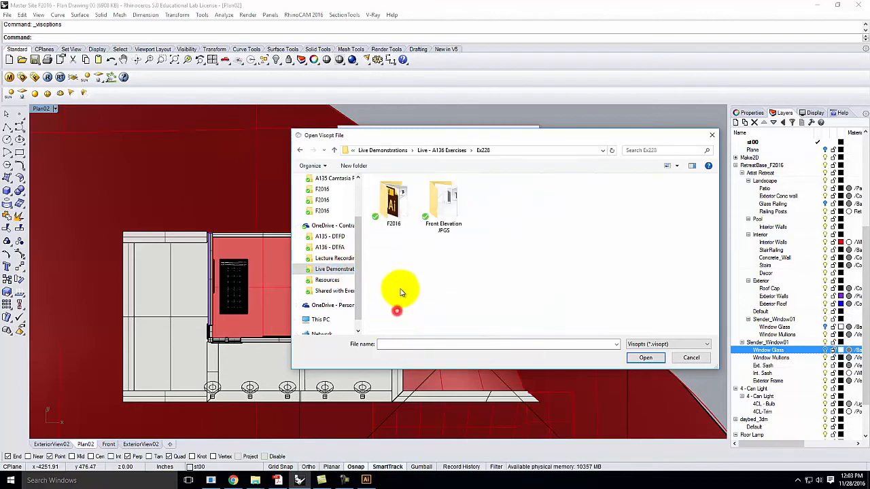
double_click(386, 205)
left_click(408, 192)
left_click(643, 356)
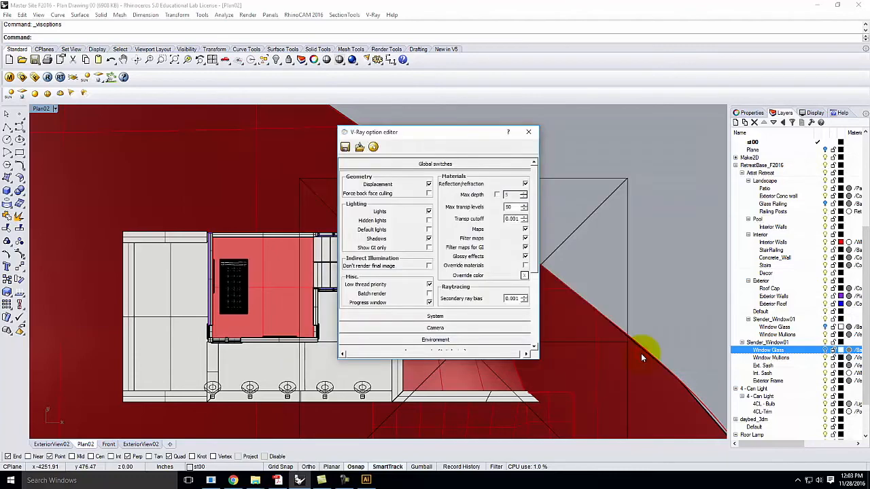
Turn off Override materials in the V-Ray global switches and render the plan view
left_click(422, 164)
left_click(443, 164)
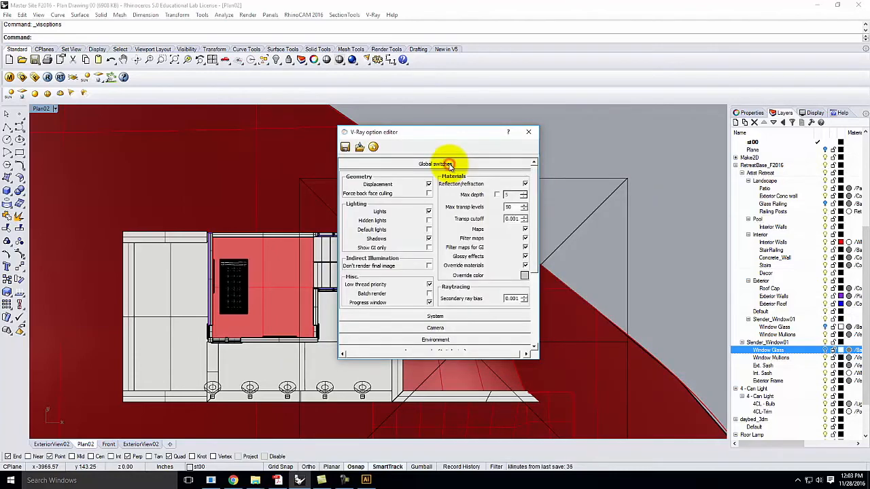
left_click(524, 265)
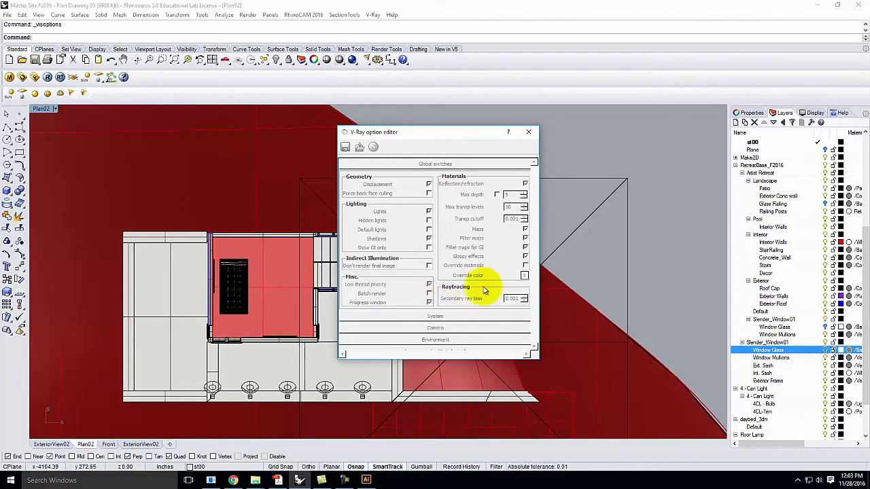
left_click(525, 133)
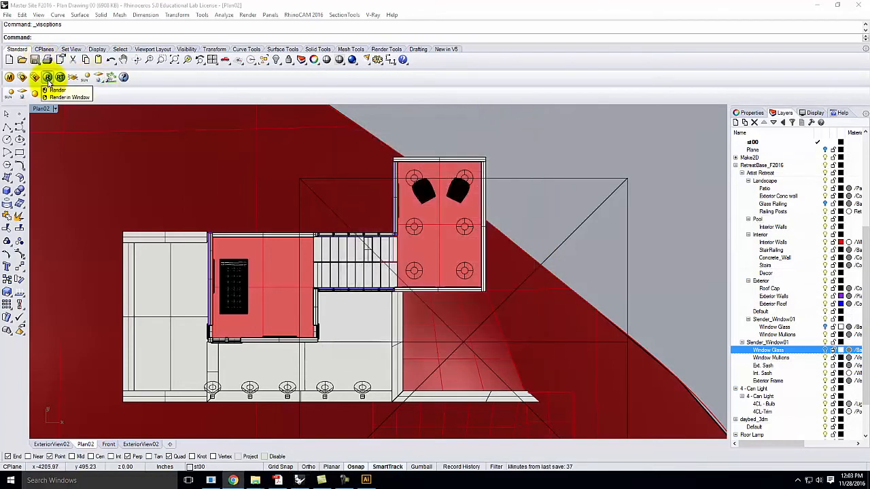
left_click(48, 77)
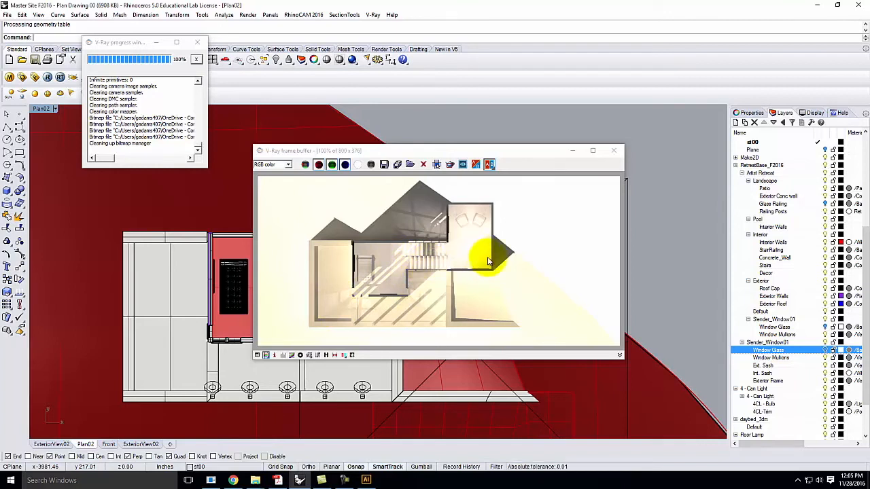
Set the V-Ray physical camera's shutter speed to 200 and close the option editor
left_click(25, 79)
left_click(417, 165)
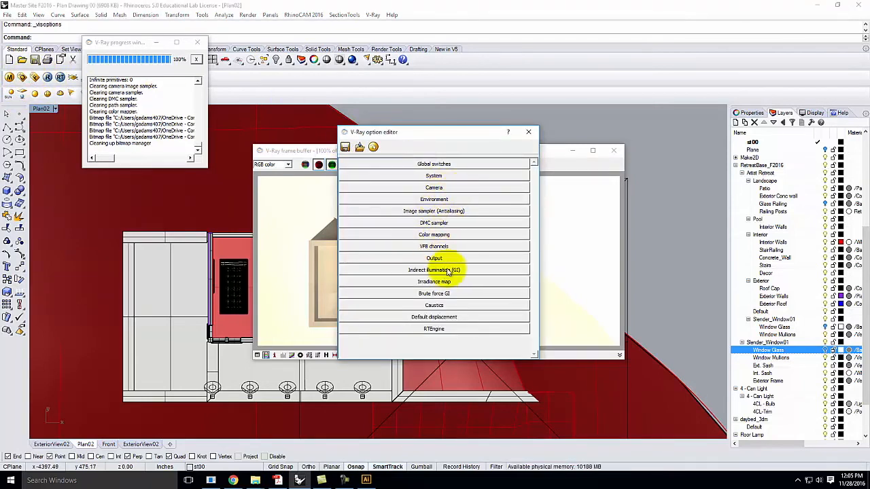
left_click(460, 188)
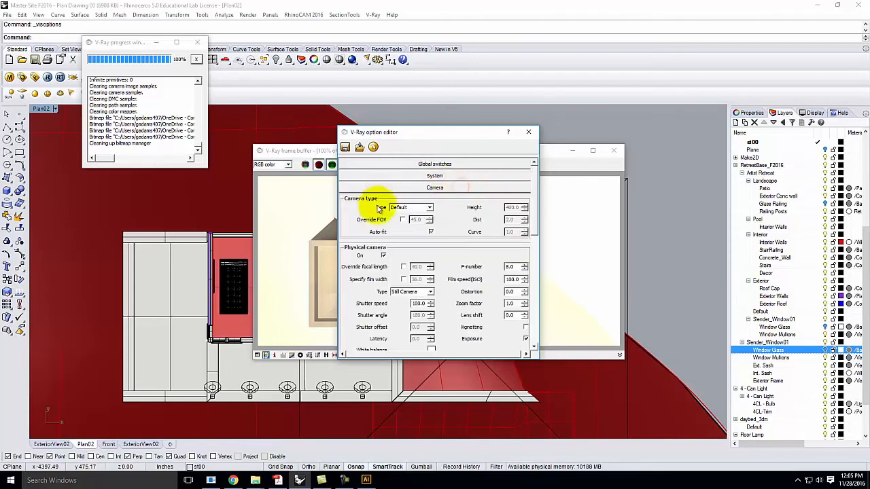
left_click(382, 256)
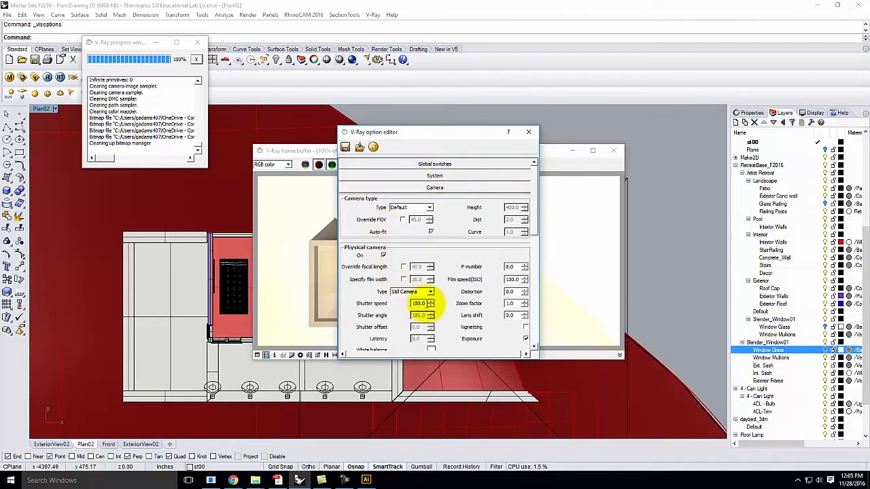
type("200")
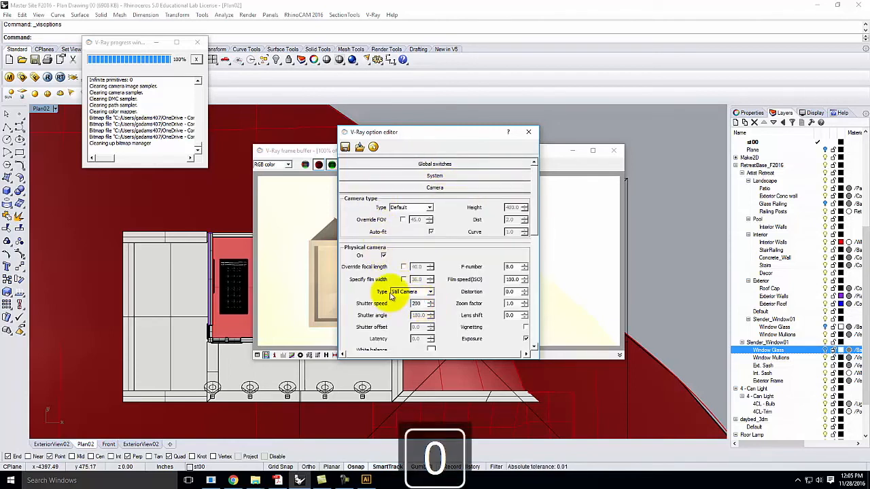
left_click(528, 133)
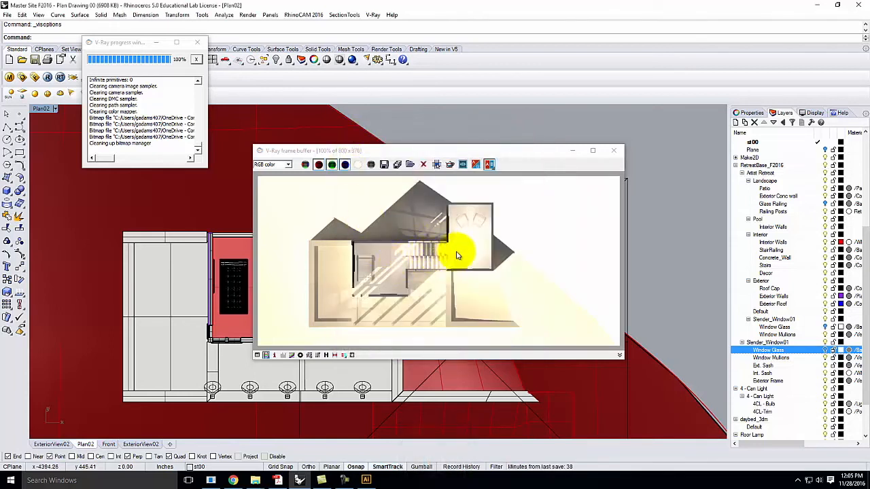
Collapse the RetreatBase_F2016 layer group and turn off the Lights layer
left_click(736, 166)
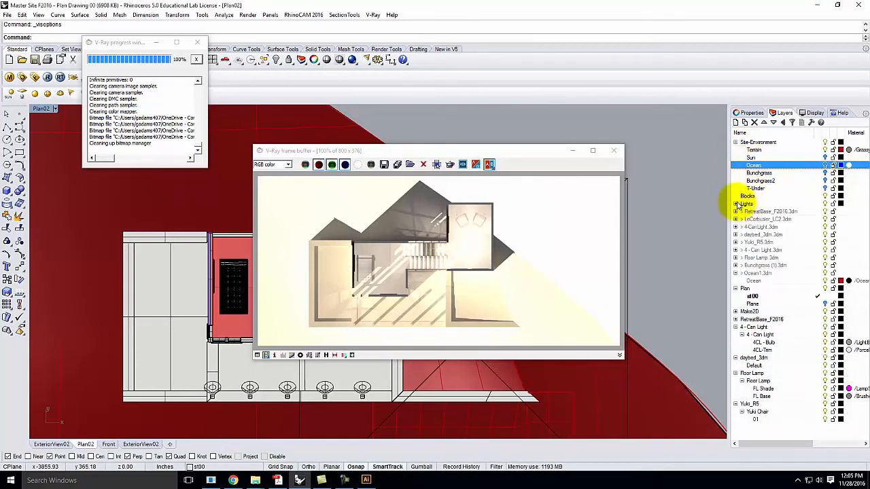
left_click(824, 203)
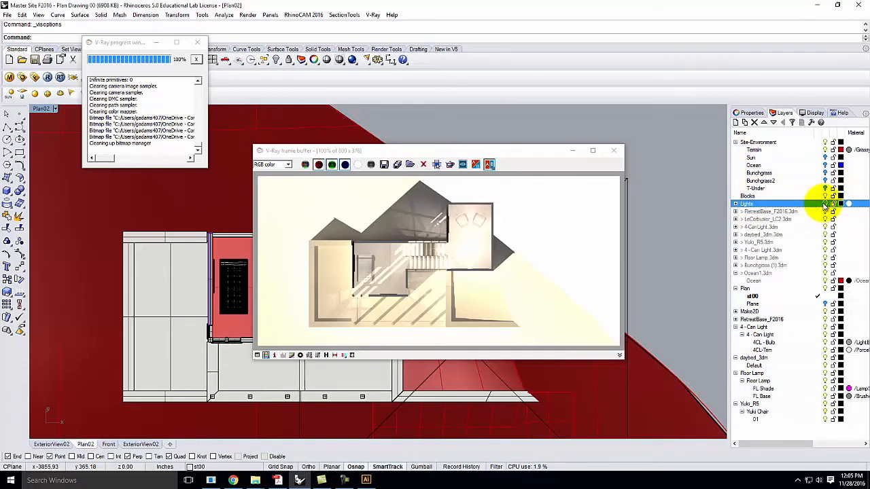
Select all objects on the st00 layer, apply the White material to them, and close the frame buffer and material editor
left_click(756, 297)
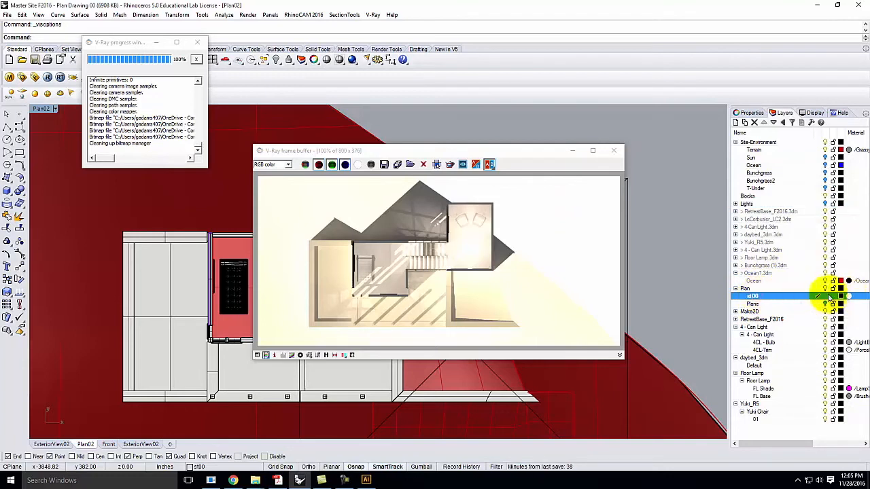
right_click(772, 297)
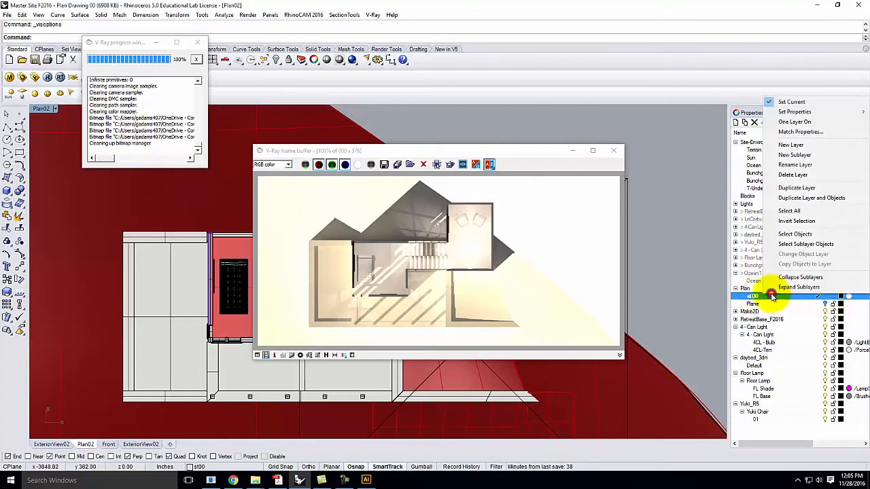
left_click(806, 233)
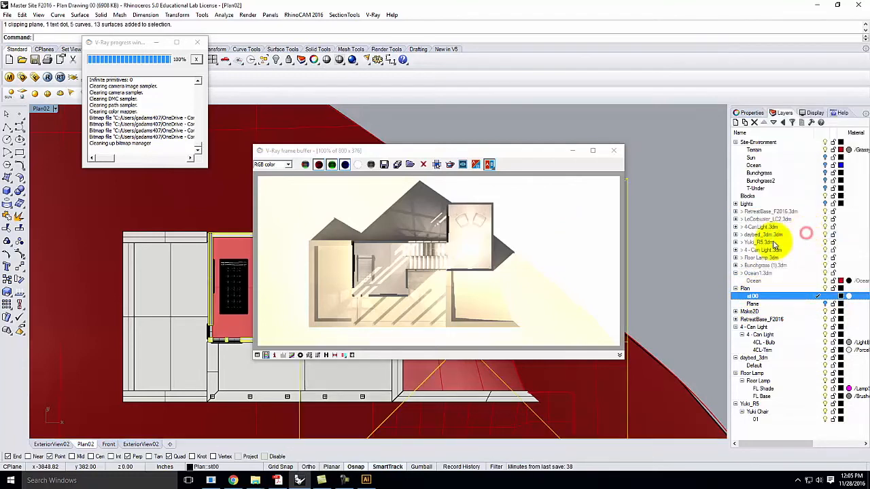
left_click(616, 152)
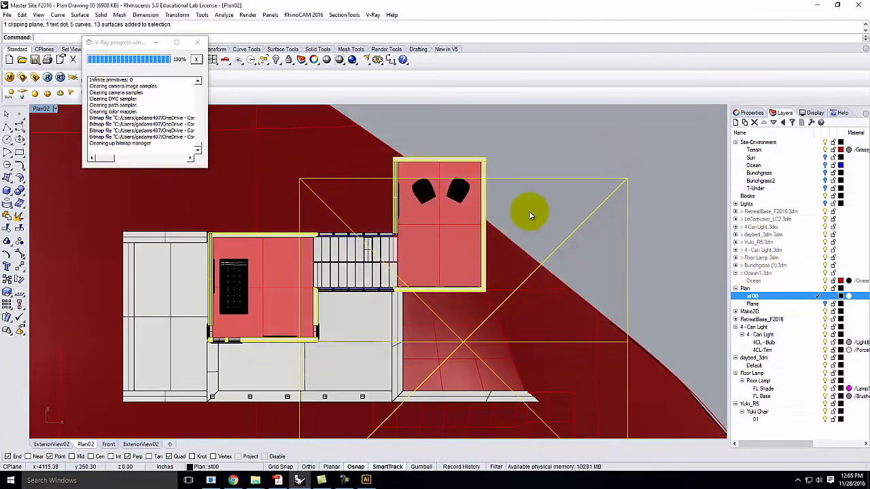
left_click(9, 77)
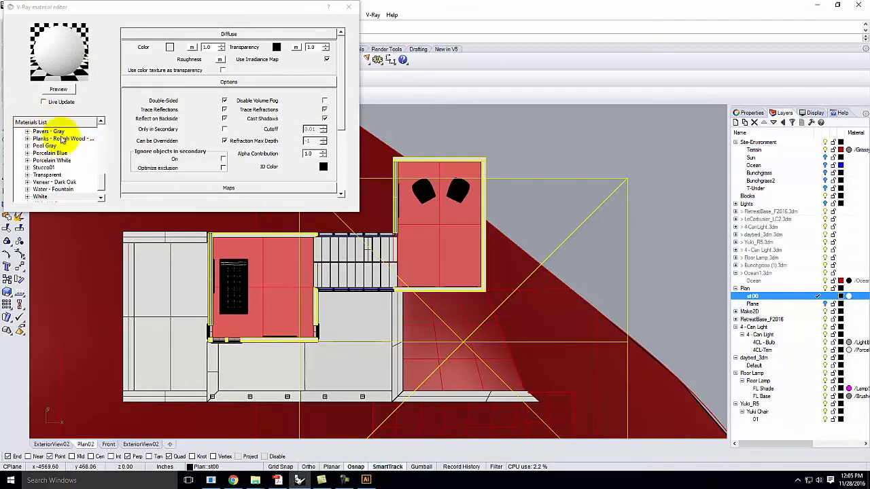
left_click_drag(102, 185, 102, 185)
scroll(81, 184, "down", 1)
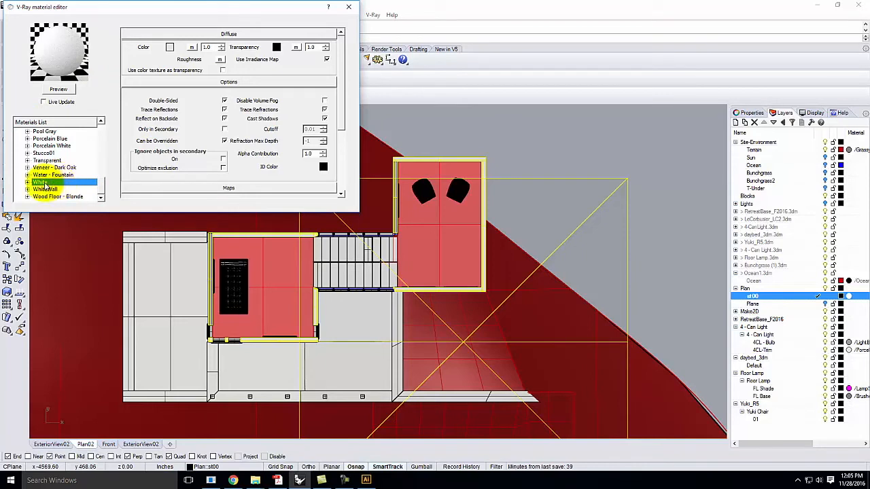
right_click(43, 182)
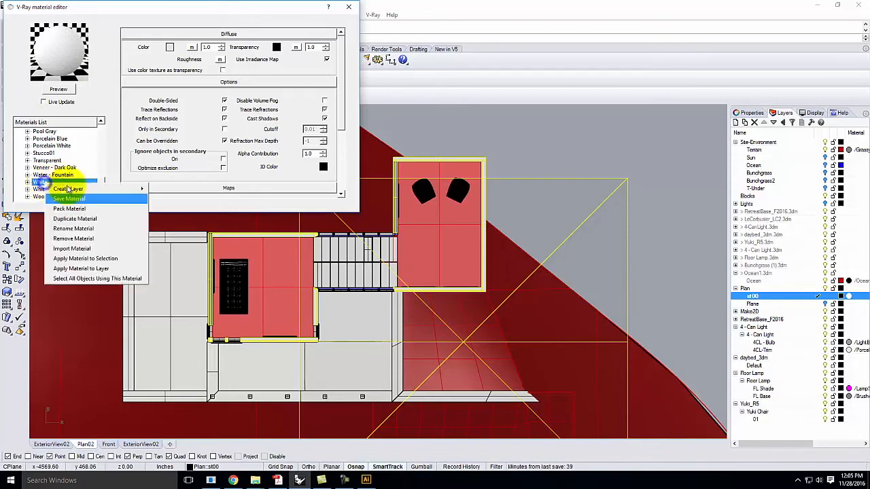
left_click(102, 256)
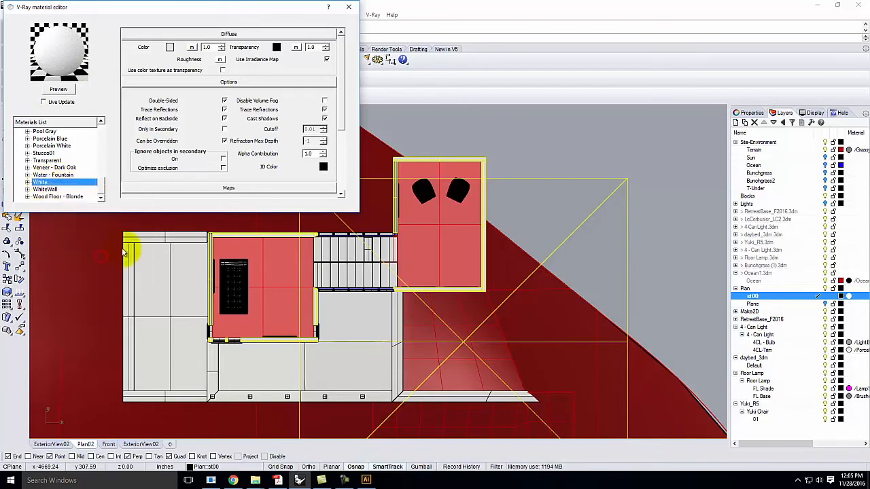
left_click(348, 9)
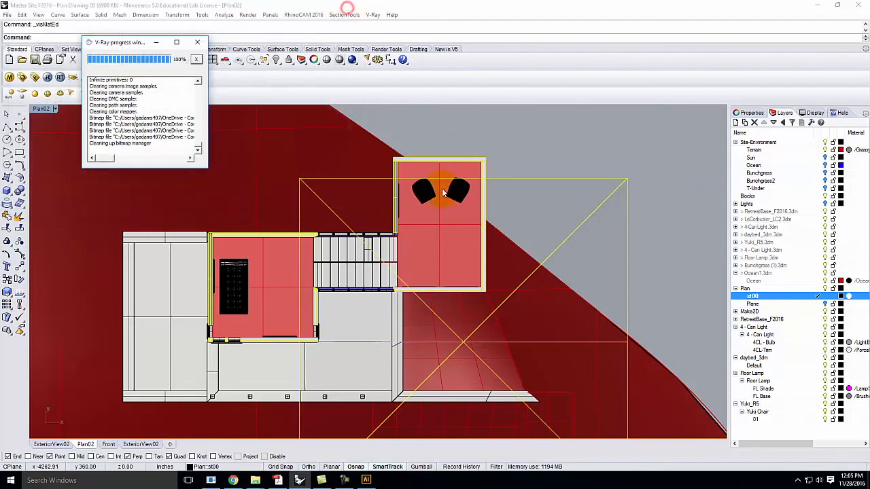
Set the V-Ray output width to 3000 and match the image aspect ratio to the current plan view
left_click(22, 78)
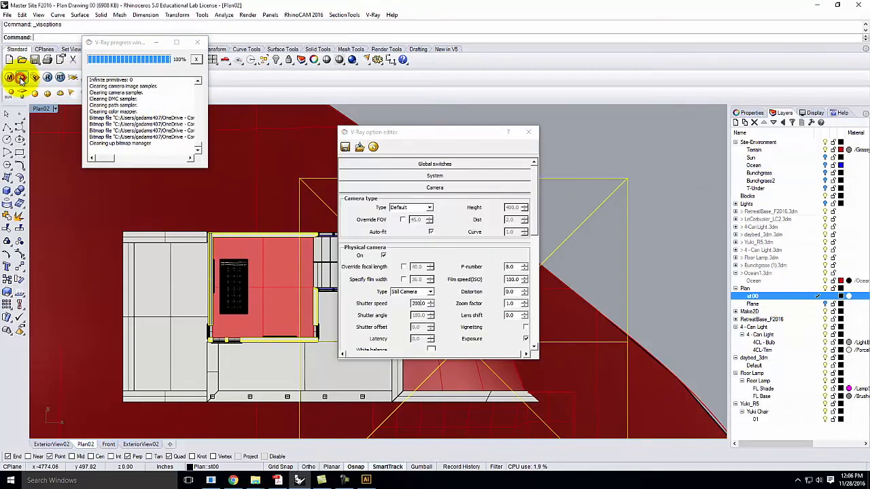
left_click(423, 189)
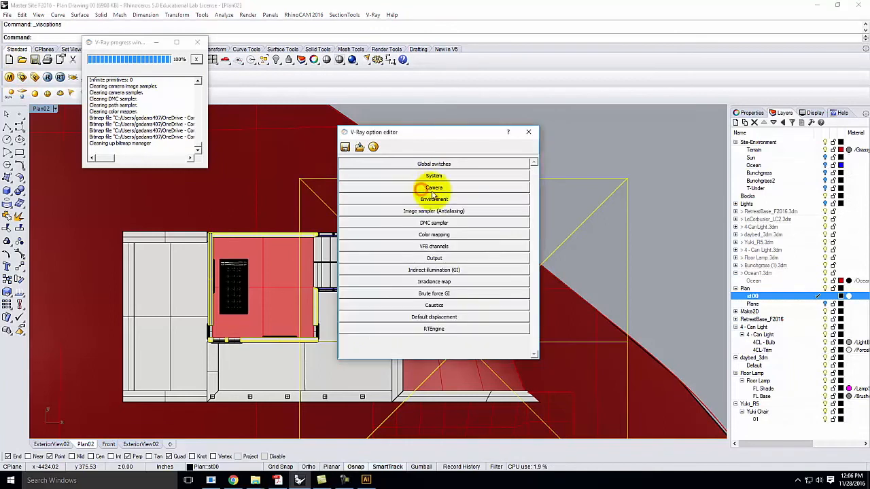
left_click(434, 259)
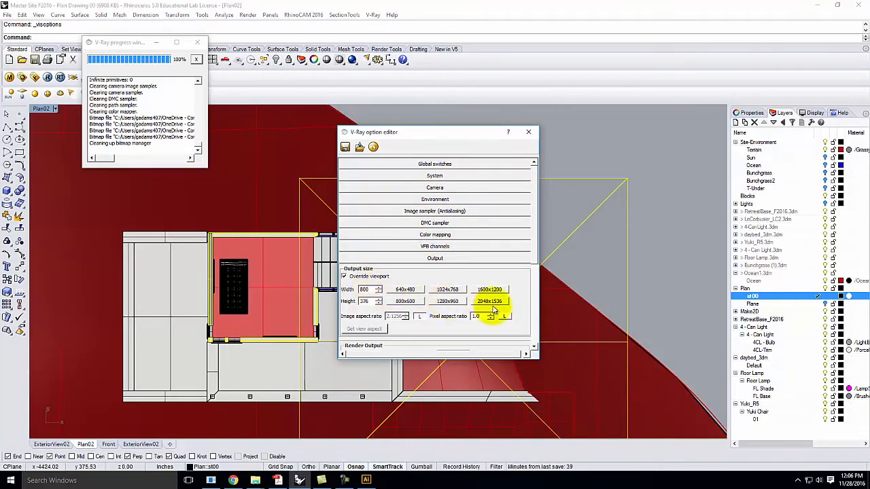
double_click(367, 289)
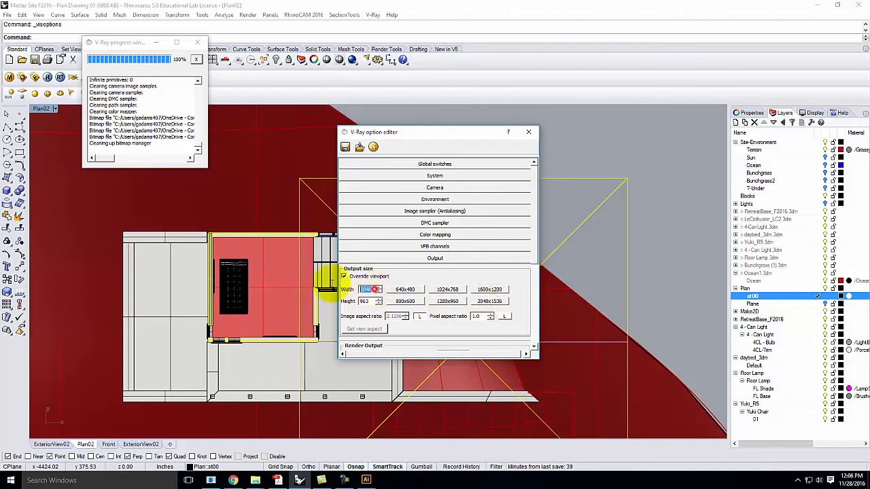
type("3000")
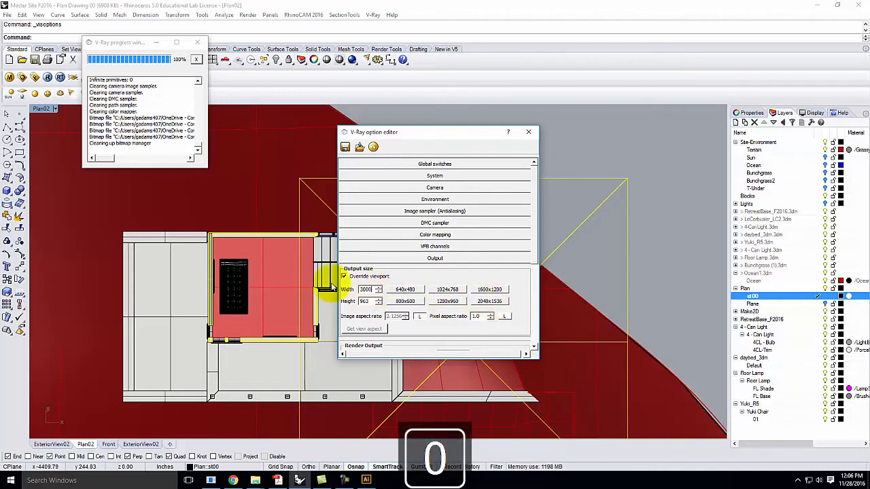
key("Tab")
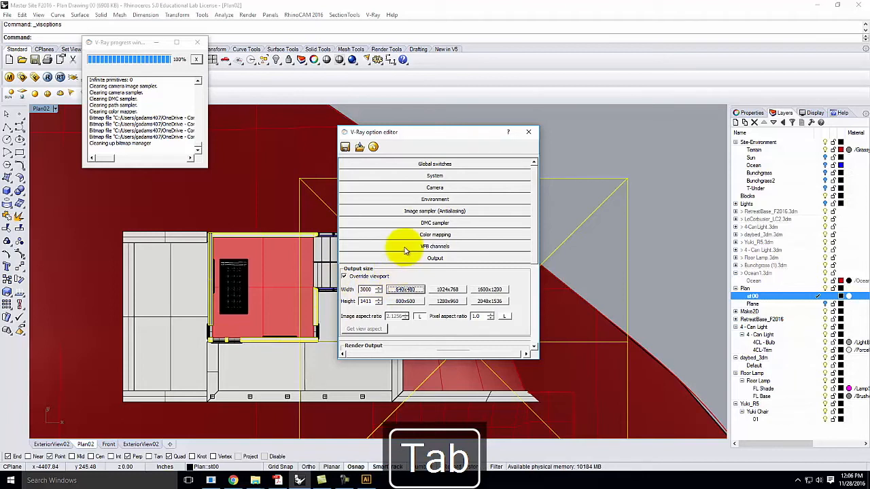
left_click(419, 316)
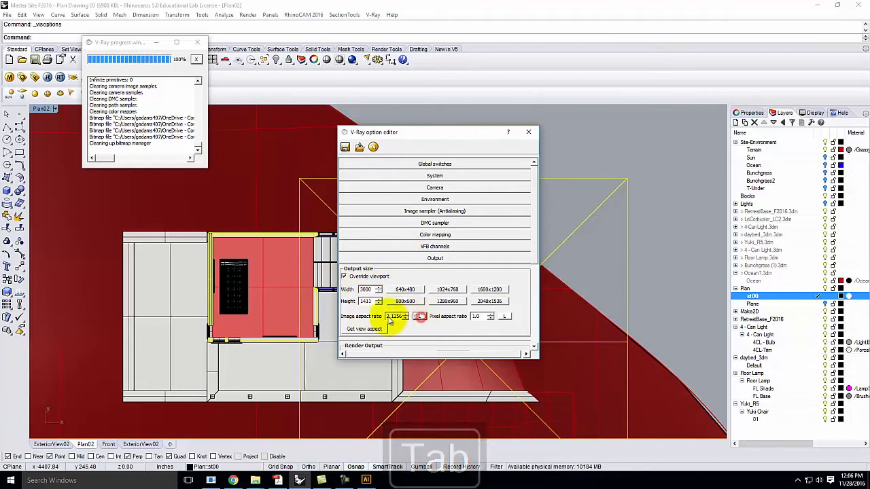
left_click(371, 330)
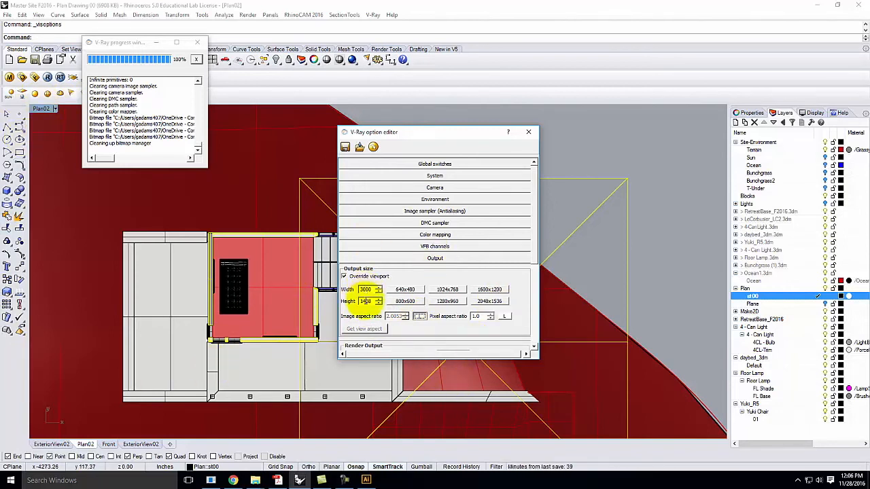
left_click(435, 258)
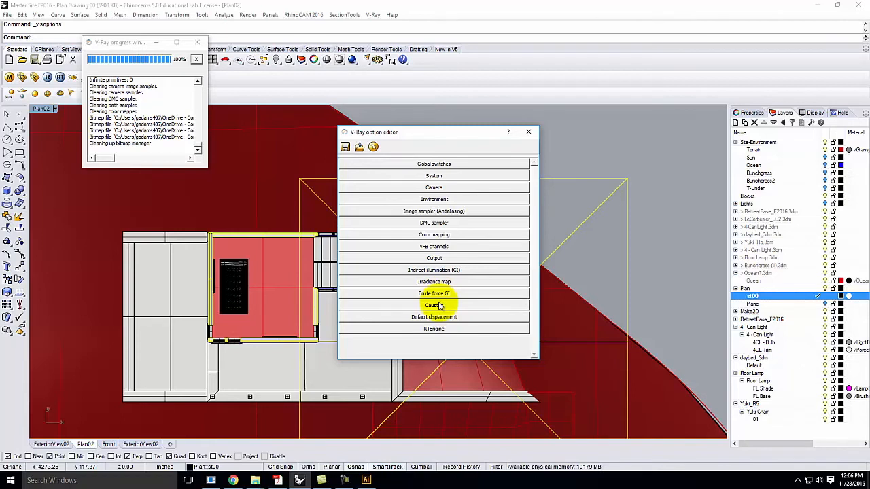
Include Material ID in the V-Ray frame buffer channels, check the remaining channels in the list, and close the option editor
left_click(429, 247)
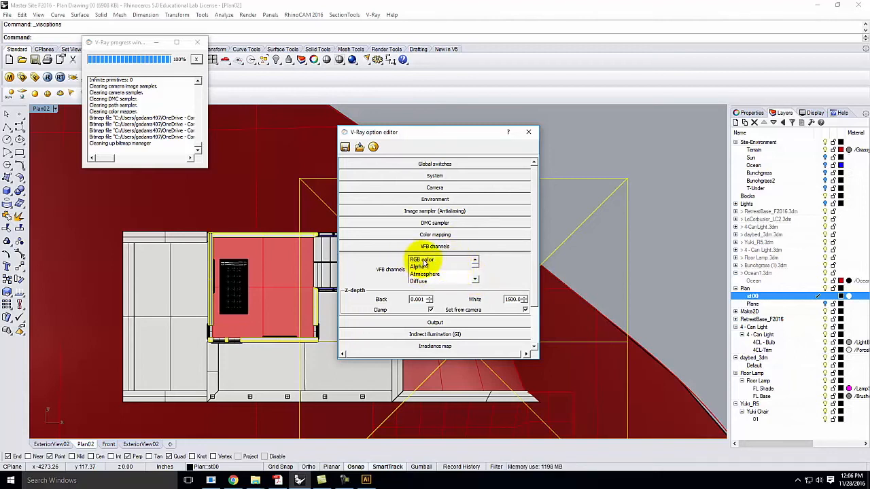
double_click(475, 281)
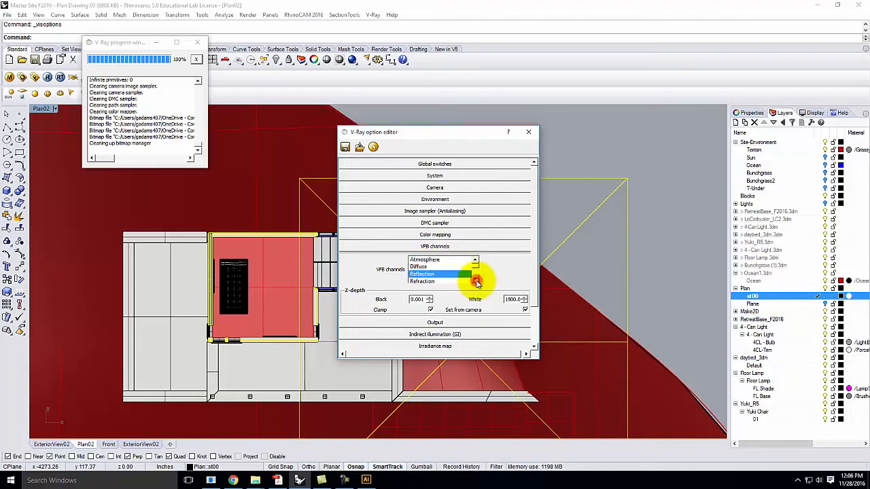
double_click(475, 281)
left_click(476, 281)
left_click(475, 280)
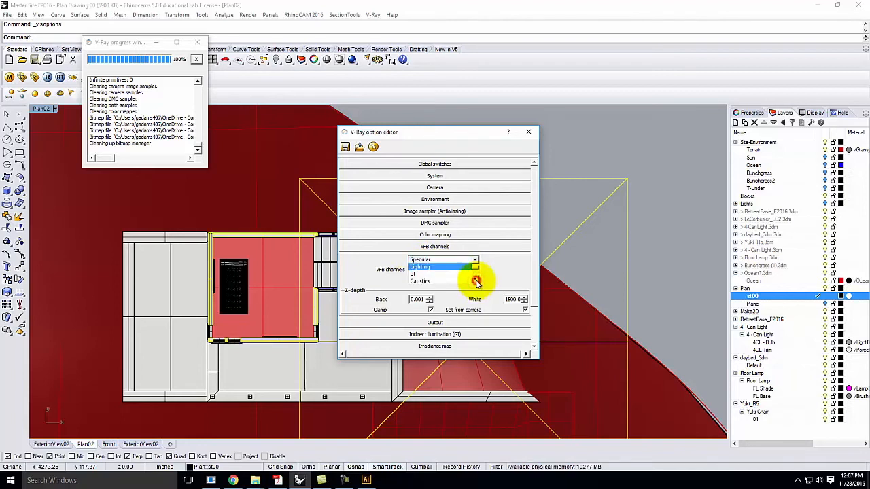
left_click(475, 281)
left_click(475, 281)
left_click(430, 268)
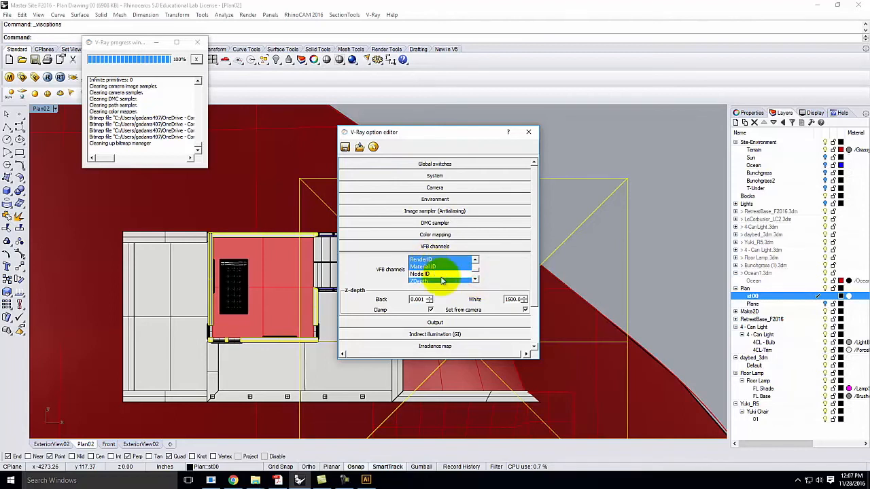
left_click(475, 280)
left_click(475, 281)
left_click(475, 281)
left_click(475, 280)
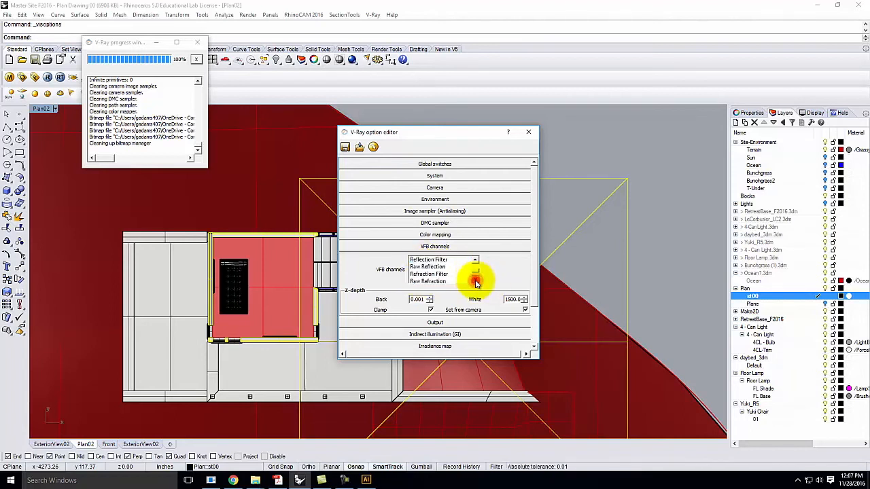
left_click(475, 281)
left_click(475, 280)
left_click(475, 280)
left_click(427, 267)
left_click(475, 281)
left_click(475, 280)
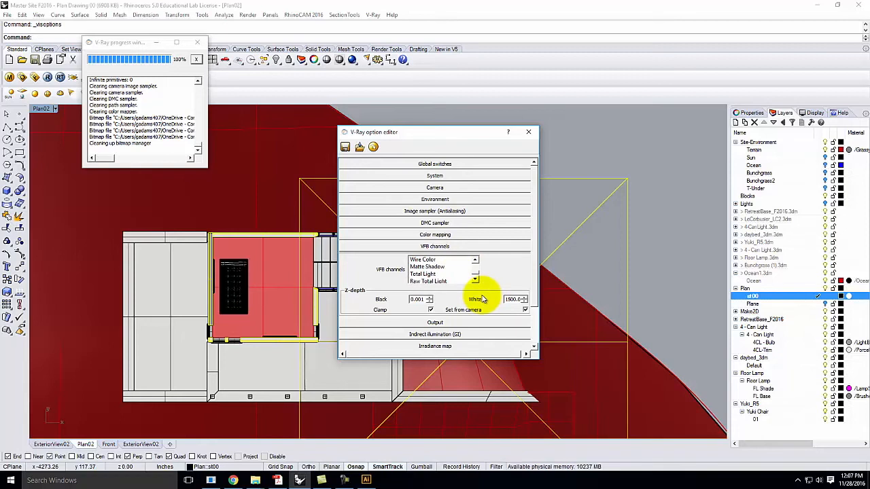
left_click(528, 132)
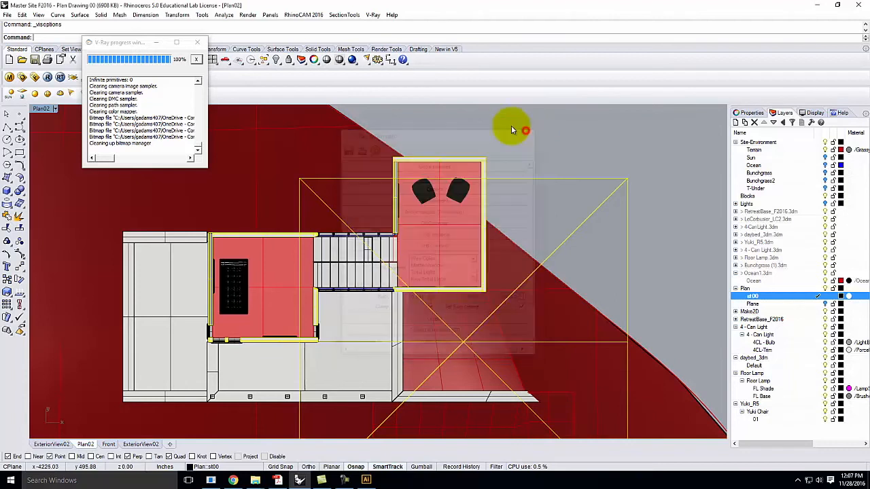
Start a test render of the plan, stop it, and set the physical camera's shutter speed to 125
left_click(47, 78)
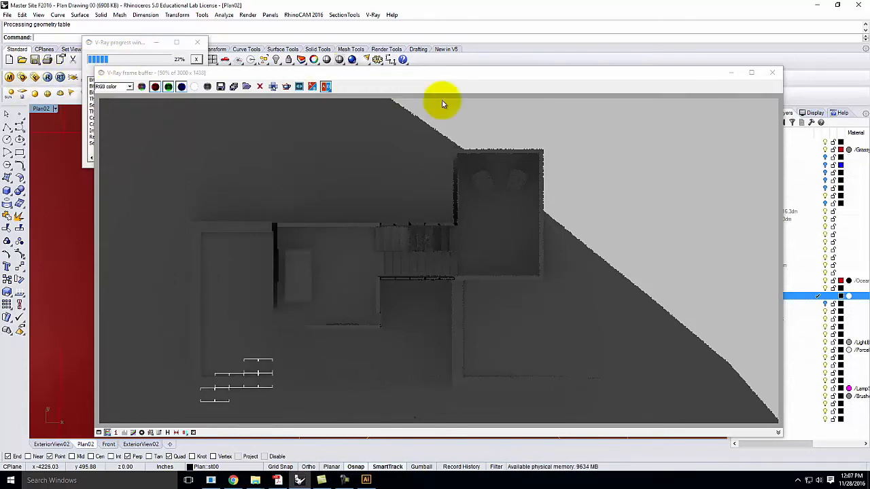
left_click(772, 73)
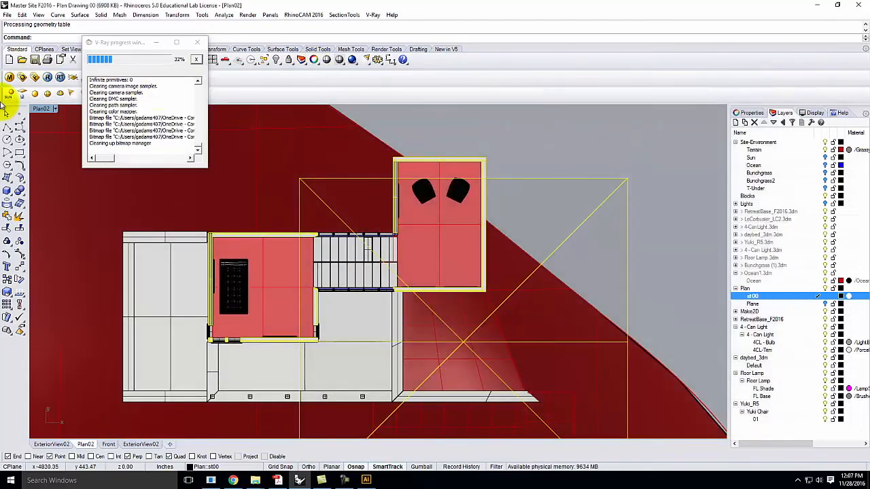
left_click(22, 77)
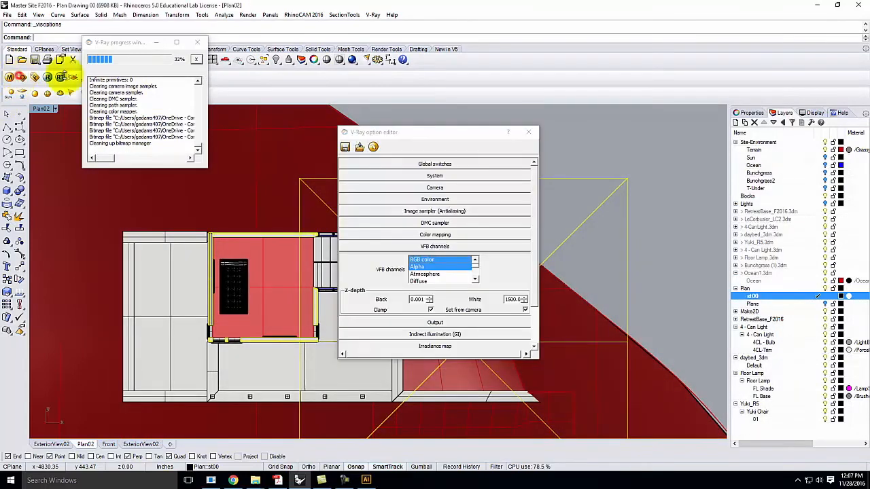
left_click(439, 187)
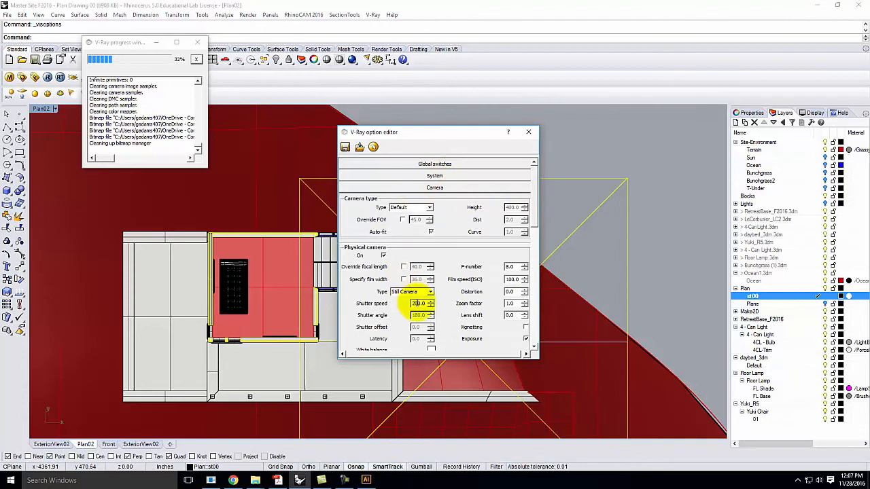
type("100")
key("BackSpace")
key("BackSpace")
type("25")
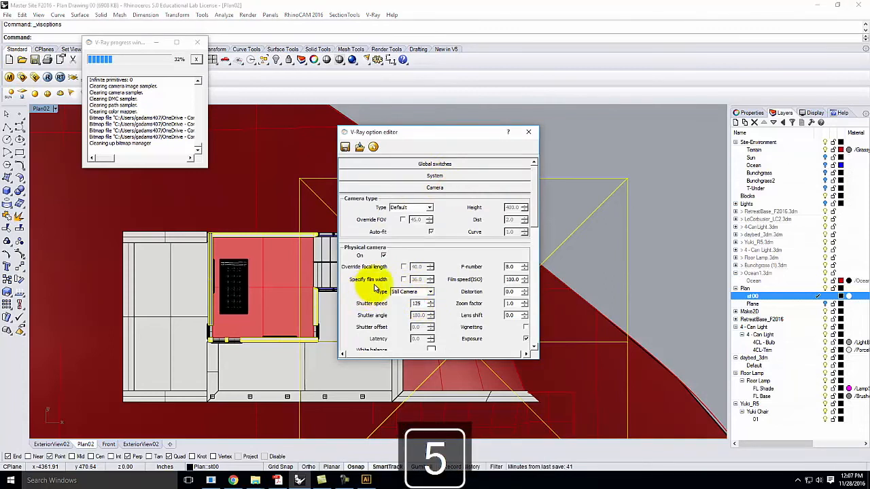
left_click(528, 132)
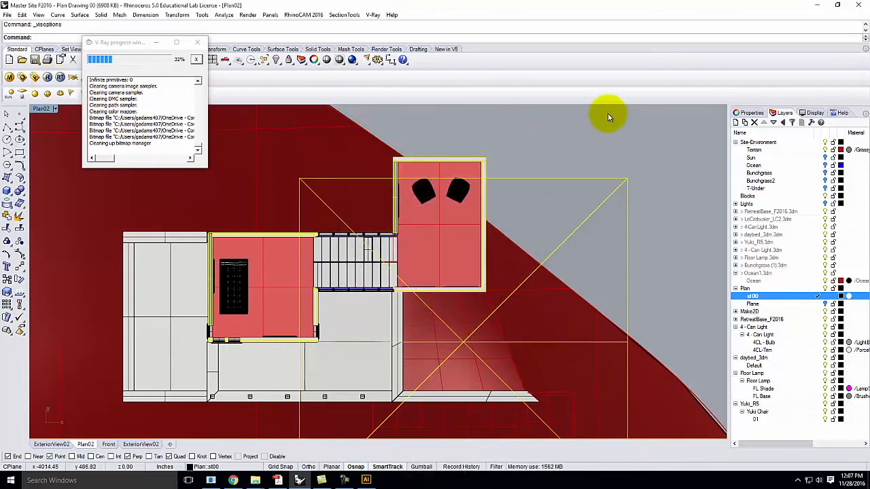
Turn on the Sun layer and test-render the plan with a camera shutter speed of 200
left_click(815, 158)
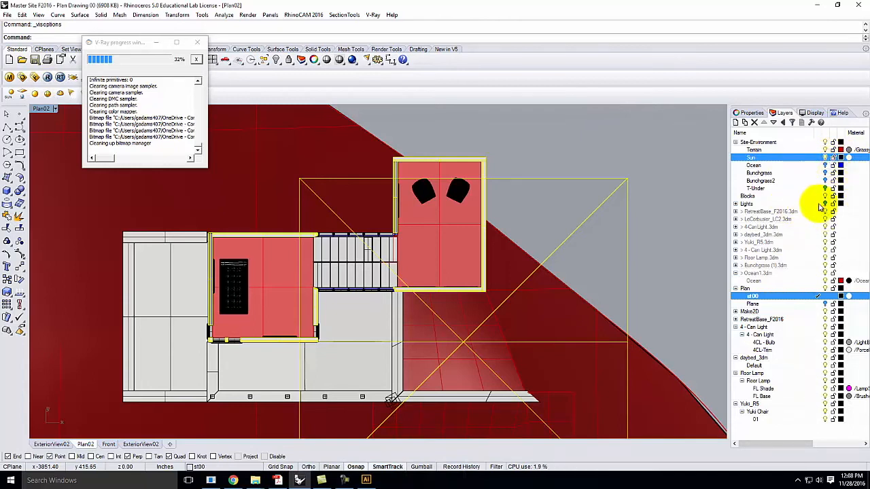
left_click(32, 77)
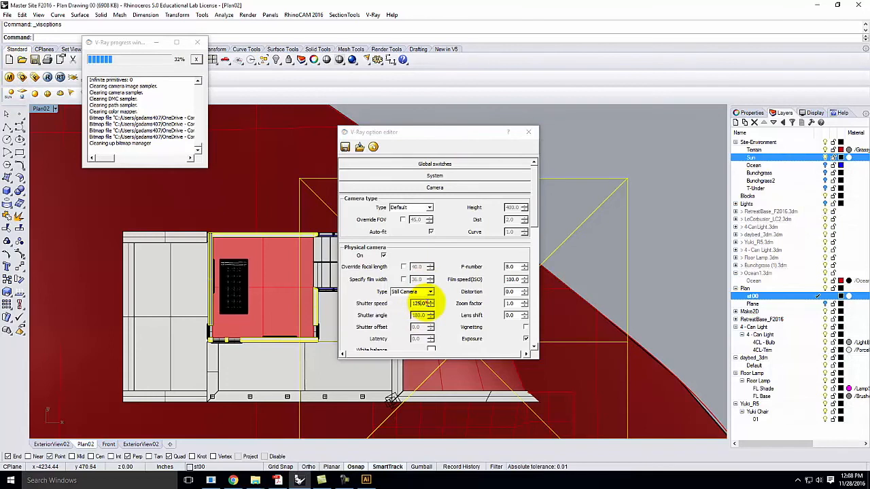
type("200")
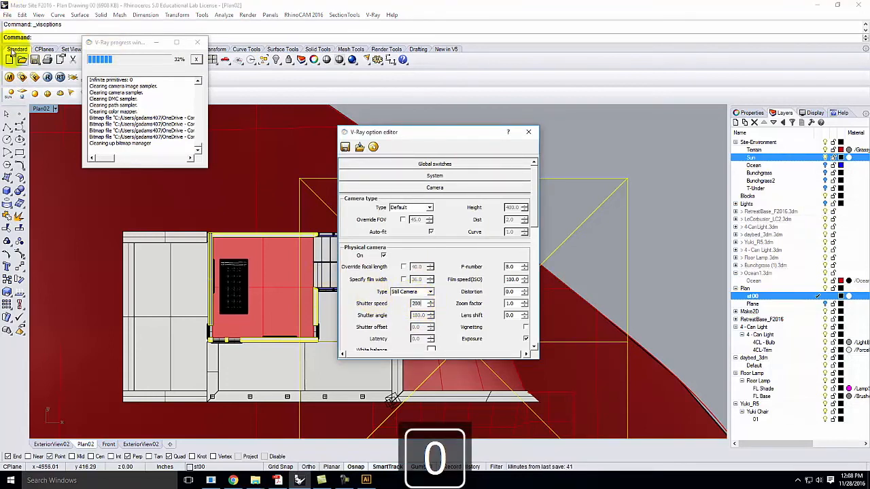
left_click(48, 77)
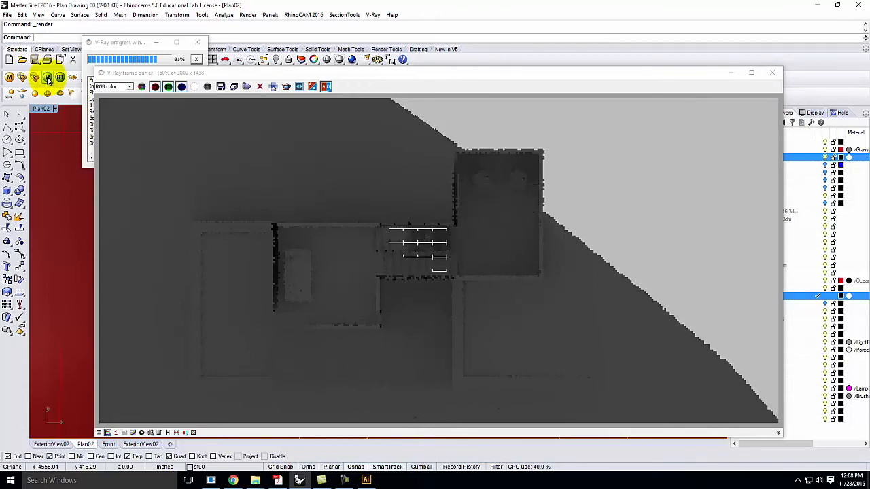
left_click(772, 72)
Turn on the Lights layer, test-render the plan again, and close the frame buffer
left_click(819, 204)
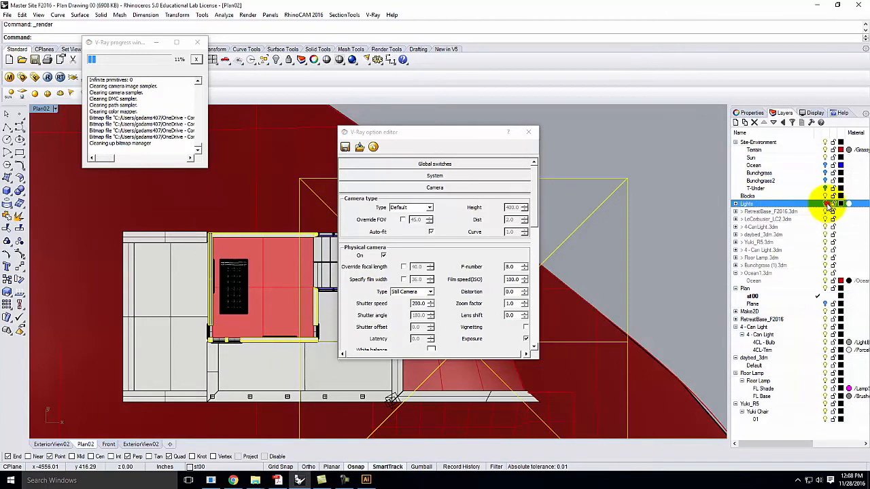
left_click(48, 78)
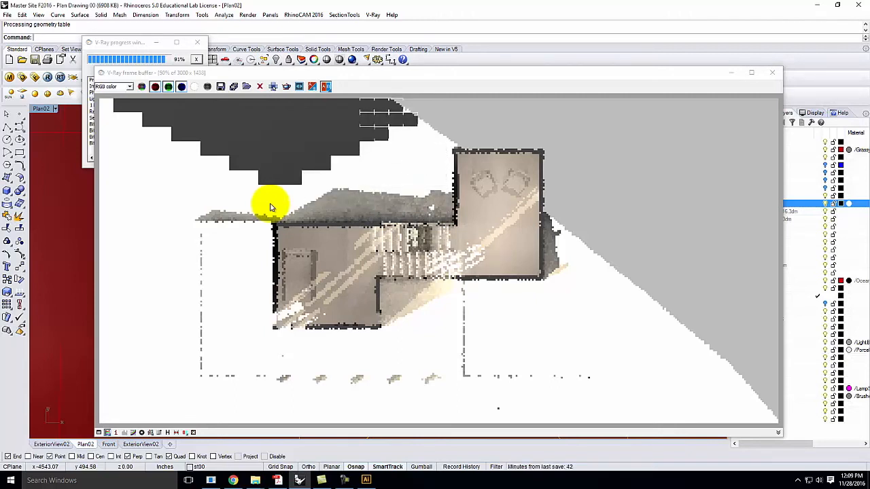
left_click(770, 79)
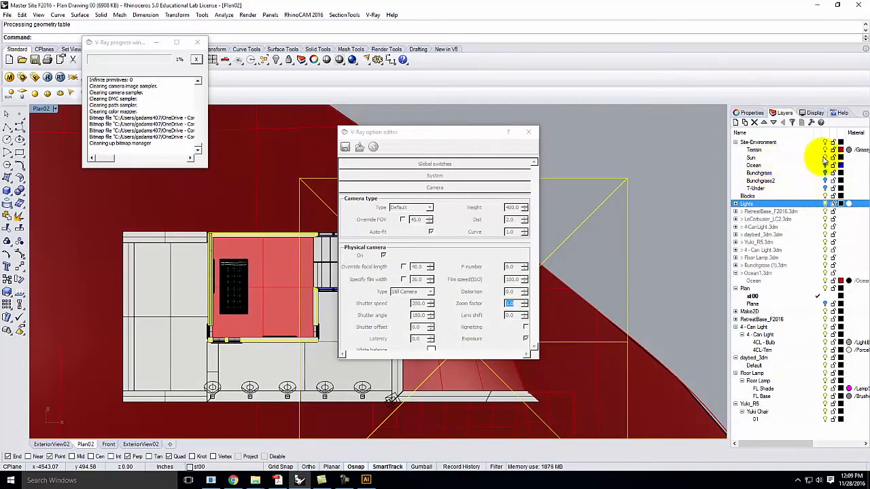
Turn off the Sun layer, re-render the plan, and close the frame buffer
left_click(824, 158)
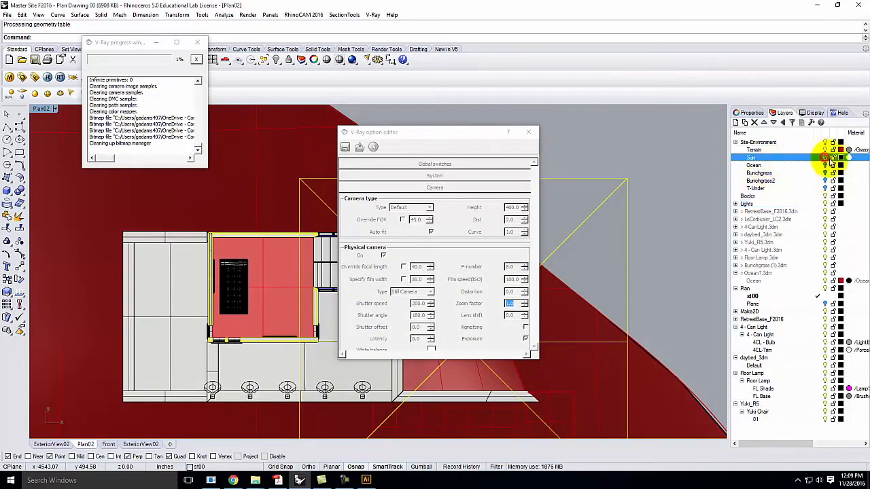
left_click(48, 78)
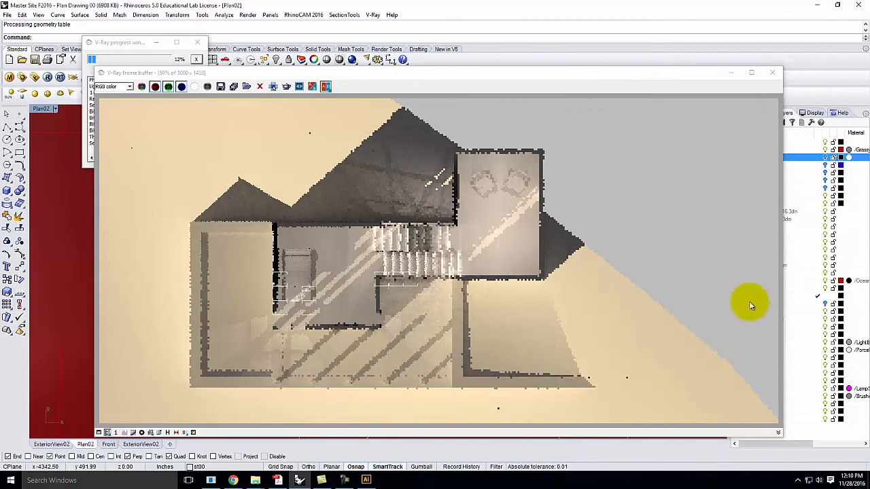
left_click(773, 73)
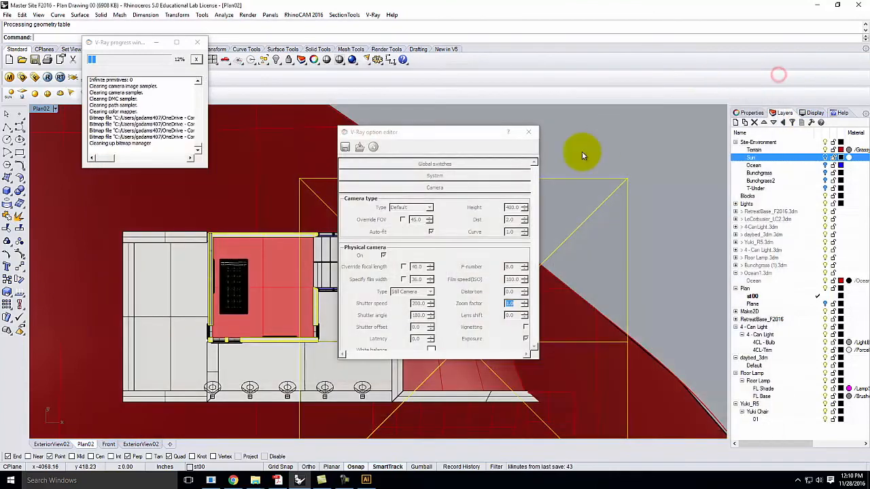
Select the terrain surface in the Front viewport and assign the White V-Ray material to it
double_click(39, 110)
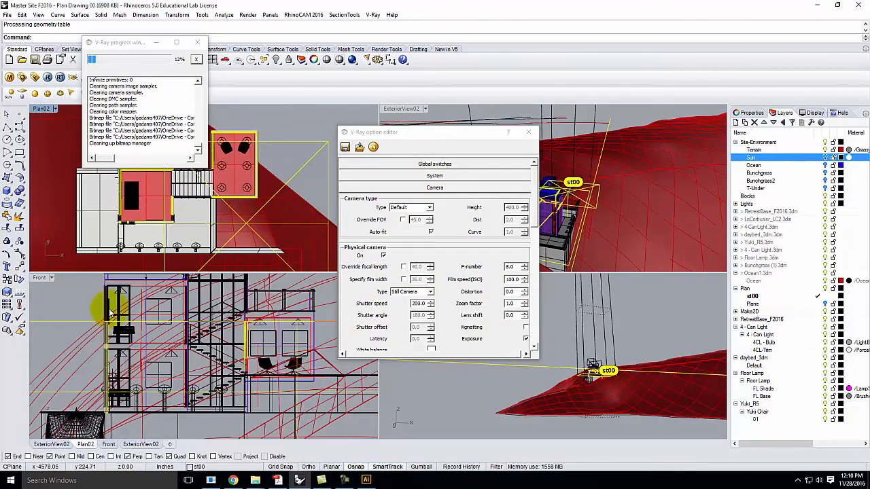
scroll(110, 311, "down", 3)
left_click(289, 291)
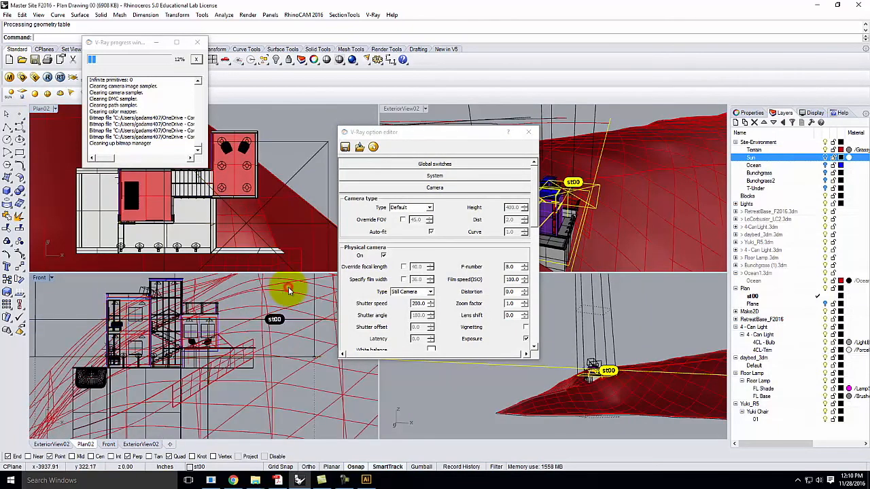
left_click(286, 292)
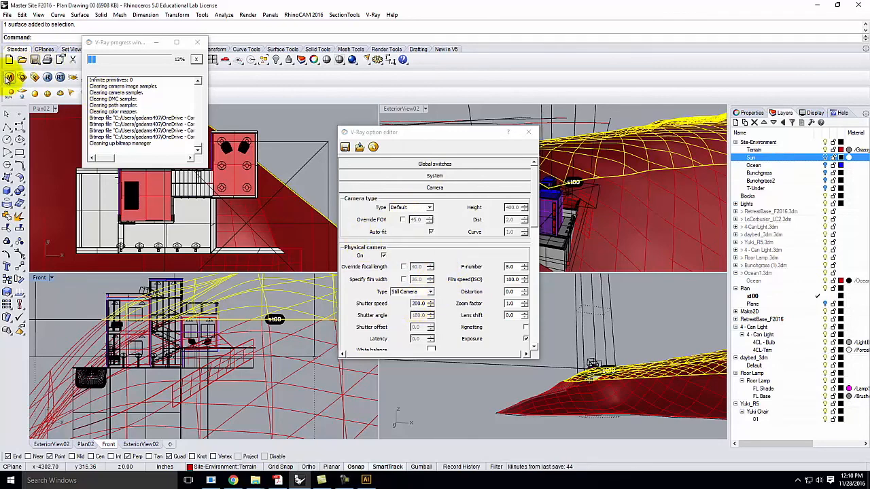
left_click(9, 78)
right_click(48, 182)
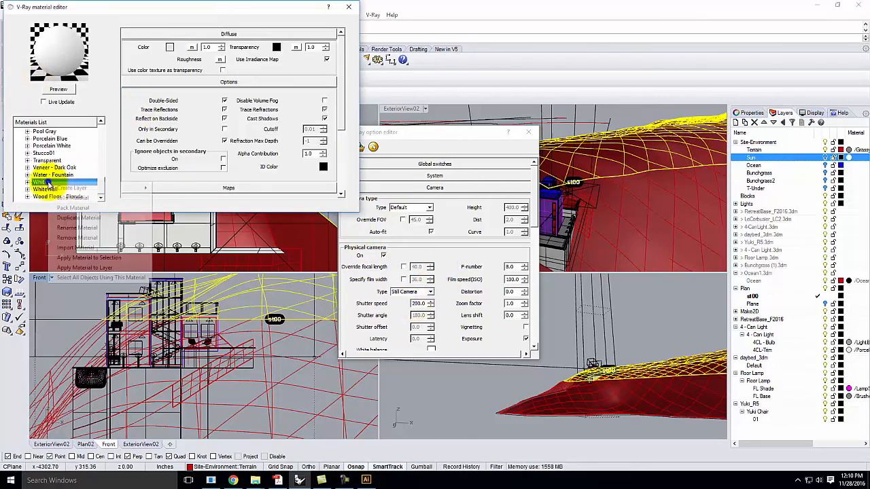
left_click(109, 258)
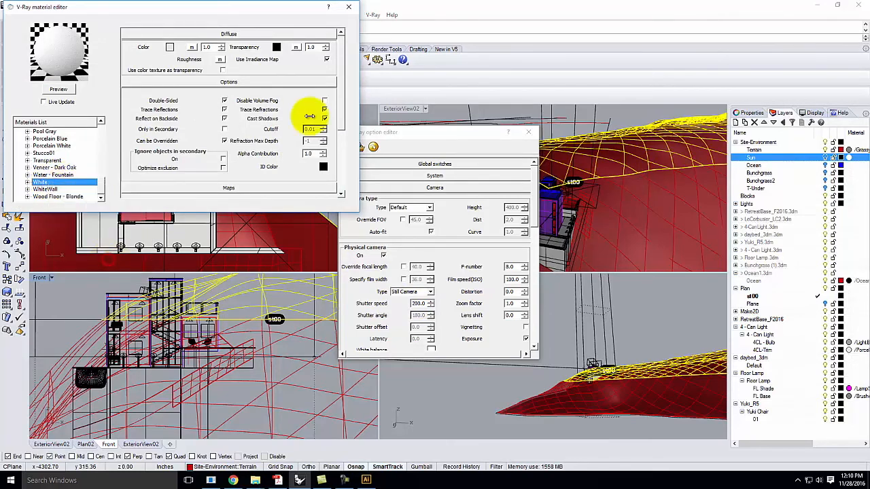
left_click(350, 8)
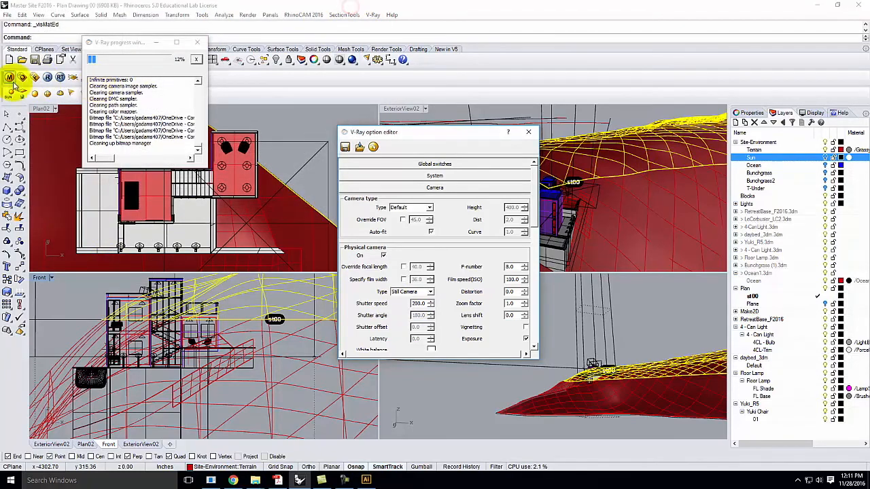
Close the frame buffer to end the current render and render the plan from the Plan02 viewport
left_click(47, 77)
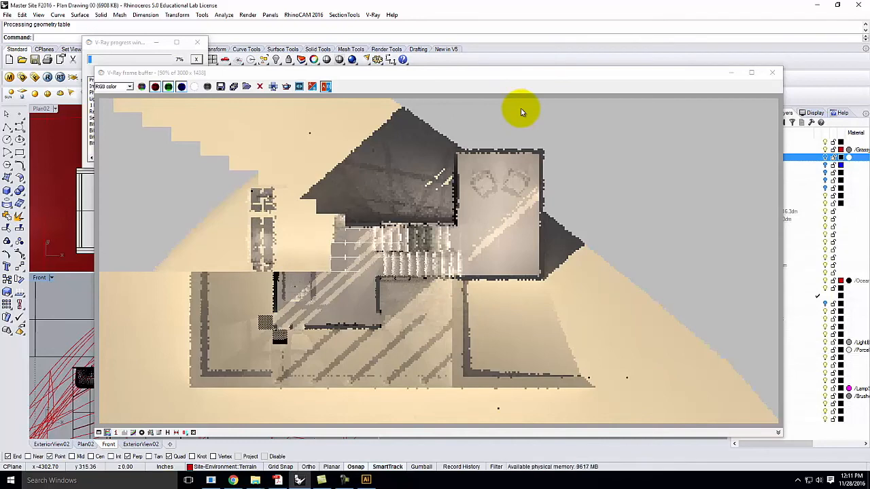
left_click(772, 72)
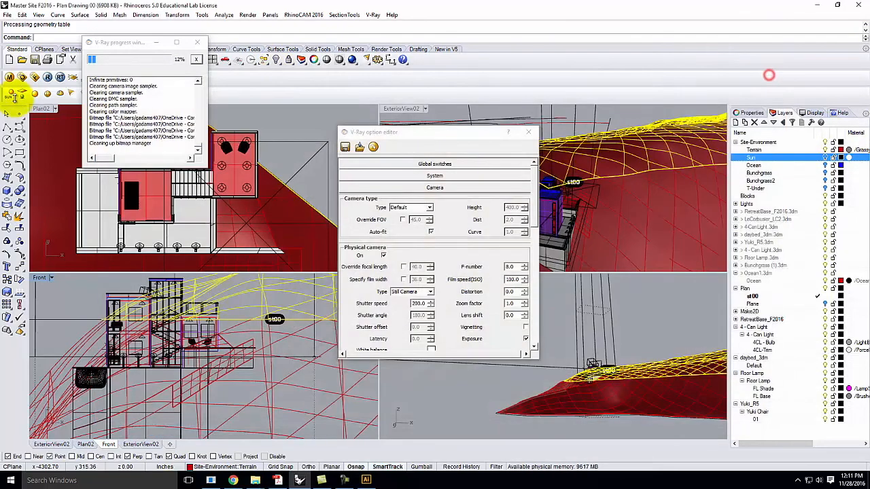
left_click(47, 78)
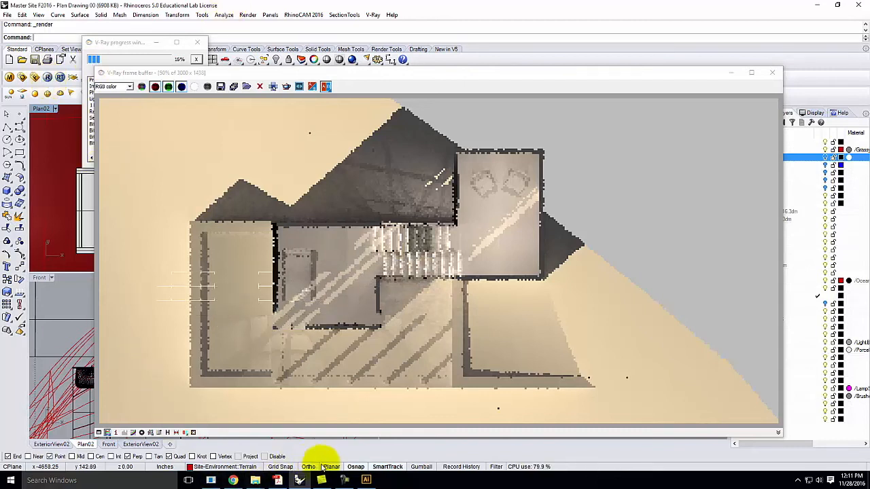
left_click(344, 479)
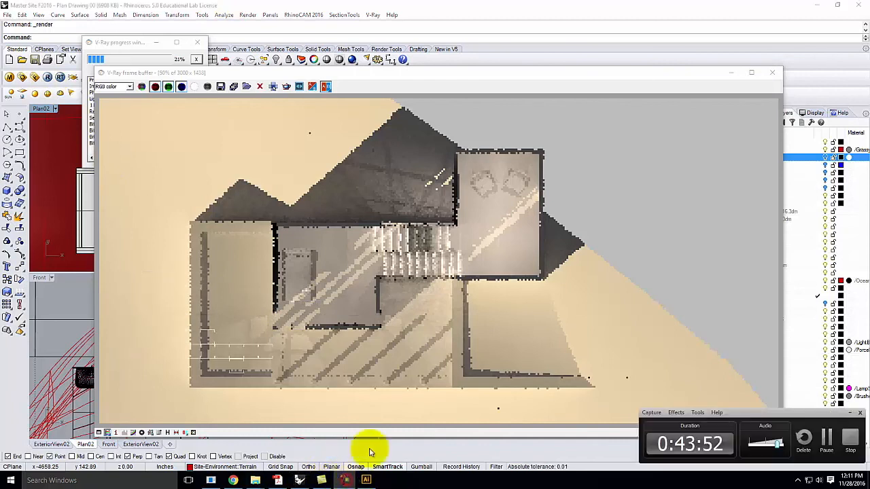
left_click(827, 438)
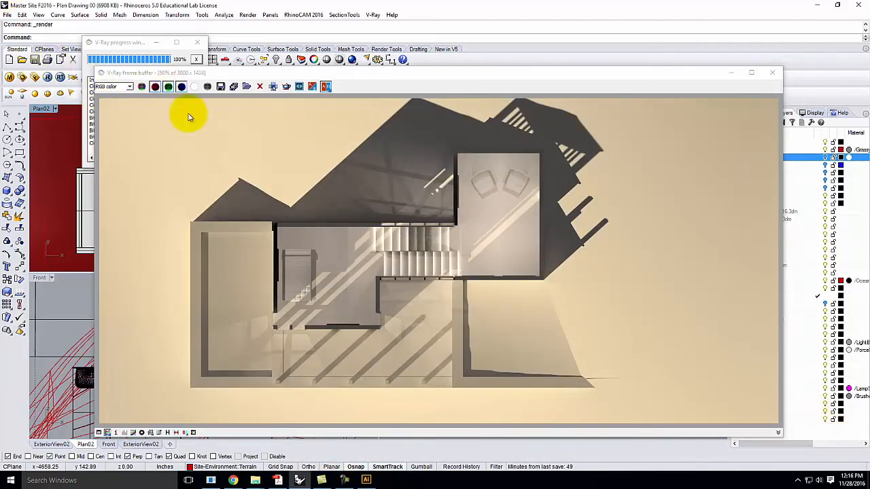
Save the rendered image as a JPEG named Background Clay in the F2016 folder inside Ex229 of Live - A136 Exercises
left_click(224, 92)
left_click(225, 92)
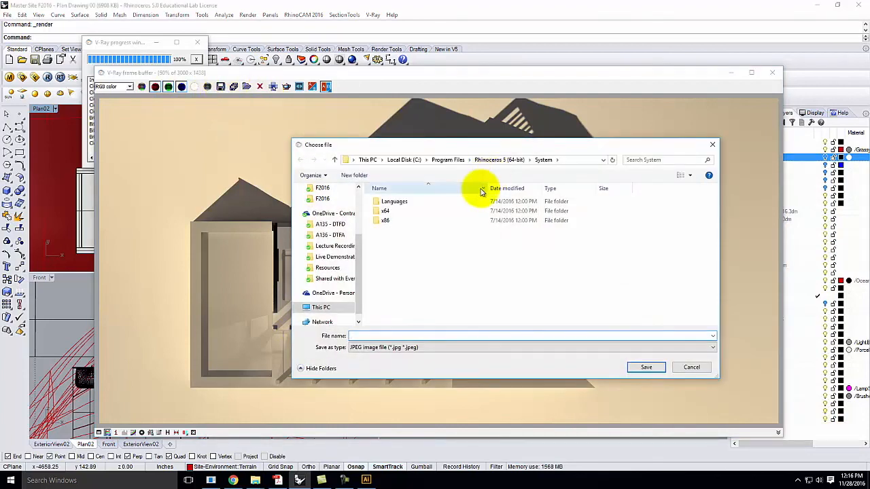
left_click(335, 256)
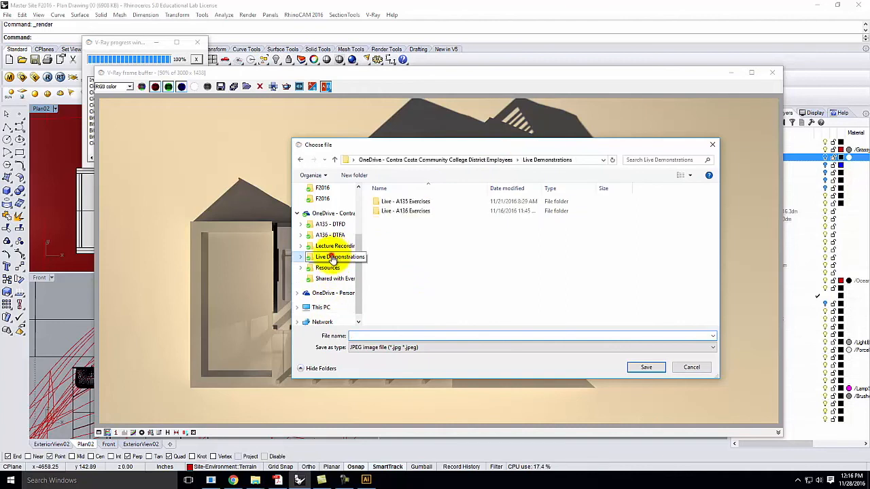
double_click(420, 210)
scroll(417, 290, "down", 5)
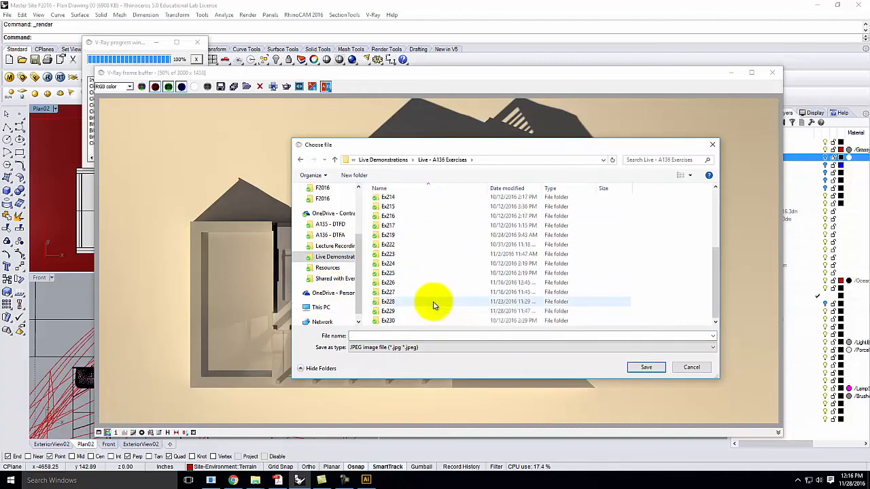
double_click(399, 307)
double_click(396, 209)
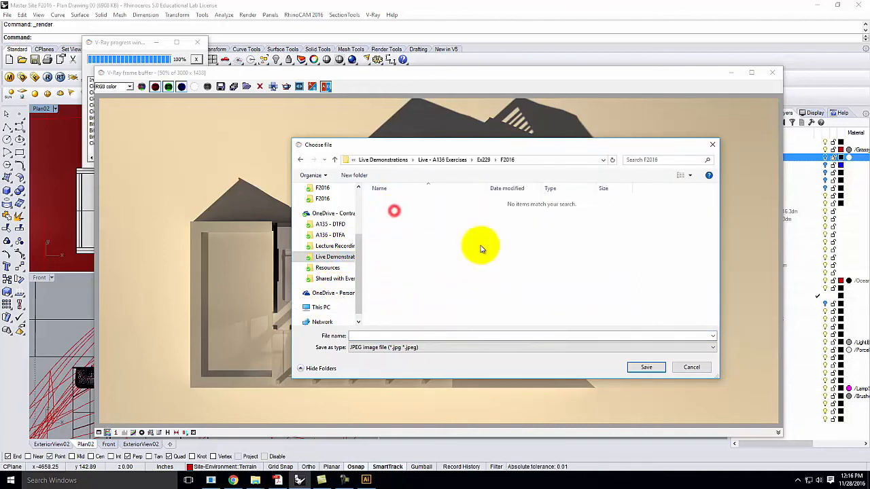
left_click(391, 338)
type("Background Cla")
left_click(643, 366)
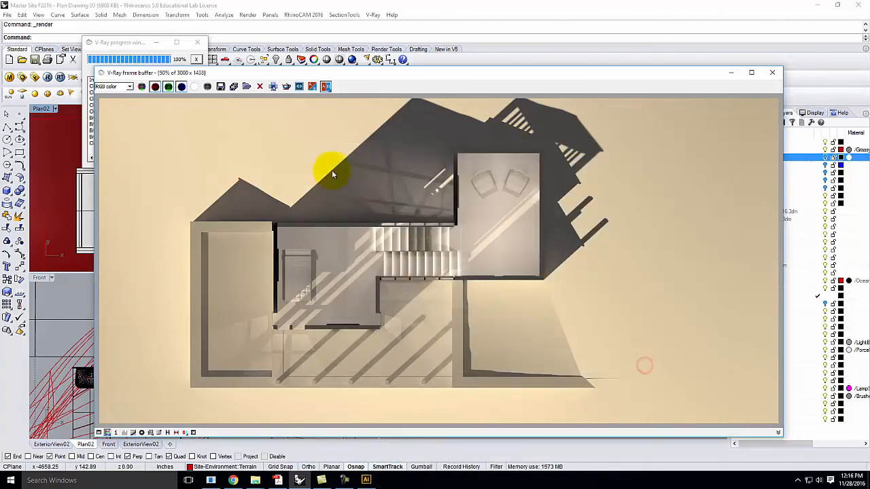
Switch to Illustrator and place the Background Clay image in the Retreat Plan document
left_click(367, 480)
left_click(25, 7)
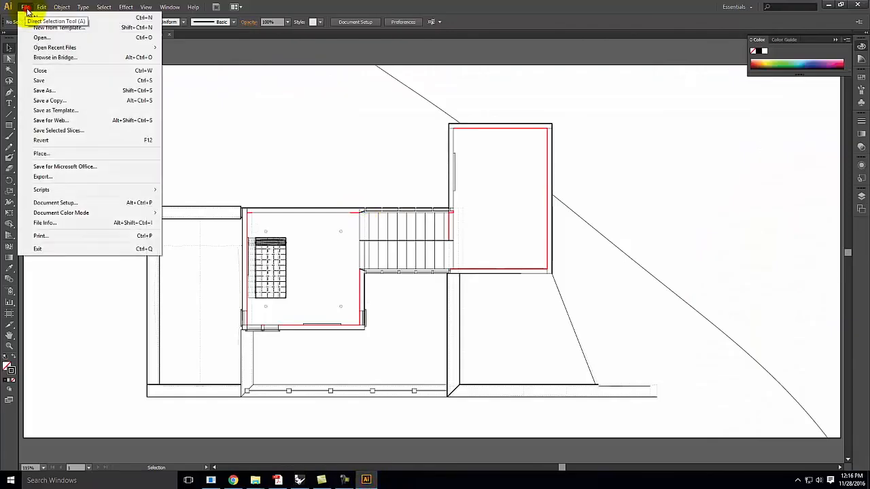
left_click(42, 154)
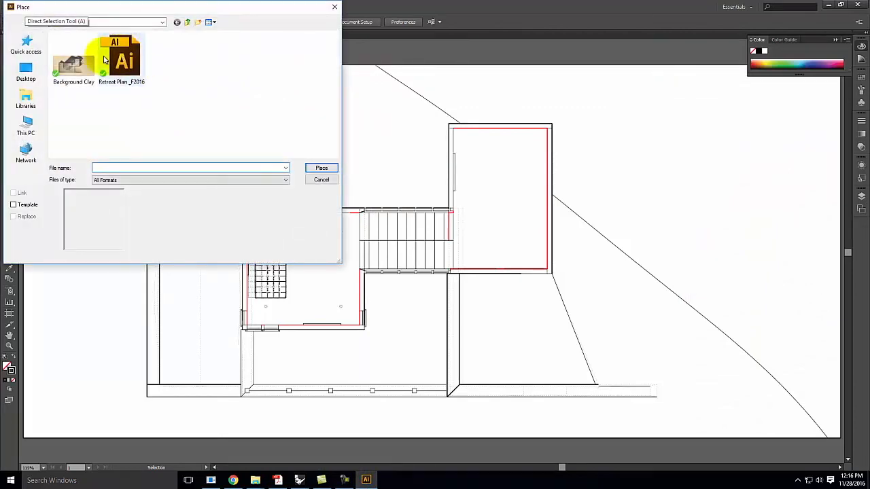
left_click(75, 60)
left_click(323, 170)
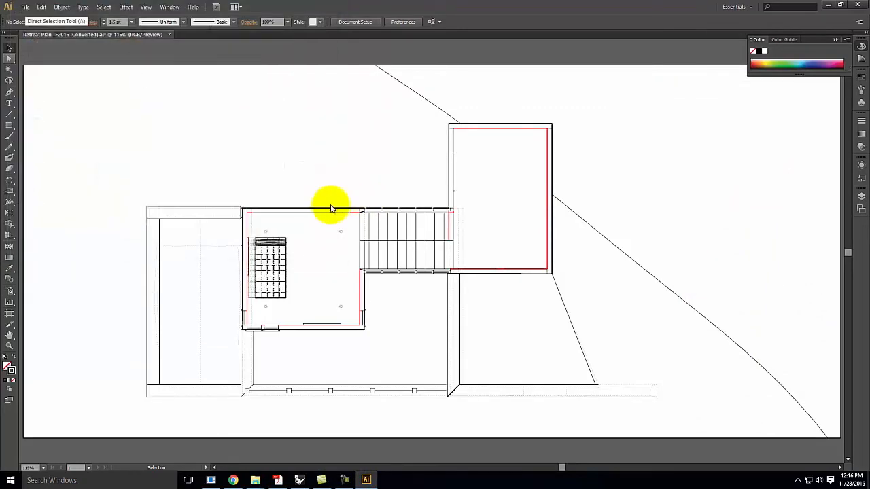
left_click(304, 219)
Scale the placed render down with Free Transform to about 1566 by 751 pt to fit the artboard
key("ctrl+minus")
key("ctrl+minus")
key("ctrl+minus")
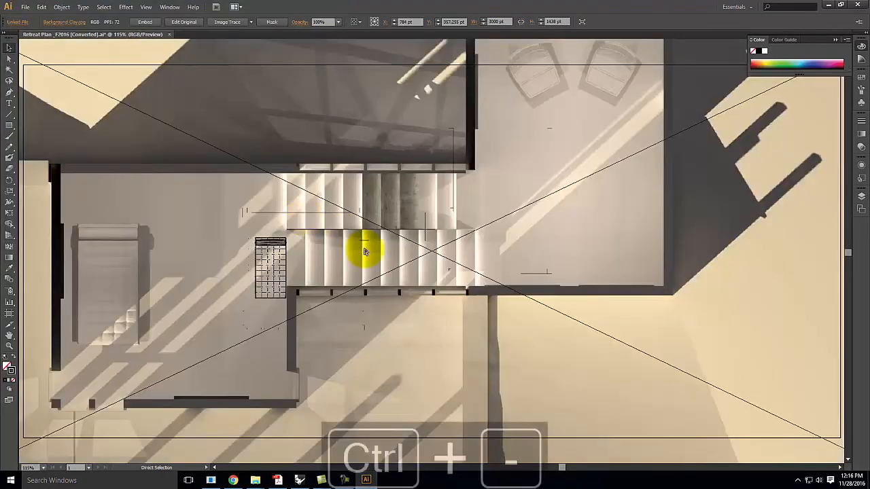
key("ctrl+minus")
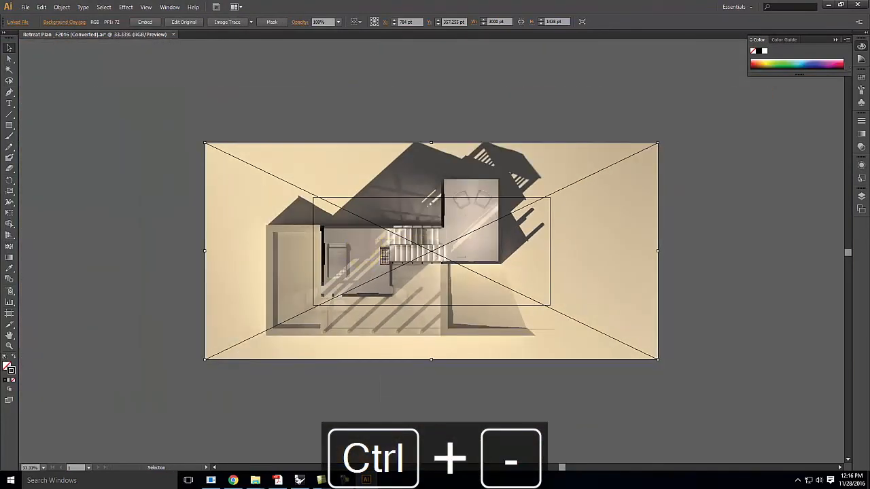
left_click(9, 215)
left_click_drag(204, 144, 304, 210)
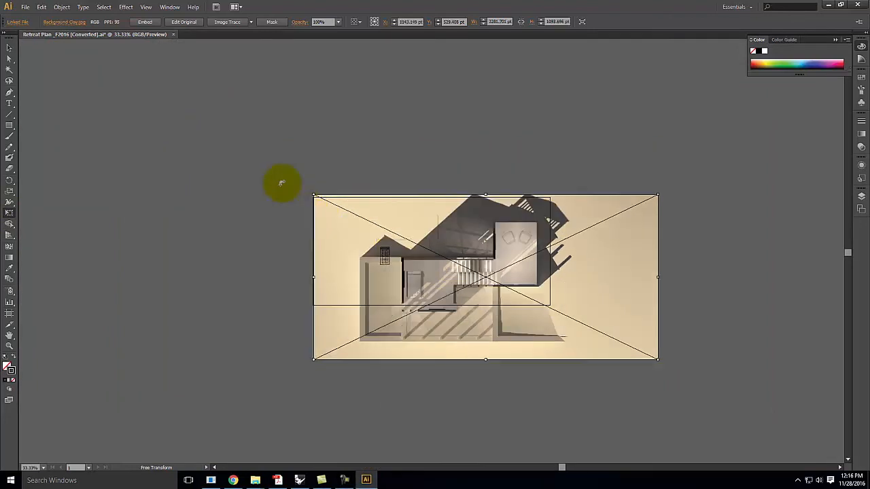
left_click_drag(656, 358, 553, 299)
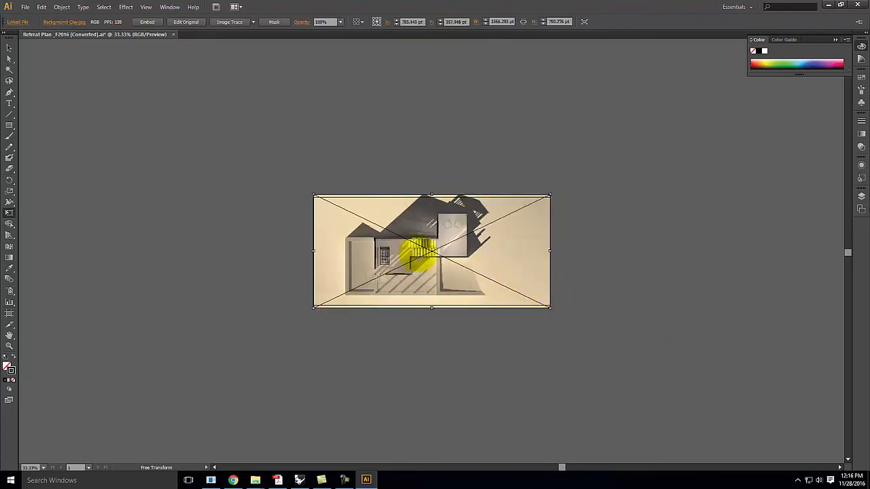
Move the Pool Interior Walls artwork containing the placed render to a new top-level layer, and put that layer below Visible and Hidden
key("ctrl+equal")
key("ctrl+equal")
key("ctrl+equal")
key("ctrl+equal")
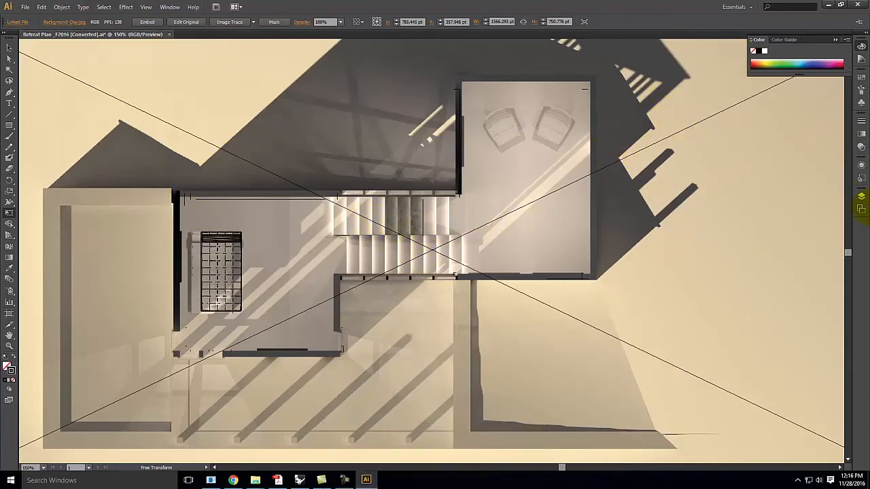
left_click(861, 198)
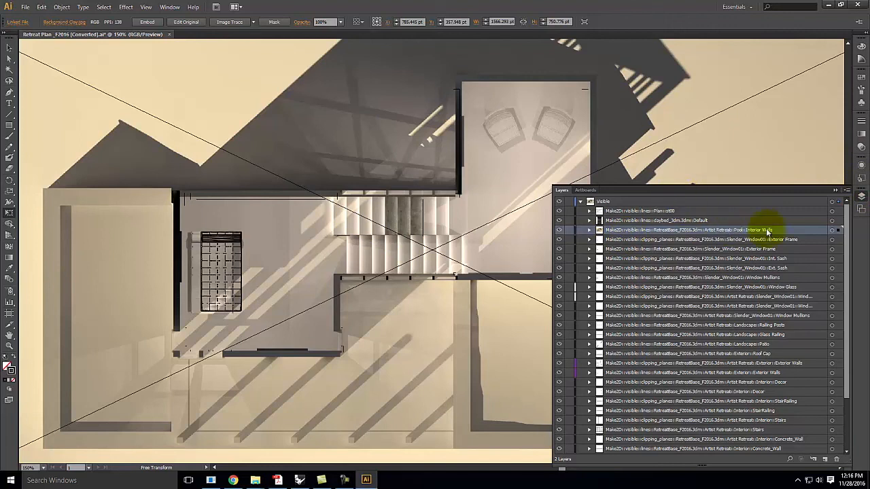
left_click(838, 231)
left_click(826, 460)
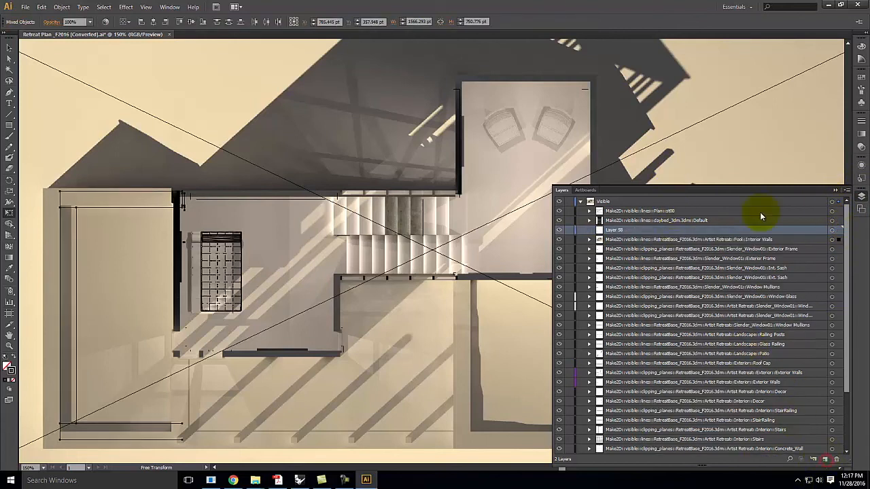
left_click_drag(620, 232, 603, 201)
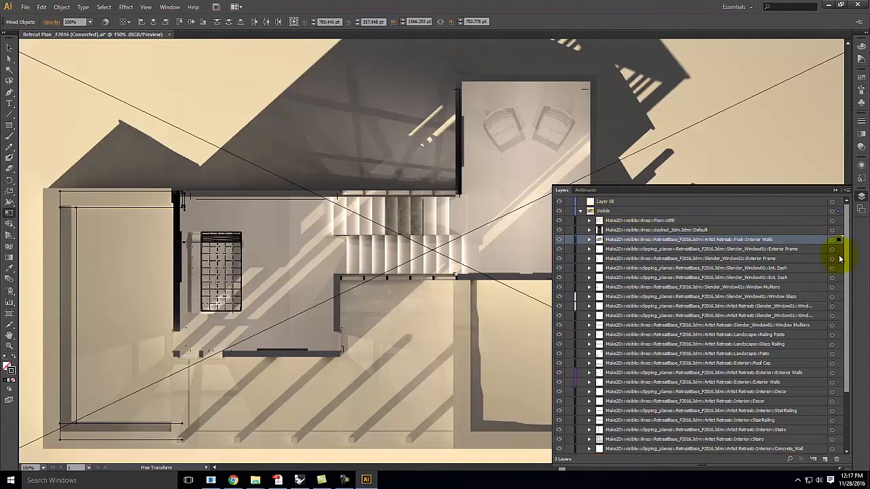
left_click(837, 202)
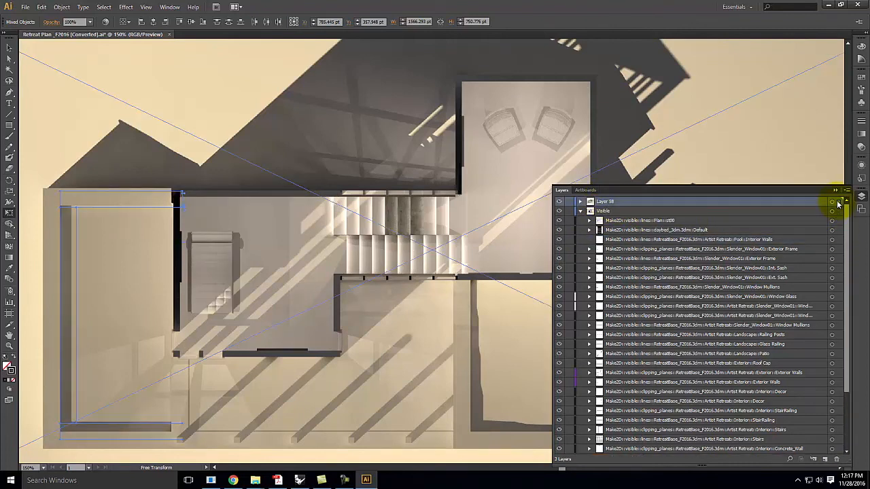
left_click(581, 210)
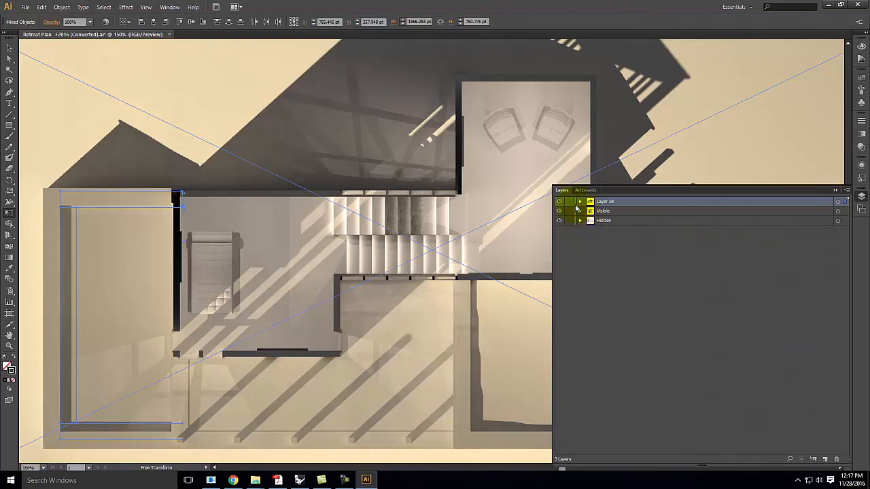
left_click_drag(610, 202, 608, 235)
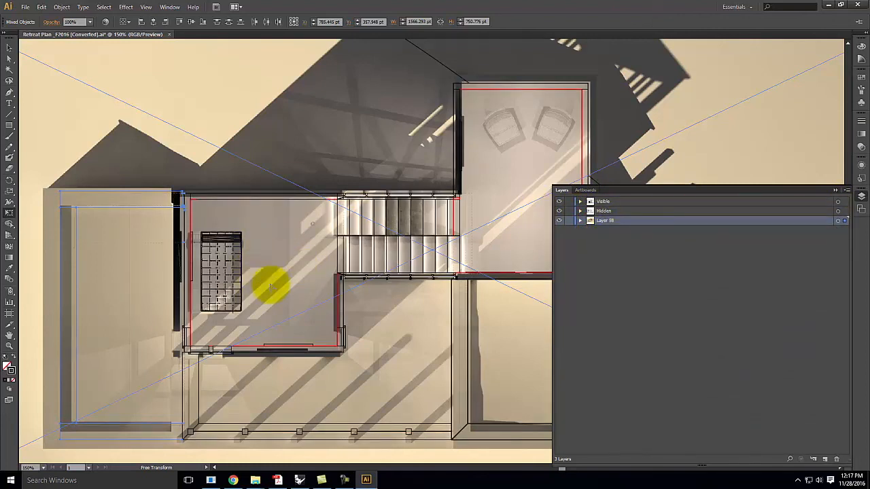
Resize the placed render to about 1494 by 716 pt and position it under the plan linework
key("ctrl+minus")
key("ctrl+minus")
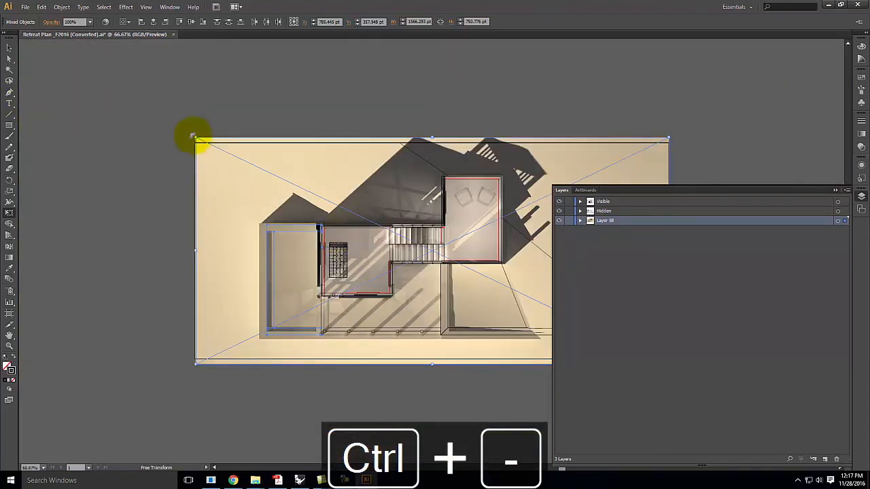
left_click_drag(195, 137, 206, 144)
left_click_drag(208, 362, 216, 356)
left_click(367, 243)
left_click_drag(367, 243, 352, 243)
left_click(468, 202)
left_click_drag(467, 203, 473, 205)
Nudge the render vertically until its walls line up with the plan linework
key("Up")
key("Up")
key("Up")
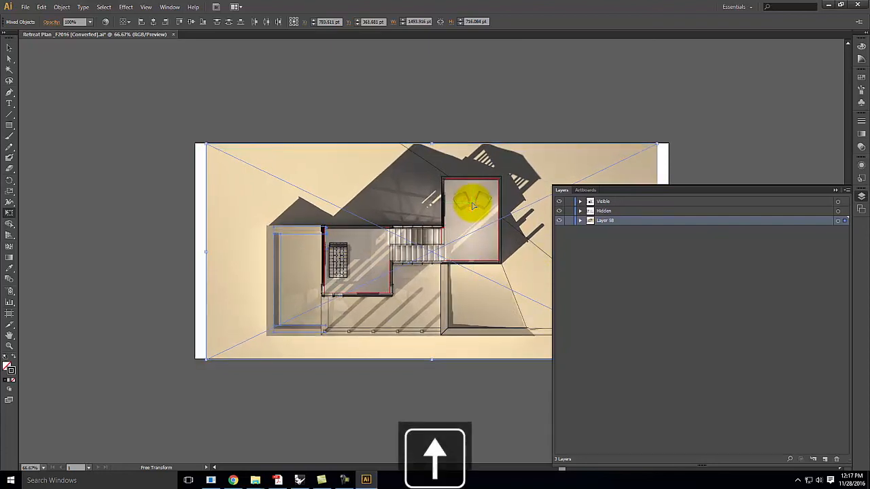
key("Down")
key("Down")
key("Up")
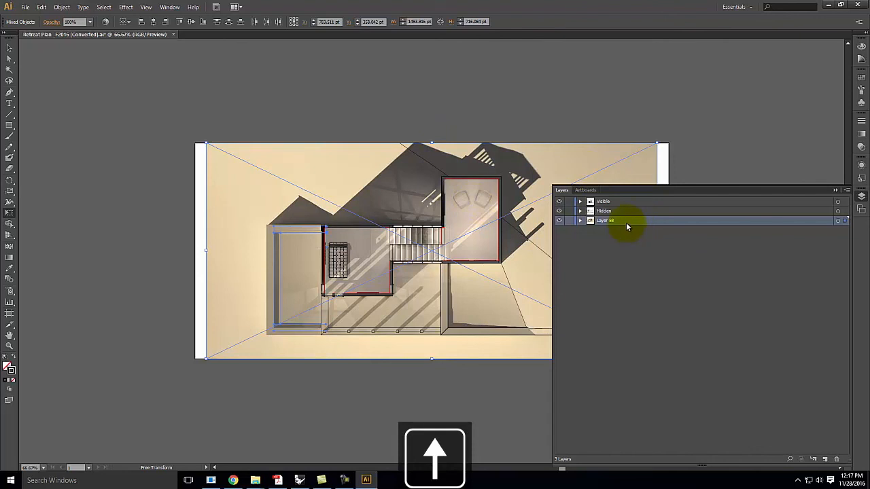
Set the opacity of the render artwork to 50% and deselect it
left_click(861, 148)
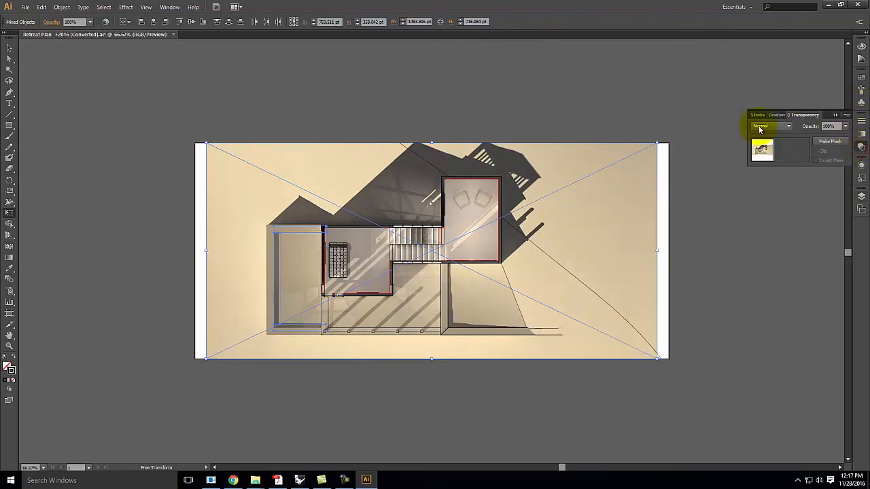
left_click(845, 126)
left_click(841, 186)
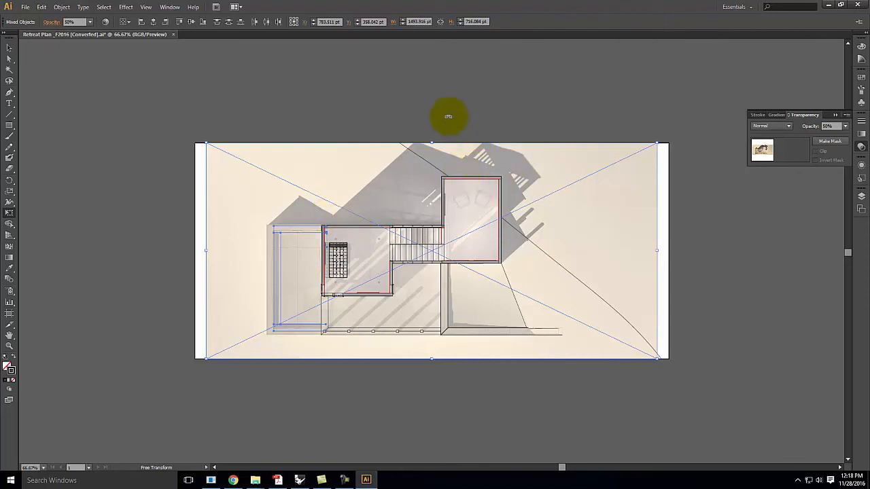
left_click(10, 50)
left_click(90, 83)
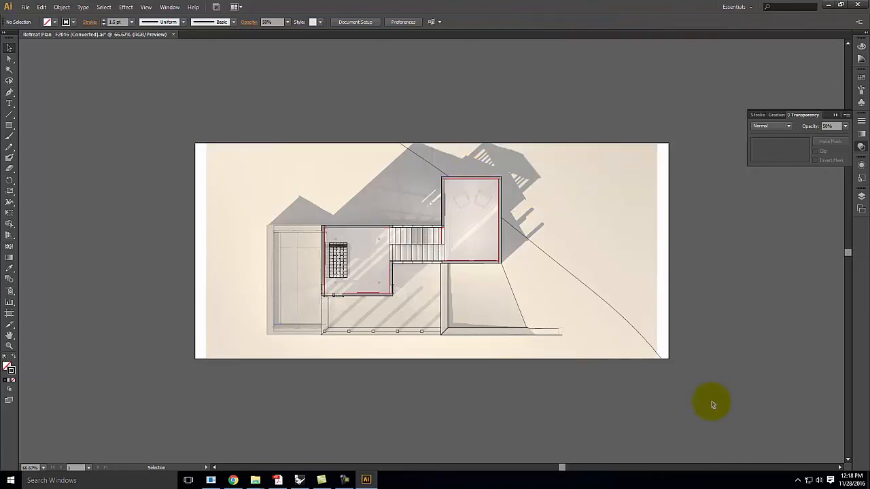
left_click(345, 479)
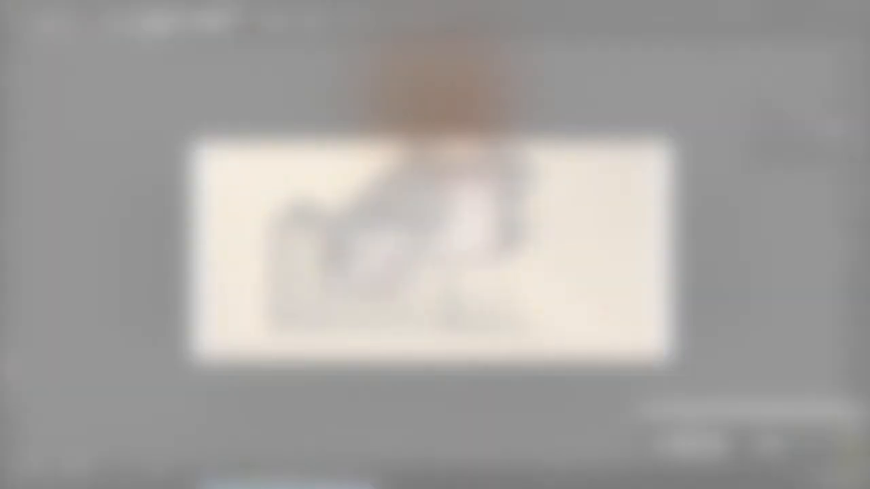